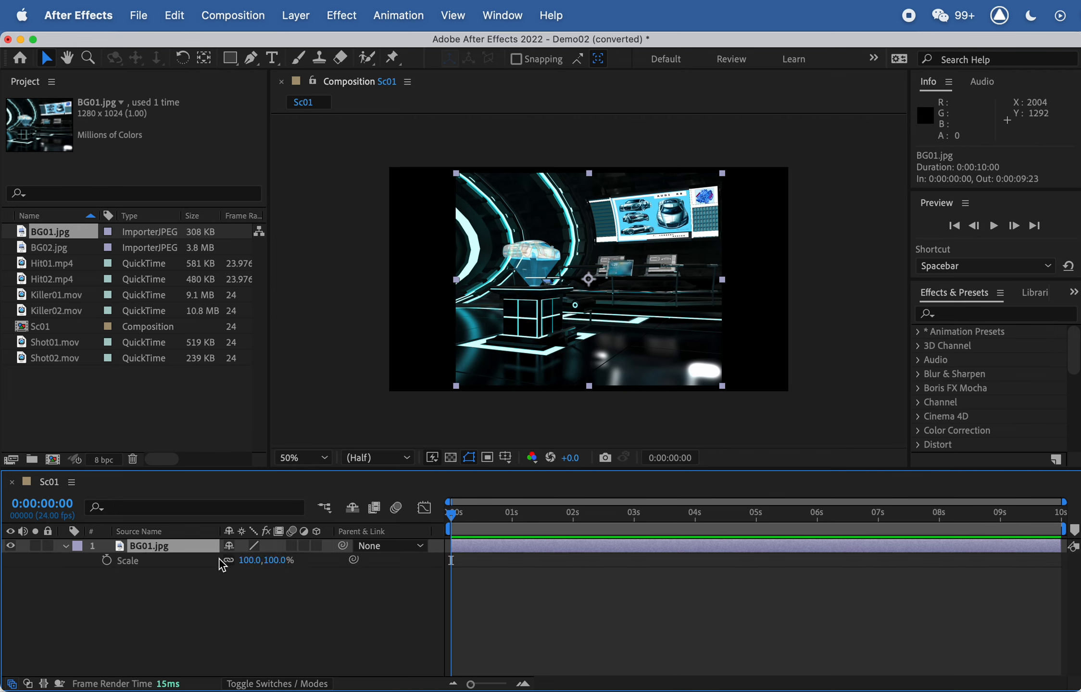
Step: Scale the BG01.jpg background layer up to 156% so it fills the composition frame
{"action": "left_click_drag", "start_coordinate": [273, 561], "coordinate": [450, 560]}
{"action": "mouse_move", "coordinate": [308, 559]}
{"action": "left_mouse_down"}
{"action": "mouse_move", "coordinate": [317, 560]}
{"action": "mouse_move", "coordinate": [287, 560]}
{"action": "mouse_move", "coordinate": [319, 561]}
{"action": "left_mouse_up"}
{"action": "left_click", "coordinate": [207, 635]}
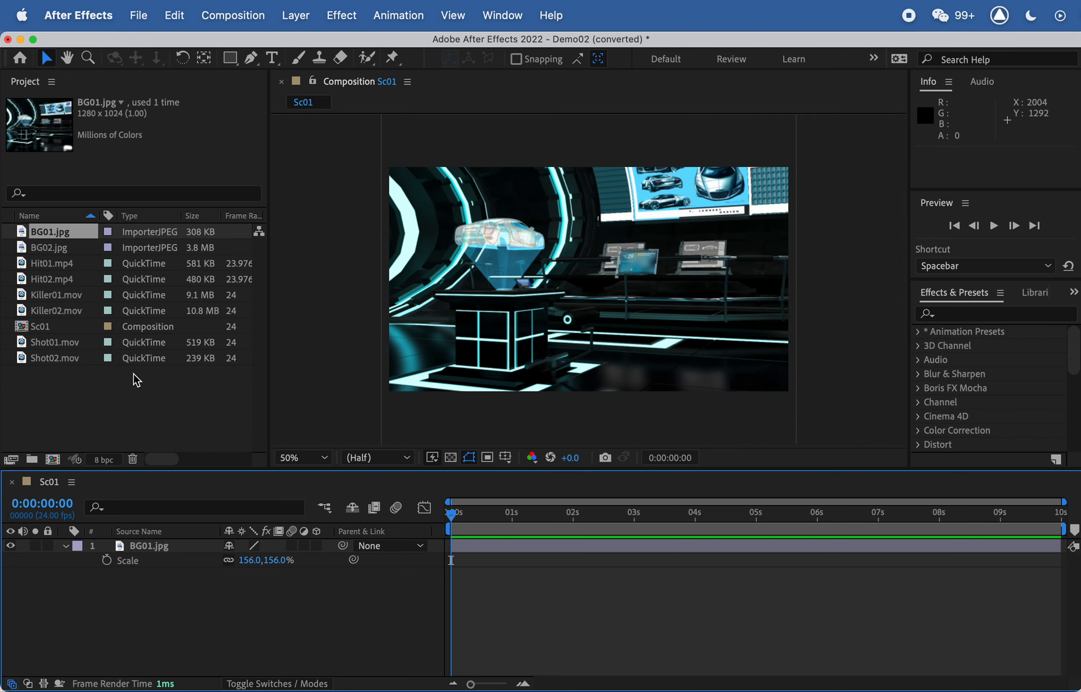
Step: Add Killer01.mov above the BG01.jpg layer and scale it to 150%
{"action": "left_click", "coordinate": [59, 297]}
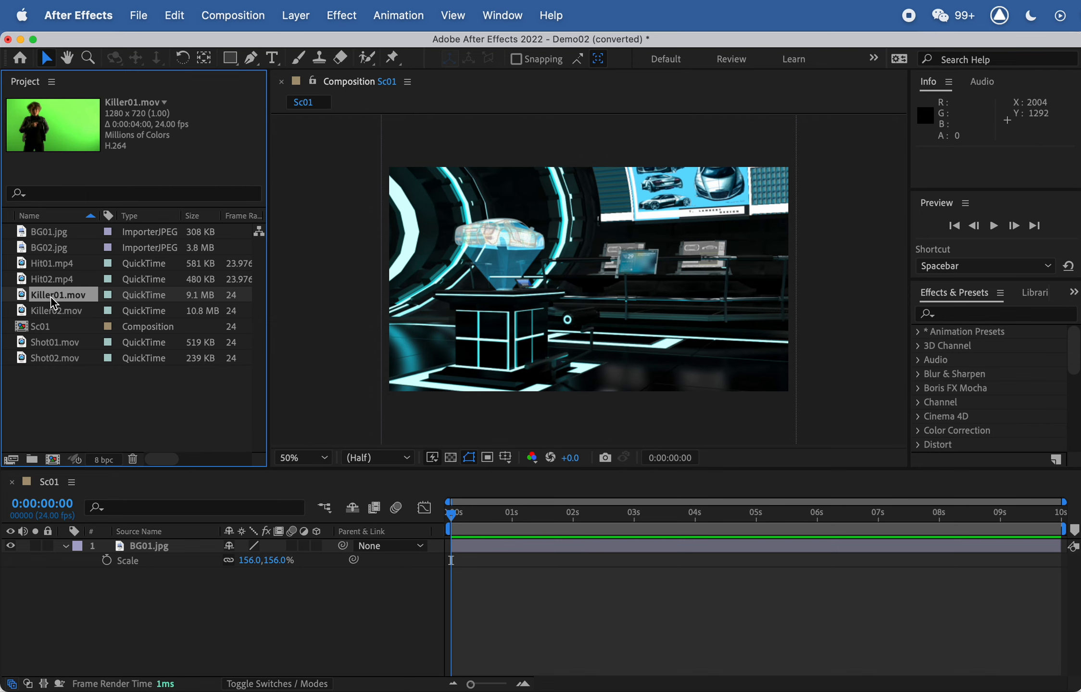
{"action": "left_click_drag", "start_coordinate": [52, 299], "coordinate": [133, 544]}
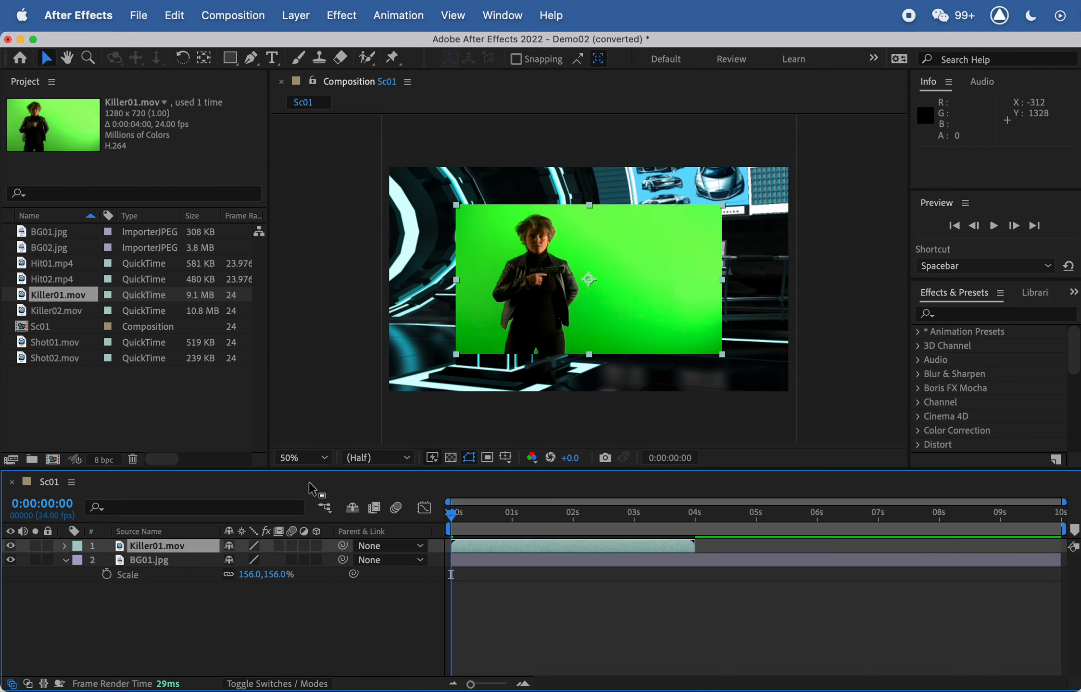
{"action": "key", "text": "s"}
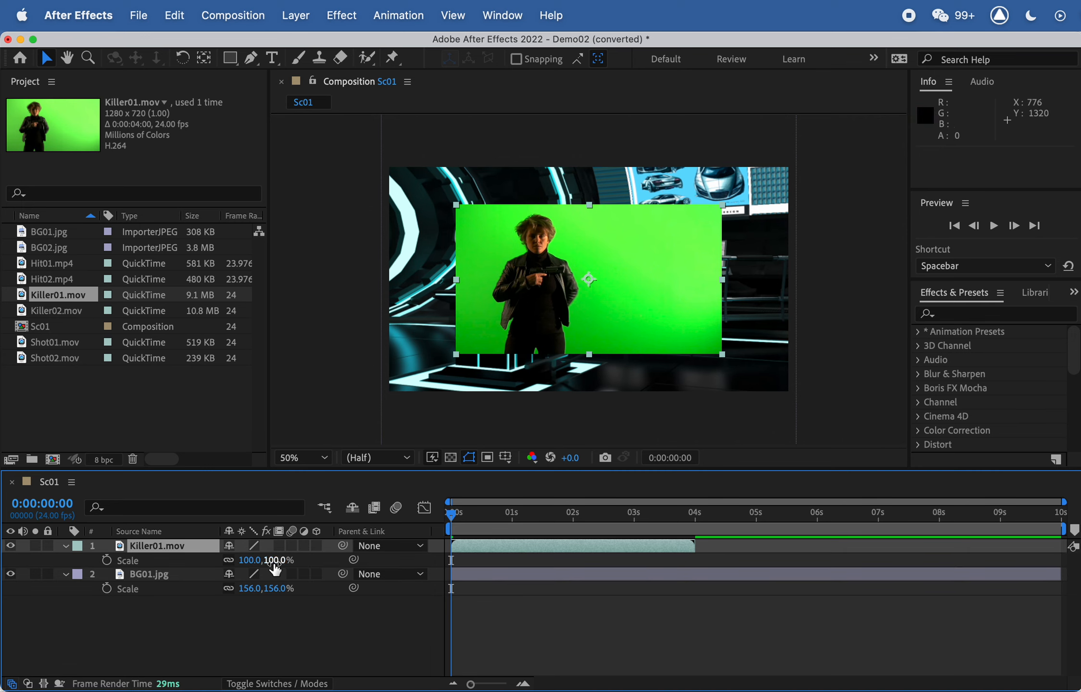
{"action": "left_click_drag", "start_coordinate": [276, 569], "coordinate": [317, 563]}
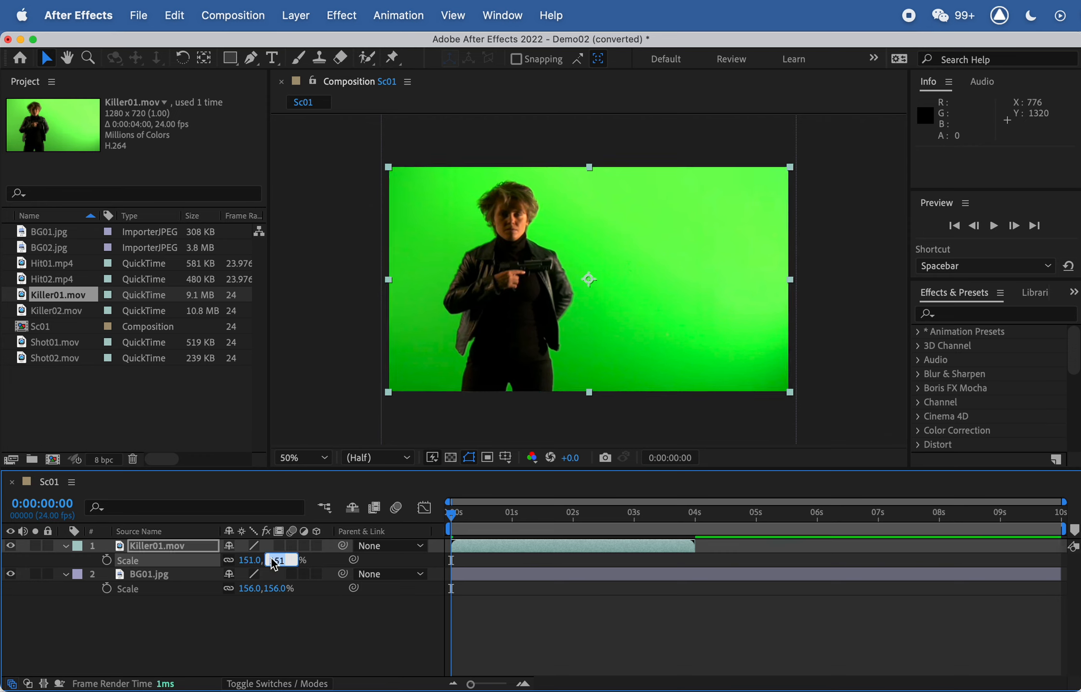
{"action": "type", "text": "150"}
{"action": "key", "text": "Return"}
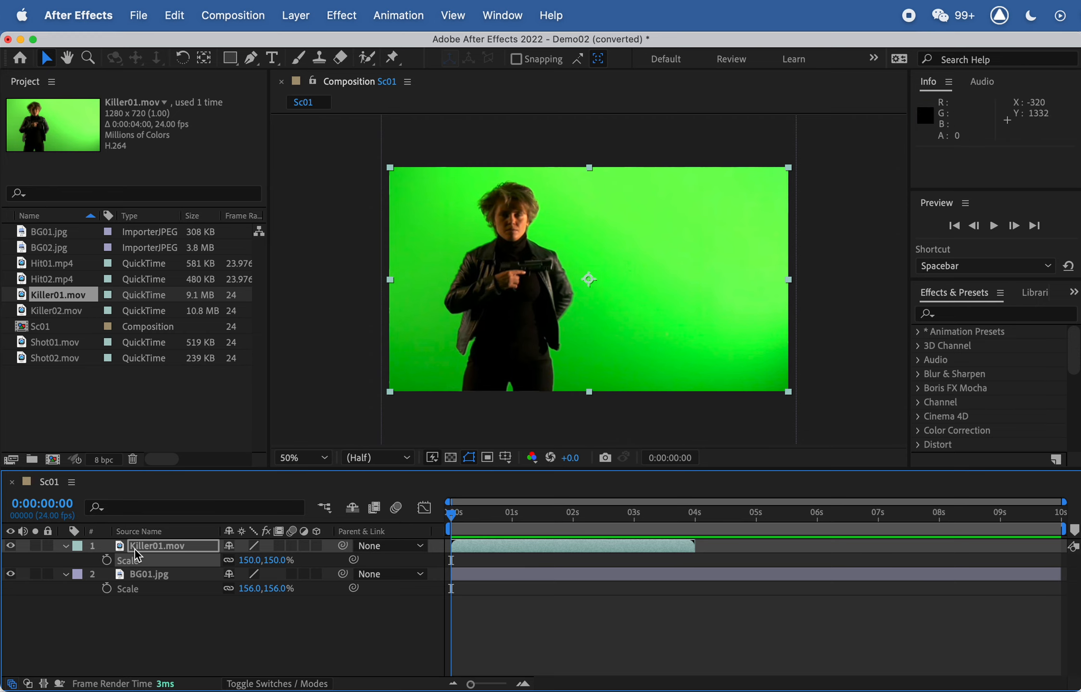
Step: Apply the Keylight (1.2) keying effect to the Killer01.mov layer
{"action": "key", "text": "grave"}
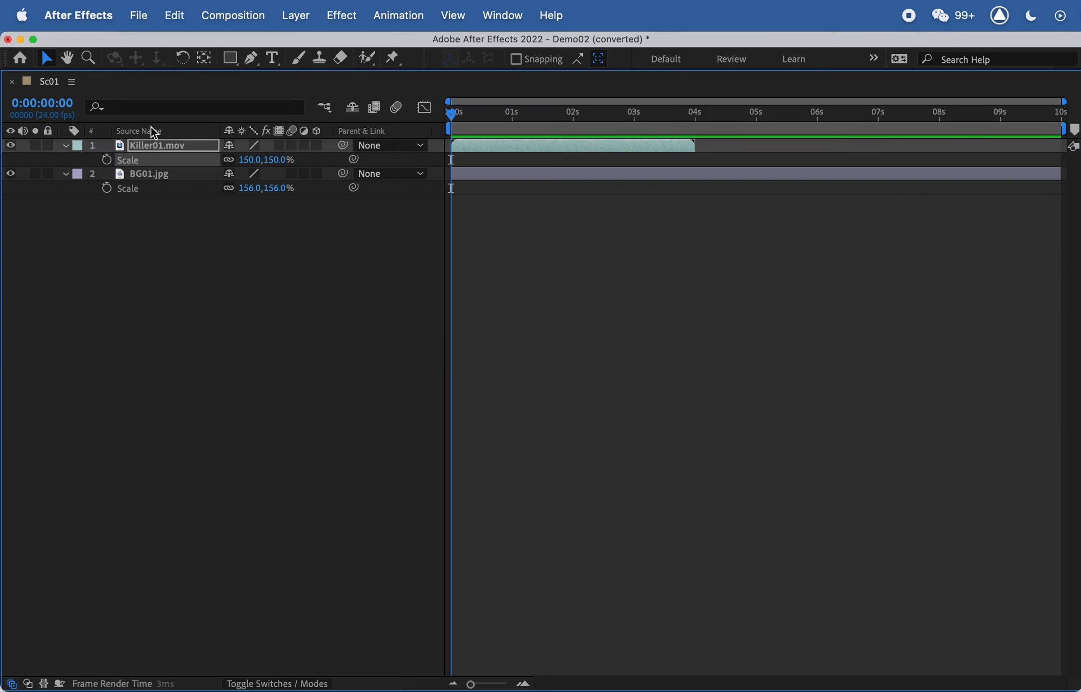
{"action": "right_click", "coordinate": [157, 149]}
{"action": "mouse_move", "coordinate": [233, 410]}
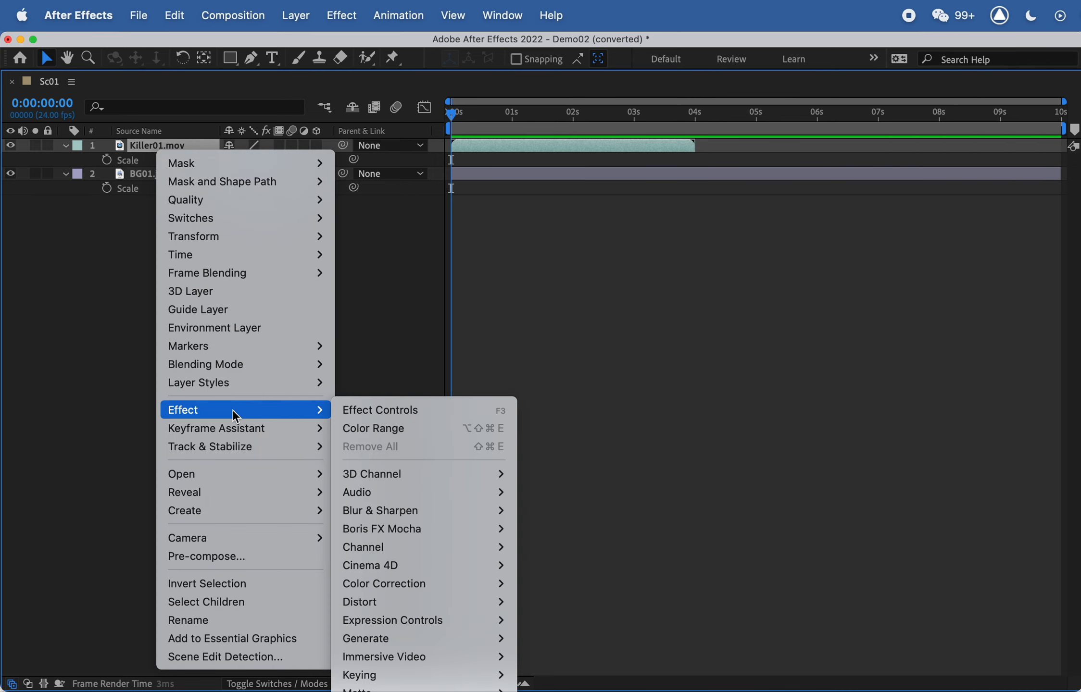
{"action": "mouse_move", "coordinate": [423, 675]}
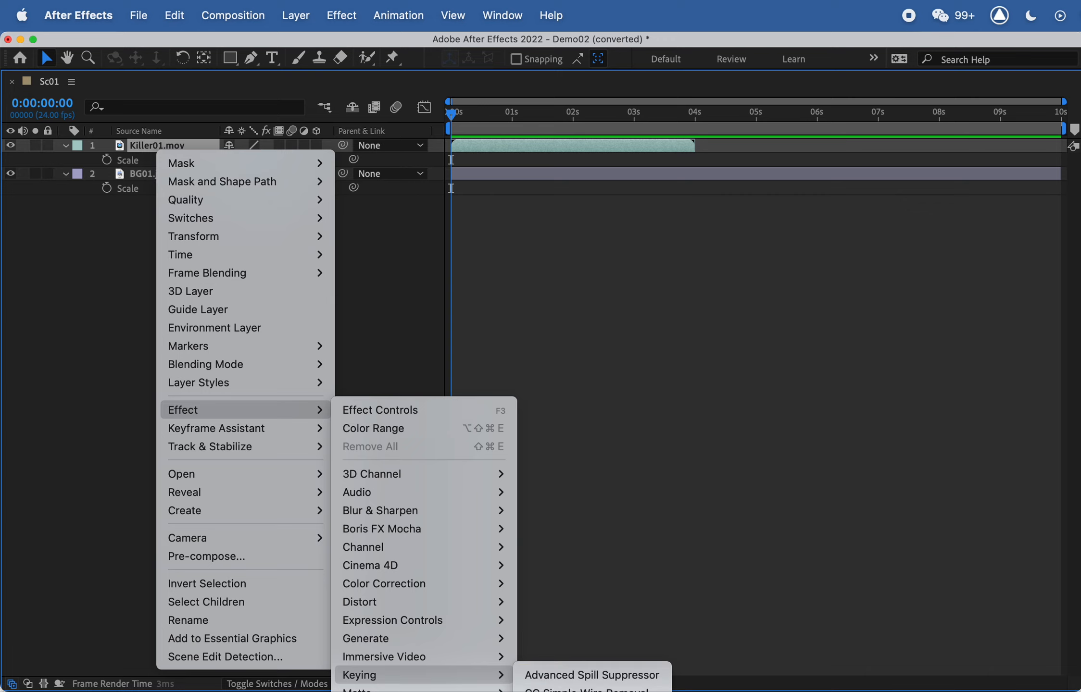
{"action": "left_click", "coordinate": [586, 690]}
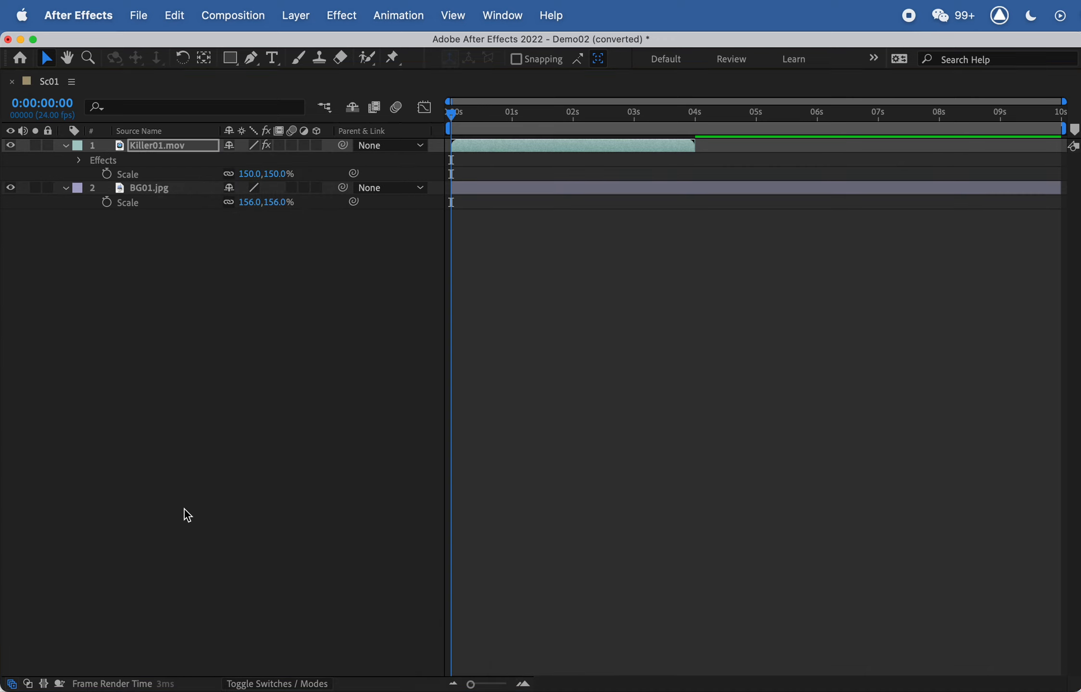
{"action": "key", "text": "grave"}
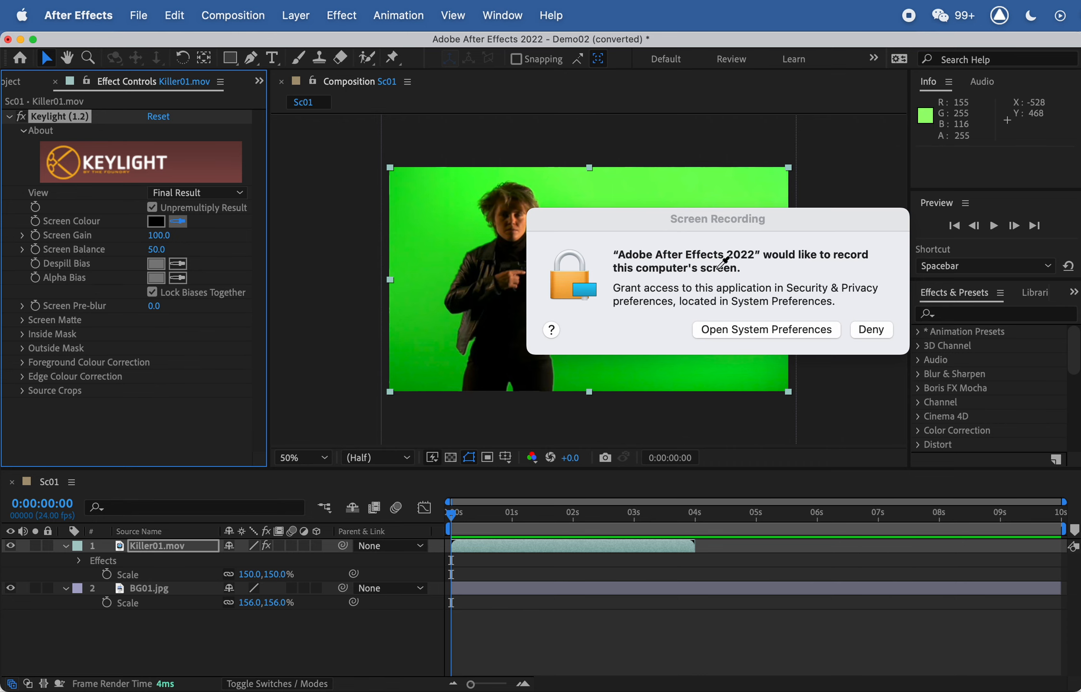
{"action": "left_click", "coordinate": [784, 331]}
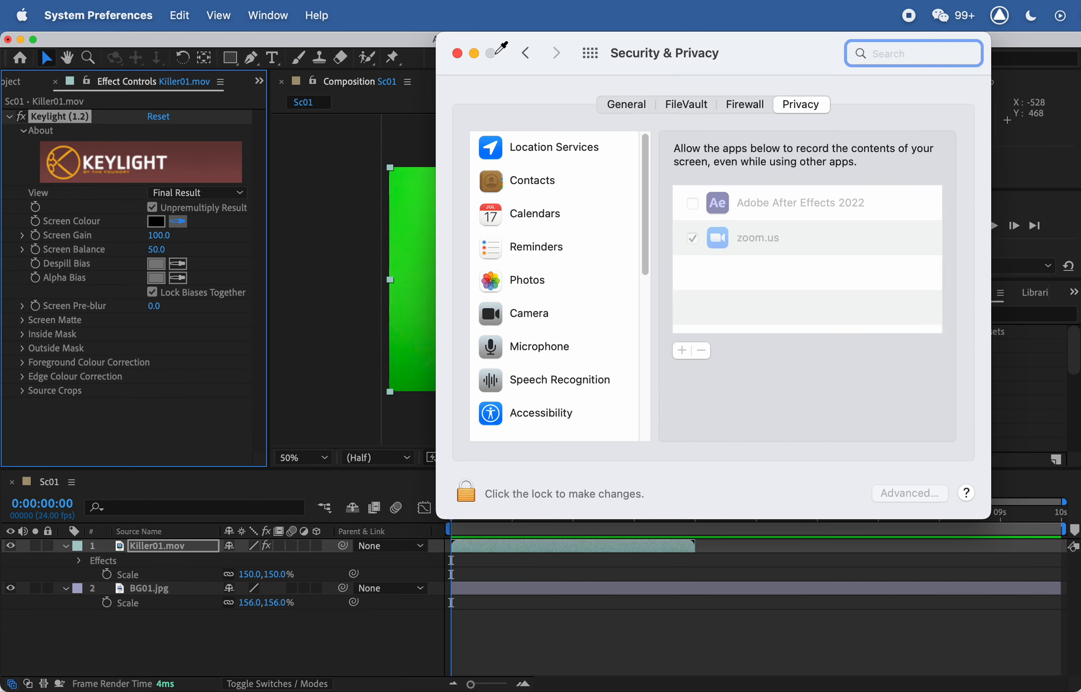
{"action": "left_click", "coordinate": [458, 53]}
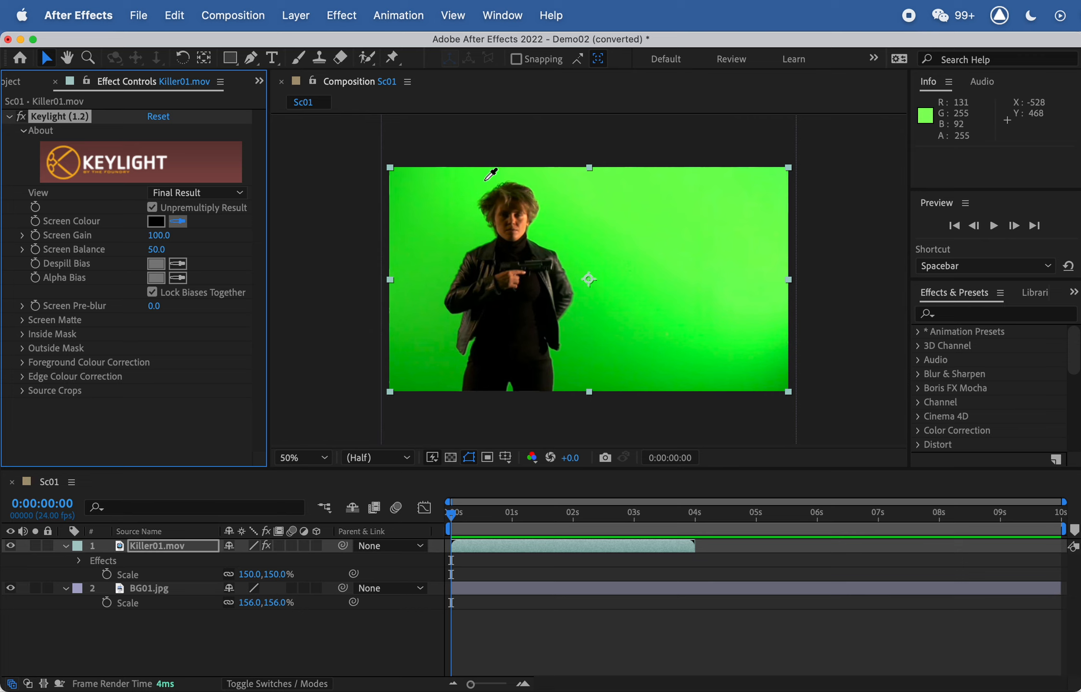
{"action": "left_click", "coordinate": [569, 262]}
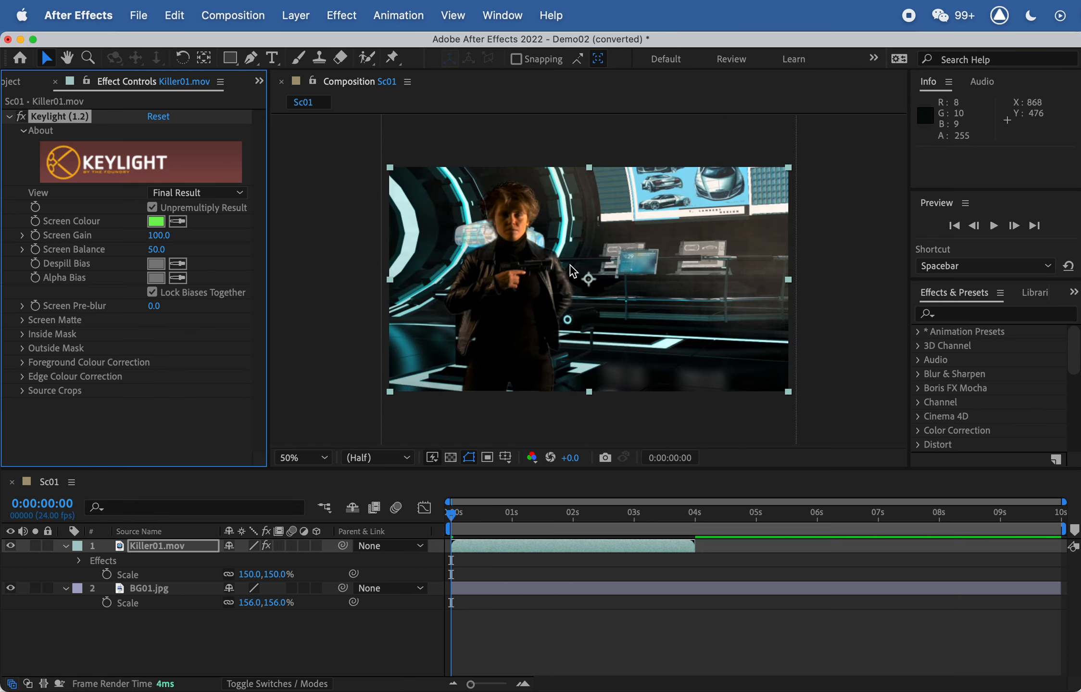
{"action": "key", "text": "super+z"}
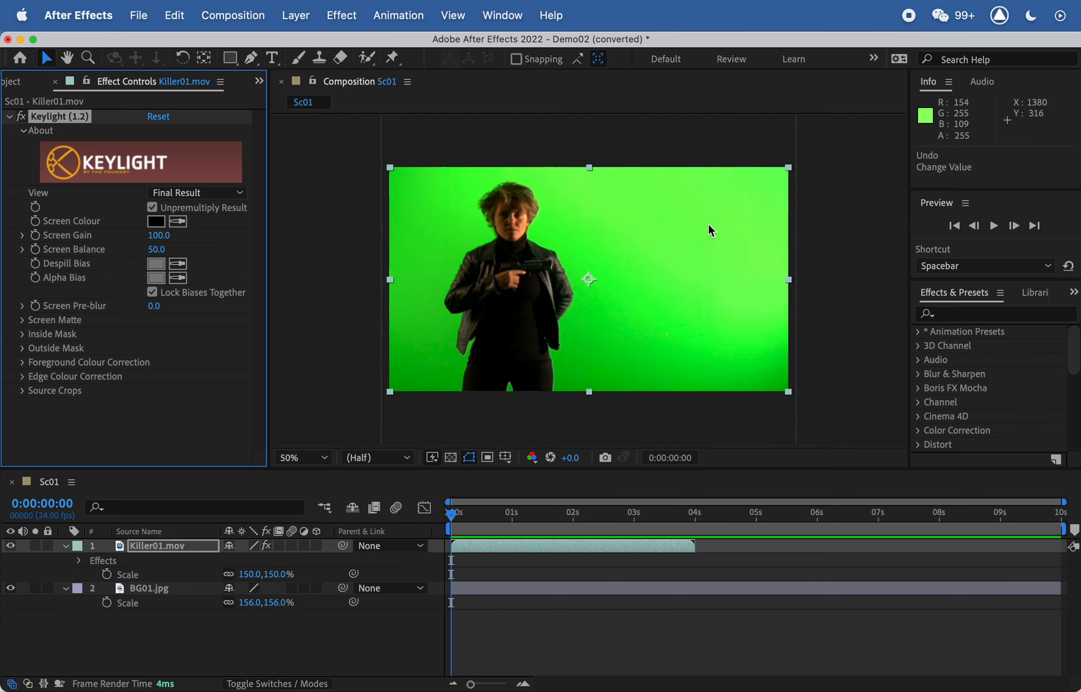
Step: Sample the green backdrop close to the actor's arm as Keylight's Screen Colour
{"action": "left_click", "coordinate": [178, 221]}
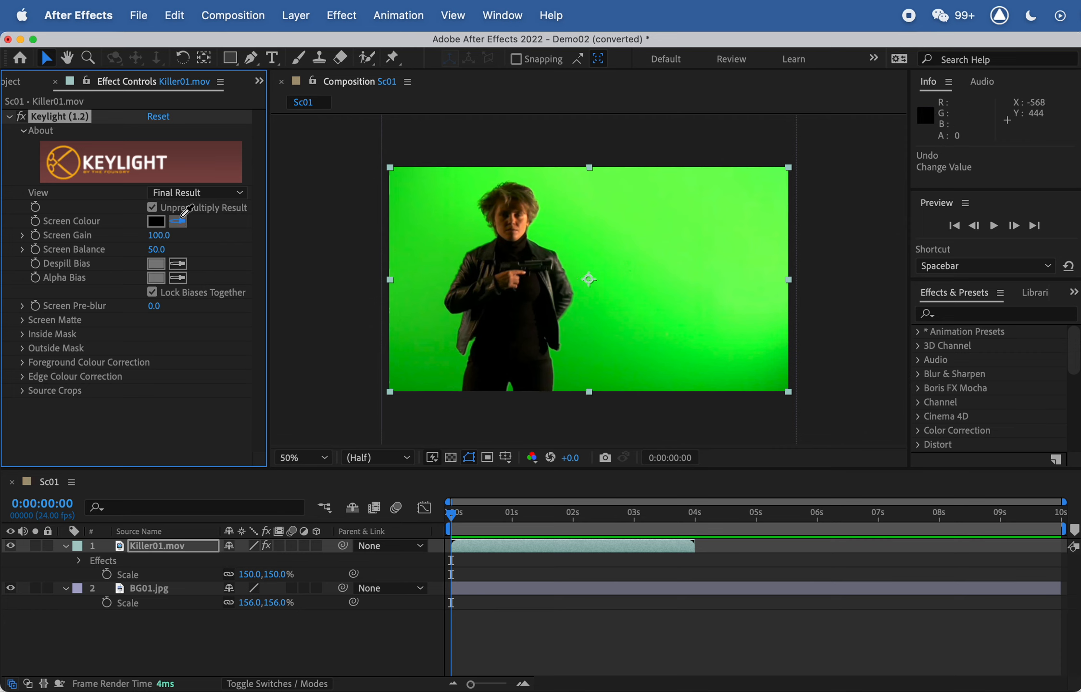
{"action": "left_click", "coordinate": [577, 272]}
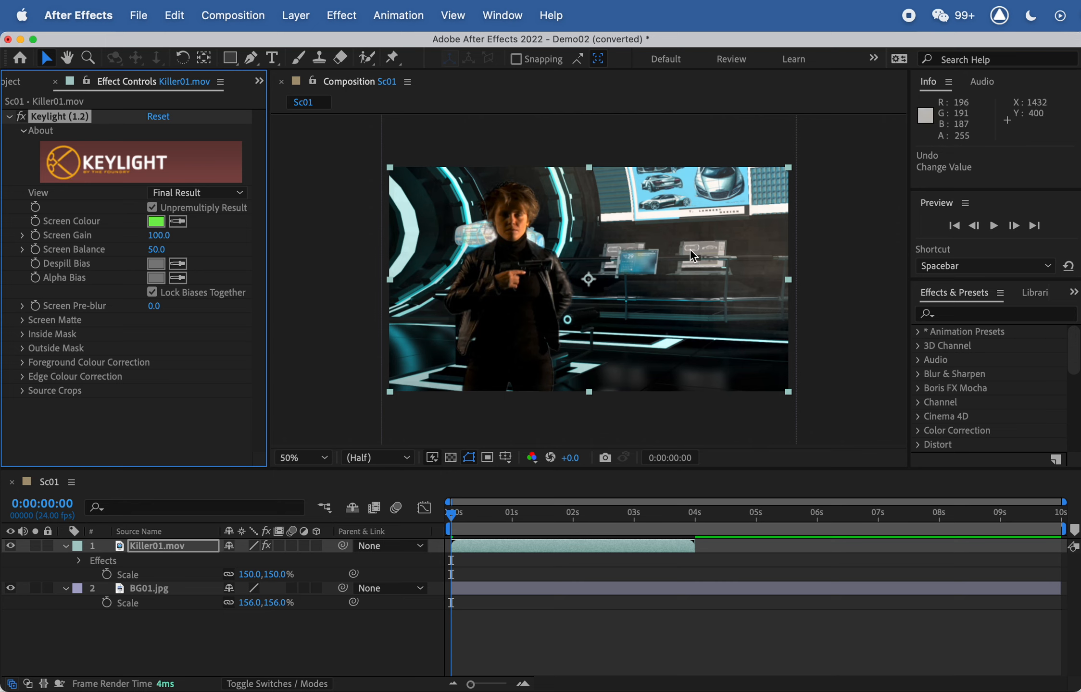
Step: Scrub through the keyed clip and hide the BG01.jpg layer to check the leftover backdrop on its own
{"action": "mouse_move", "coordinate": [464, 514]}
{"action": "left_mouse_down"}
{"action": "mouse_move", "coordinate": [608, 516]}
{"action": "mouse_move", "coordinate": [436, 519]}
{"action": "mouse_move", "coordinate": [577, 508]}
{"action": "mouse_move", "coordinate": [469, 513]}
{"action": "left_mouse_up"}
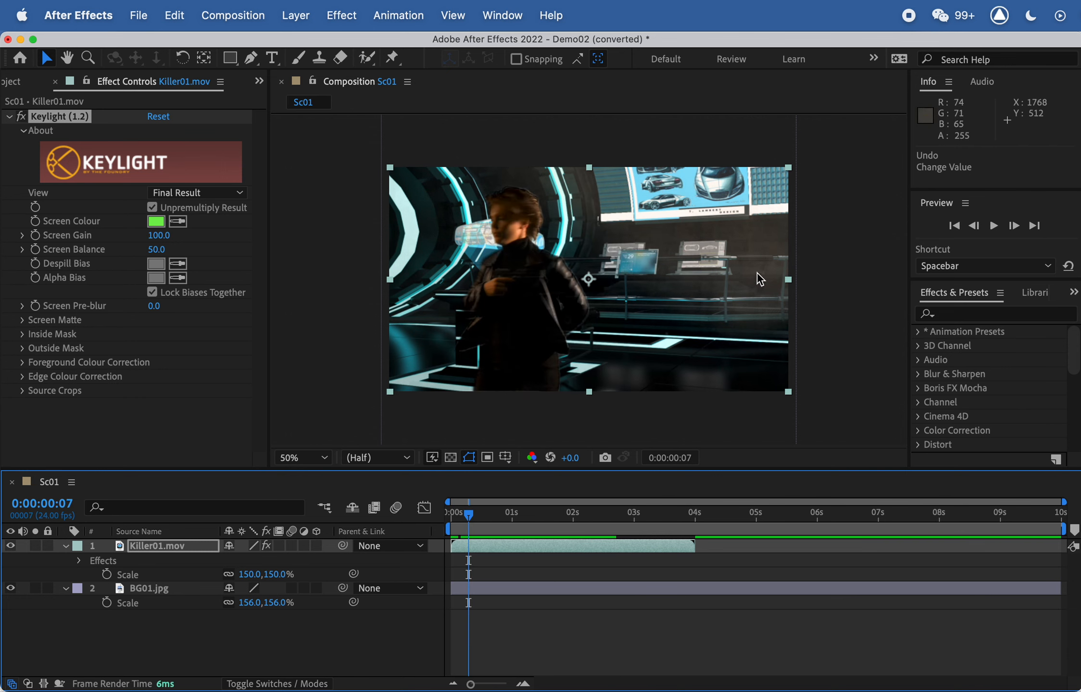
{"action": "left_click", "coordinate": [10, 587]}
{"action": "left_click_drag", "start_coordinate": [500, 509], "coordinate": [449, 513]}
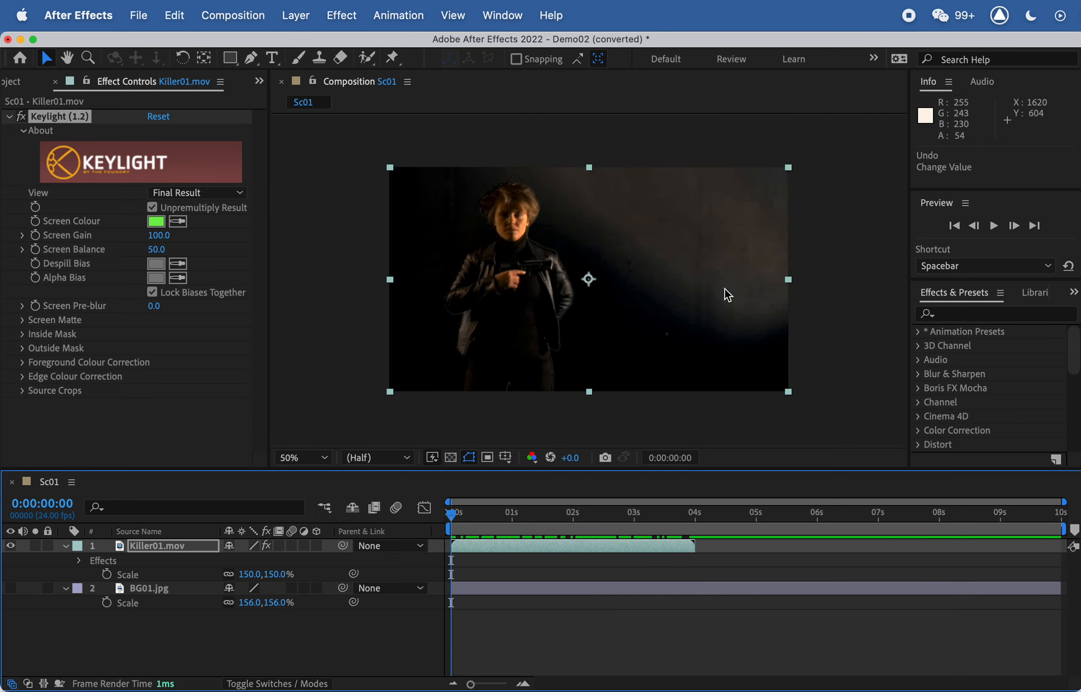
{"action": "left_click", "coordinate": [10, 589]}
{"action": "left_click", "coordinate": [9, 589]}
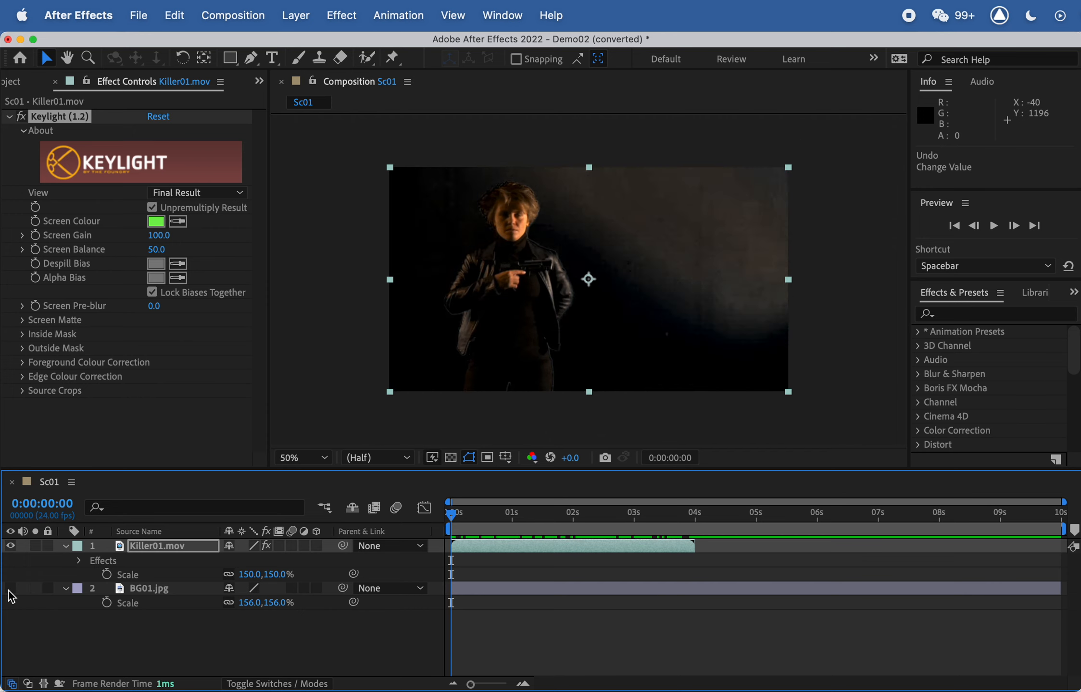
{"action": "left_click", "coordinate": [10, 590]}
{"action": "left_click", "coordinate": [9, 590]}
Step: Set Keylight's Screen Gain on the Killer01.mov layer to 118
{"action": "left_click", "coordinate": [144, 588]}
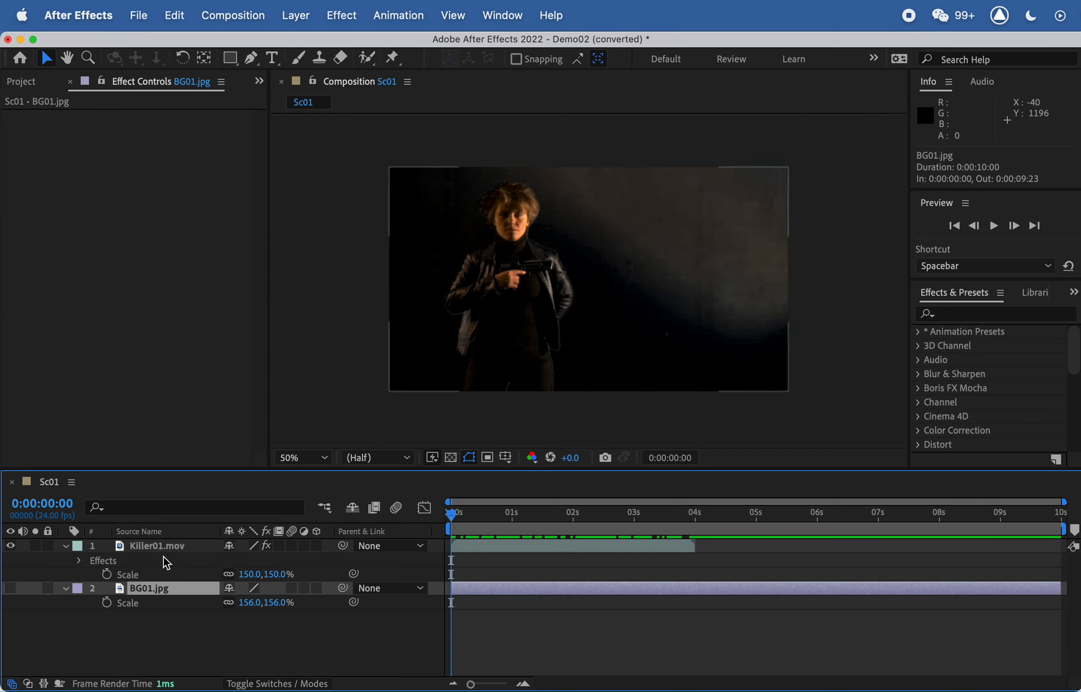
{"action": "left_click", "coordinate": [141, 546]}
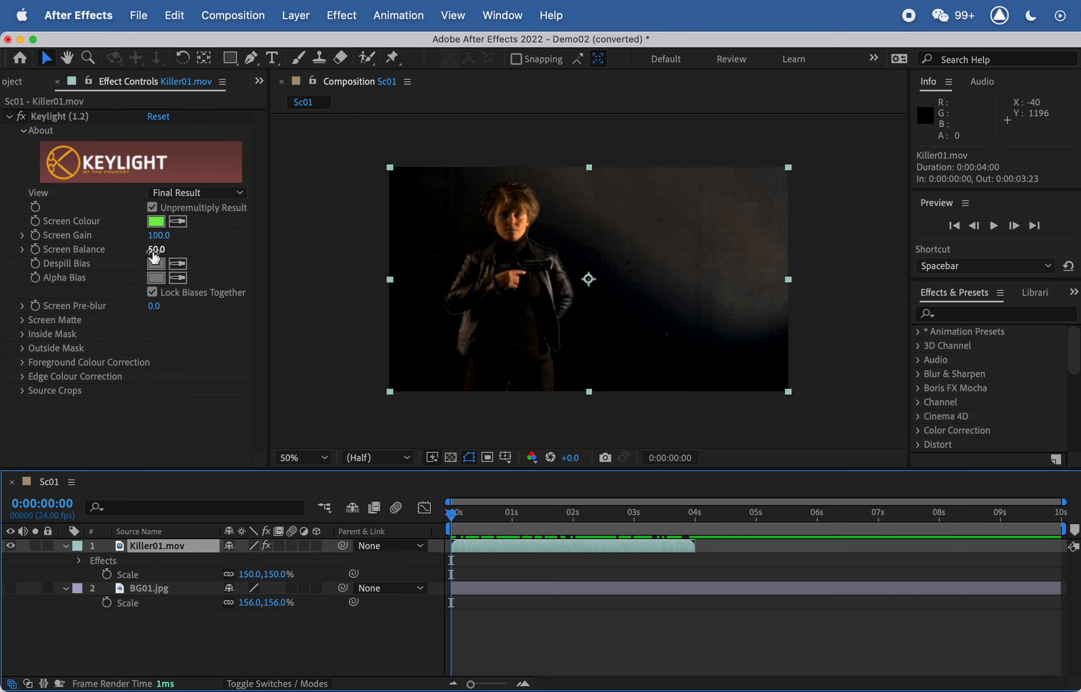
{"action": "left_click_drag", "start_coordinate": [158, 235], "coordinate": [175, 235]}
{"action": "left_click", "coordinate": [164, 235]}
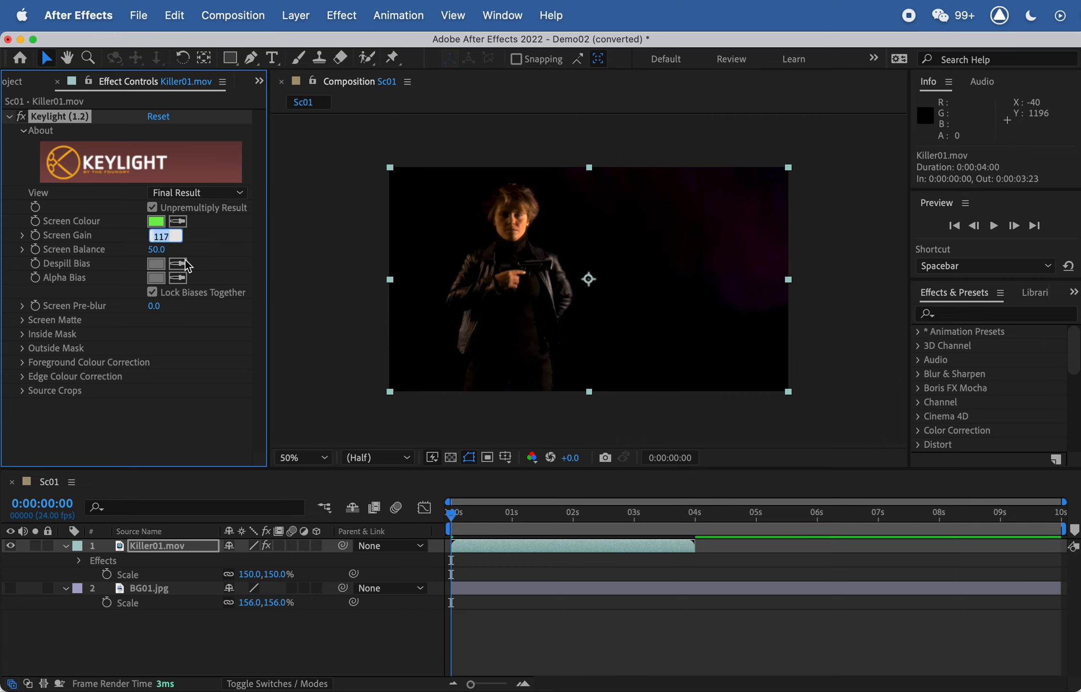
{"action": "type", "text": "118"}
{"action": "key", "text": "Return"}
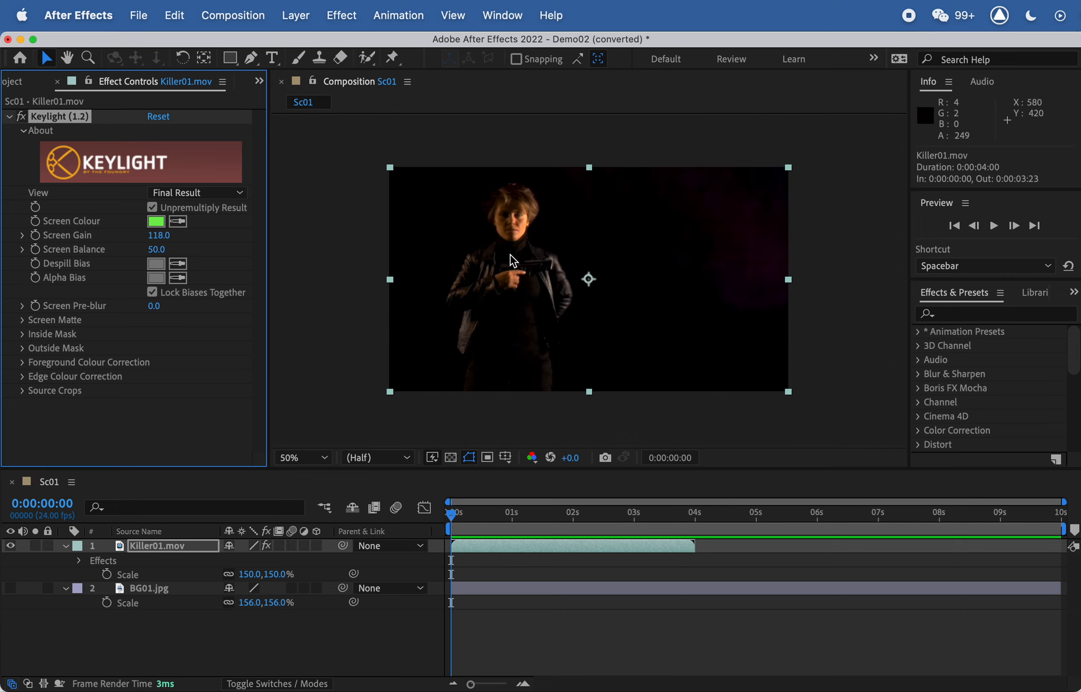
Step: Compare the keyed clip on black and on the transparency grid, leaving the transparency grid turned on
{"action": "left_click", "coordinate": [450, 459]}
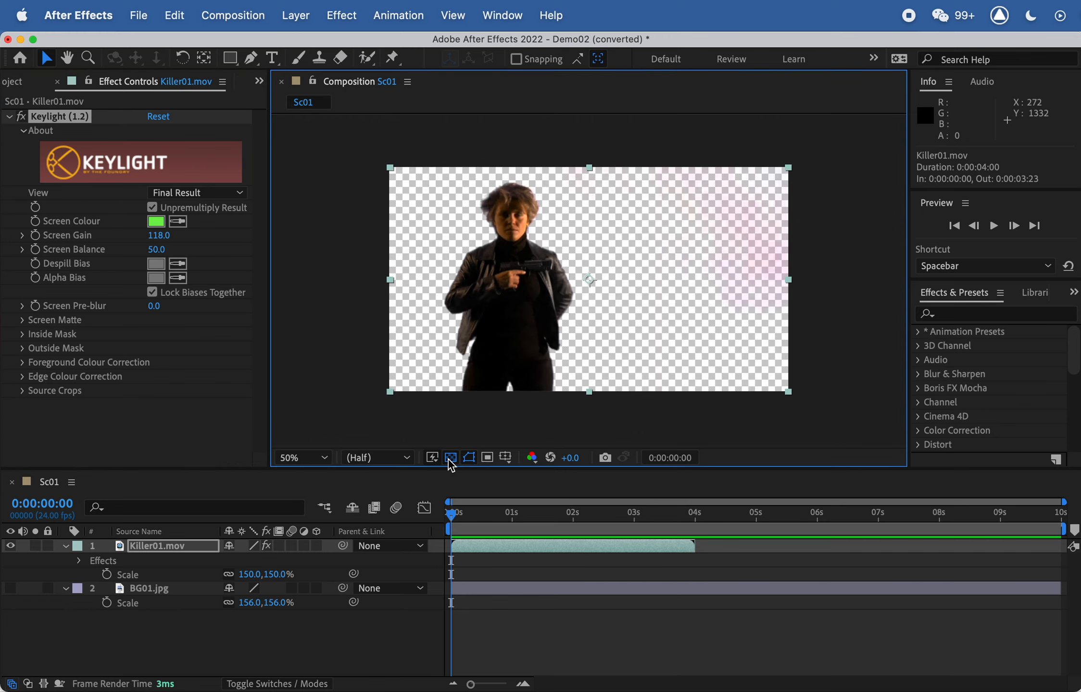
{"action": "left_click", "coordinate": [449, 458]}
{"action": "left_click", "coordinate": [449, 458]}
{"action": "left_click", "coordinate": [450, 458]}
{"action": "left_click", "coordinate": [450, 458]}
{"action": "left_click", "coordinate": [449, 458]}
{"action": "left_click", "coordinate": [449, 458]}
{"action": "left_click", "coordinate": [449, 458]}
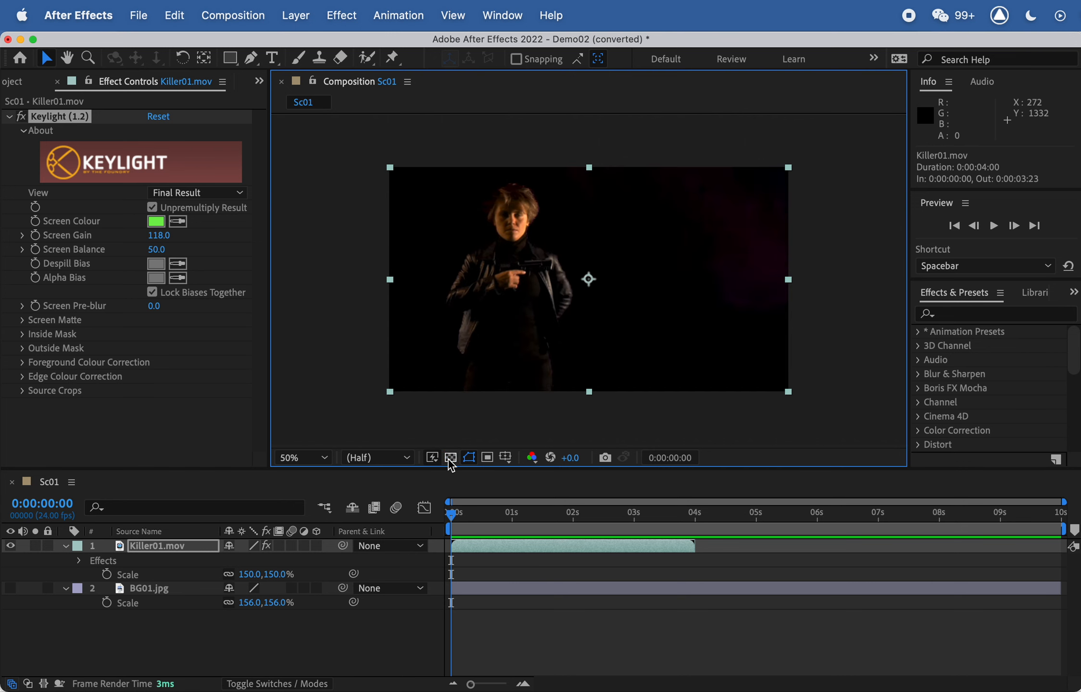
{"action": "left_click", "coordinate": [450, 458]}
{"action": "left_click", "coordinate": [449, 458]}
{"action": "left_click", "coordinate": [450, 458]}
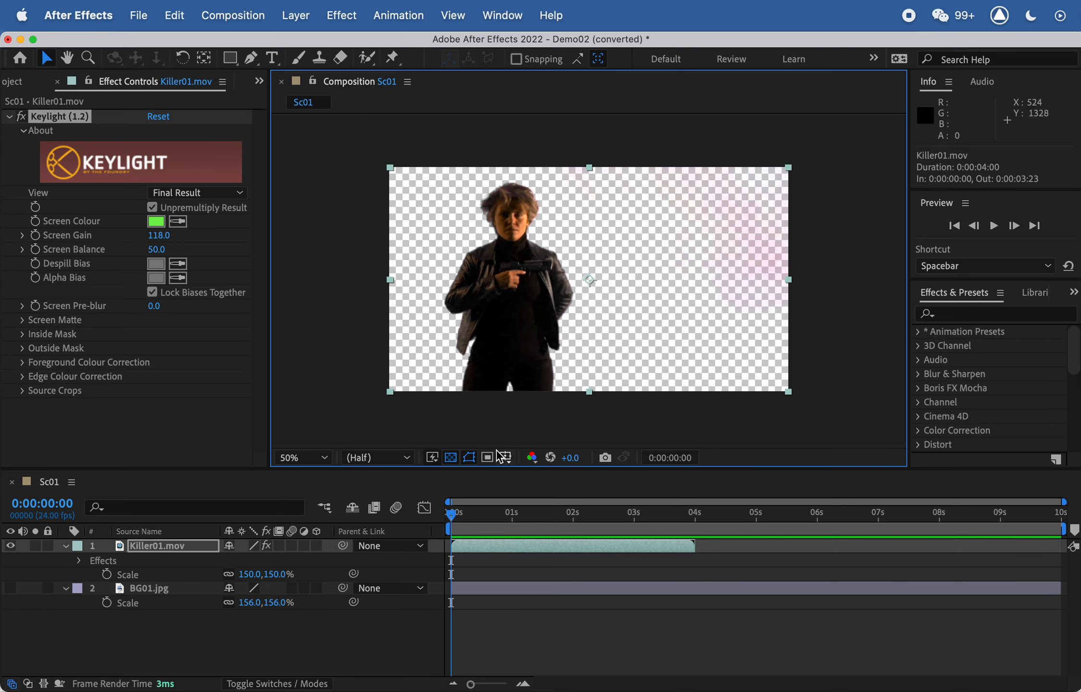
{"action": "left_click", "coordinate": [450, 457]}
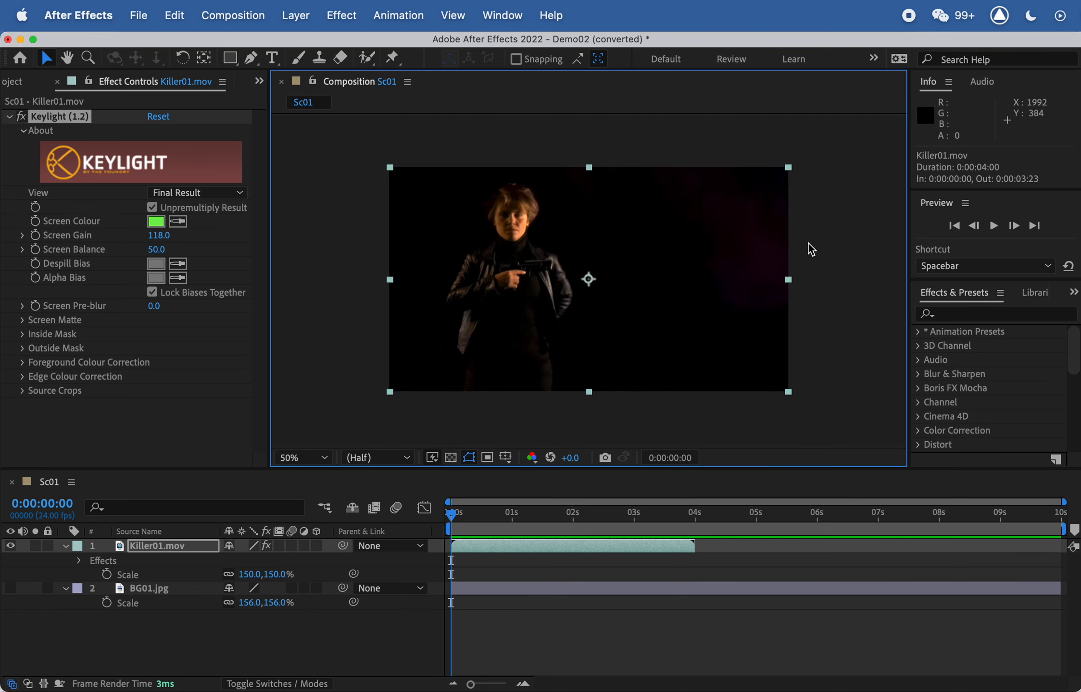
{"action": "left_click", "coordinate": [450, 458]}
{"action": "left_click", "coordinate": [450, 457]}
{"action": "left_click", "coordinate": [450, 458]}
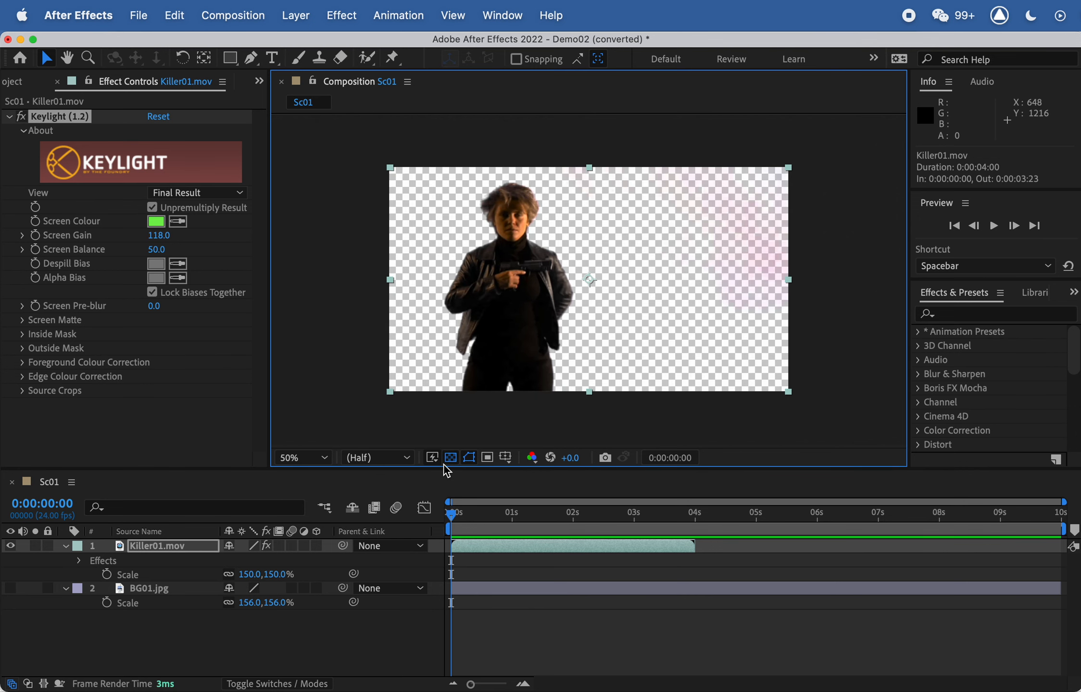
Step: Examine the key edges around the actor's face, jacket and gun in the enlarged viewer at up to 400% magnification
{"action": "key", "text": "/"}
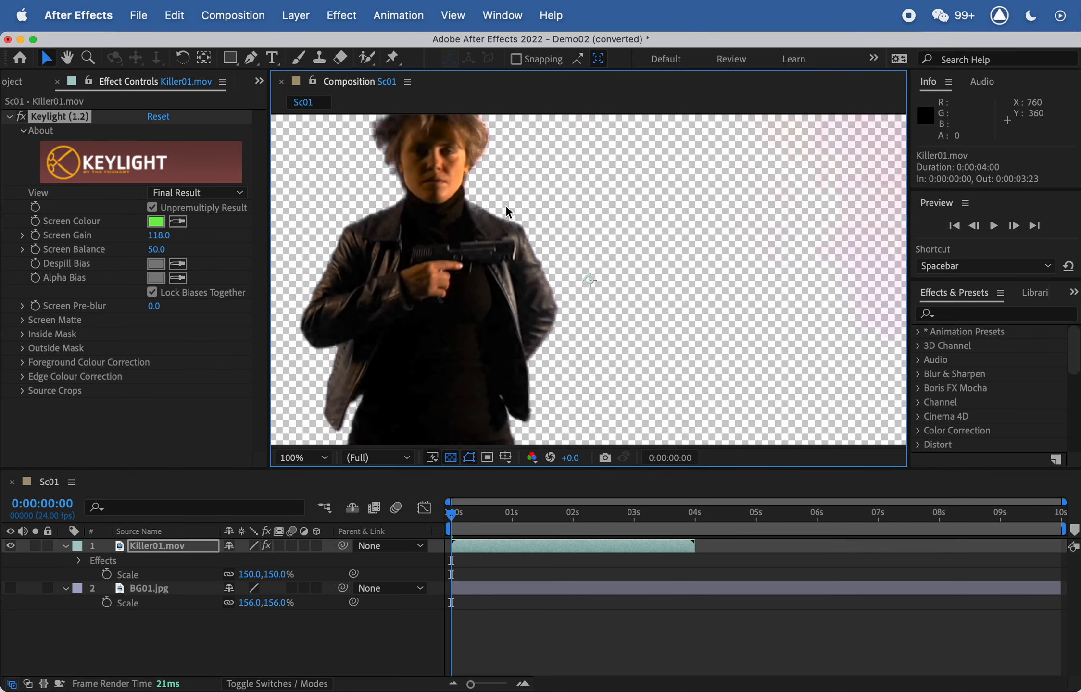
{"action": "key", "text": "grave"}
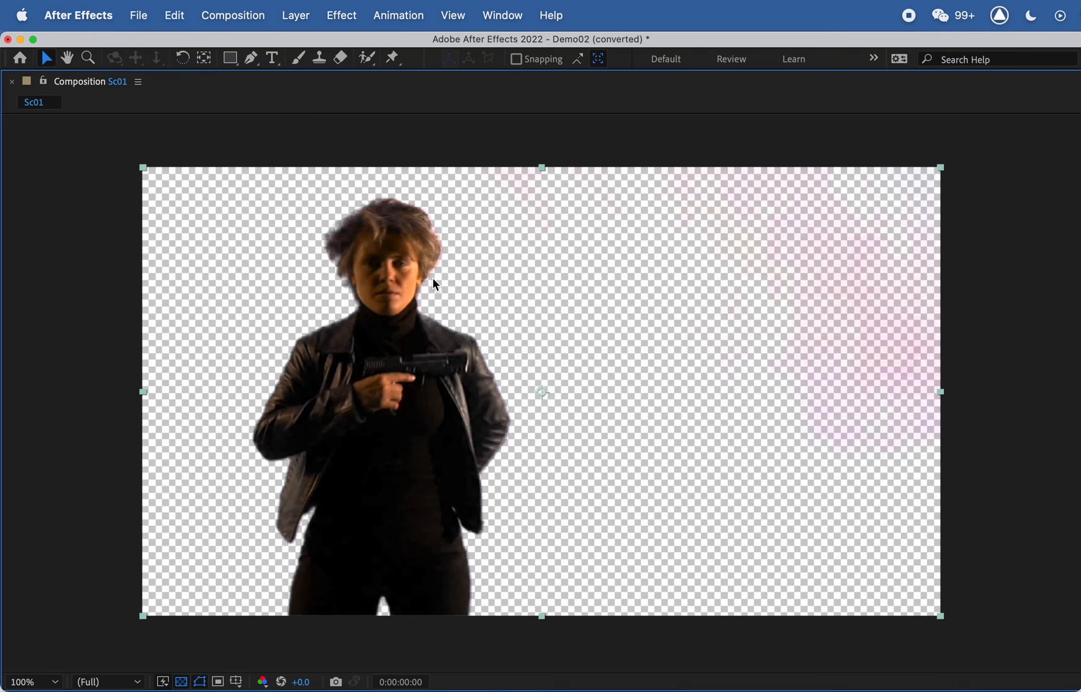
{"action": "key", "text": "period"}
{"action": "key", "text": "period"}
{"action": "left_click_drag", "start_coordinate": [369, 294], "coordinate": [810, 437]}
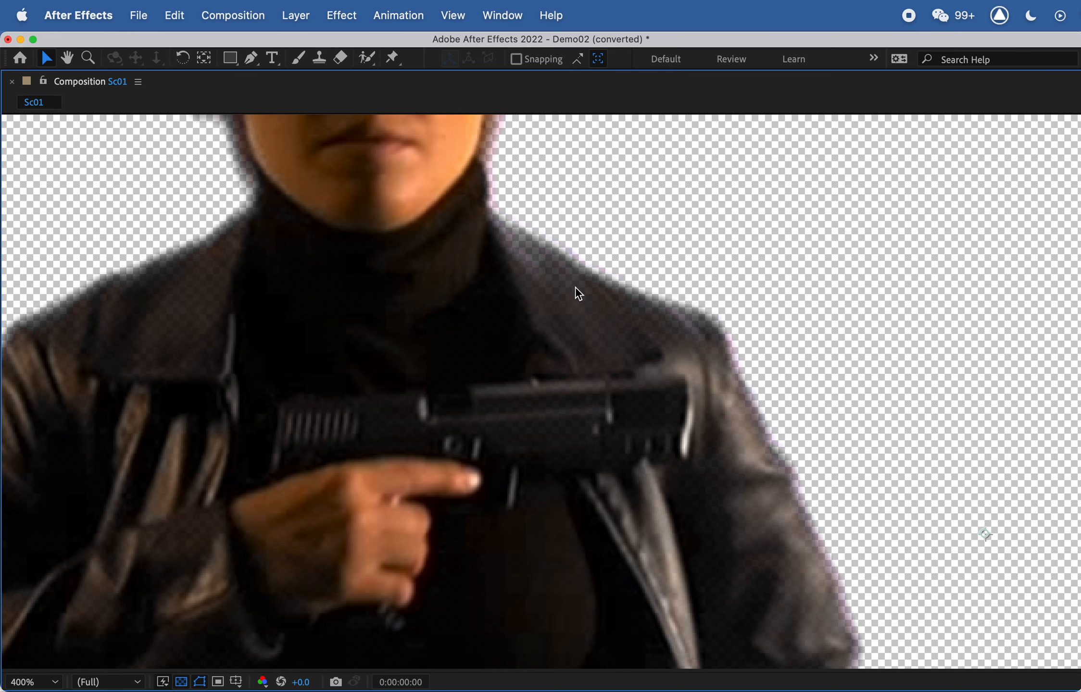
{"action": "key", "text": "space"}
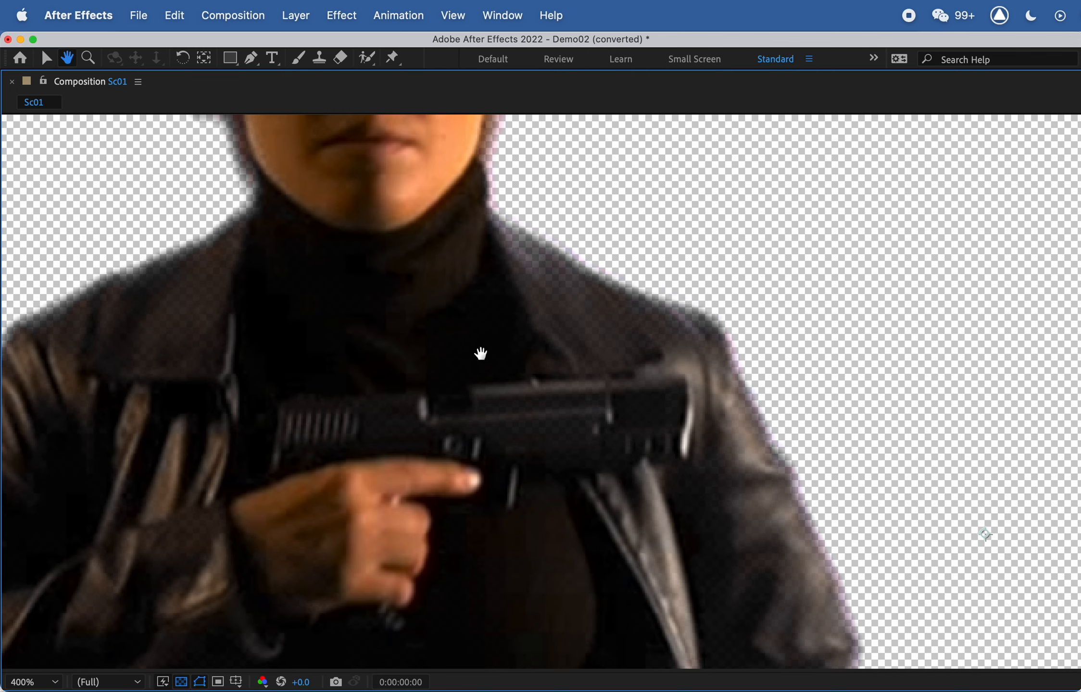
{"action": "left_click_drag", "start_coordinate": [480, 355], "coordinate": [645, 278]}
{"action": "scroll", "coordinate": [582, 316], "scroll_direction": "down", "scroll_amount": 2}
{"action": "scroll", "coordinate": [583, 316], "scroll_direction": "up", "scroll_amount": 3}
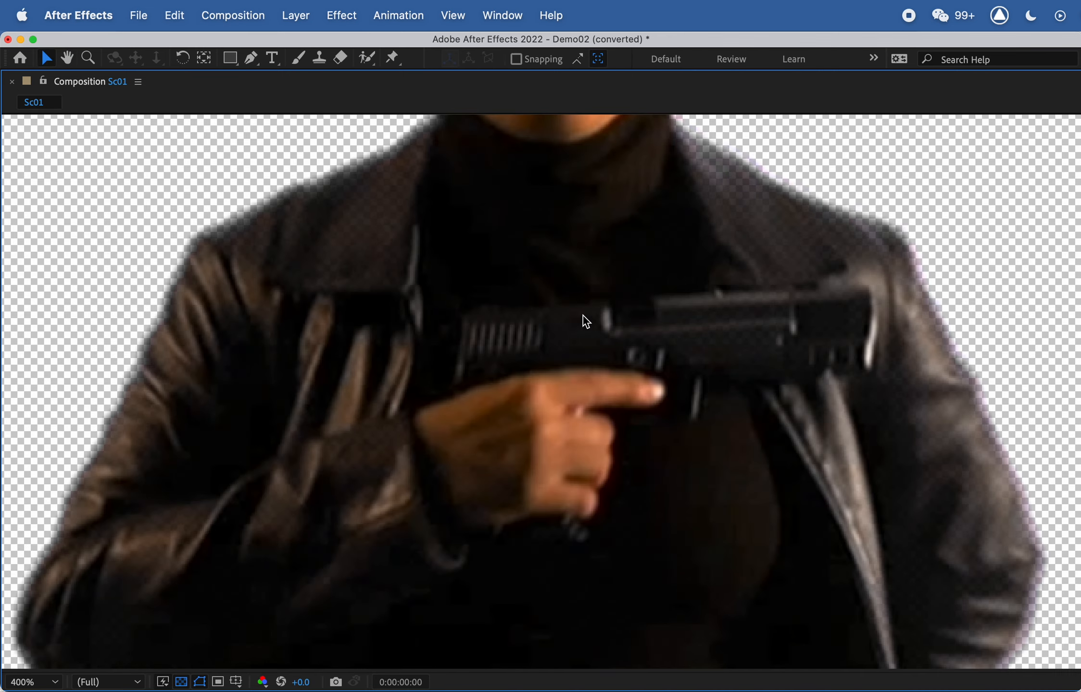
{"action": "scroll", "coordinate": [596, 311], "scroll_direction": "down", "scroll_amount": 1}
{"action": "scroll", "coordinate": [744, 306], "scroll_direction": "down", "scroll_amount": 3}
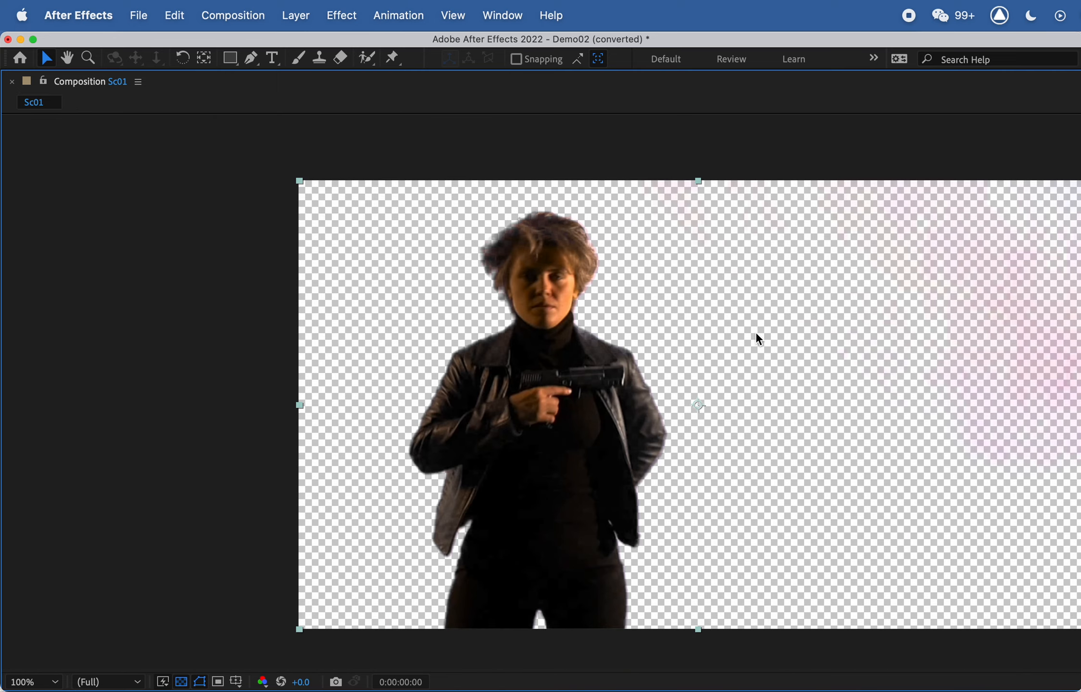
Step: Compare the enlarged jacket and gun edges with Keylight temporarily disabled on Killer01.mov, then enable the effect again
{"action": "key", "text": "grave"}
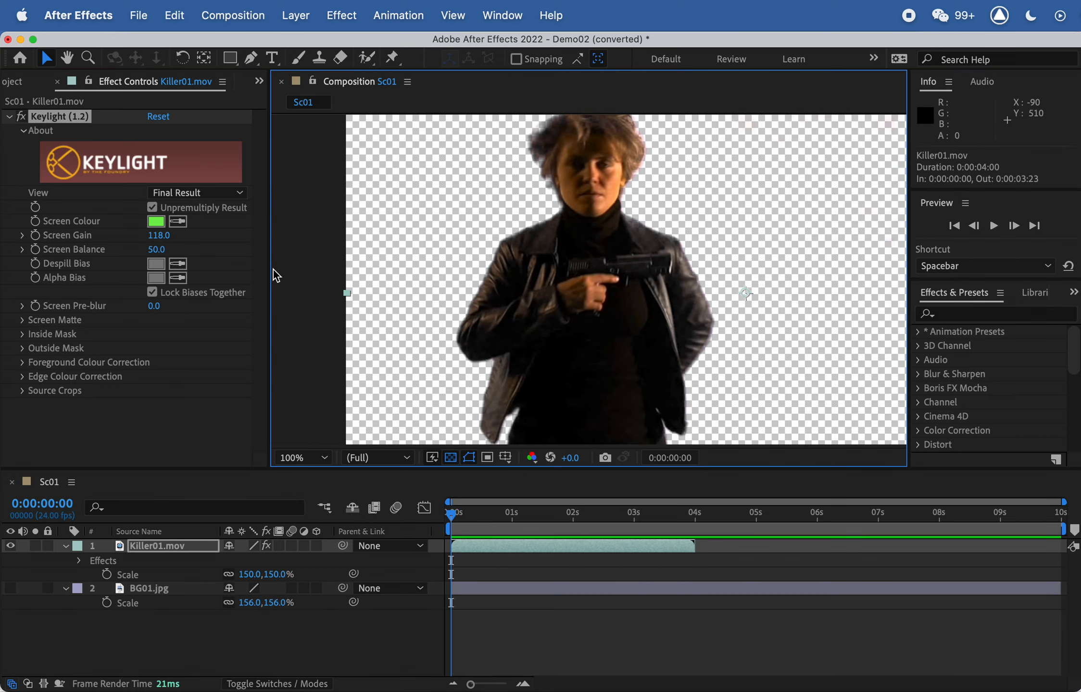
{"action": "left_click", "coordinate": [21, 116]}
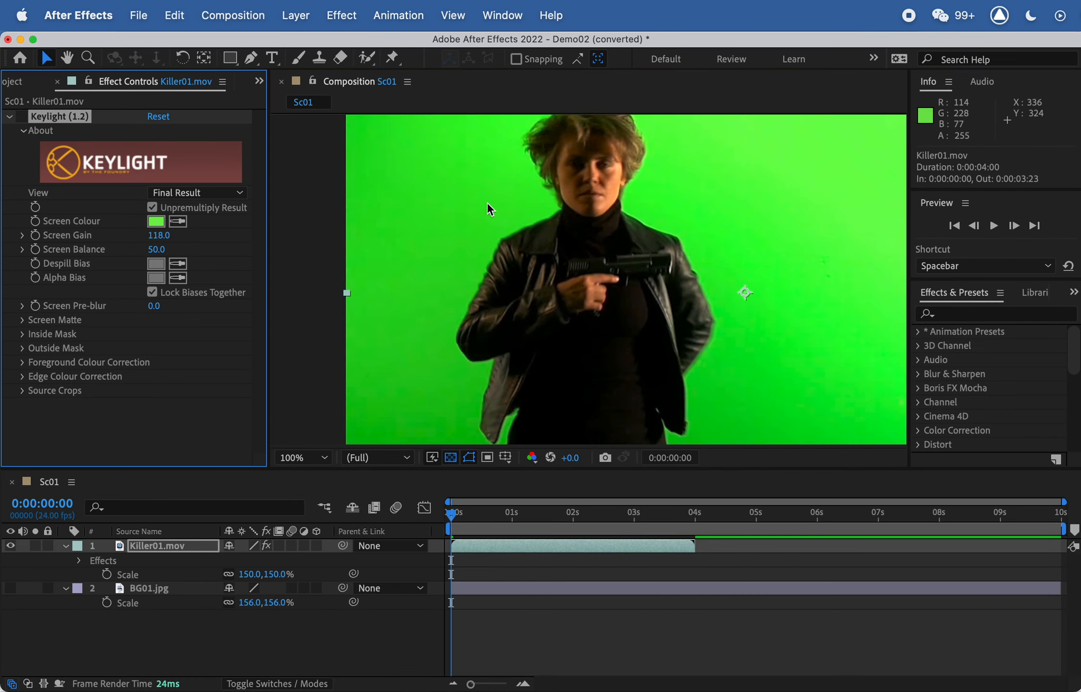
{"action": "scroll", "coordinate": [670, 213], "scroll_direction": "up", "scroll_amount": 3}
{"action": "key", "text": "h"}
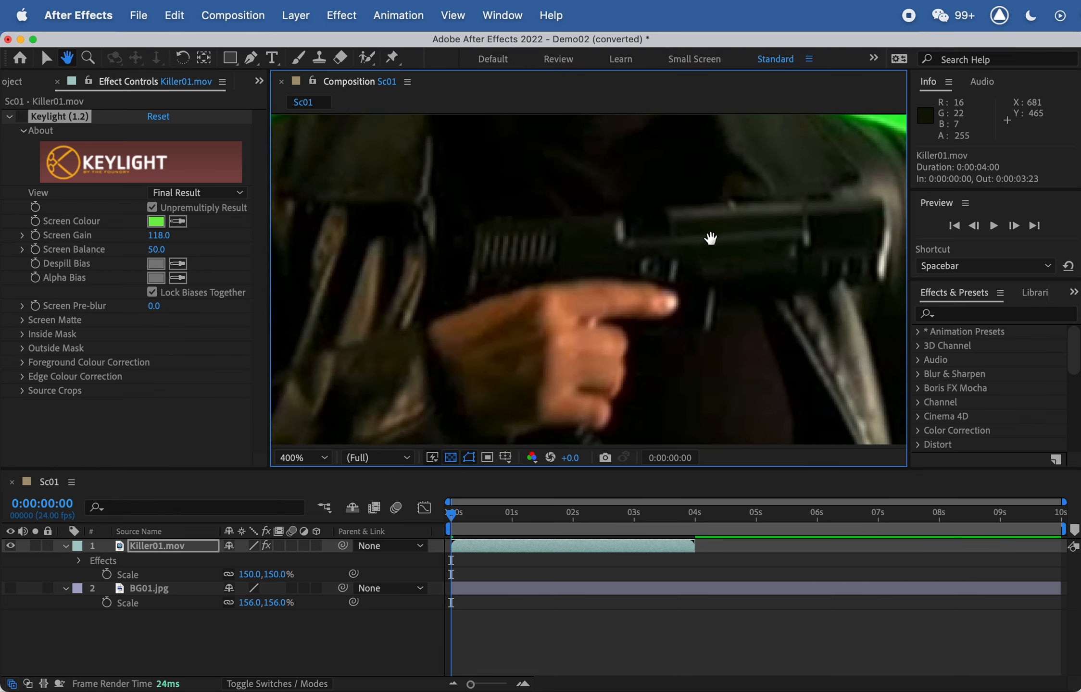
{"action": "left_click_drag", "start_coordinate": [712, 237], "coordinate": [542, 351]}
{"action": "key", "text": "v"}
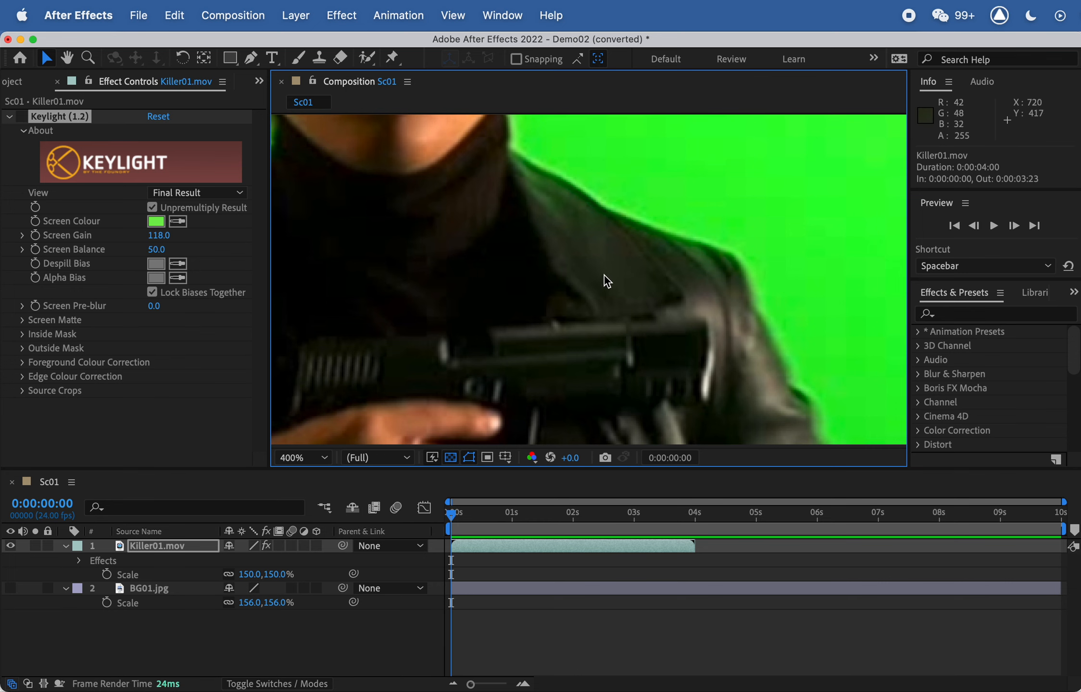
{"action": "scroll", "coordinate": [597, 272], "scroll_direction": "down", "scroll_amount": 2}
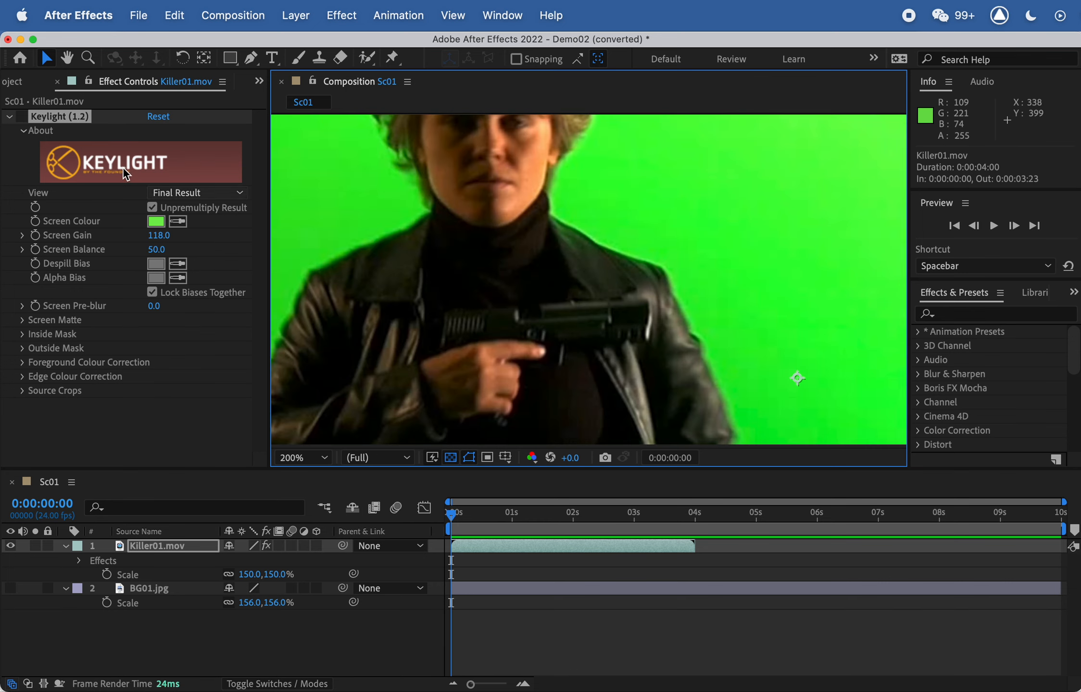
{"action": "left_click", "coordinate": [21, 117]}
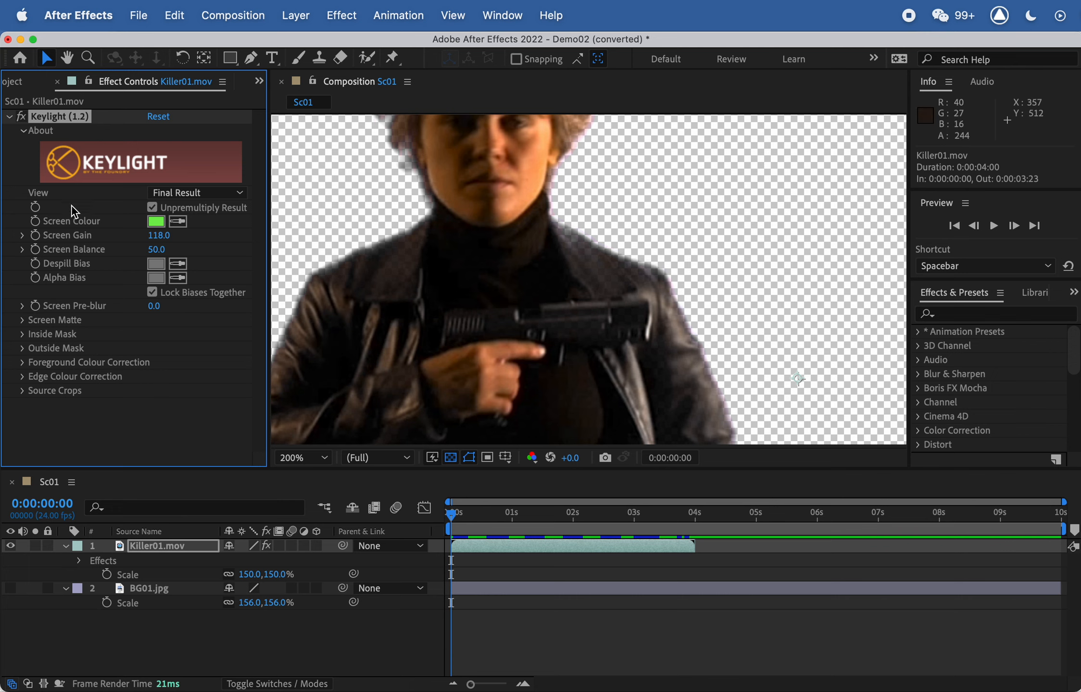
Step: In Keylight's Screen Matte settings for Killer01.mov, set Clip White to 50 and Clip Black to 10
{"action": "left_click", "coordinate": [21, 320]}
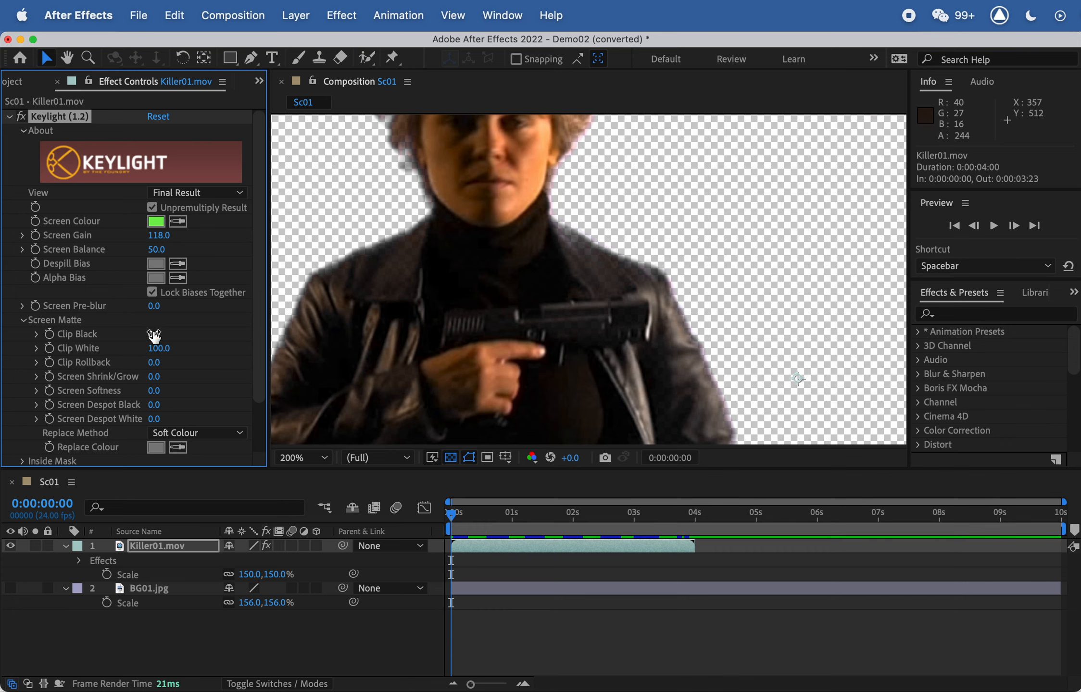
{"action": "left_click_drag", "start_coordinate": [161, 352], "coordinate": [137, 350]}
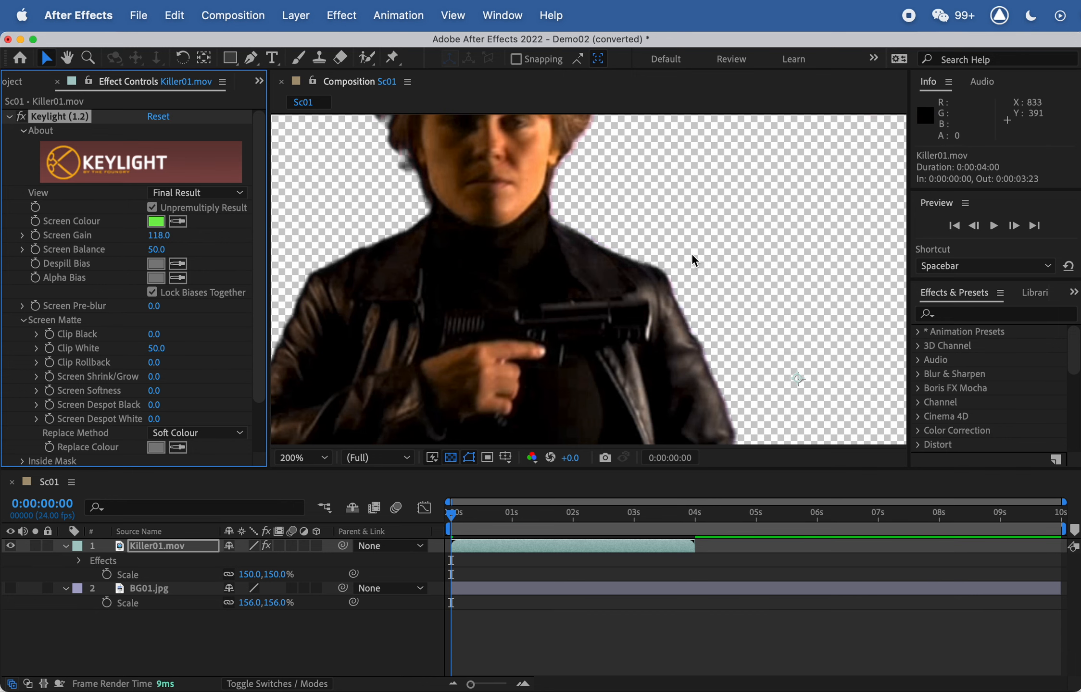
{"action": "scroll", "coordinate": [691, 254], "scroll_direction": "down", "scroll_amount": 3}
{"action": "scroll", "coordinate": [740, 242], "scroll_direction": "up", "scroll_amount": 3}
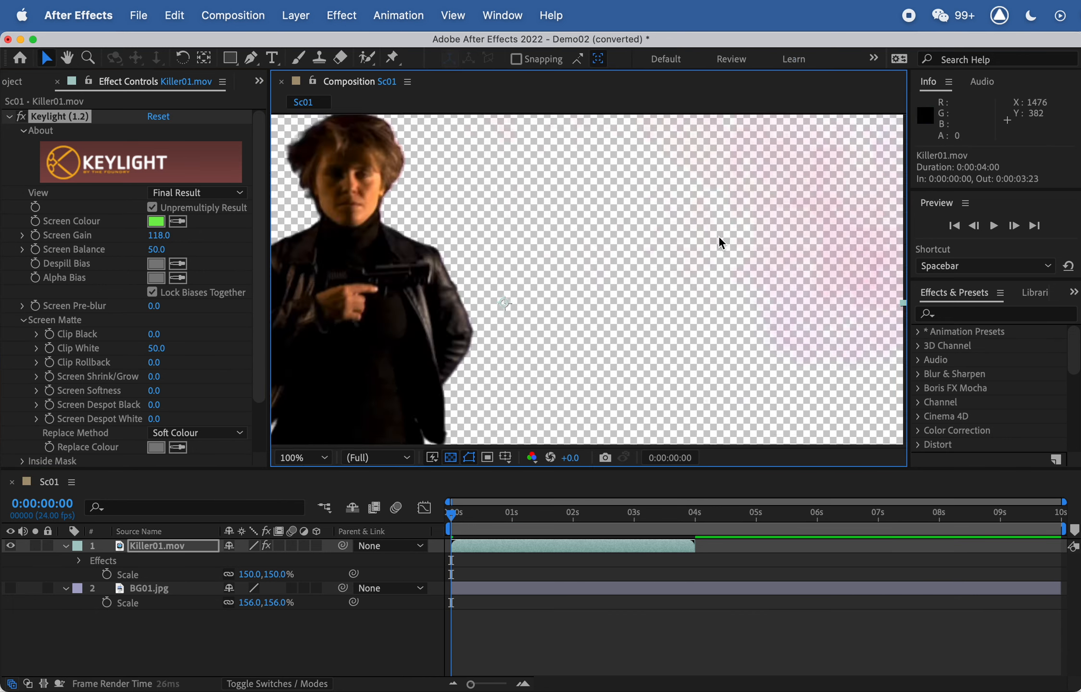
{"action": "key", "text": "v"}
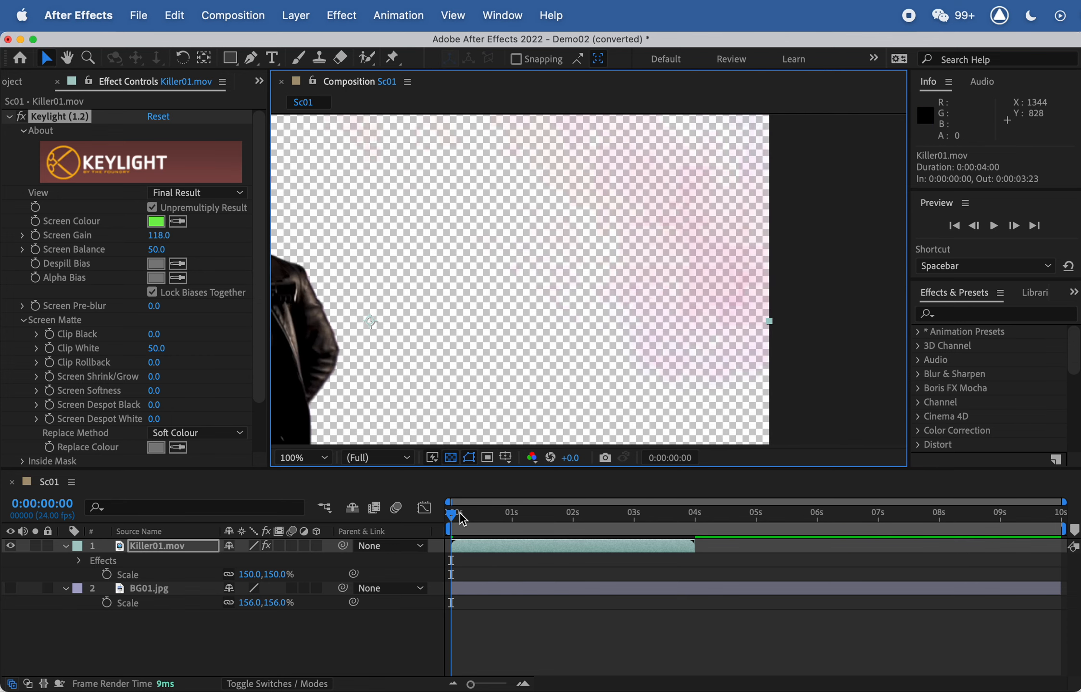
{"action": "left_click_drag", "start_coordinate": [453, 513], "coordinate": [415, 515]}
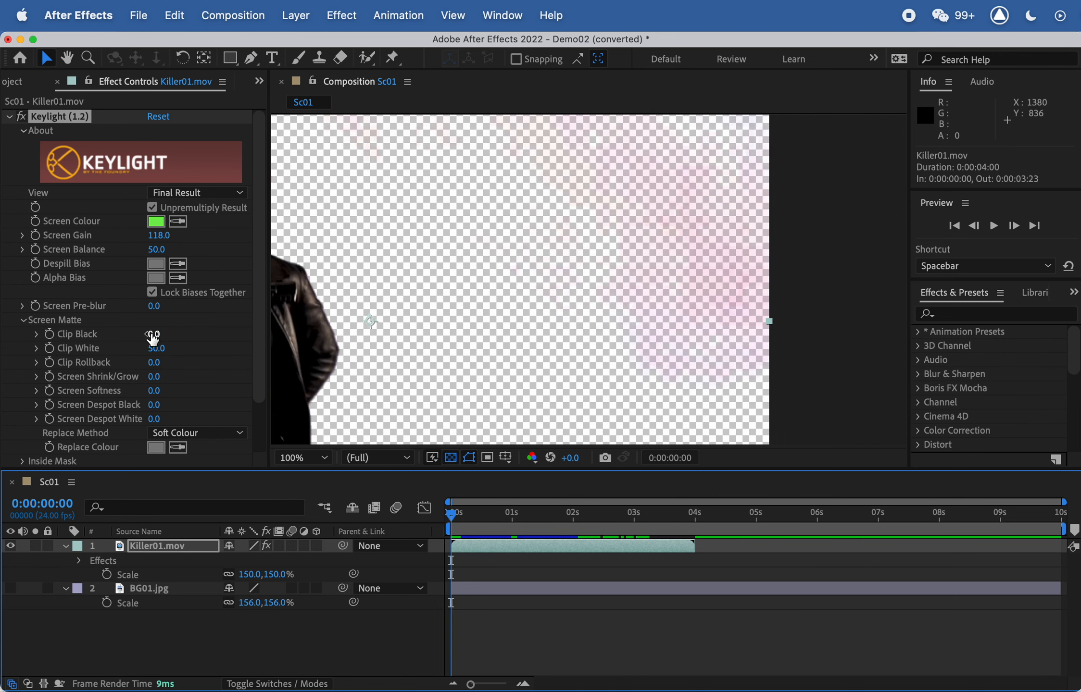
{"action": "left_click_drag", "start_coordinate": [152, 338], "coordinate": [162, 334]}
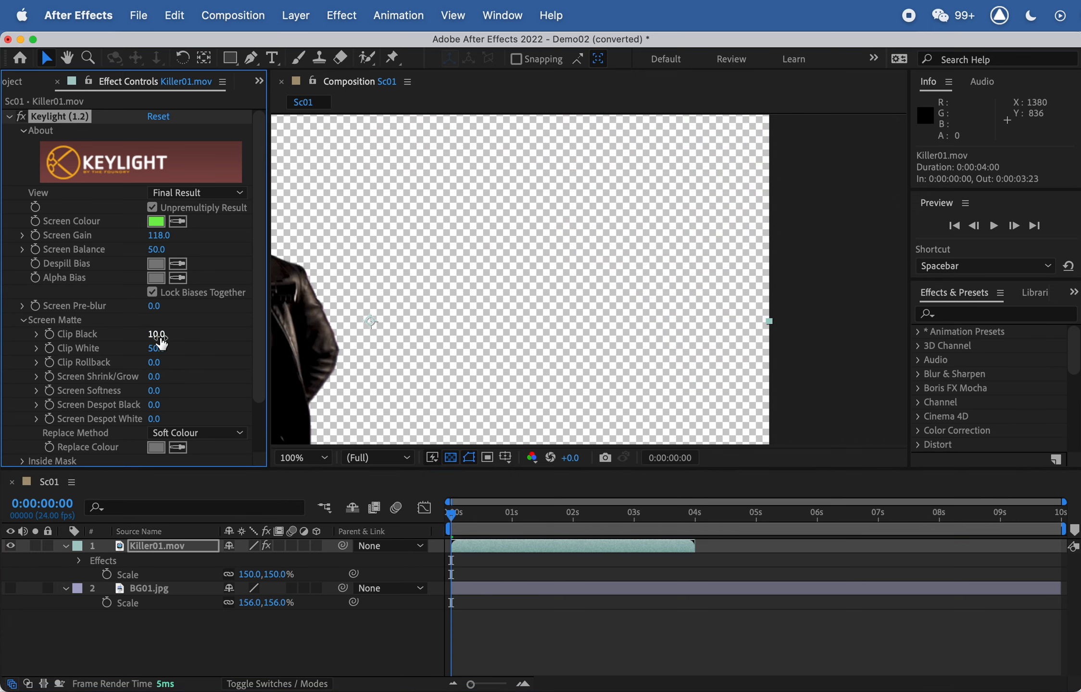
Step: Inspect the keyed frame for holes in the actor and residue in the empty backdrop, from close up and as a whole
{"action": "scroll", "coordinate": [636, 256], "scroll_direction": "down", "scroll_amount": 1}
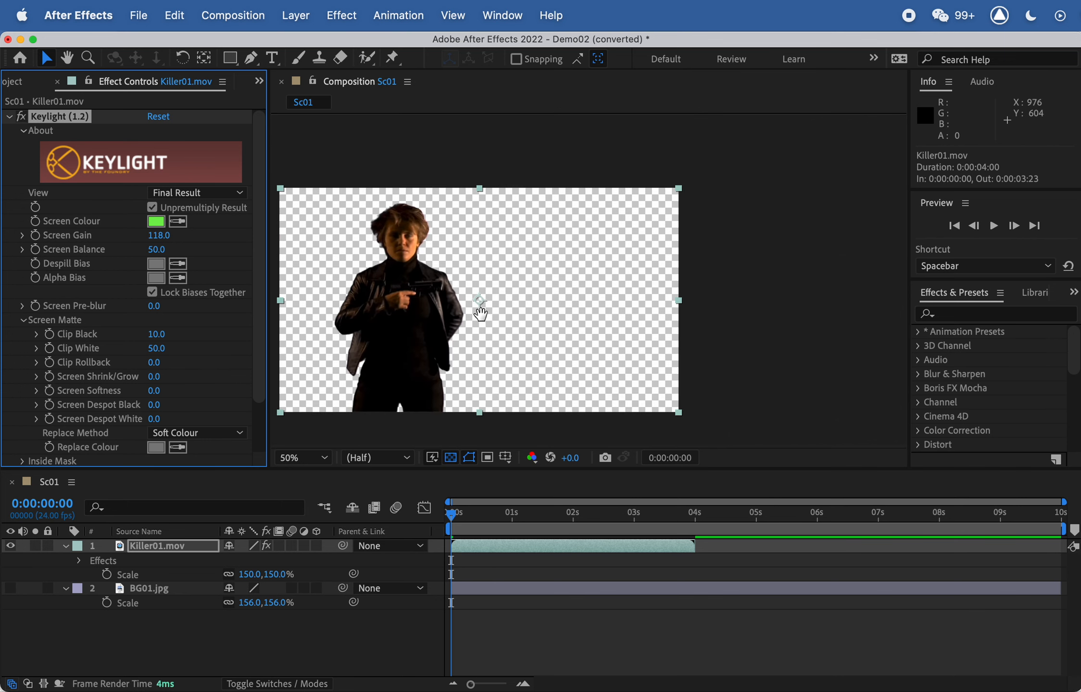
{"action": "left_click_drag", "start_coordinate": [480, 314], "coordinate": [688, 273]}
{"action": "scroll", "coordinate": [675, 287], "scroll_direction": "up", "scroll_amount": 1}
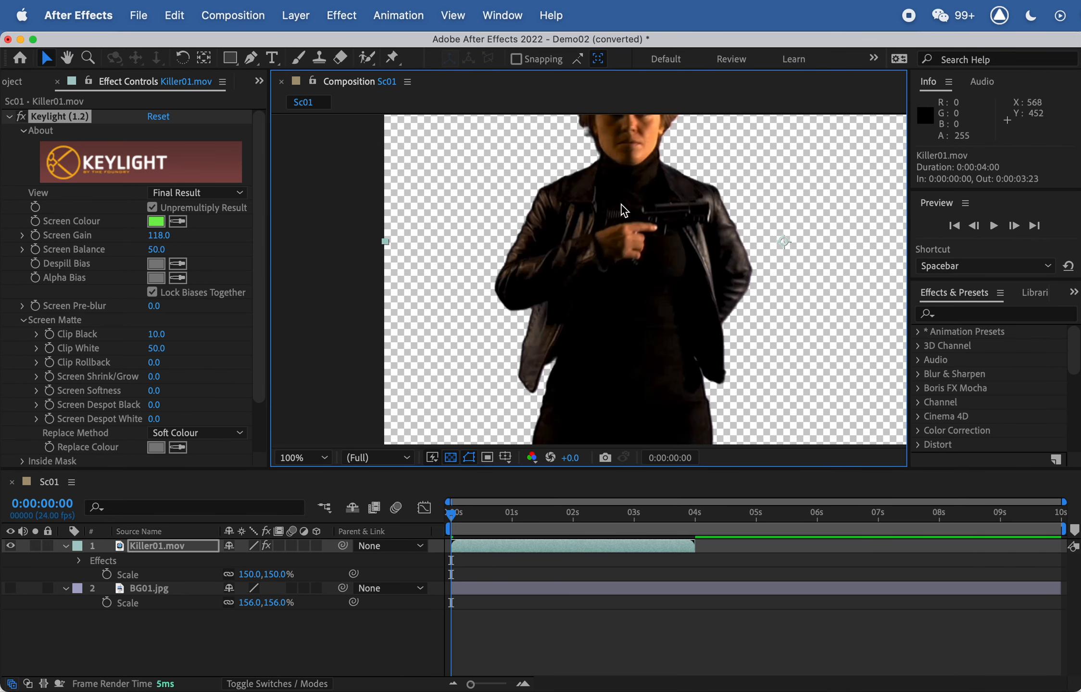
{"action": "left_click_drag", "start_coordinate": [634, 156], "coordinate": [462, 242]}
{"action": "left_click_drag", "start_coordinate": [880, 197], "coordinate": [628, 208]}
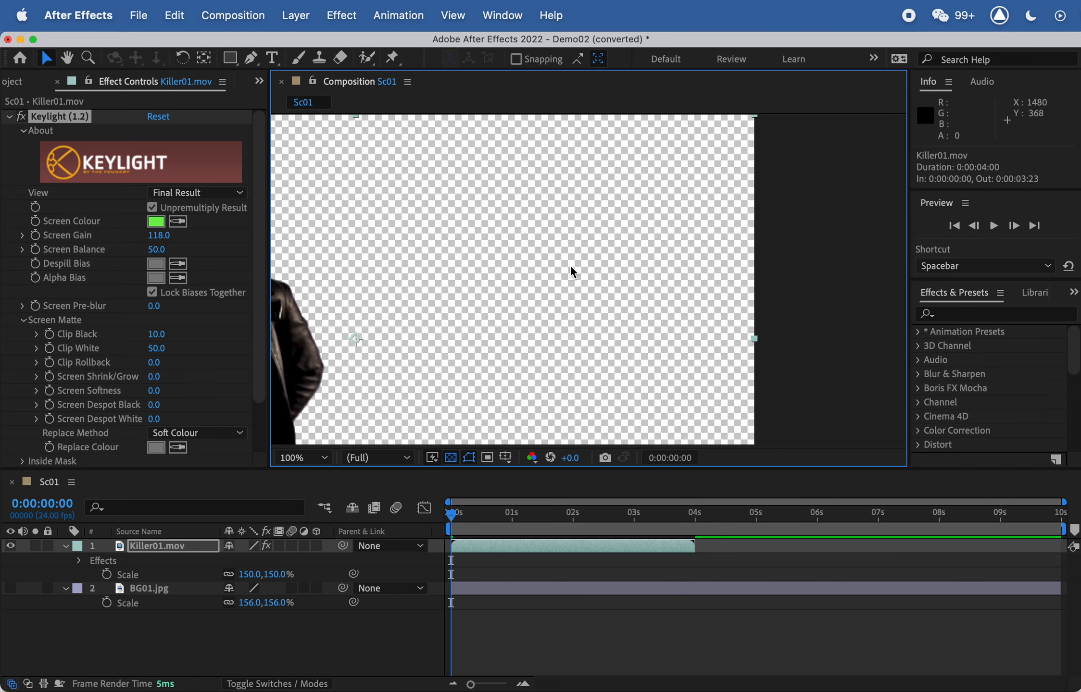
{"action": "left_click_drag", "start_coordinate": [571, 270], "coordinate": [798, 174]}
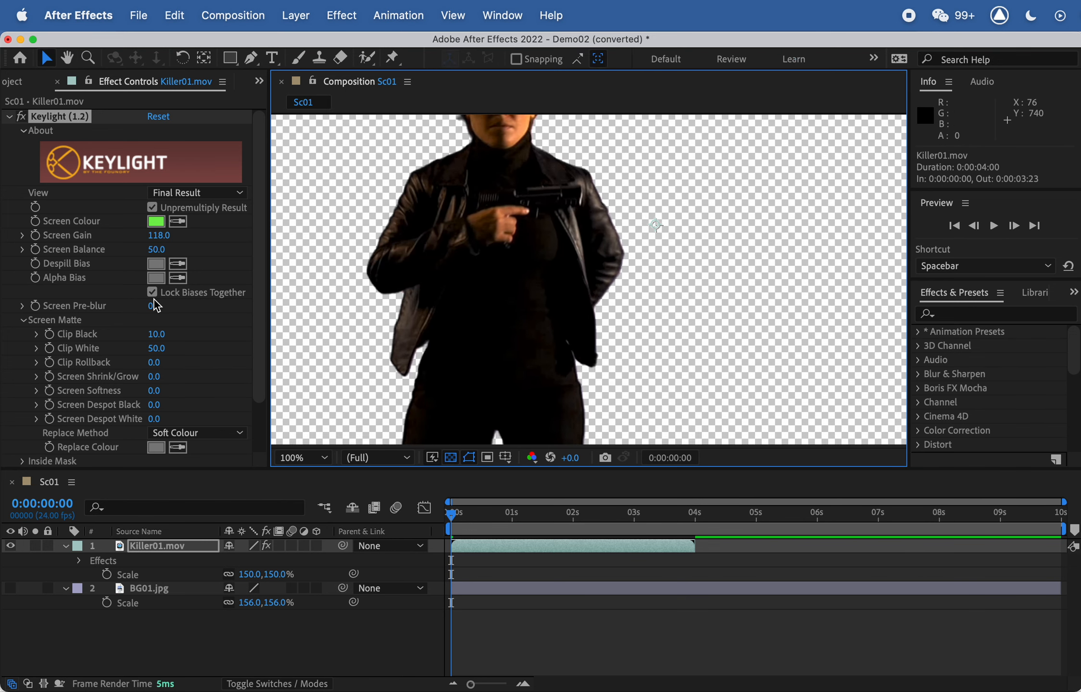
{"action": "scroll", "coordinate": [144, 317], "scroll_direction": "down", "scroll_amount": 2}
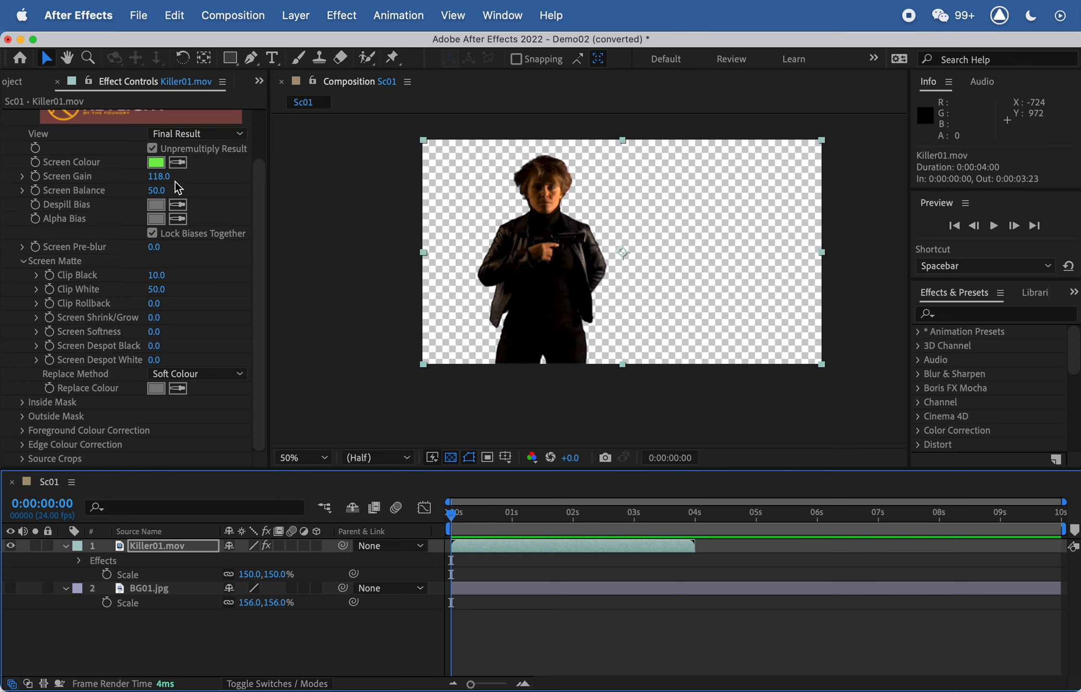
{"action": "scroll", "coordinate": [268, 168], "scroll_direction": "up", "scroll_amount": 2}
{"action": "scroll", "coordinate": [269, 154], "scroll_direction": "up", "scroll_amount": 1}
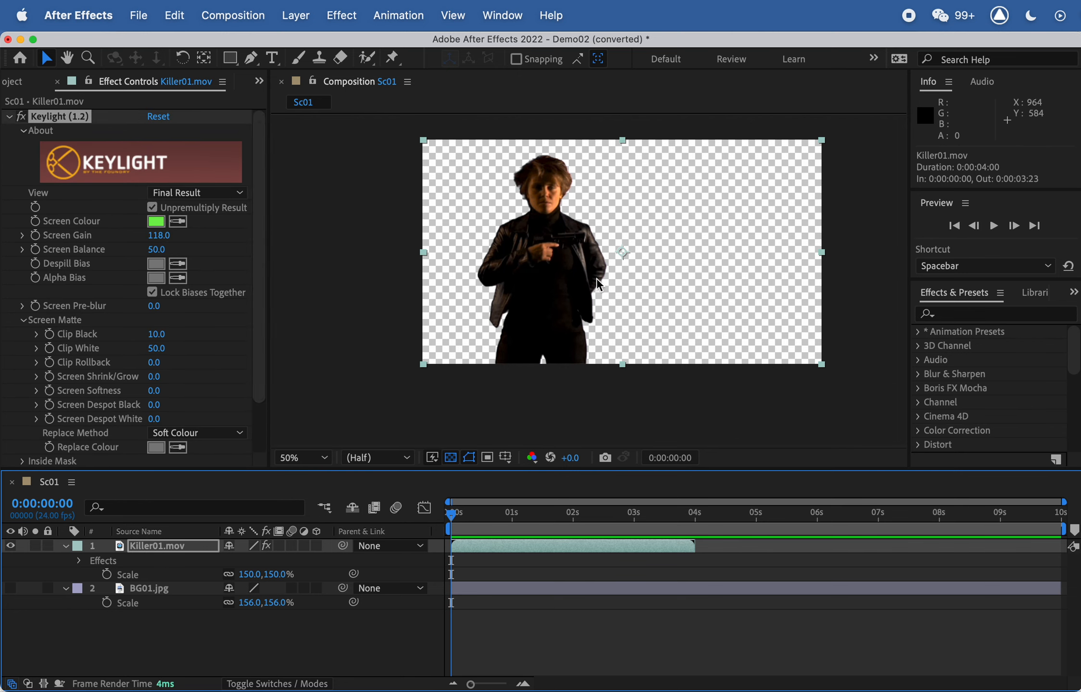
Step: Switch Keylight's view to Screen Matte and scrub the start of the clip to check the black-and-white matte
{"action": "left_click", "coordinate": [217, 193]}
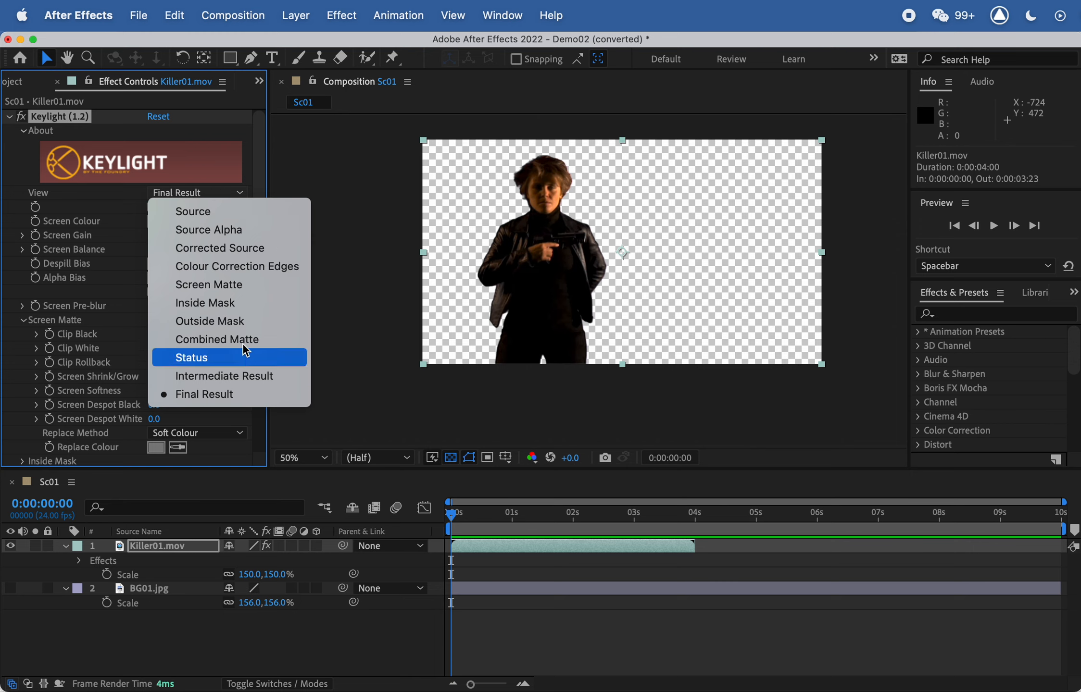
{"action": "left_click", "coordinate": [246, 290]}
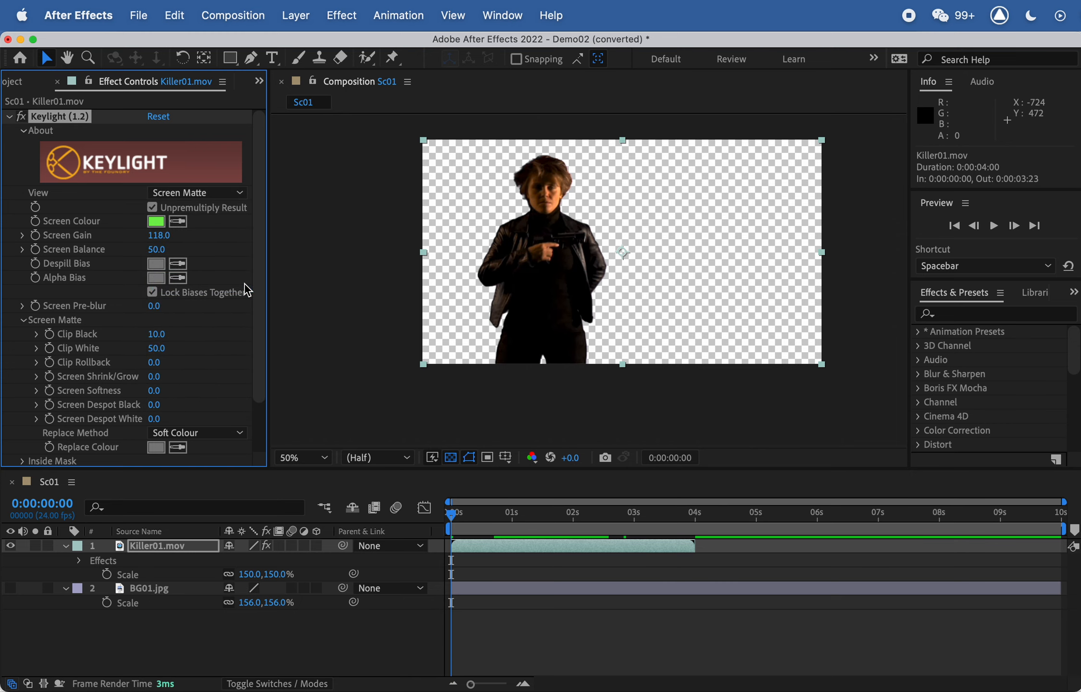
{"action": "left_click", "coordinate": [483, 563]}
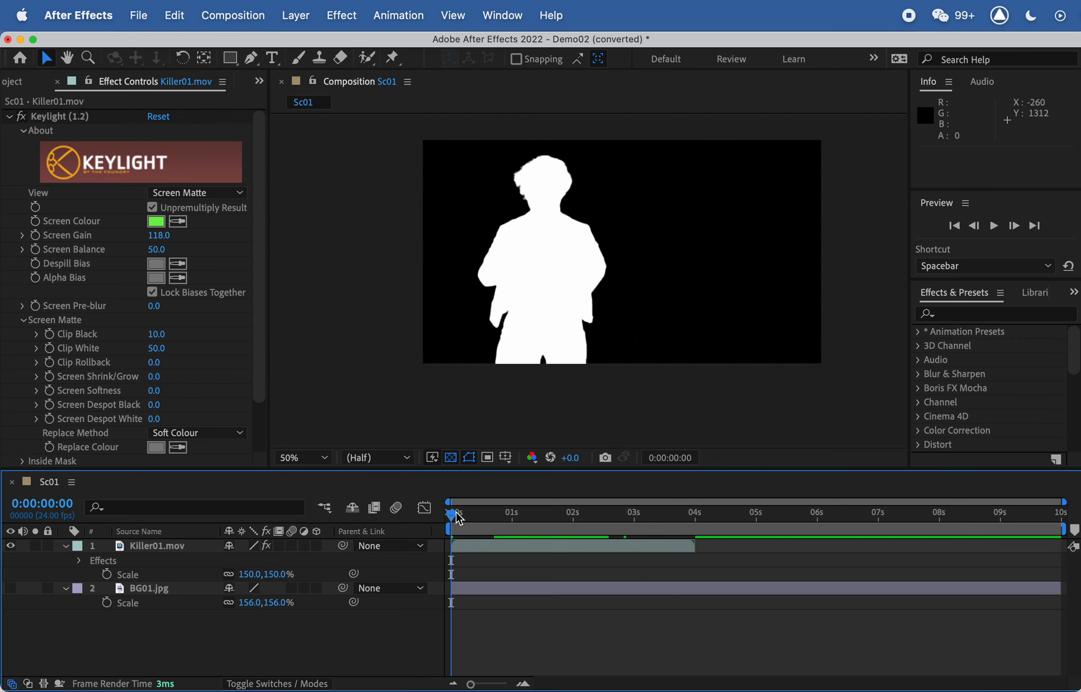
{"action": "mouse_move", "coordinate": [450, 512]}
{"action": "left_mouse_down"}
{"action": "mouse_move", "coordinate": [506, 513]}
{"action": "mouse_move", "coordinate": [439, 510]}
{"action": "left_mouse_up"}
Step: Return the Screen Matte values to Clip Black 0 and Clip White 100
{"action": "left_click_drag", "start_coordinate": [260, 313], "coordinate": [259, 373]}
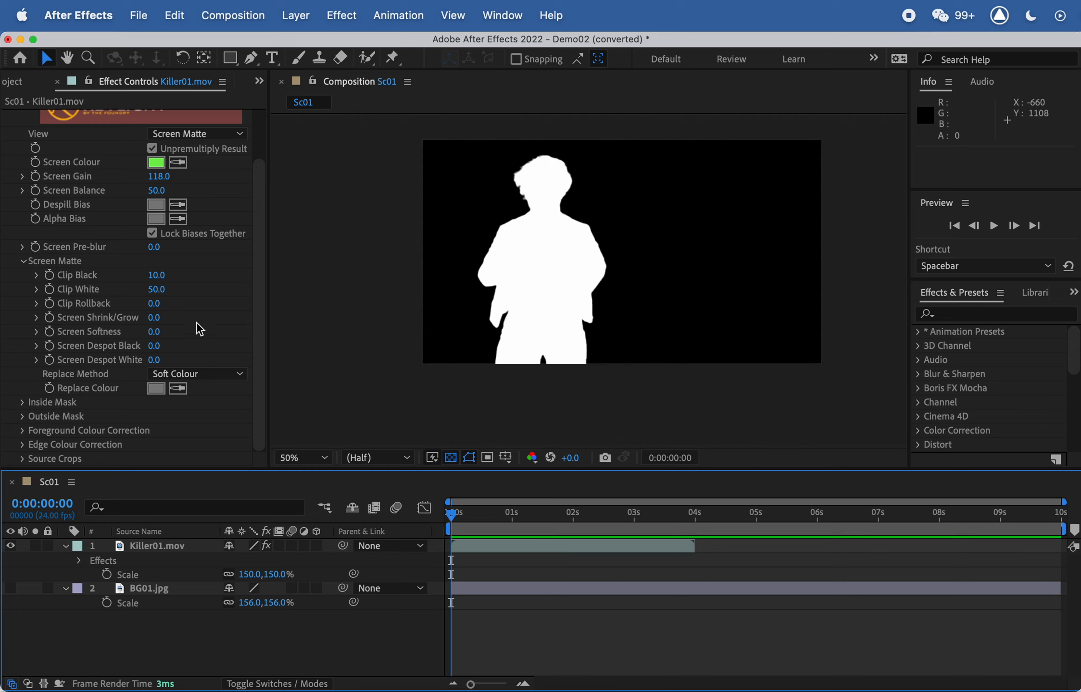
{"action": "left_click", "coordinate": [156, 276]}
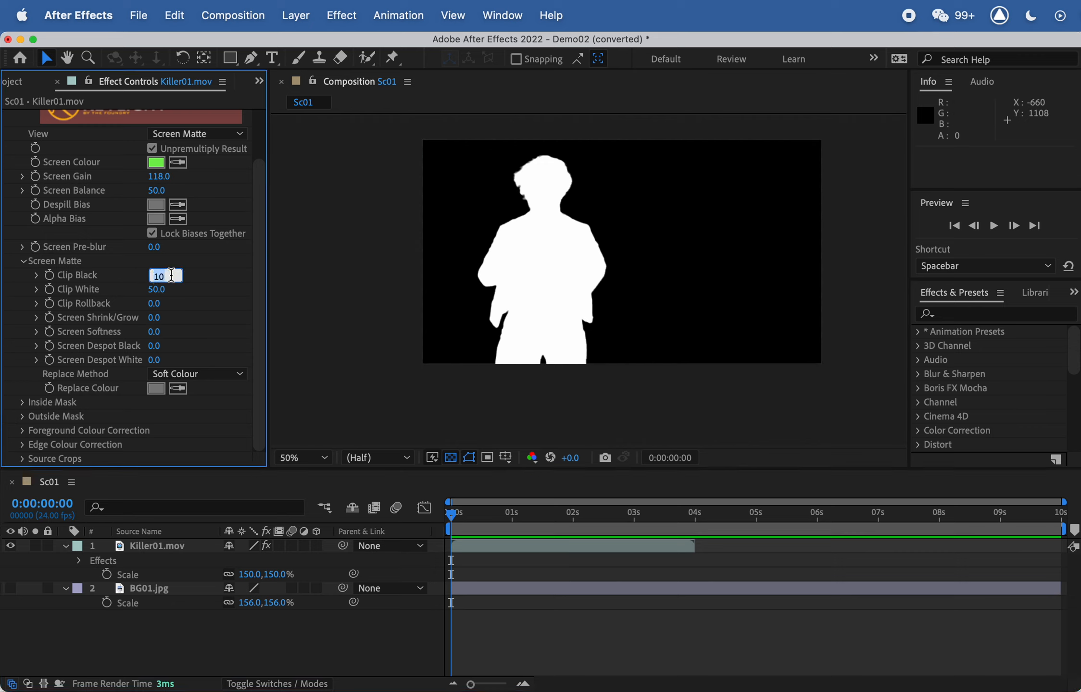
{"action": "type", "text": "0"}
{"action": "left_click", "coordinate": [172, 291]}
{"action": "type", "text": "100"}
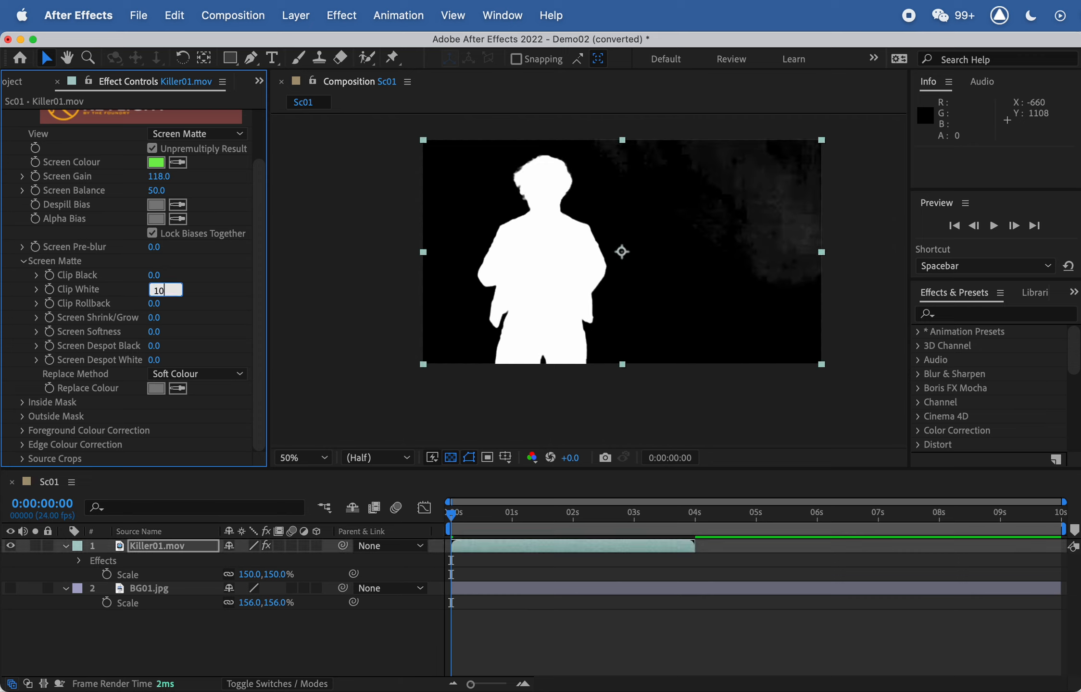
{"action": "key", "text": "Return"}
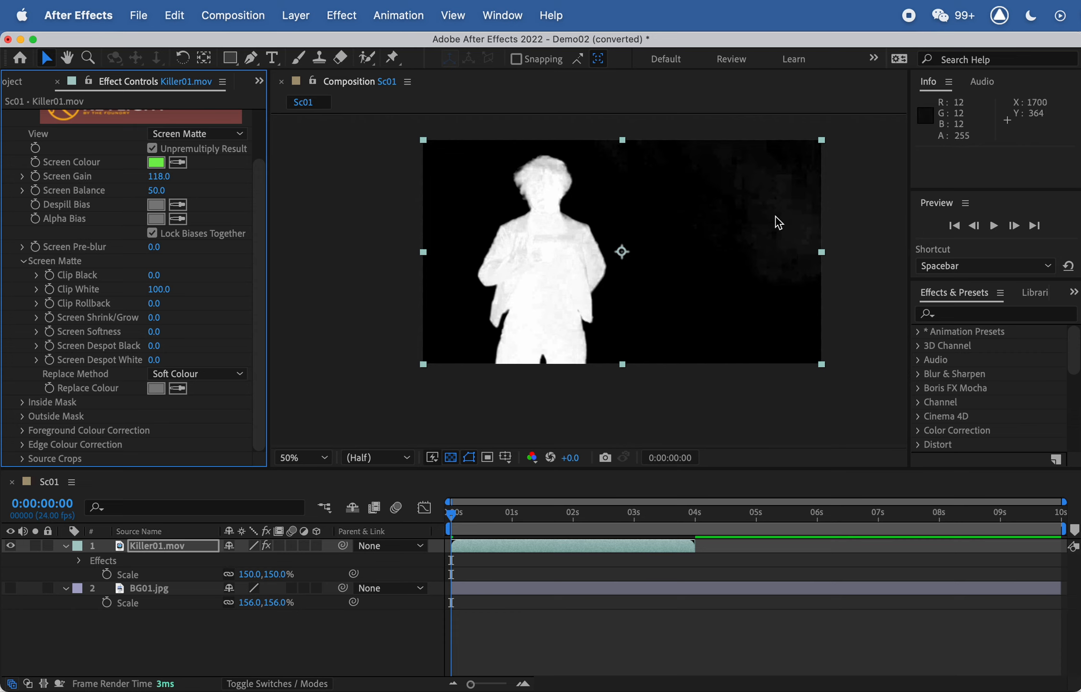
Step: Scrub the matte to 0:00:01:15 to check for grey areas in the figure and backdrop
{"action": "left_click", "coordinate": [547, 516]}
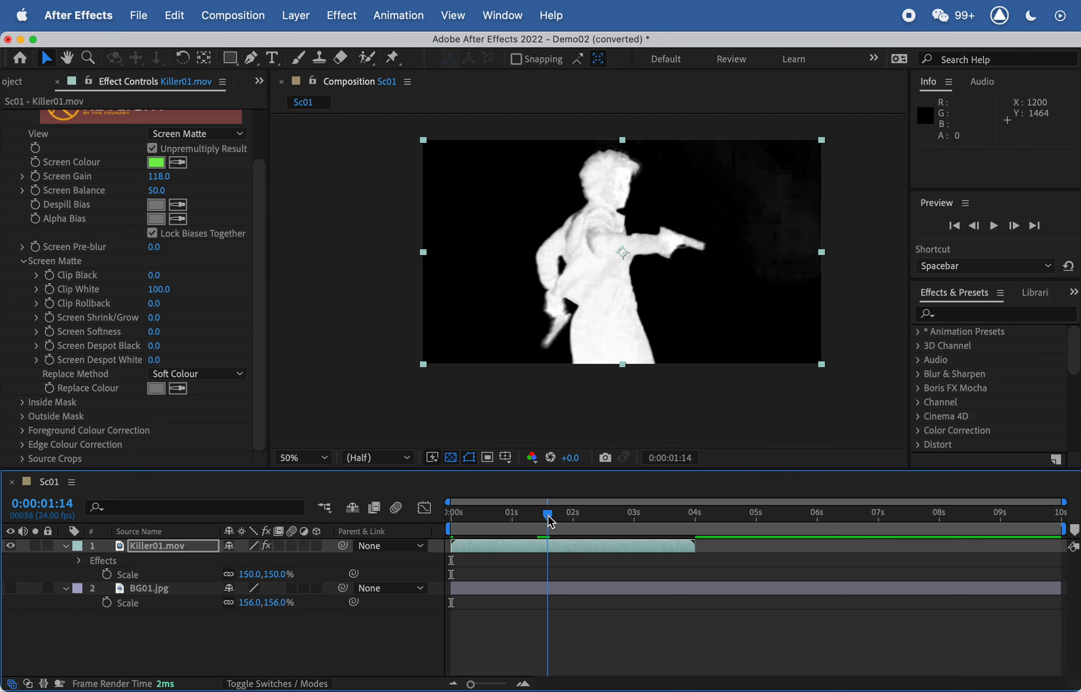
{"action": "left_click_drag", "start_coordinate": [548, 516], "coordinate": [552, 516]}
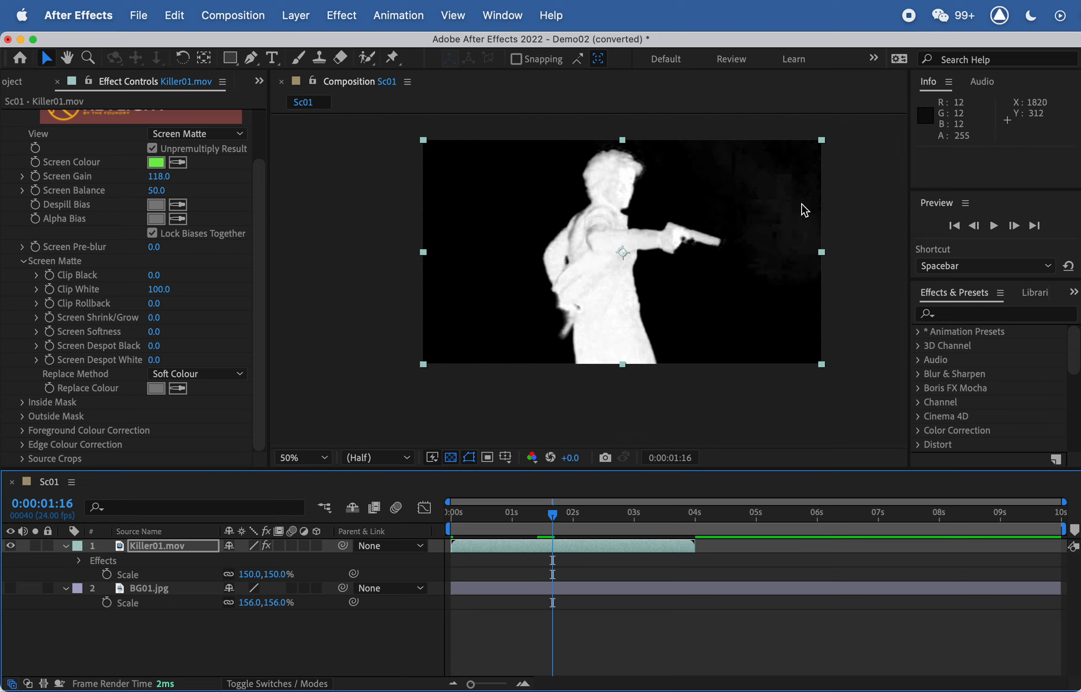
{"action": "left_click", "coordinate": [555, 516]}
{"action": "left_click_drag", "start_coordinate": [556, 515], "coordinate": [549, 515]}
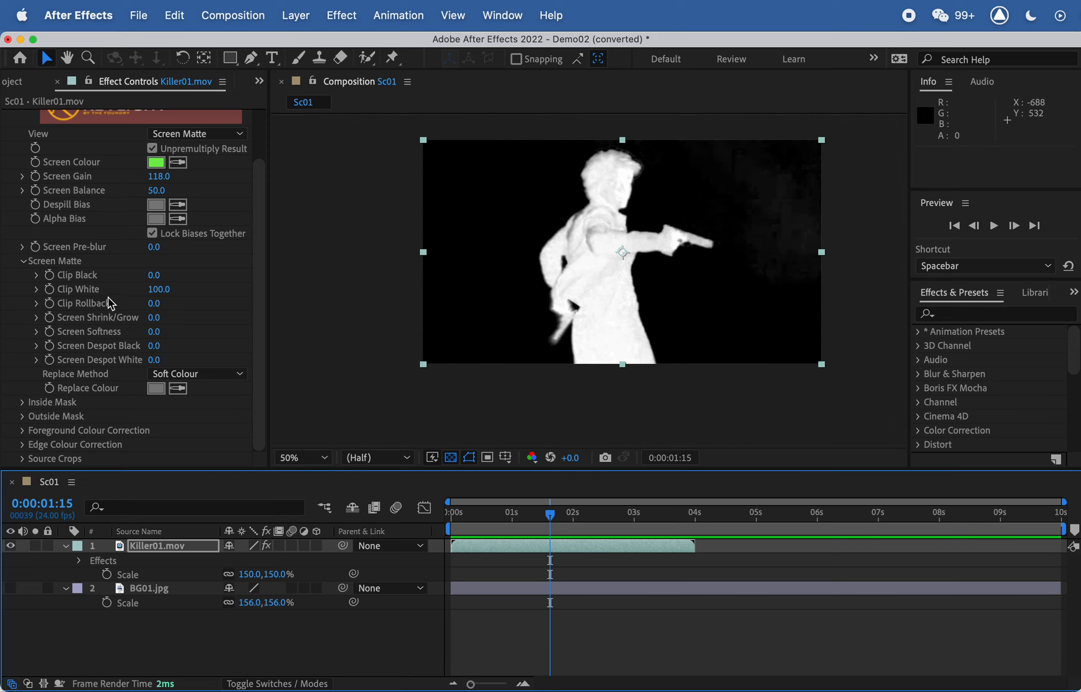
Step: Set Clip Black to 10 and Clip White to 50 for a solid black-and-white matte
{"action": "left_click", "coordinate": [154, 275]}
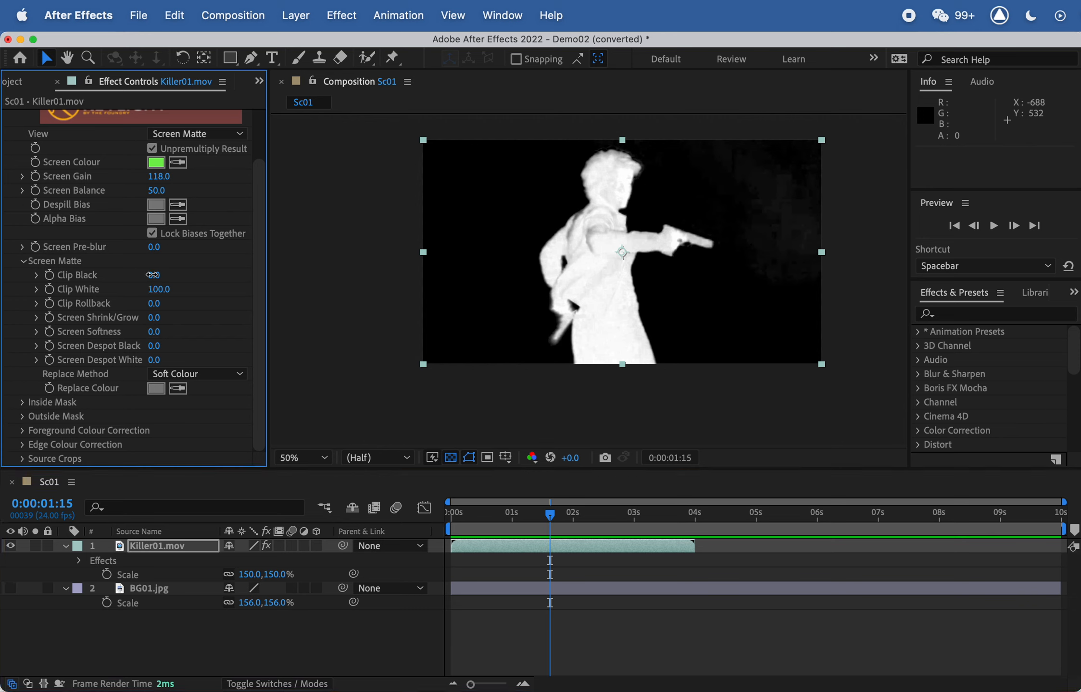
{"action": "type", "text": "10"}
{"action": "key", "text": "Return"}
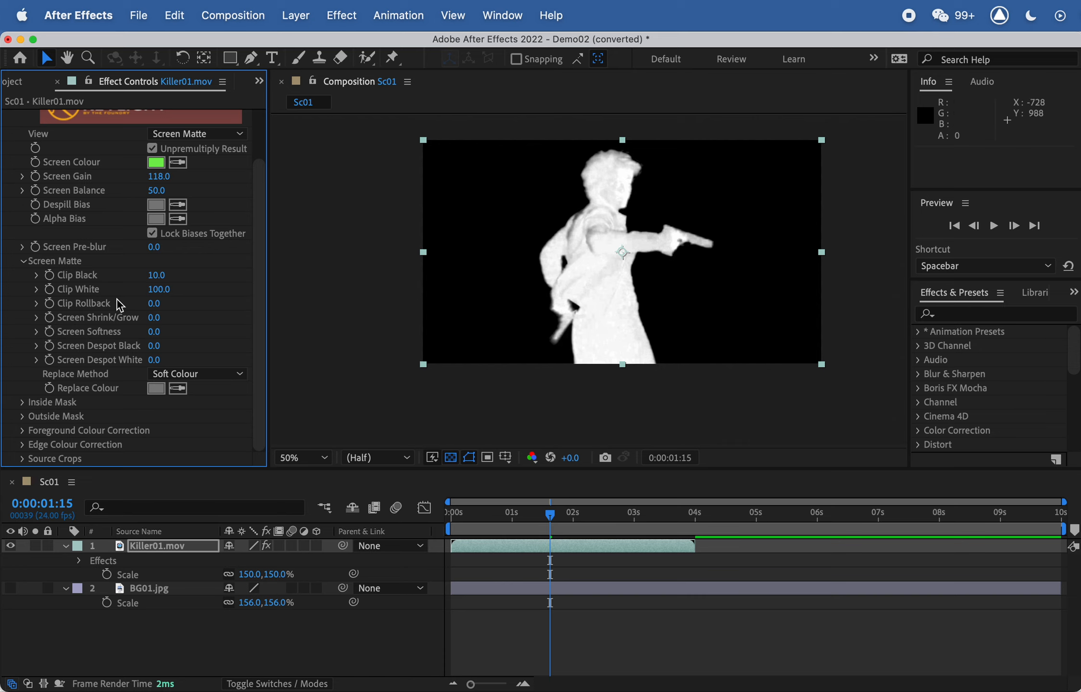
{"action": "left_click", "coordinate": [159, 289]}
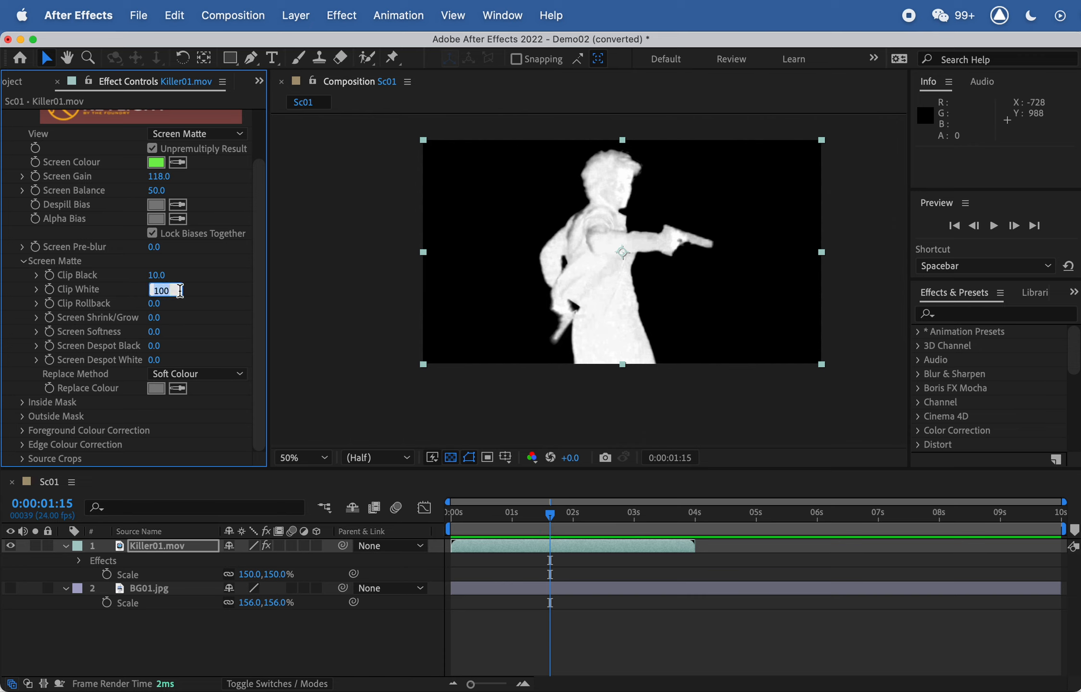
{"action": "type", "text": "50"}
{"action": "key", "text": "Return"}
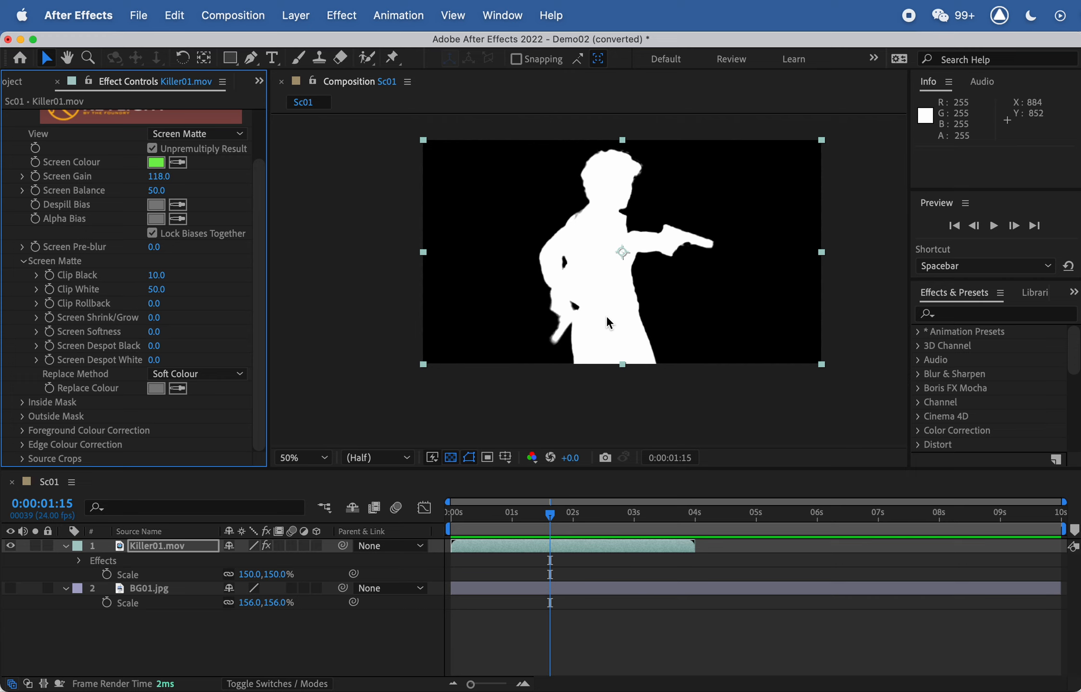
Step: Switch Keylight's view back to Final Result and check the keyed actor over the transparency grid
{"action": "scroll", "coordinate": [253, 194], "scroll_direction": "up", "scroll_amount": 3}
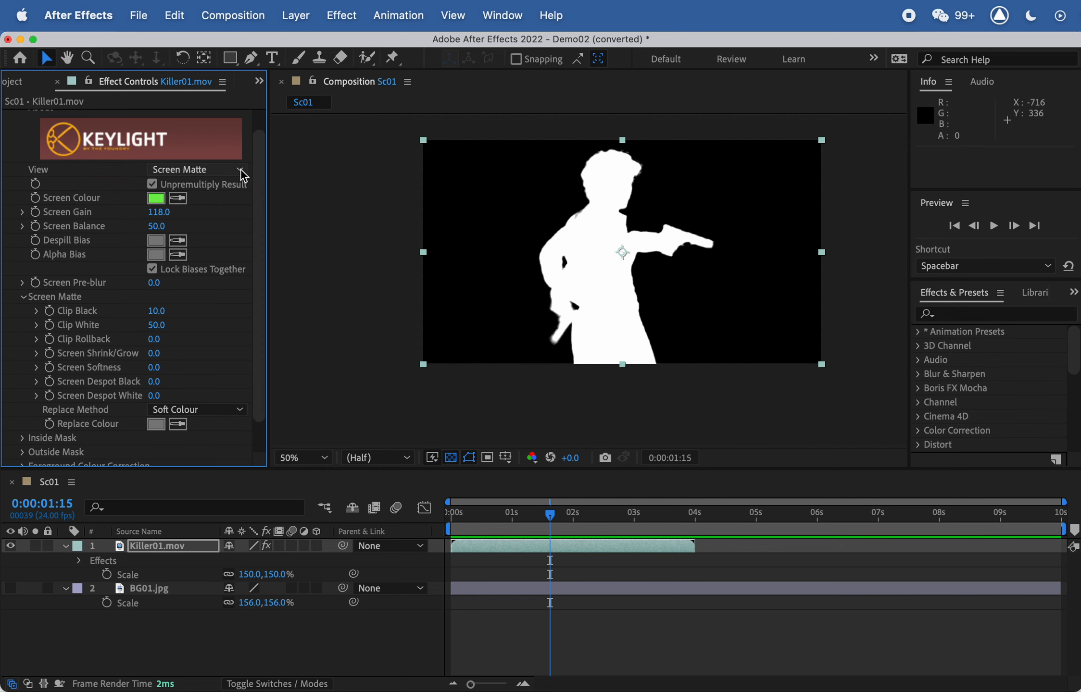
{"action": "left_click", "coordinate": [215, 170]}
{"action": "left_click", "coordinate": [247, 373]}
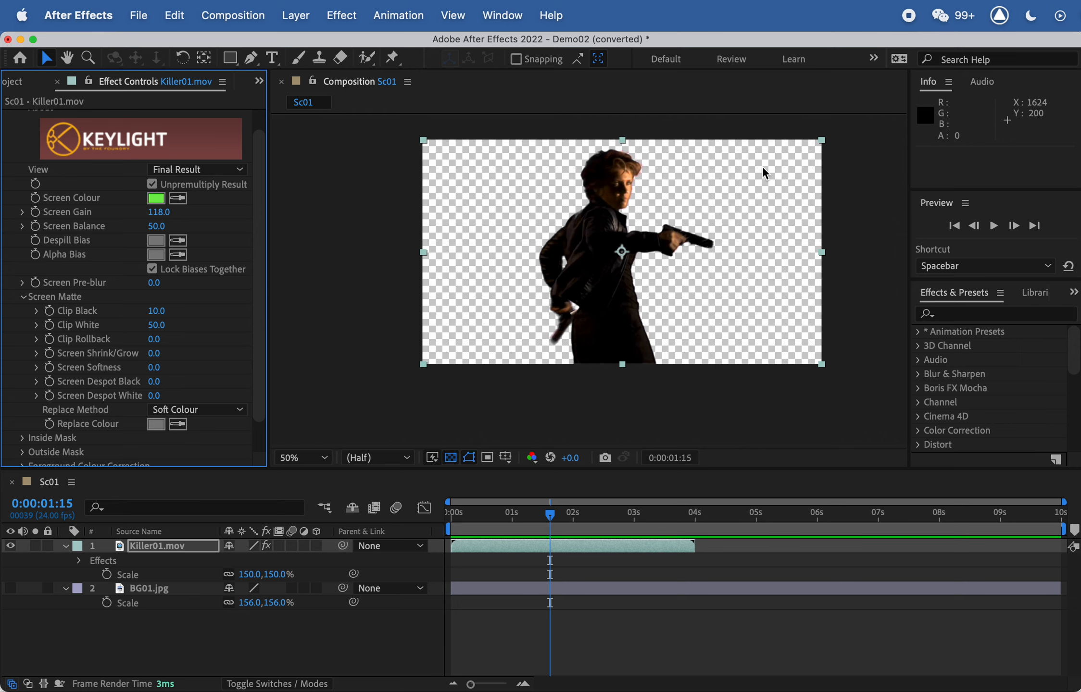
{"action": "scroll", "coordinate": [258, 358], "scroll_direction": "down", "scroll_amount": 2}
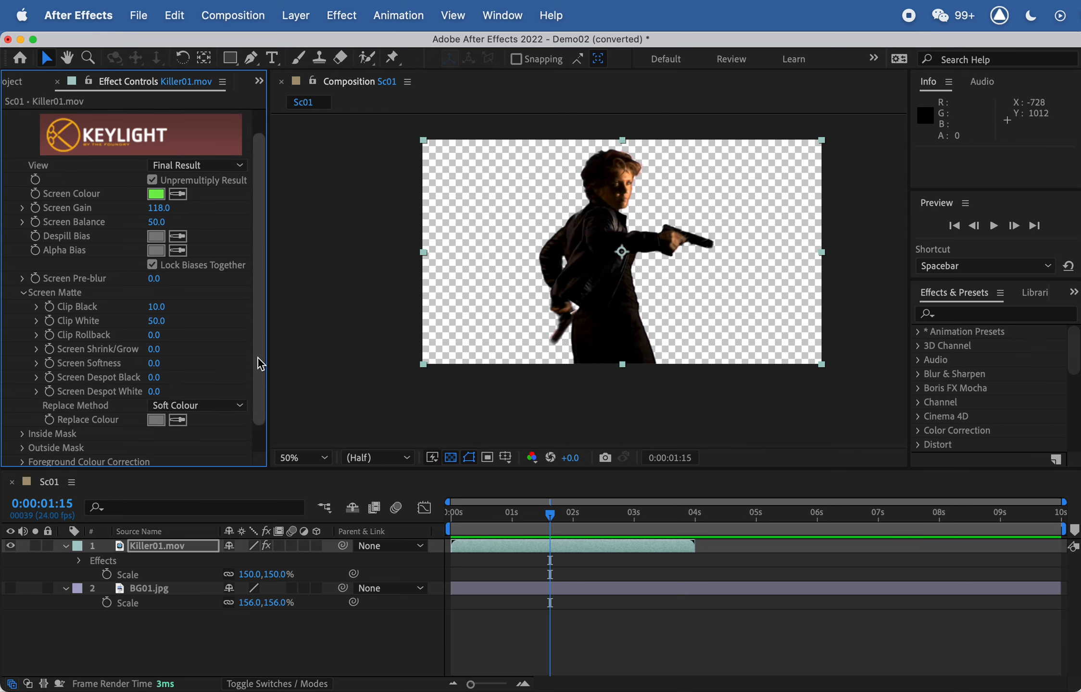
Step: Examine the keyed edges around the hair, gun arm and legs up close in an enlarged composition view
{"action": "scroll", "coordinate": [567, 231], "scroll_direction": "up", "scroll_amount": 2}
{"action": "scroll", "coordinate": [567, 231], "scroll_direction": "up", "scroll_amount": 2}
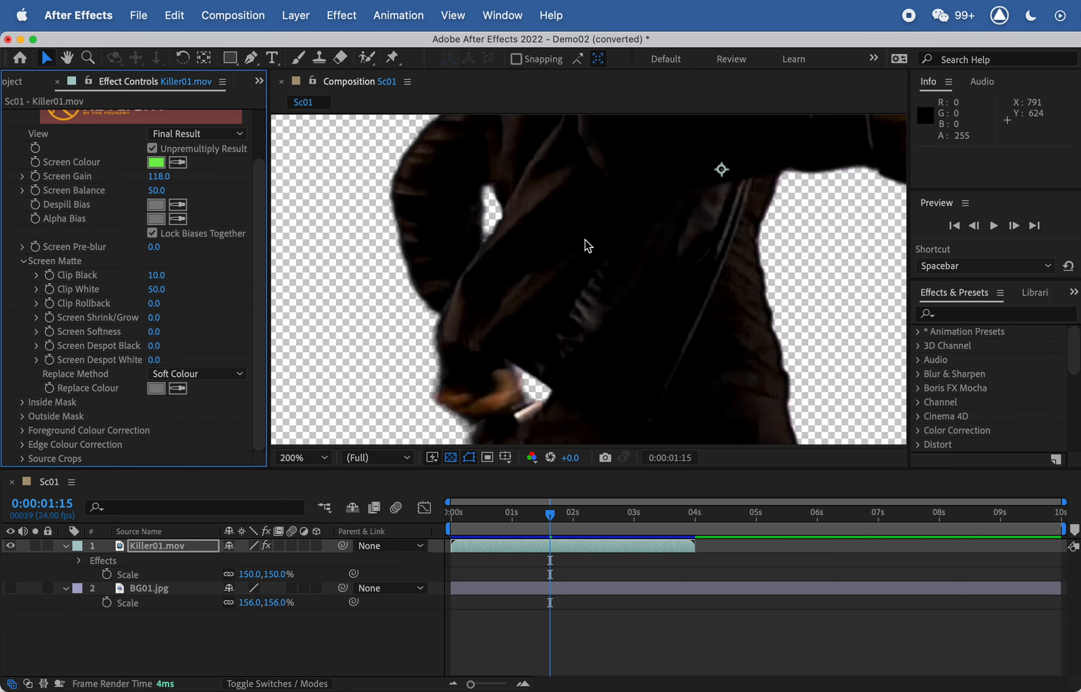
{"action": "key", "text": "h"}
{"action": "left_click_drag", "start_coordinate": [722, 222], "coordinate": [660, 320]}
{"action": "left_click_drag", "start_coordinate": [681, 176], "coordinate": [646, 286]}
{"action": "key", "text": "v"}
{"action": "key", "text": "grave"}
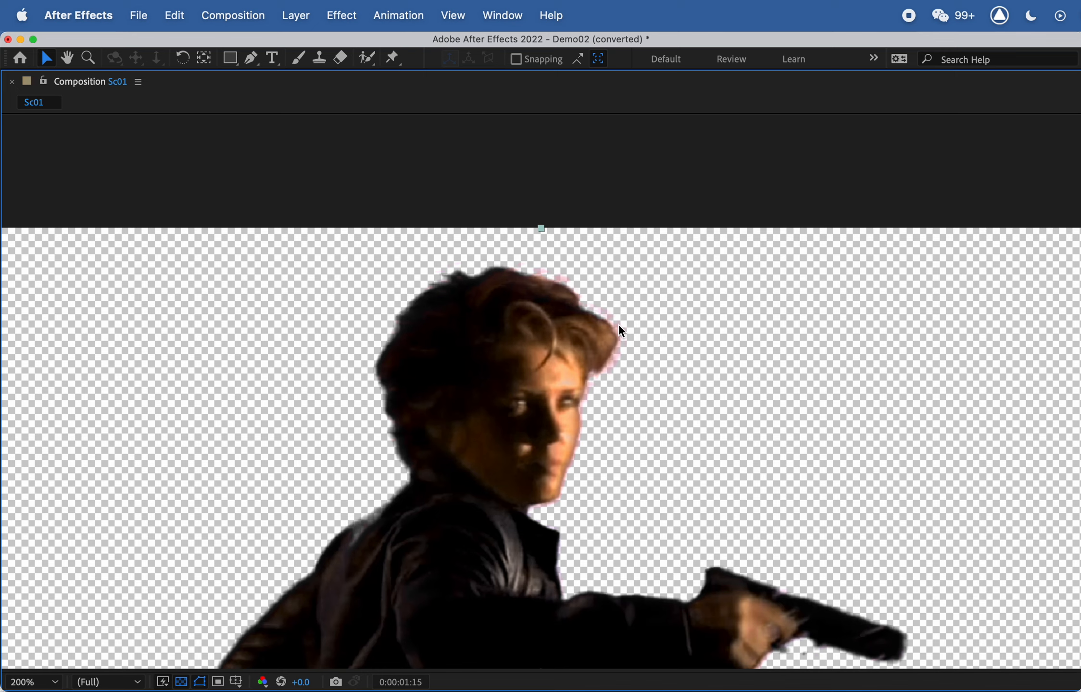
{"action": "scroll", "coordinate": [606, 337], "scroll_direction": "up", "scroll_amount": 2}
{"action": "key", "text": "space"}
{"action": "left_click_drag", "start_coordinate": [664, 466], "coordinate": [665, 38]}
{"action": "left_click_drag", "start_coordinate": [709, 307], "coordinate": [623, 49]}
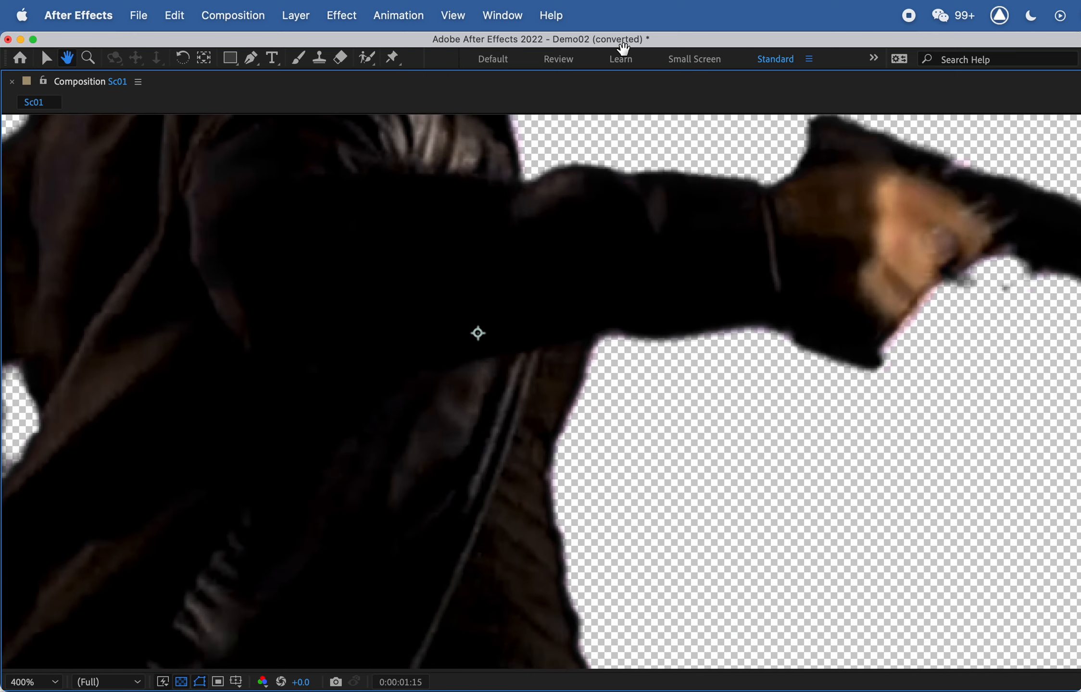
{"action": "left_click_drag", "start_coordinate": [653, 366], "coordinate": [656, 94]}
{"action": "left_click_drag", "start_coordinate": [632, 462], "coordinate": [711, 214]}
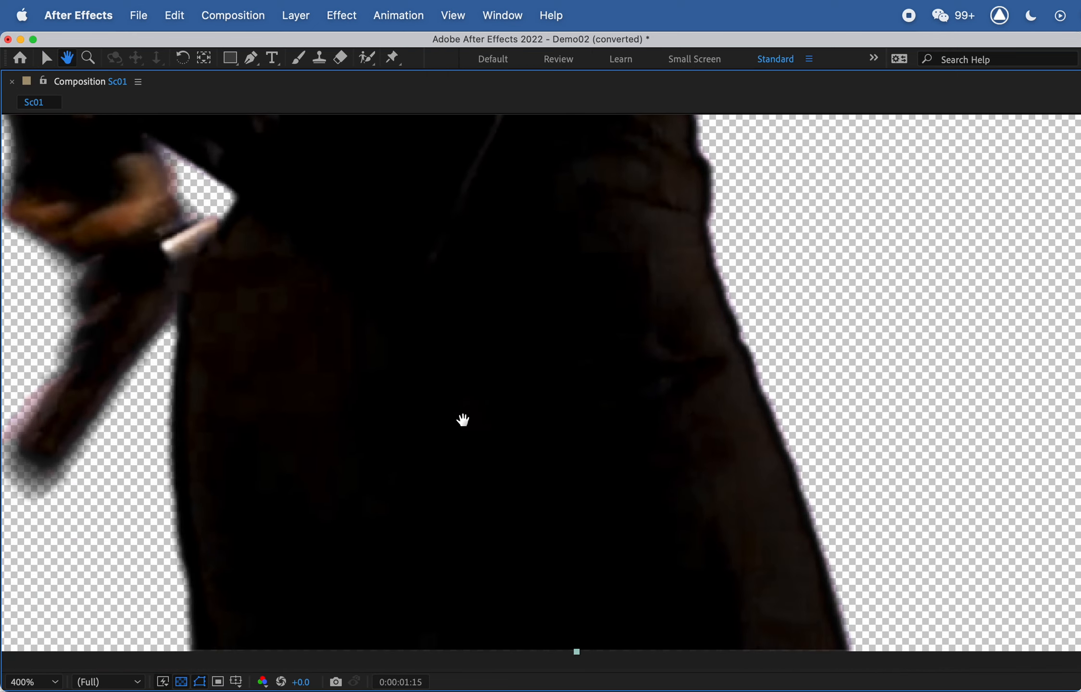
{"action": "left_click_drag", "start_coordinate": [460, 419], "coordinate": [495, 557]}
{"action": "left_click_drag", "start_coordinate": [445, 327], "coordinate": [519, 688]}
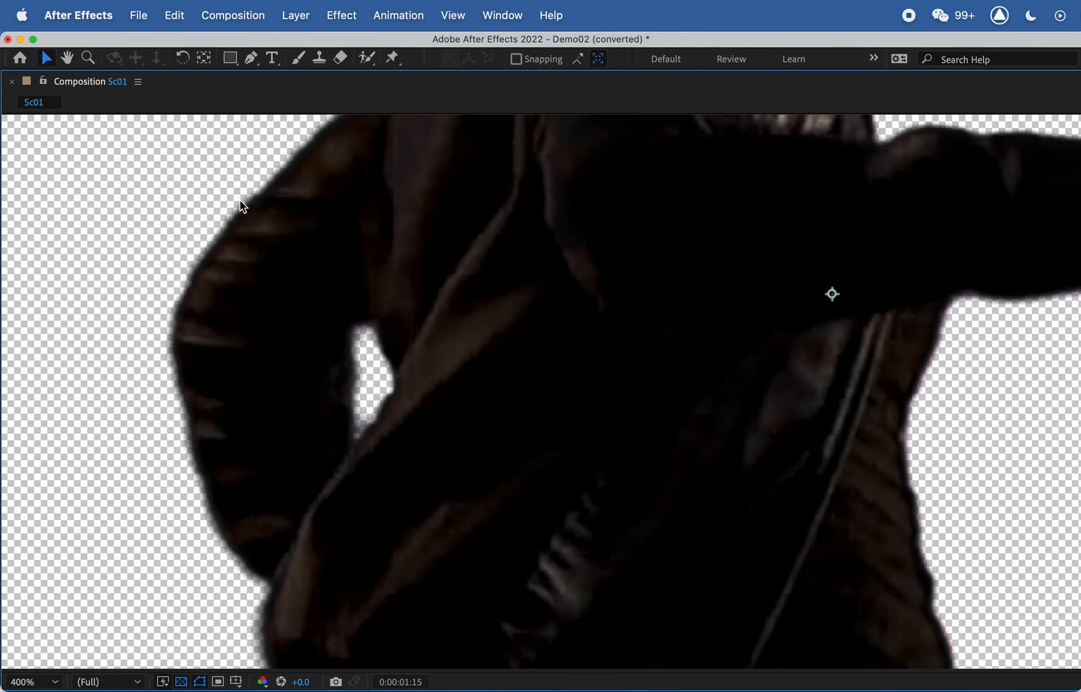
Step: Inspect the matte edges along the actor's back, face and pistol for leftover colour fringing
{"action": "key", "text": "space"}
{"action": "left_click_drag", "start_coordinate": [452, 254], "coordinate": [371, 533]}
{"action": "left_click_drag", "start_coordinate": [438, 279], "coordinate": [262, 450]}
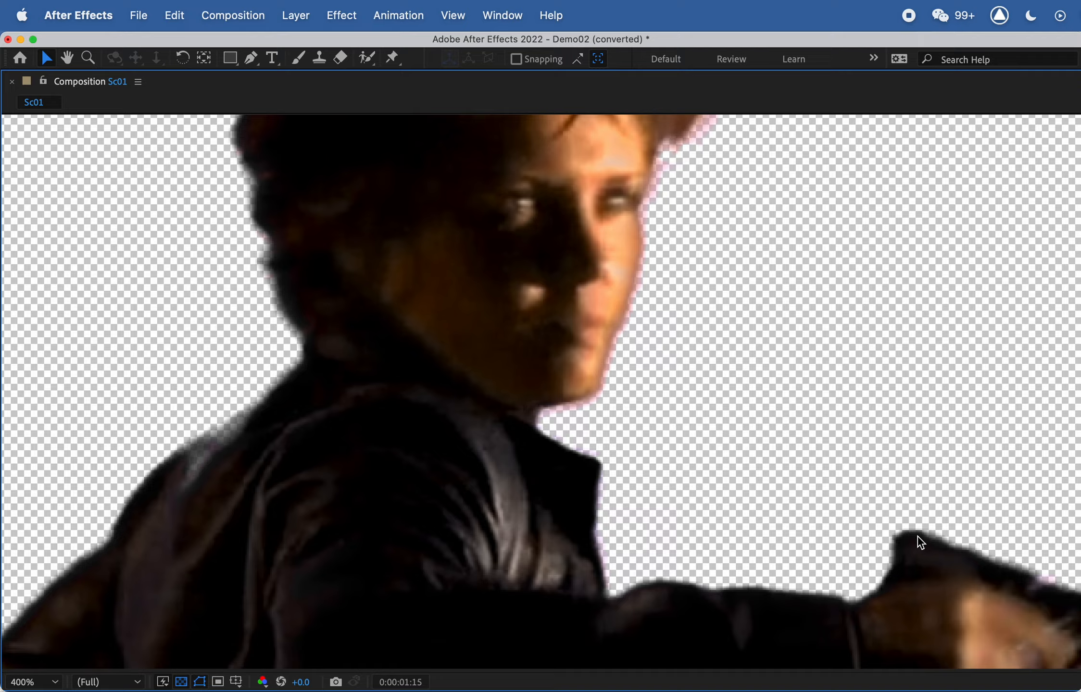
{"action": "left_click_drag", "start_coordinate": [916, 536], "coordinate": [562, 294]}
{"action": "key", "text": "comma"}
{"action": "key", "text": "comma"}
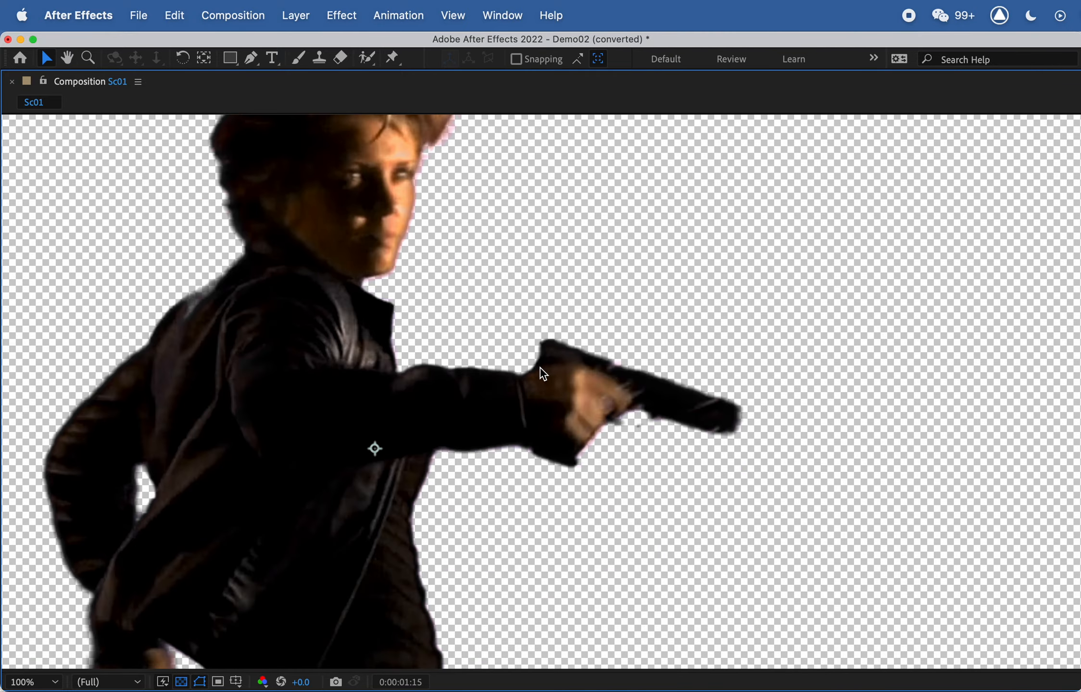
{"action": "key", "text": "period"}
{"action": "key", "text": "grave"}
{"action": "key", "text": "space"}
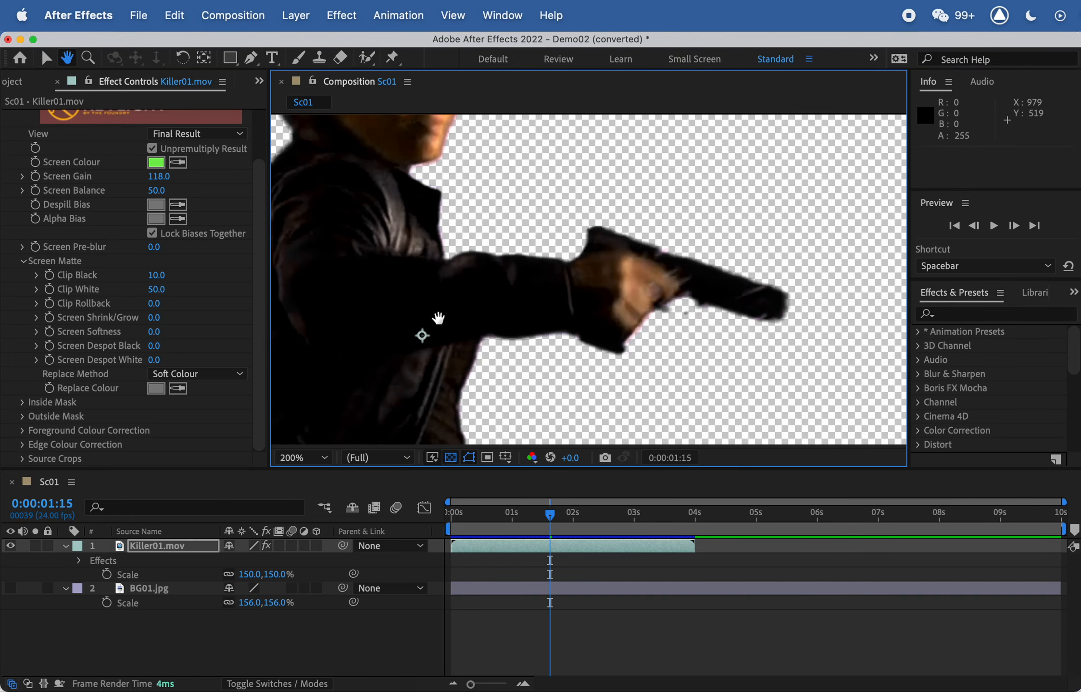
{"action": "left_click_drag", "start_coordinate": [437, 318], "coordinate": [637, 292]}
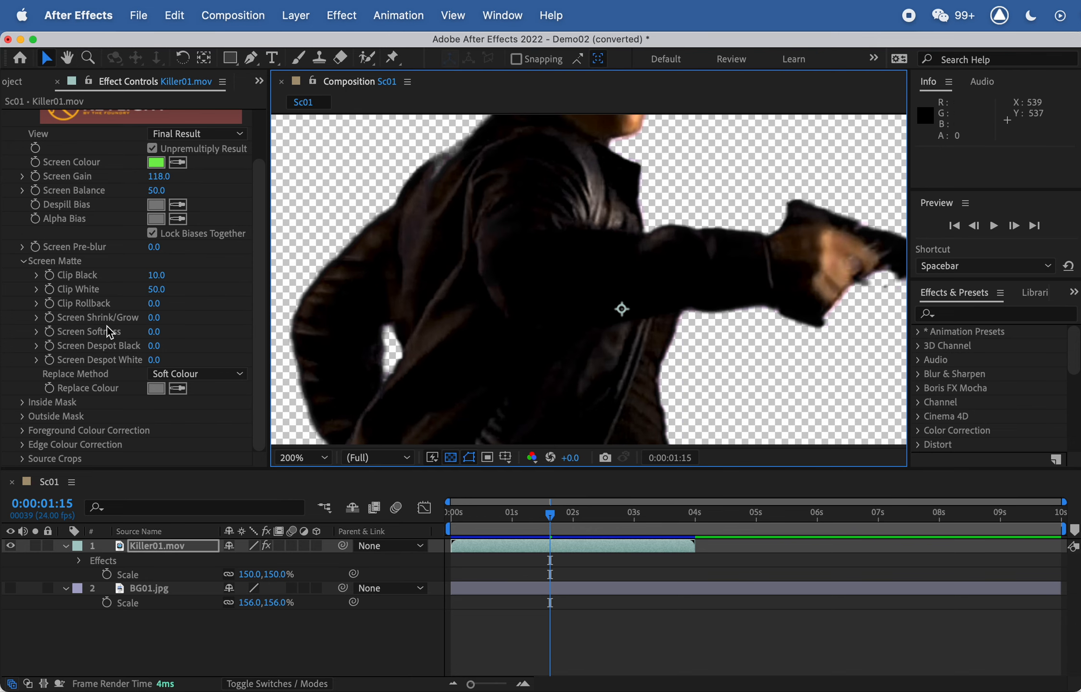
{"action": "scroll", "coordinate": [614, 223], "scroll_direction": "up", "scroll_amount": 5}
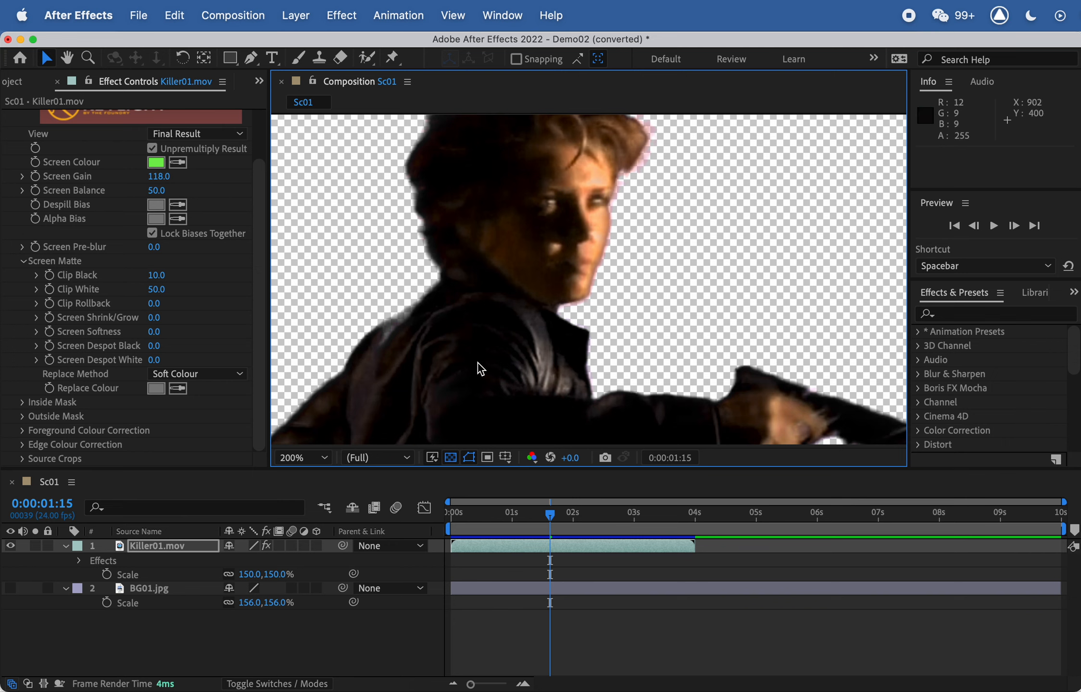
Step: Set Keylight's Screen Shrink/Grow to -1 to trim the fringe around the actor
{"action": "left_click", "coordinate": [154, 317]}
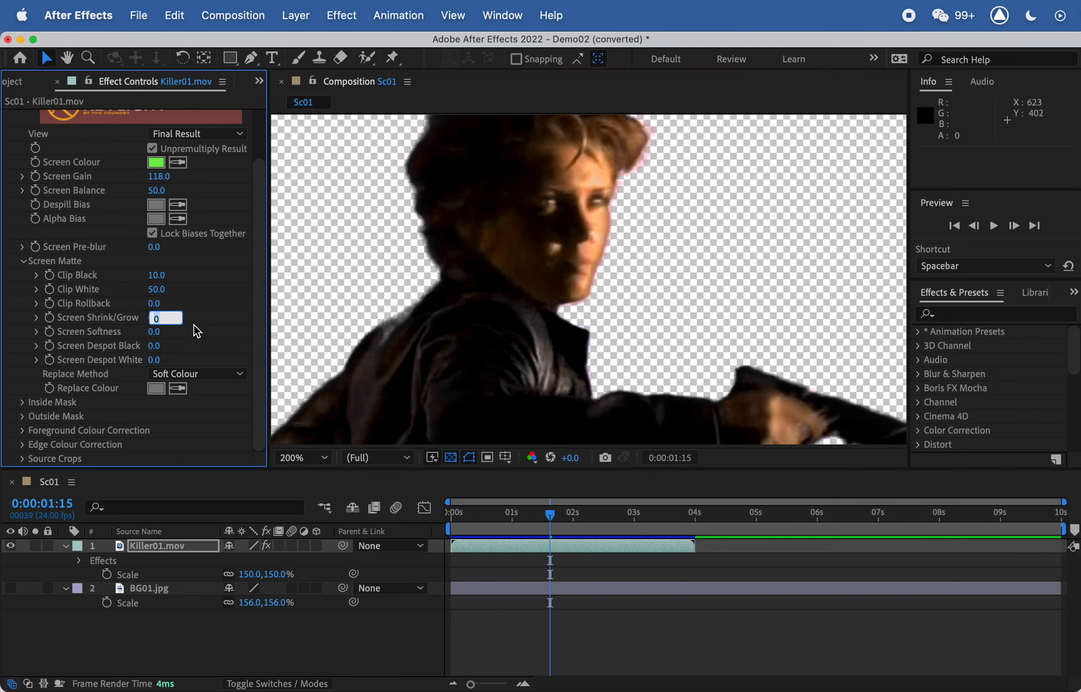
{"action": "type", "text": "-1"}
{"action": "key", "text": "Return"}
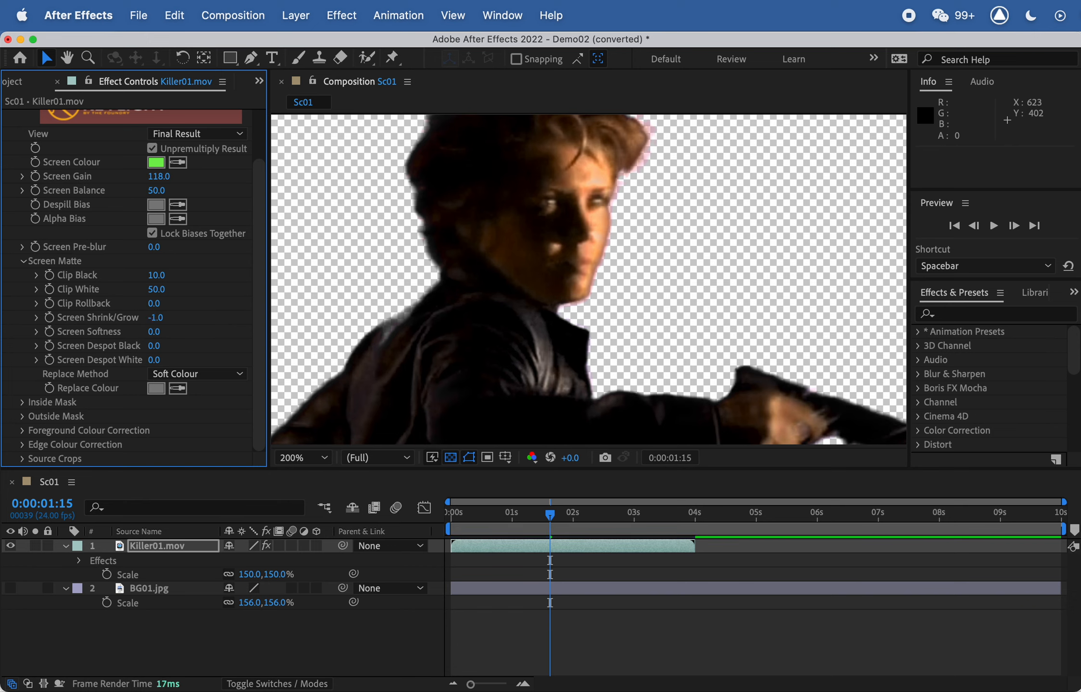
Step: Try a Screen Shrink/Grow of -4, check the edge, and return the value to -1
{"action": "left_click", "coordinate": [158, 318]}
{"action": "key", "text": "Return"}
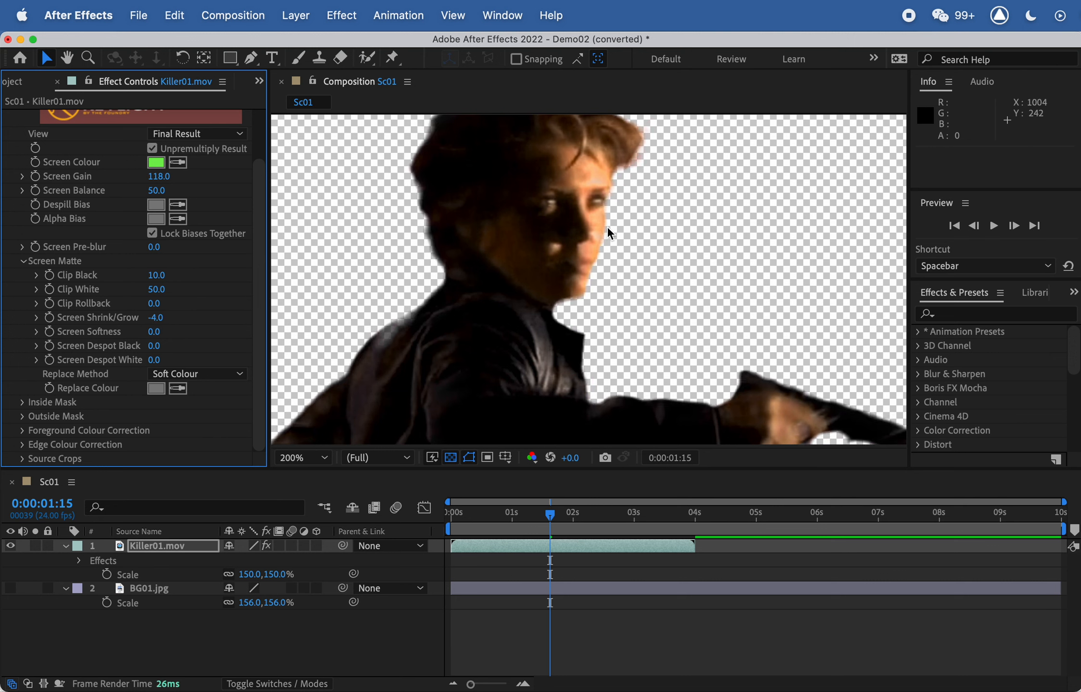
{"action": "left_click", "coordinate": [156, 317]}
{"action": "type", "text": "-1"}
{"action": "key", "text": "Return"}
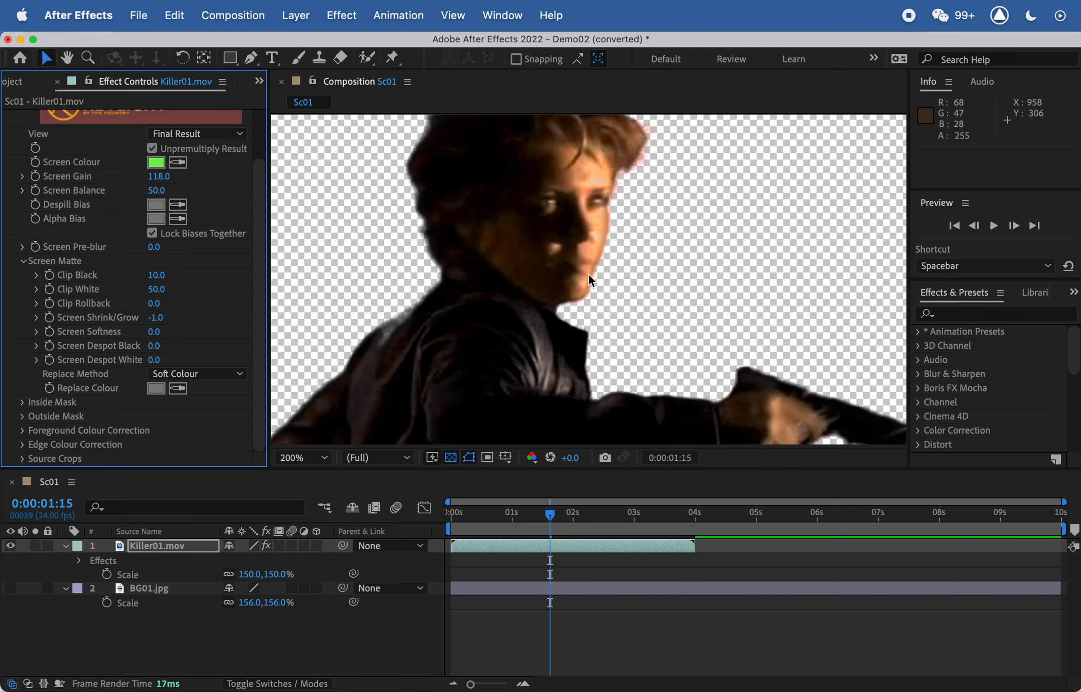
Step: Compare the edge with Screen Shrink/Grow at 0, and restore the value to -1
{"action": "left_click", "coordinate": [156, 323]}
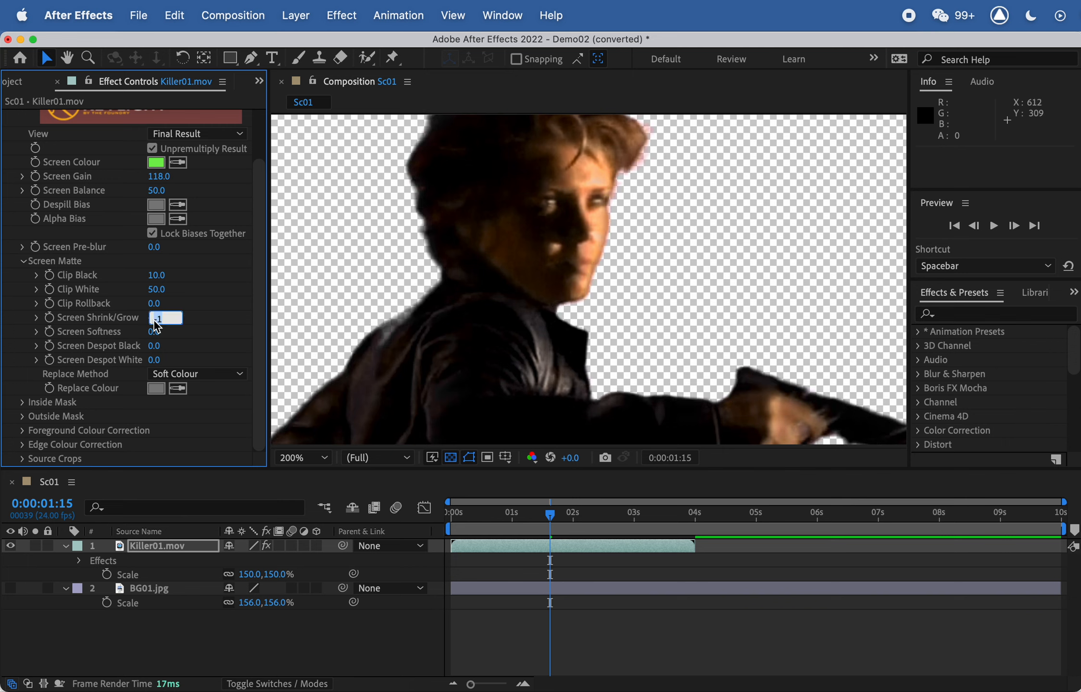
{"action": "type", "text": "0"}
{"action": "key", "text": "Return"}
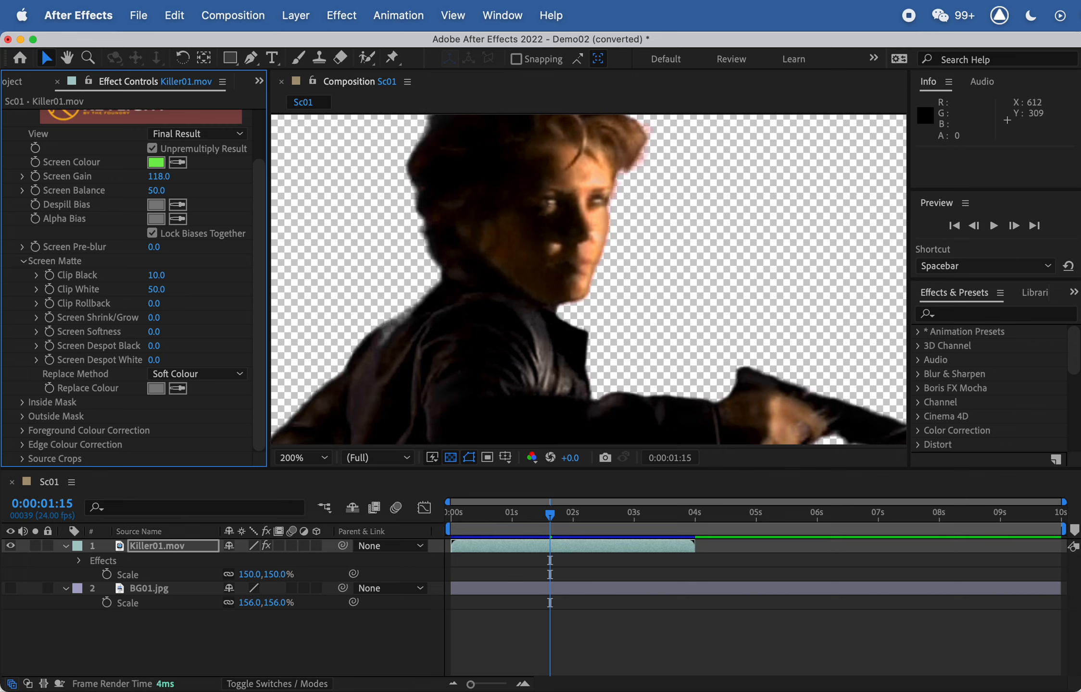
{"action": "left_click", "coordinate": [153, 317]}
{"action": "type", "text": "-1"}
{"action": "key", "text": "Return"}
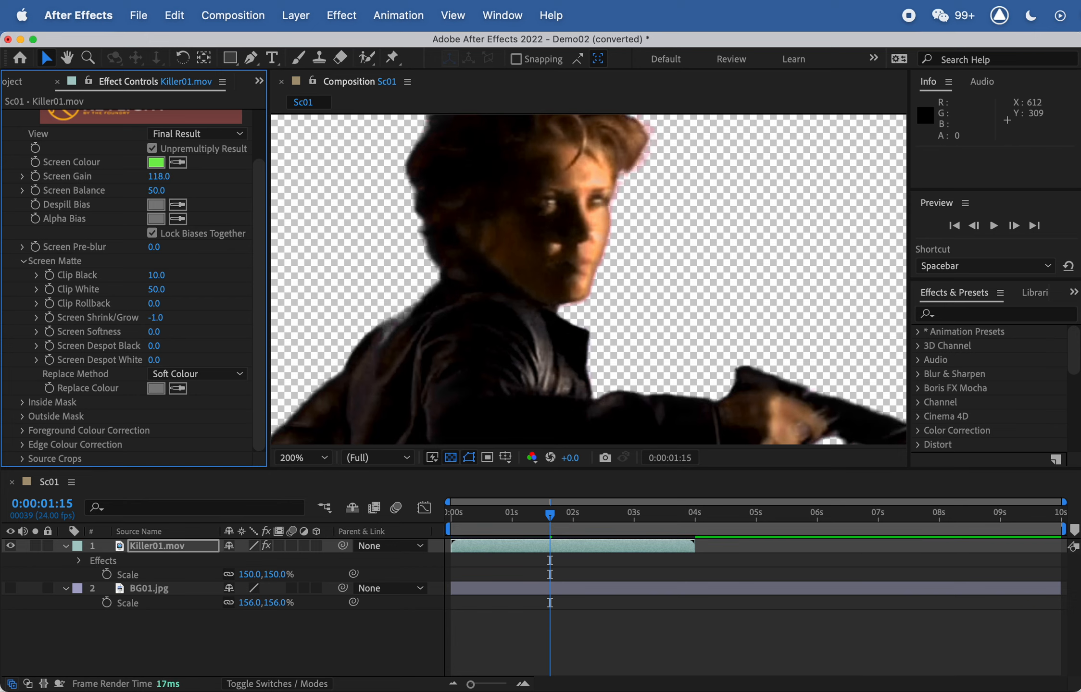
Step: Soften the matte edge with Screen Softness 1, comparing it against 0 before restoring 1
{"action": "left_click", "coordinate": [154, 333]}
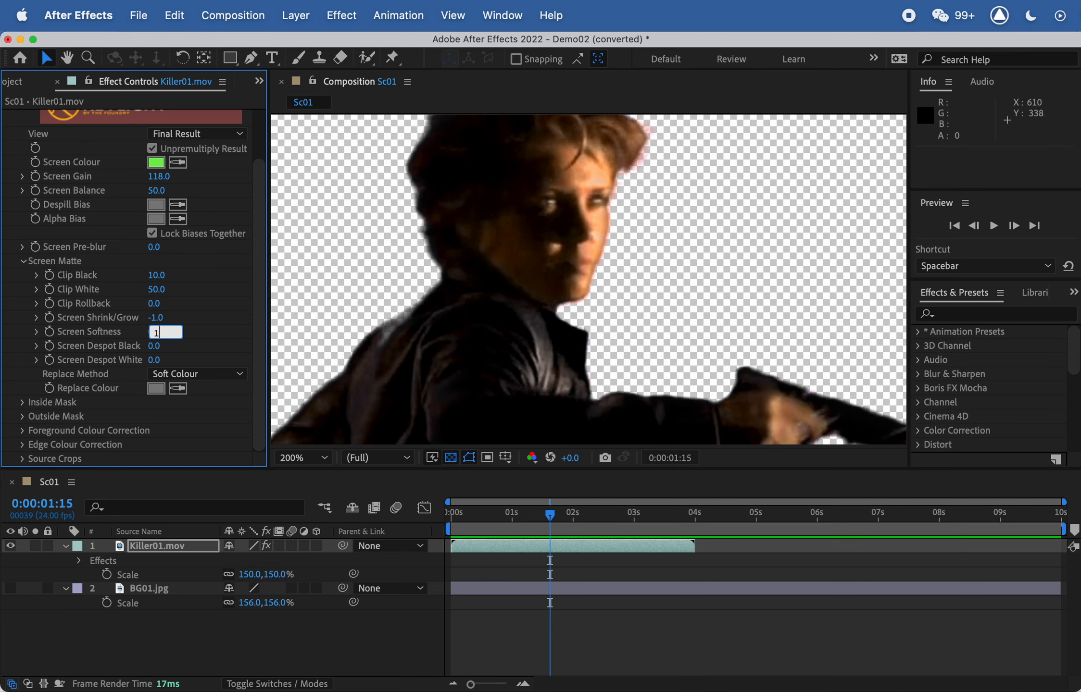
{"action": "key", "text": "Return"}
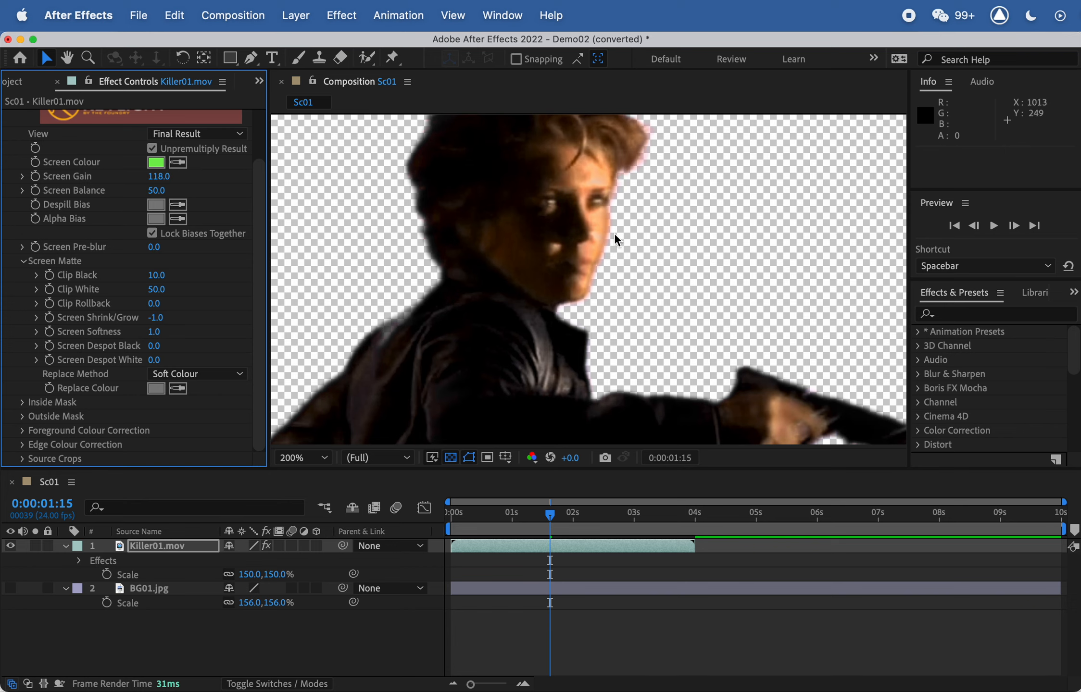
{"action": "left_click", "coordinate": [152, 332]}
{"action": "key", "text": "Return"}
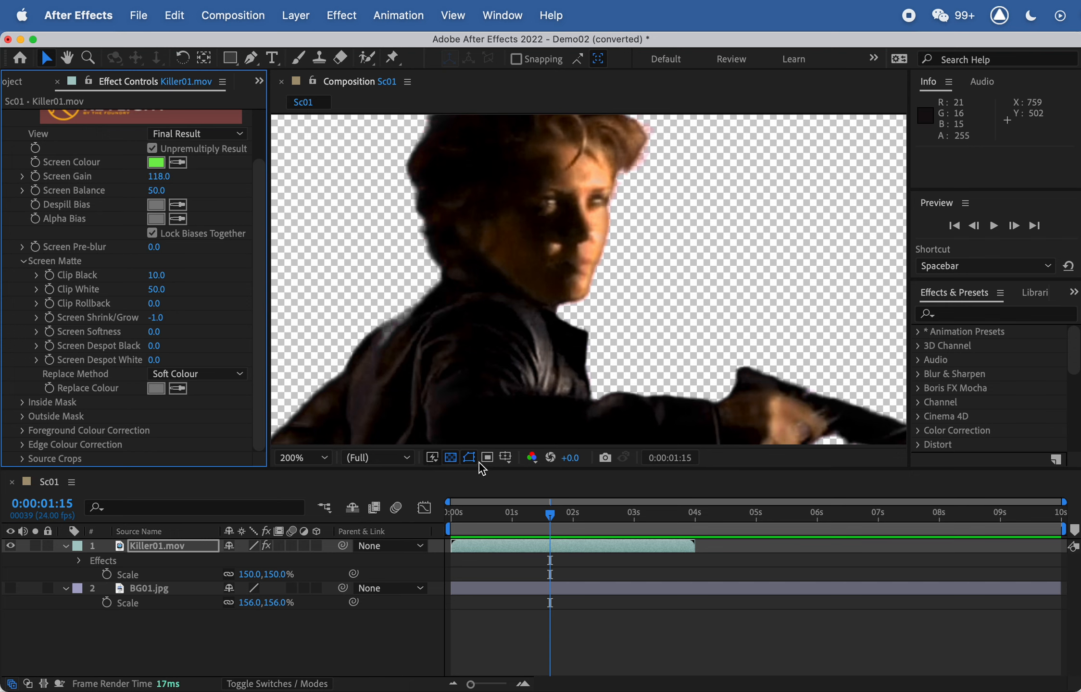
{"action": "left_click", "coordinate": [156, 332]}
{"action": "type", "text": "1"}
{"action": "key", "text": "Return"}
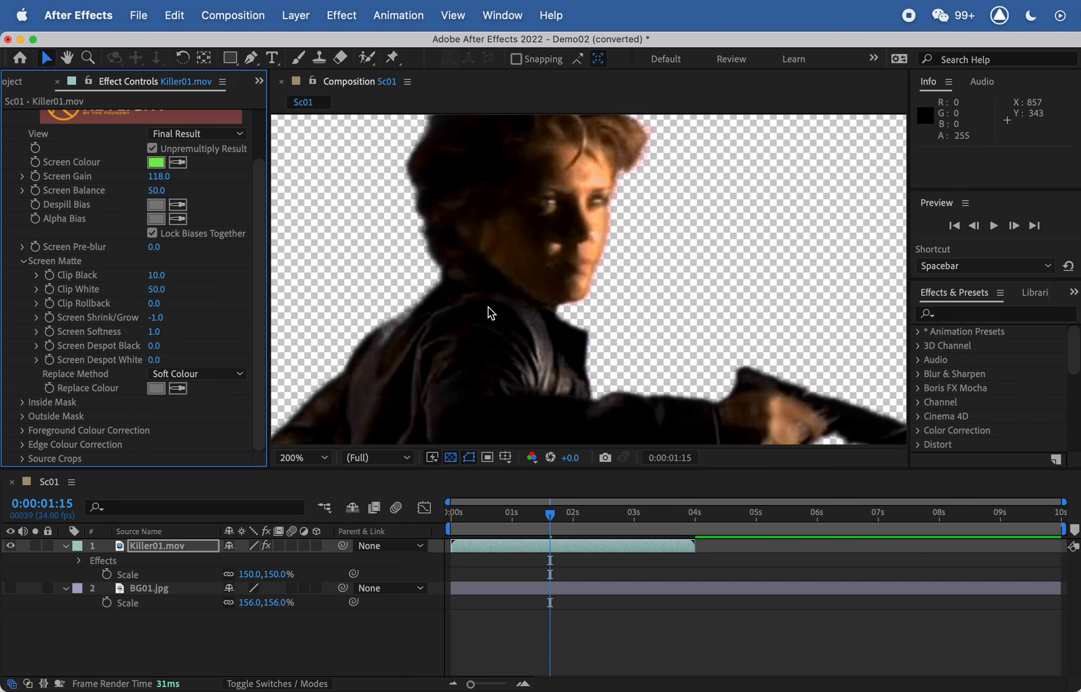
Step: Review the whole keyed figure over the transparency grid at 0:00:02:21
{"action": "key", "text": "/"}
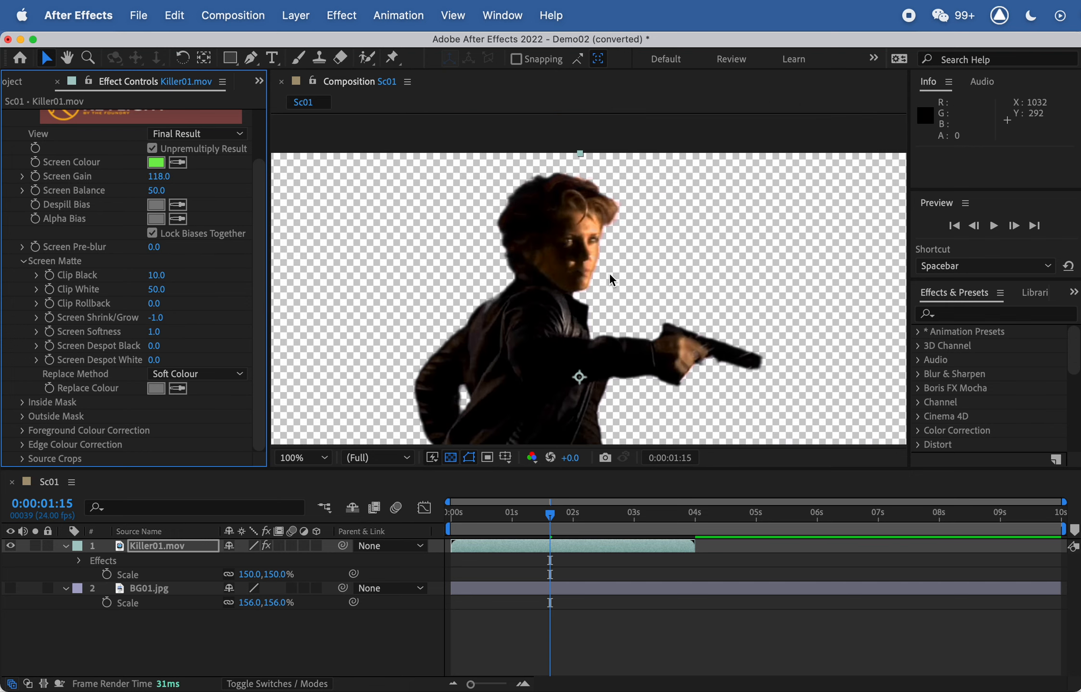
{"action": "left_click_drag", "start_coordinate": [541, 515], "coordinate": [627, 509]}
{"action": "scroll", "coordinate": [657, 364], "scroll_direction": "down", "scroll_amount": 2}
{"action": "scroll", "coordinate": [656, 365], "scroll_direction": "down", "scroll_amount": 2}
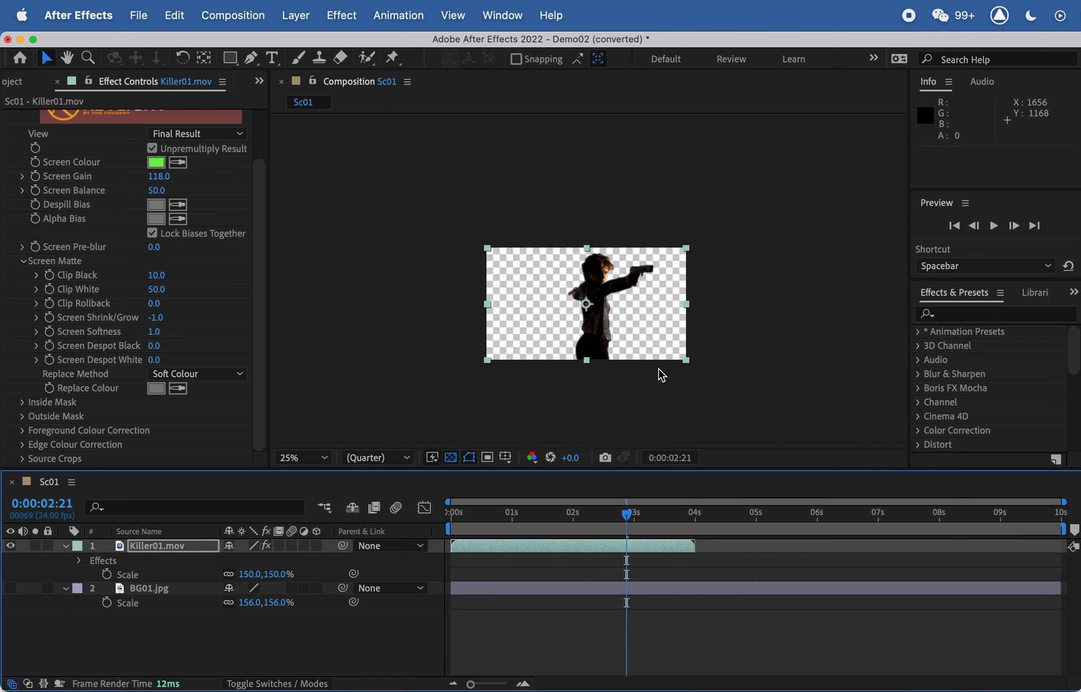
{"action": "scroll", "coordinate": [657, 367], "scroll_direction": "up", "scroll_amount": 2}
{"action": "key", "text": "space"}
{"action": "left_click_drag", "start_coordinate": [664, 372], "coordinate": [659, 338]}
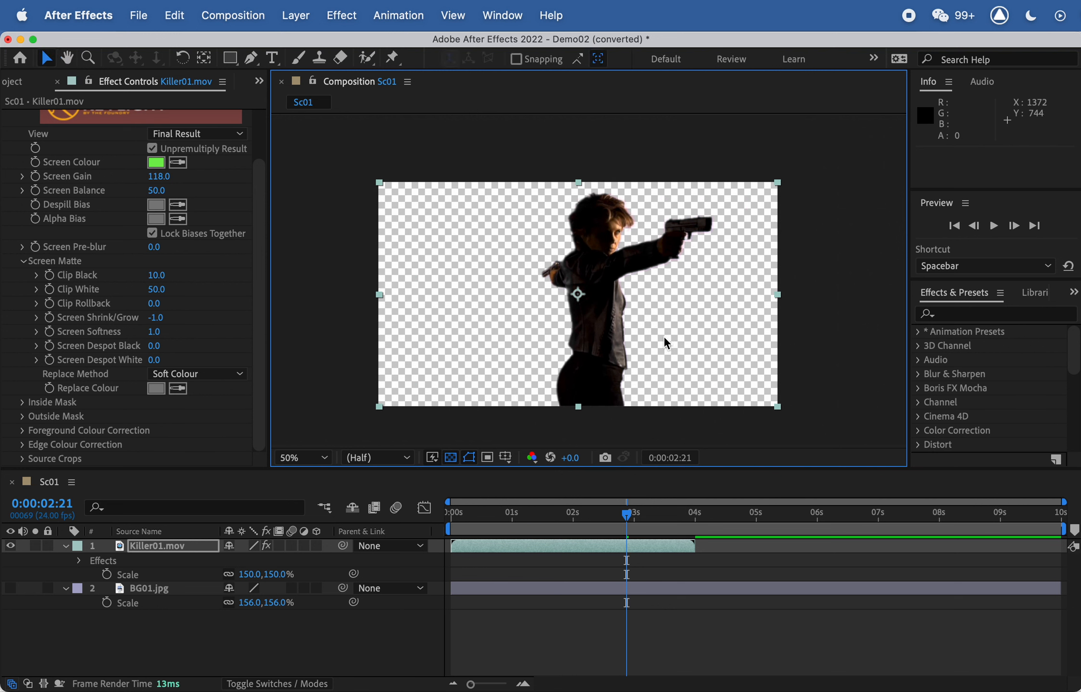
Step: Make the BG01.jpg layer visible behind the actor and preview the composite at 0:00:02:15
{"action": "left_click", "coordinate": [56, 82]}
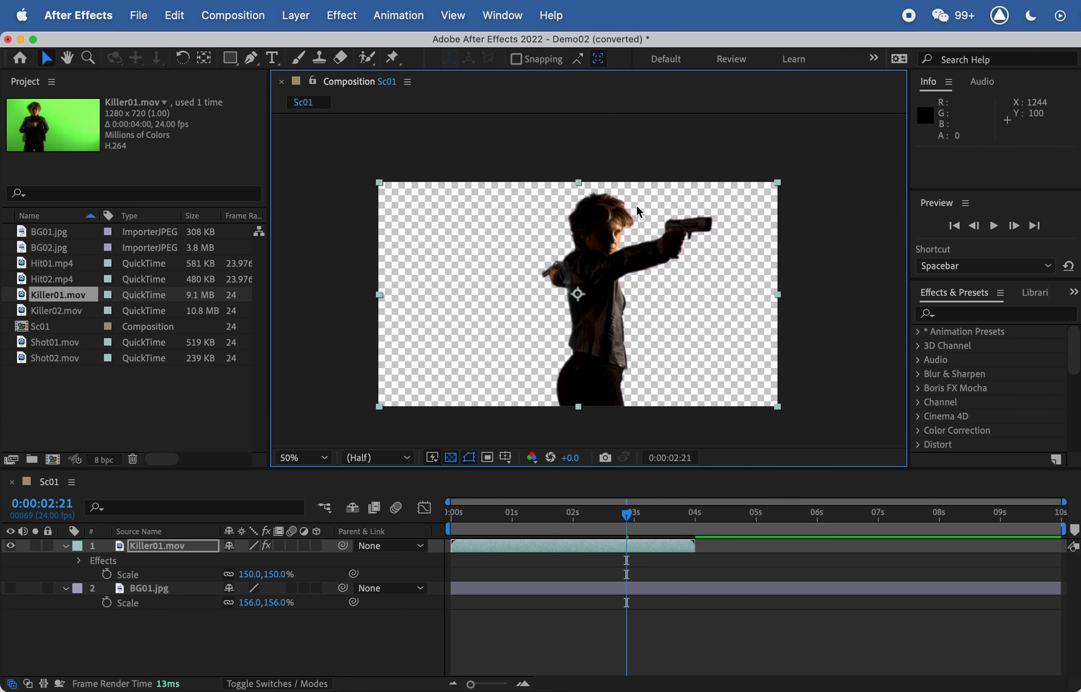
{"action": "left_click", "coordinate": [10, 588]}
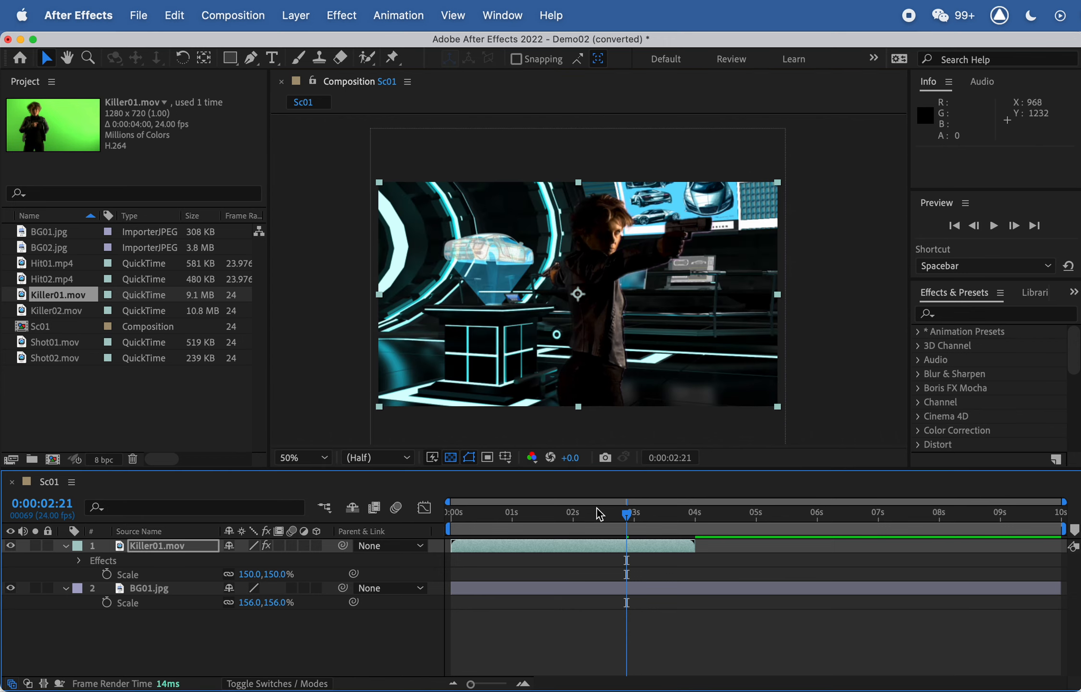
{"action": "mouse_move", "coordinate": [597, 508]}
{"action": "left_mouse_down"}
{"action": "mouse_move", "coordinate": [497, 514]}
{"action": "mouse_move", "coordinate": [642, 521]}
{"action": "mouse_move", "coordinate": [452, 515]}
{"action": "mouse_move", "coordinate": [632, 502]}
{"action": "mouse_move", "coordinate": [560, 514]}
{"action": "mouse_move", "coordinate": [390, 500]}
{"action": "mouse_move", "coordinate": [632, 498]}
{"action": "mouse_move", "coordinate": [514, 503]}
{"action": "mouse_move", "coordinate": [611, 505]}
{"action": "left_mouse_up"}
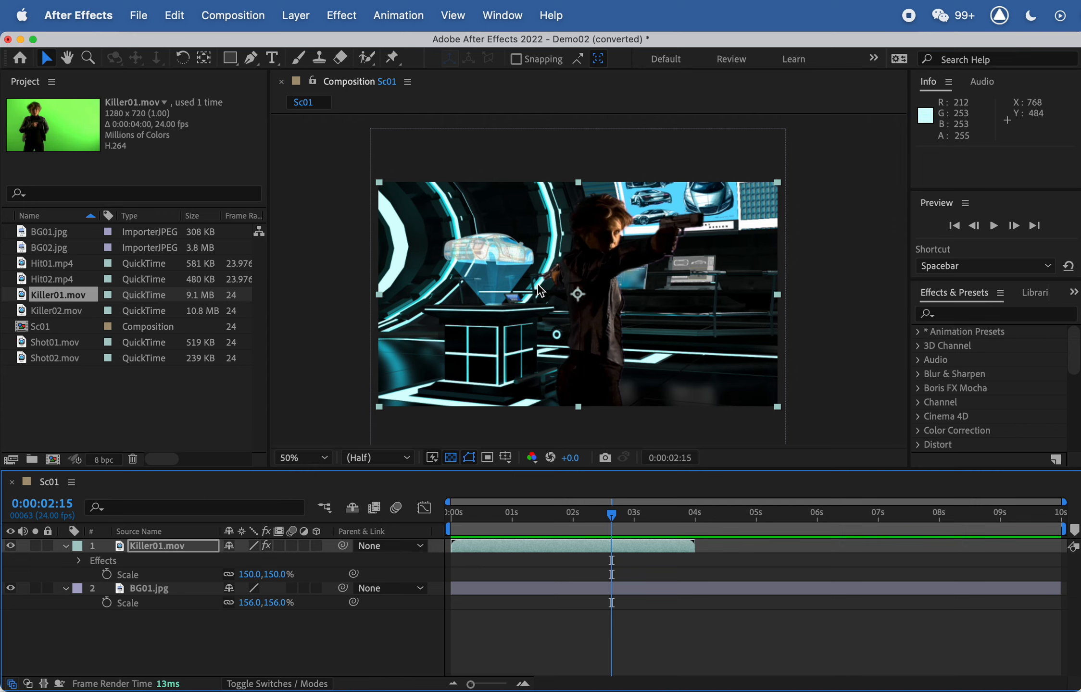
Step: Reposition the Killer01.mov layer toward the left of the frame, at about 480, 548
{"action": "left_click", "coordinate": [147, 548]}
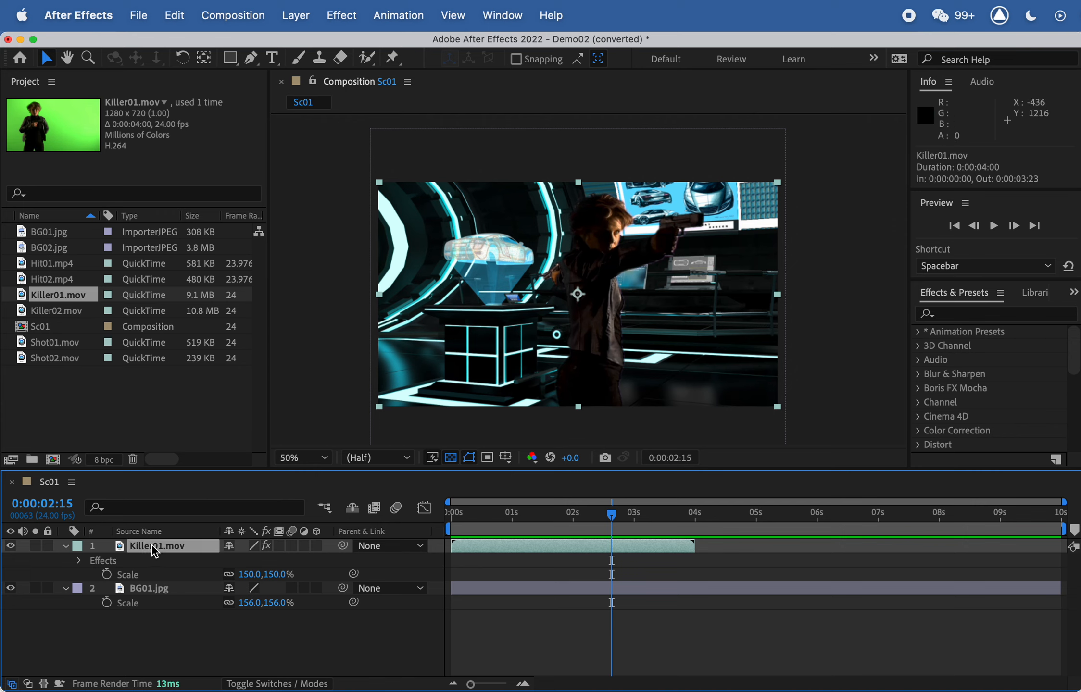
{"action": "left_click", "coordinate": [600, 277]}
{"action": "left_click_drag", "start_coordinate": [599, 275], "coordinate": [454, 275]}
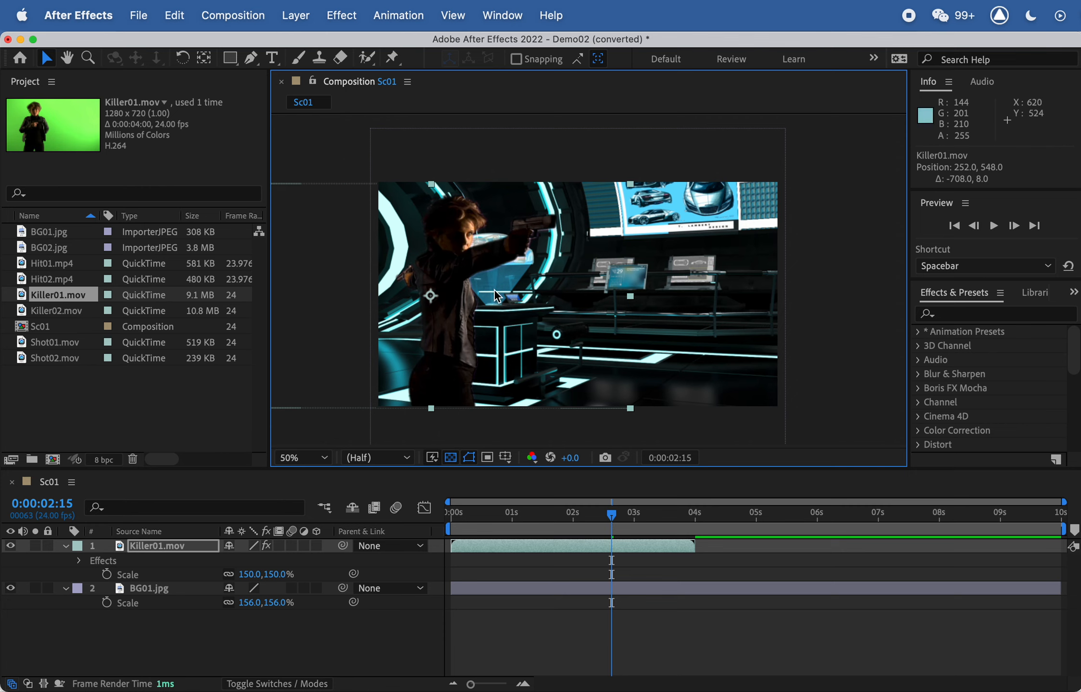
{"action": "left_click_drag", "start_coordinate": [459, 295], "coordinate": [504, 295]}
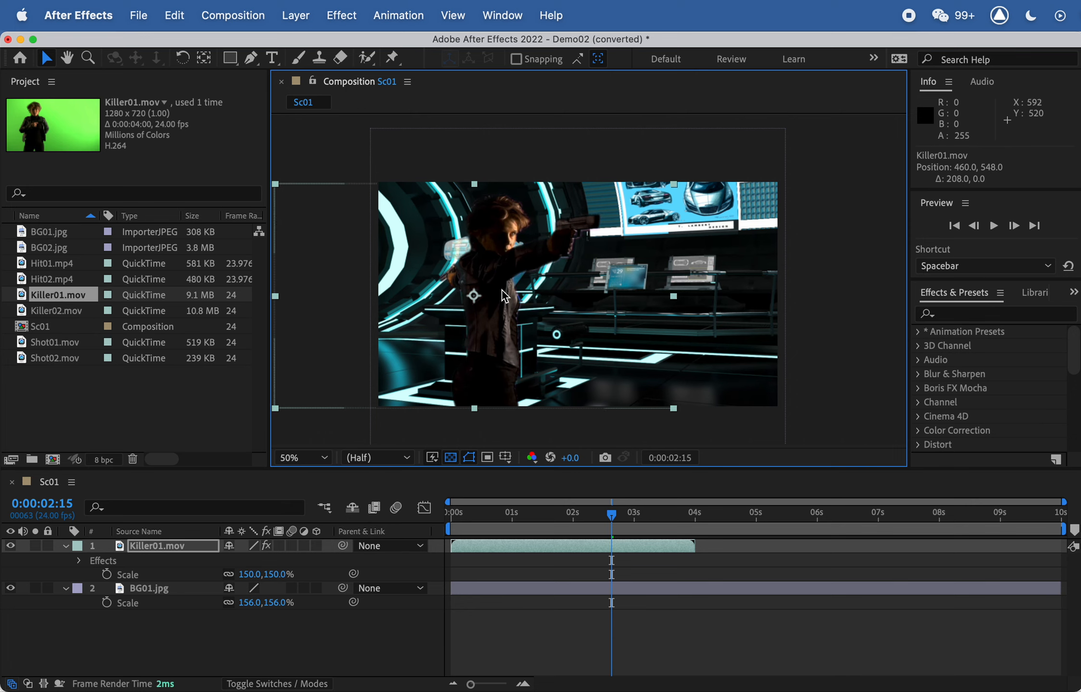
{"action": "left_click_drag", "start_coordinate": [503, 343], "coordinate": [509, 343]}
Step: Go to 0:00:02:10 and apply the Hue/Saturation colour correction effect to the Killer01.mov layer
{"action": "left_click_drag", "start_coordinate": [538, 511], "coordinate": [598, 513]}
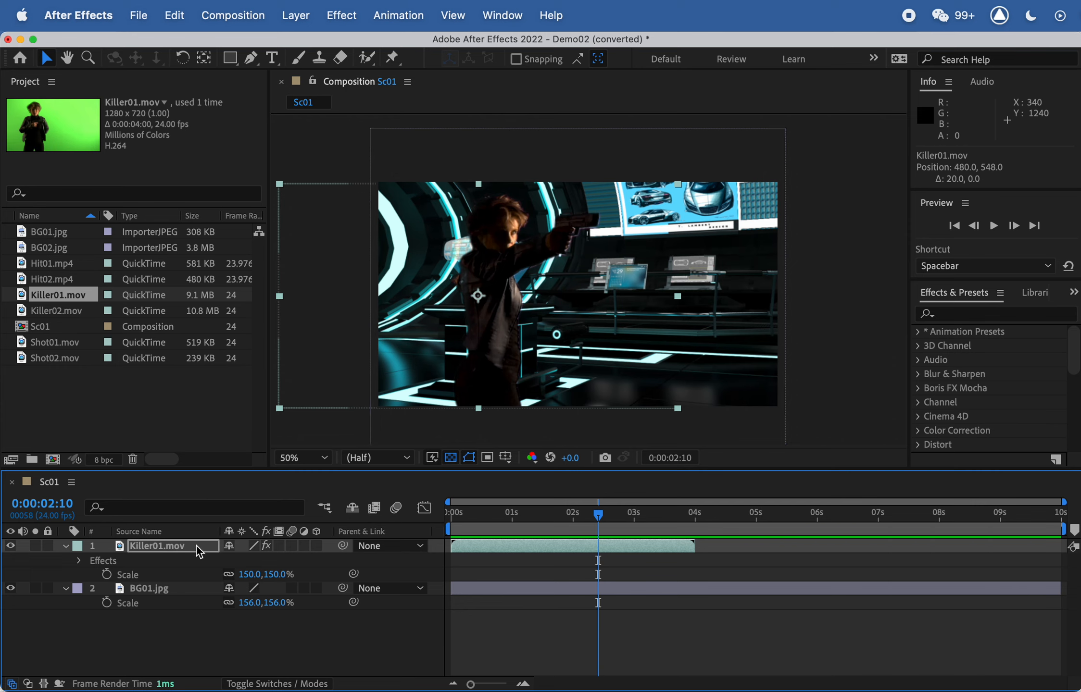
{"action": "right_click", "coordinate": [171, 548]}
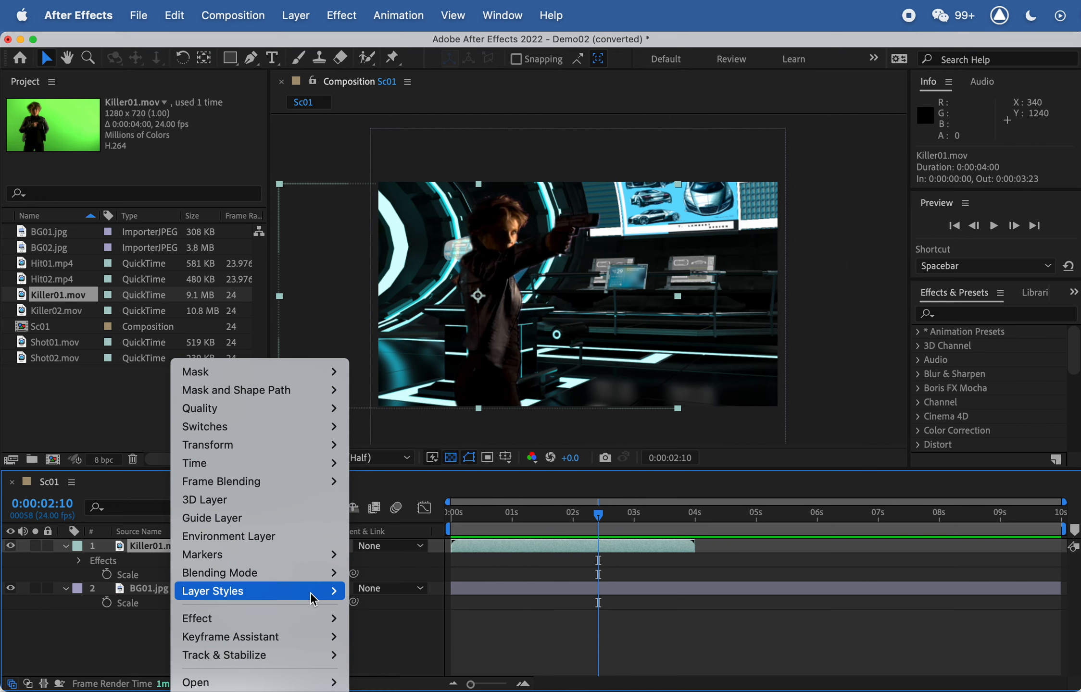
{"action": "mouse_move", "coordinate": [310, 592]}
{"action": "mouse_move", "coordinate": [274, 627]}
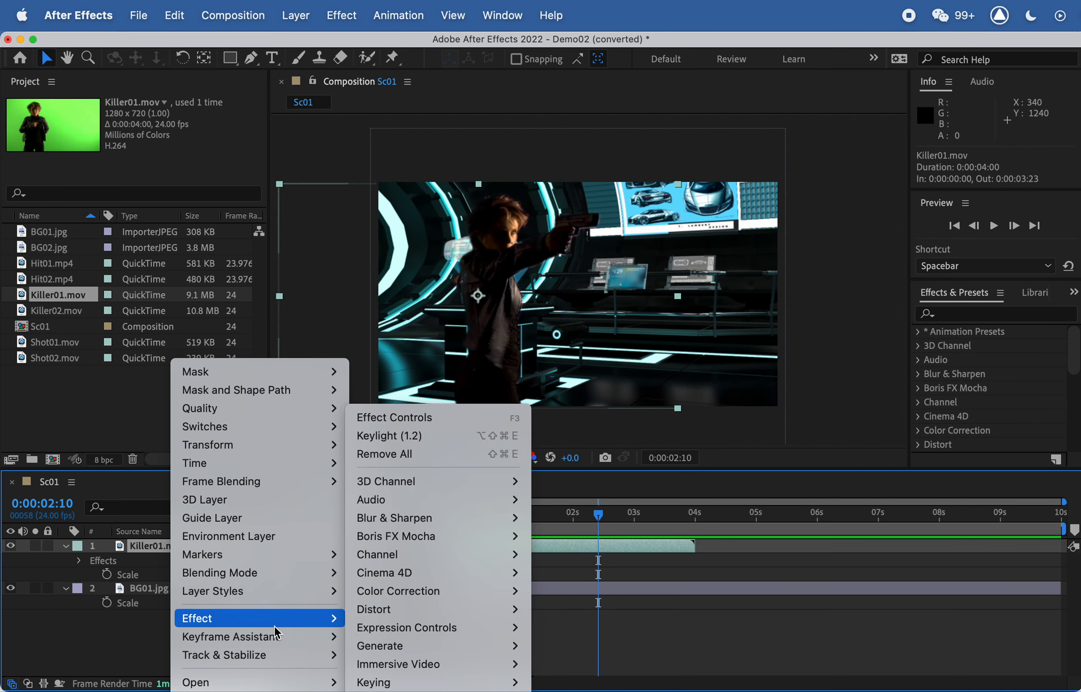
{"action": "mouse_move", "coordinate": [413, 591]}
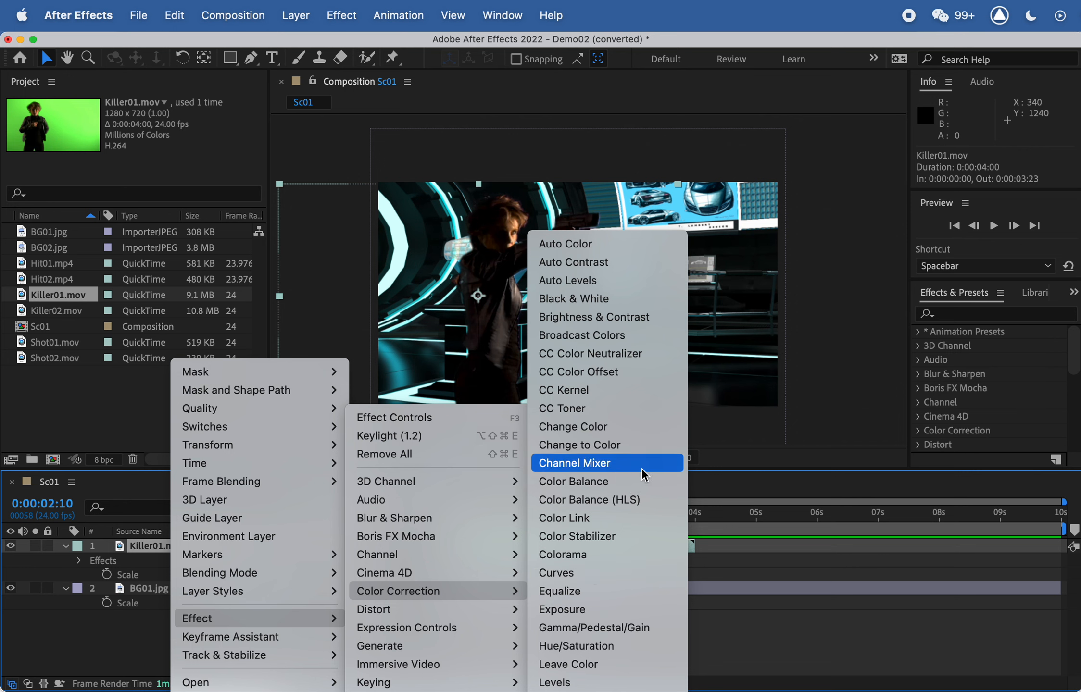
{"action": "left_click", "coordinate": [619, 645]}
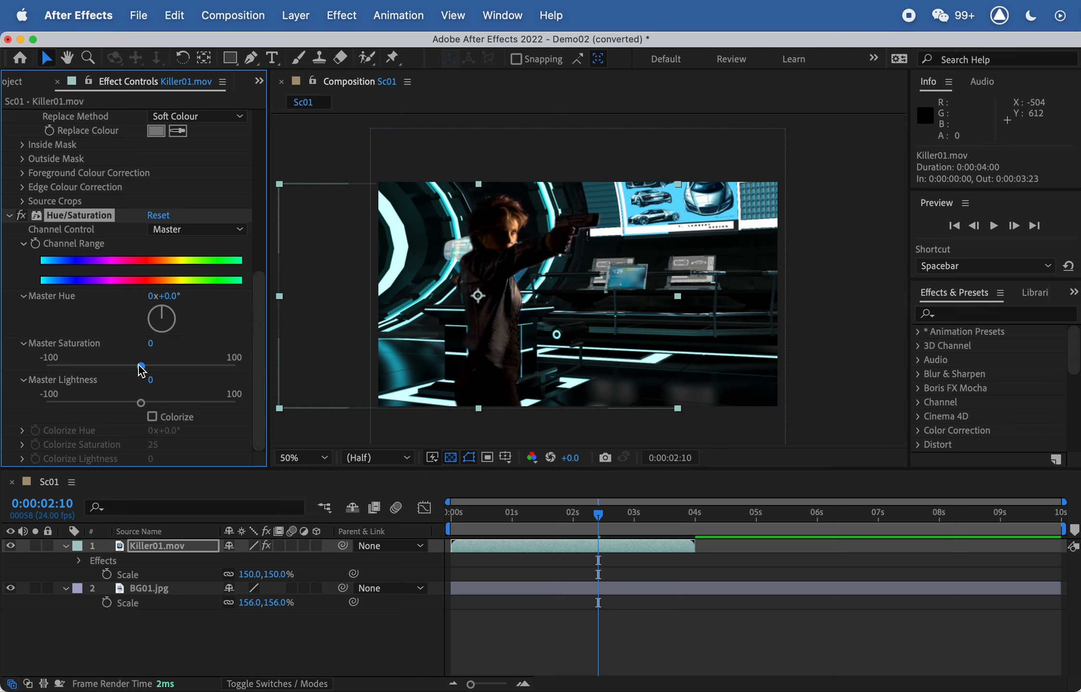
Step: Lower the Hue/Saturation effect's Master Saturation on the Killer01.mov layer to -76
{"action": "left_click_drag", "start_coordinate": [139, 365], "coordinate": [72, 368]}
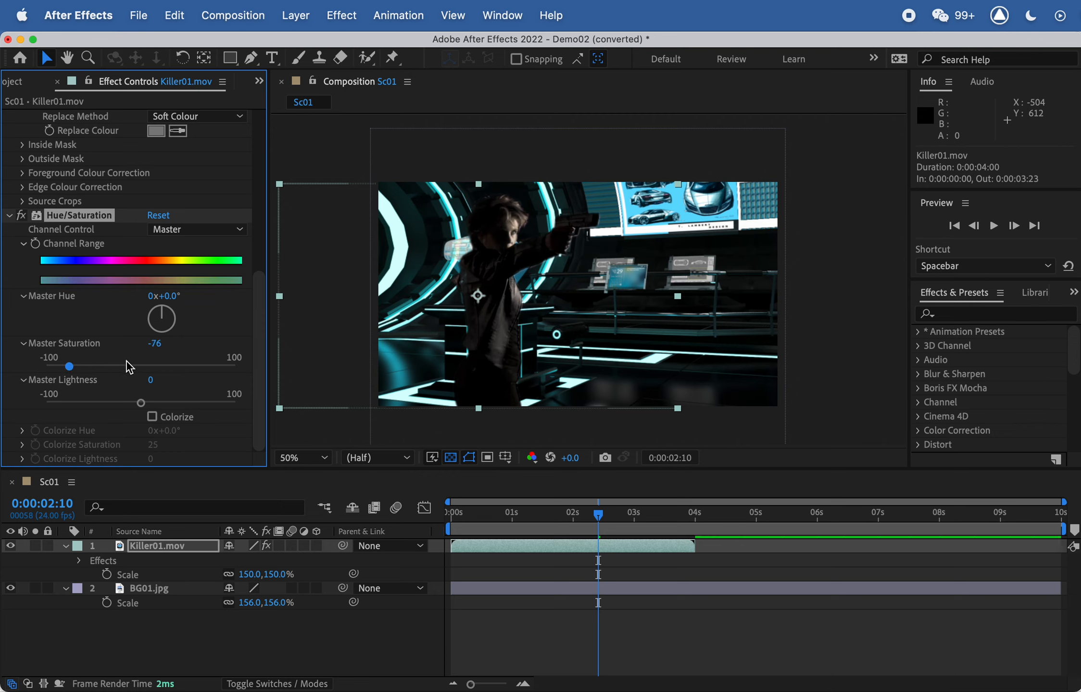
{"action": "key", "text": "/"}
{"action": "key", "text": "/"}
Step: Create a 1920 x 1080 px solid in Sc01, coloured light blue 83D9FF sampled from the wall display in the background
{"action": "right_click", "coordinate": [126, 634]}
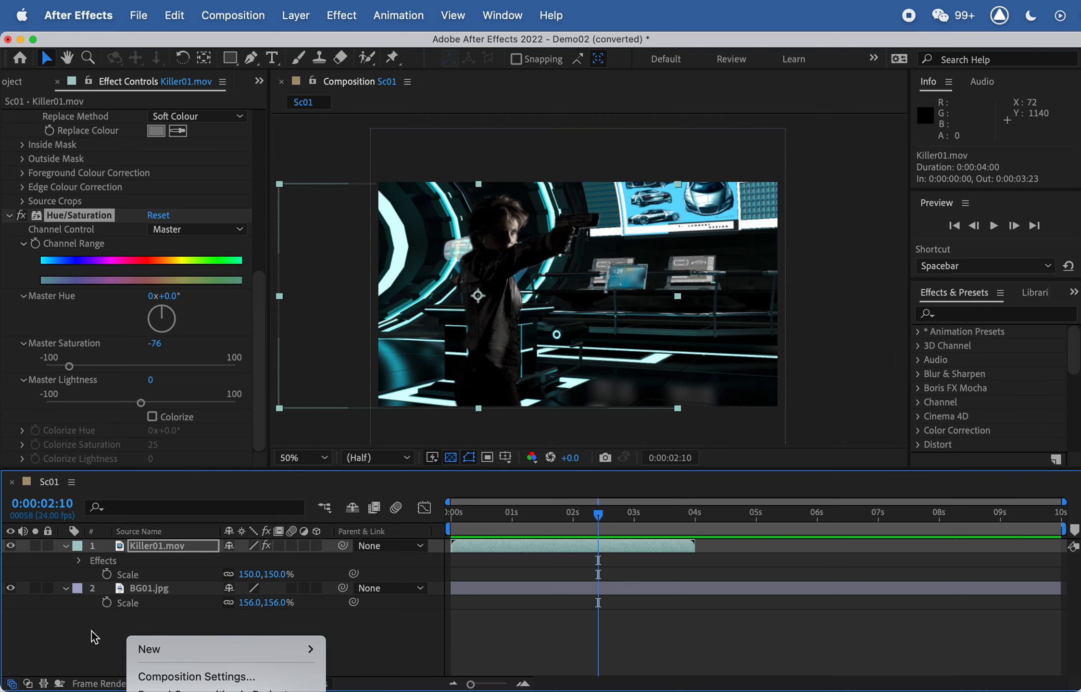
{"action": "left_click", "coordinate": [67, 622]}
{"action": "right_click", "coordinate": [67, 625]}
{"action": "mouse_move", "coordinate": [170, 644]}
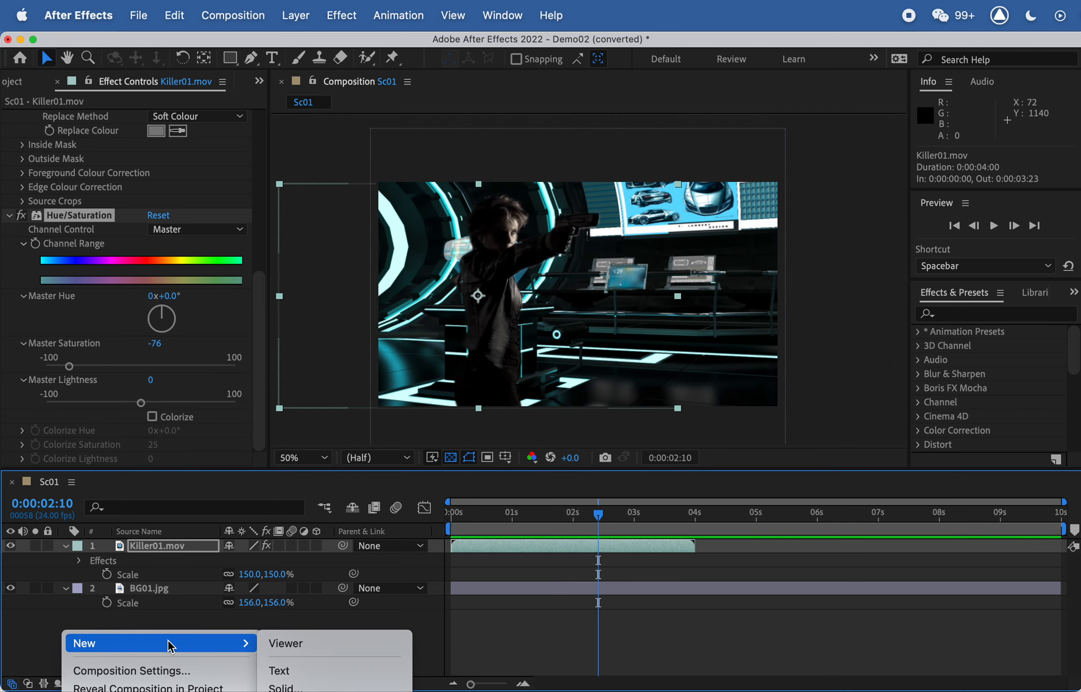
{"action": "left_click", "coordinate": [312, 686]}
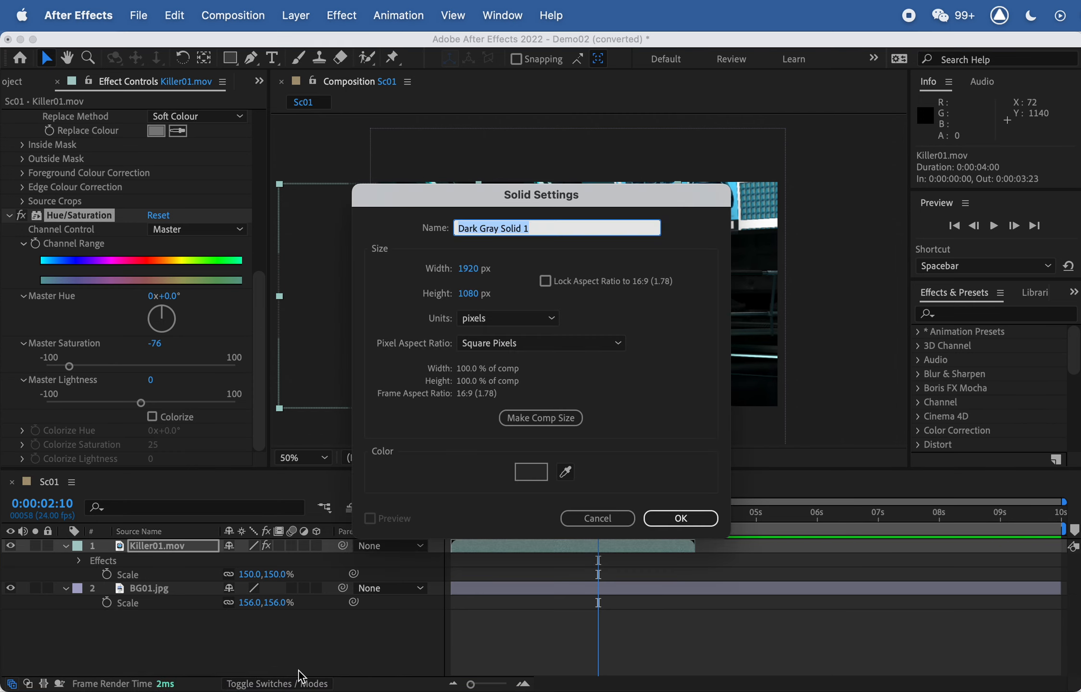
{"action": "left_click", "coordinate": [528, 471]}
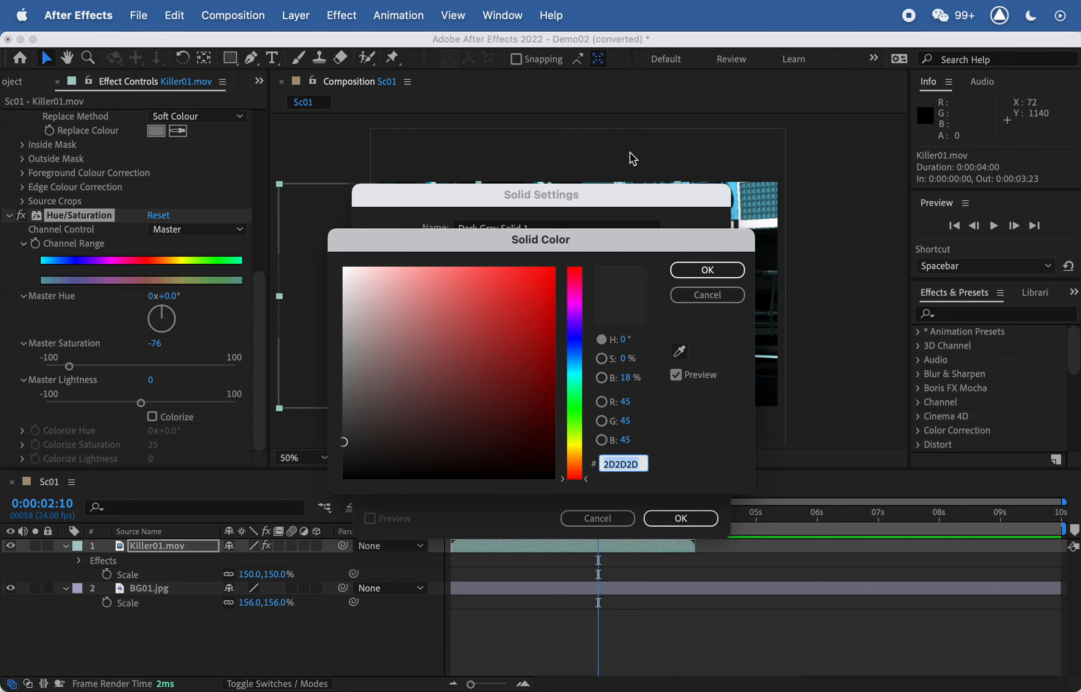
{"action": "left_click_drag", "start_coordinate": [635, 201], "coordinate": [358, 189]}
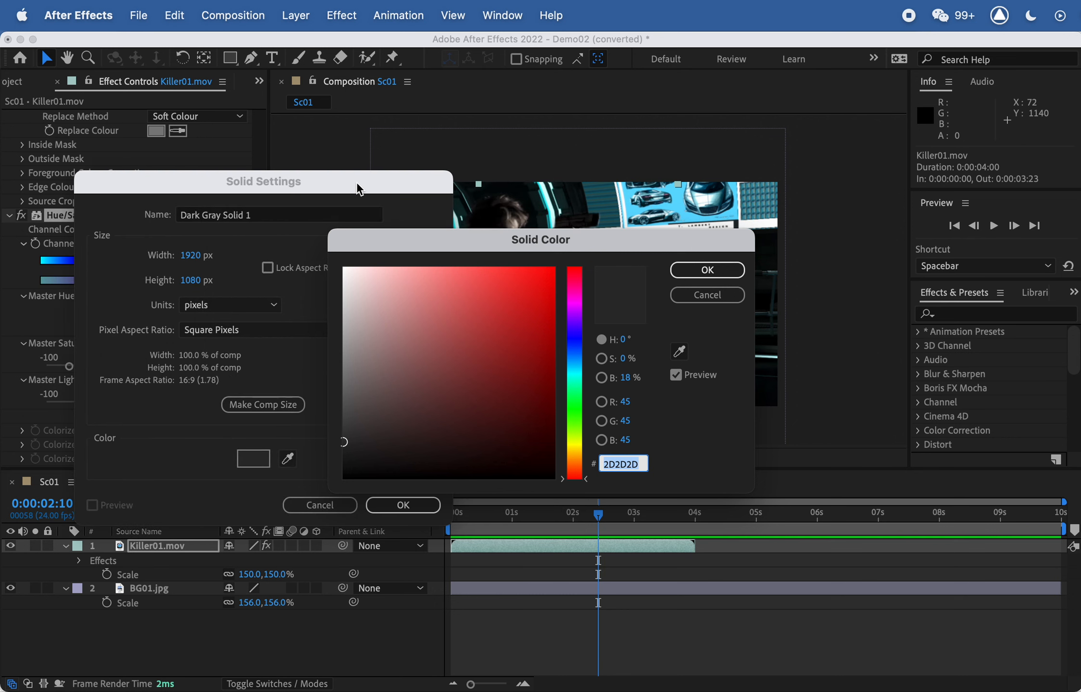
{"action": "left_click_drag", "start_coordinate": [702, 248], "coordinate": [365, 563]}
{"action": "left_click_drag", "start_coordinate": [300, 564], "coordinate": [336, 283]}
{"action": "left_click", "coordinate": [383, 386]}
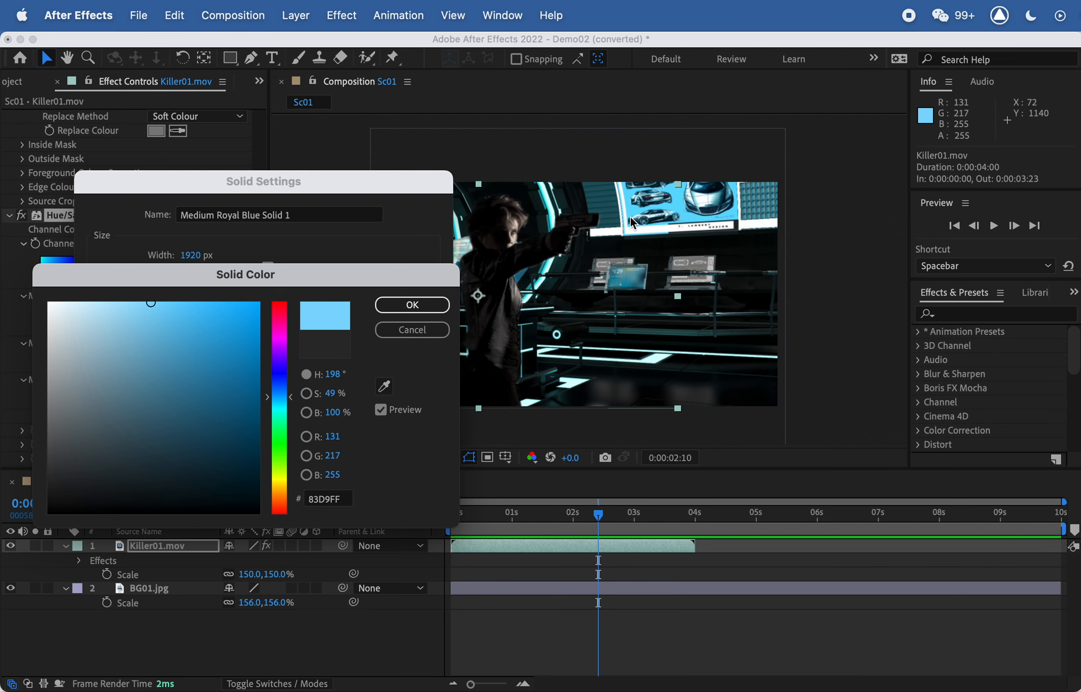
{"action": "left_click", "coordinate": [422, 302]}
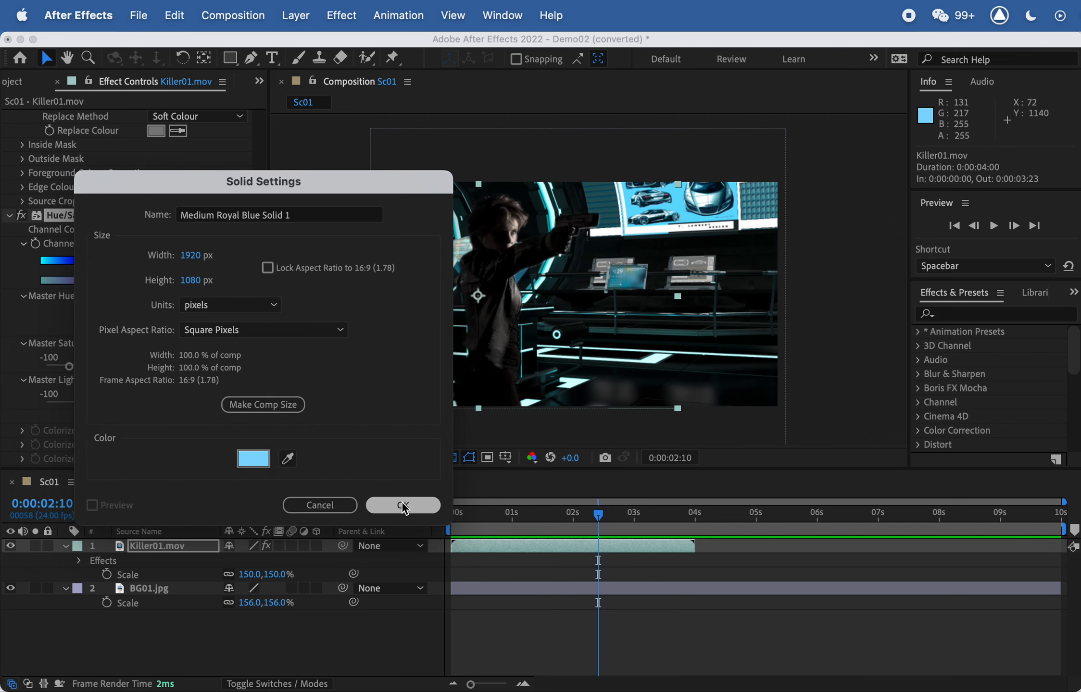
{"action": "left_click", "coordinate": [402, 505]}
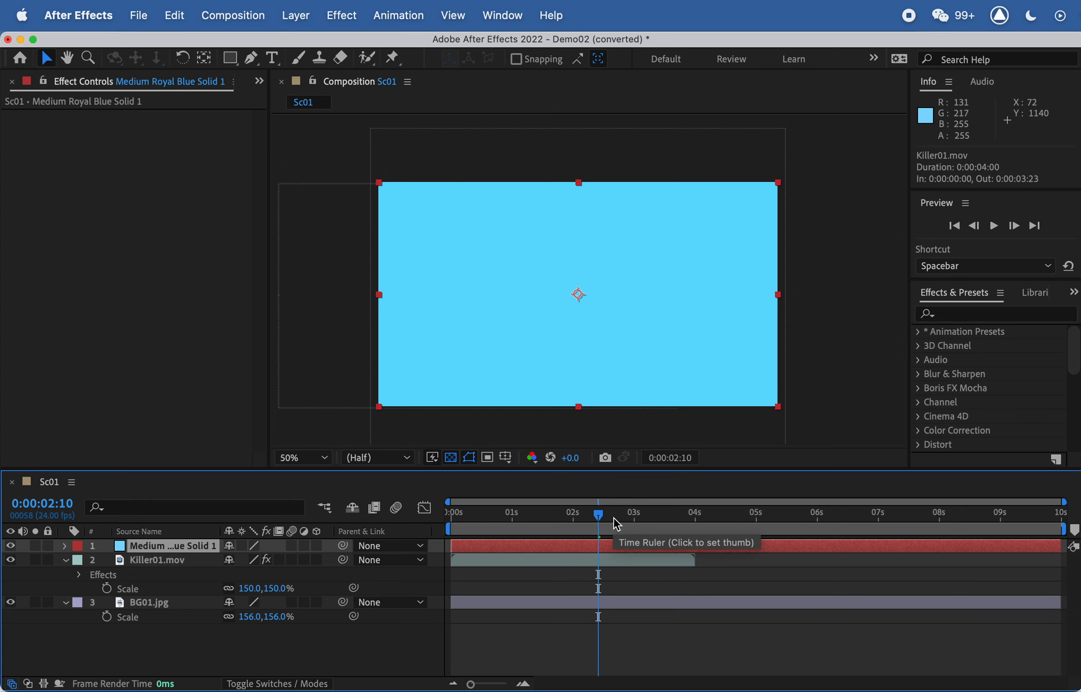
Step: Hide and show the new light blue solid repeatedly to compare the frame with and without it
{"action": "left_click", "coordinate": [11, 546]}
{"action": "left_click", "coordinate": [10, 546]}
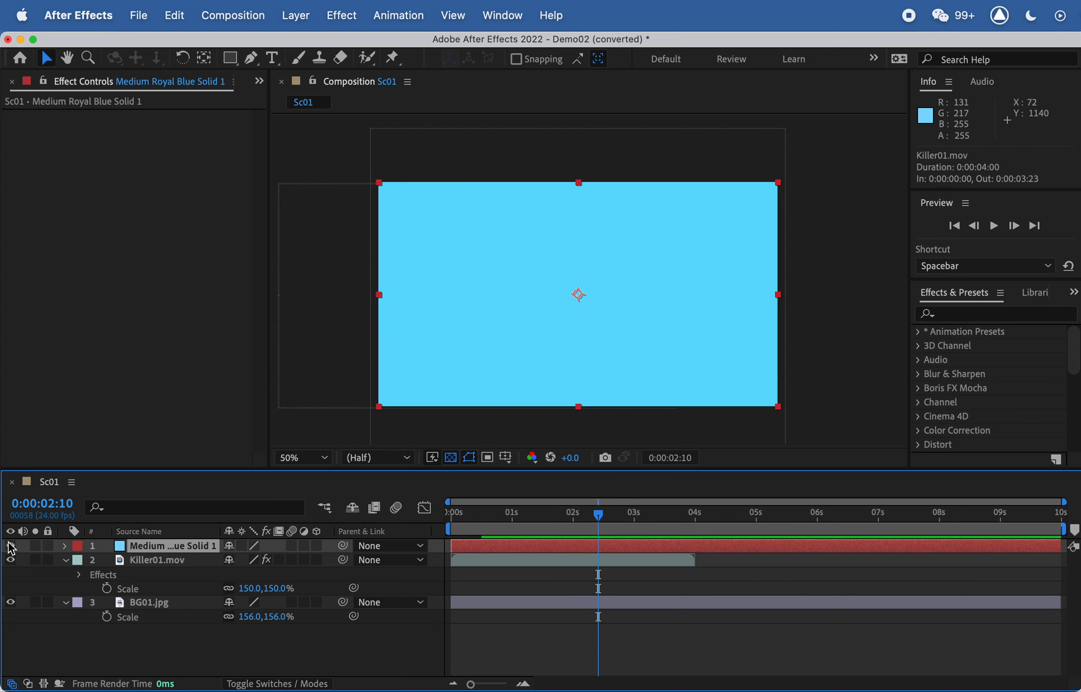
{"action": "left_click", "coordinate": [10, 546]}
{"action": "left_click", "coordinate": [10, 546]}
{"action": "left_click", "coordinate": [11, 546]}
{"action": "left_click", "coordinate": [10, 547]}
{"action": "left_click", "coordinate": [10, 546]}
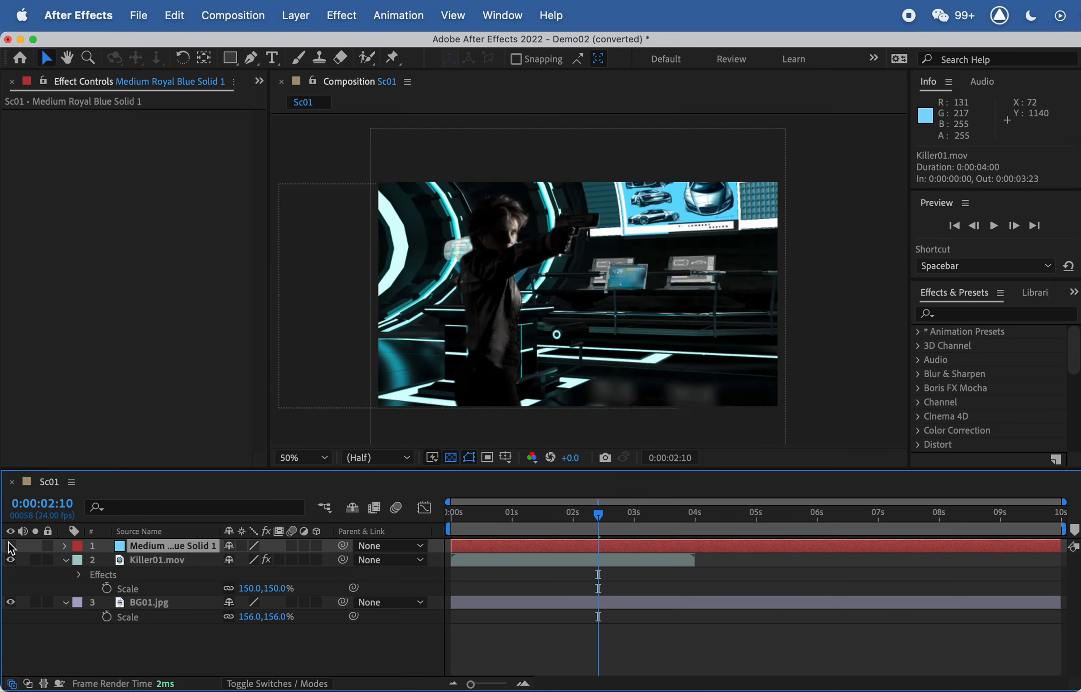
{"action": "left_click", "coordinate": [10, 546]}
{"action": "left_click", "coordinate": [10, 546]}
{"action": "left_click", "coordinate": [11, 546]}
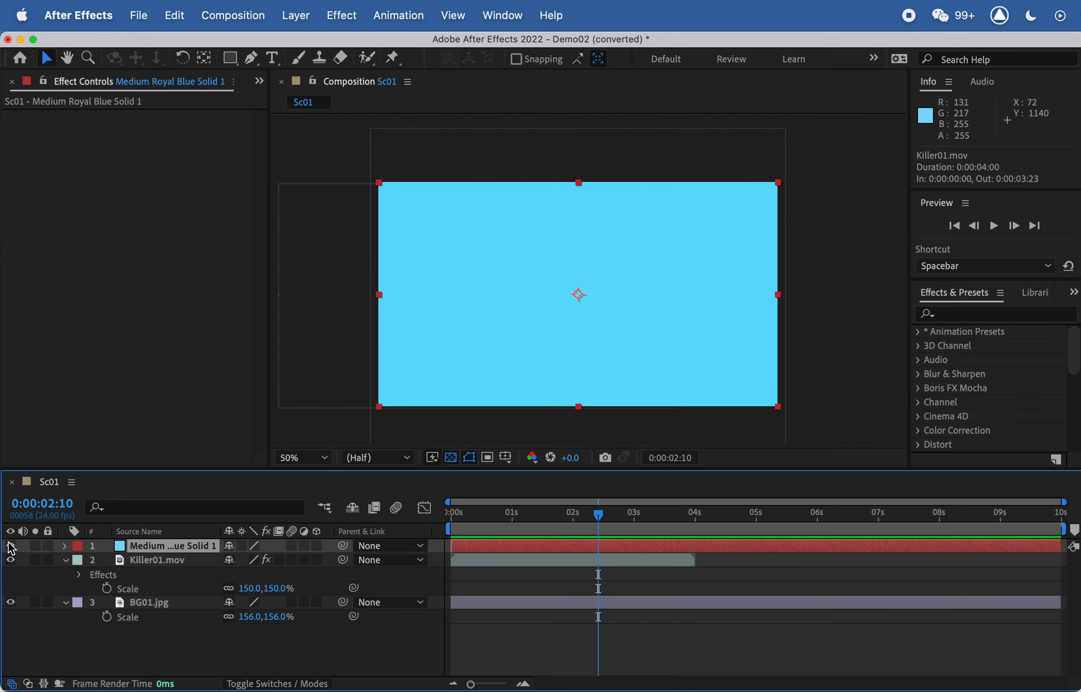
{"action": "left_click", "coordinate": [10, 546]}
{"action": "left_click", "coordinate": [10, 546]}
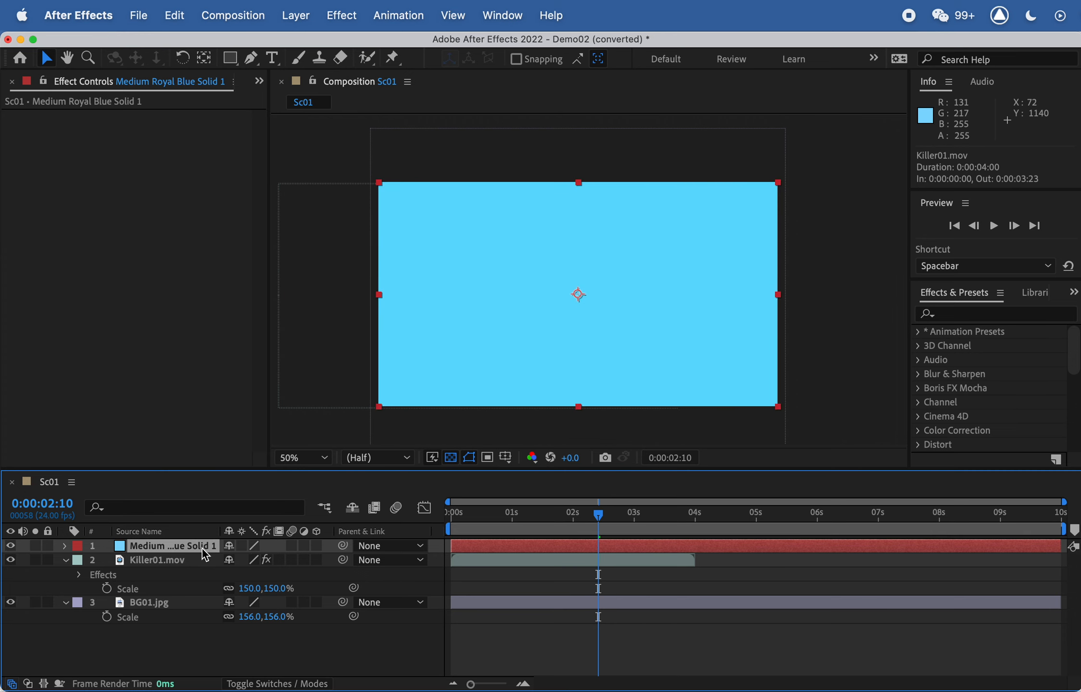
Step: Change the light blue solid's blending mode to one that tints the whole composite with its colour
{"action": "right_click", "coordinate": [165, 547]}
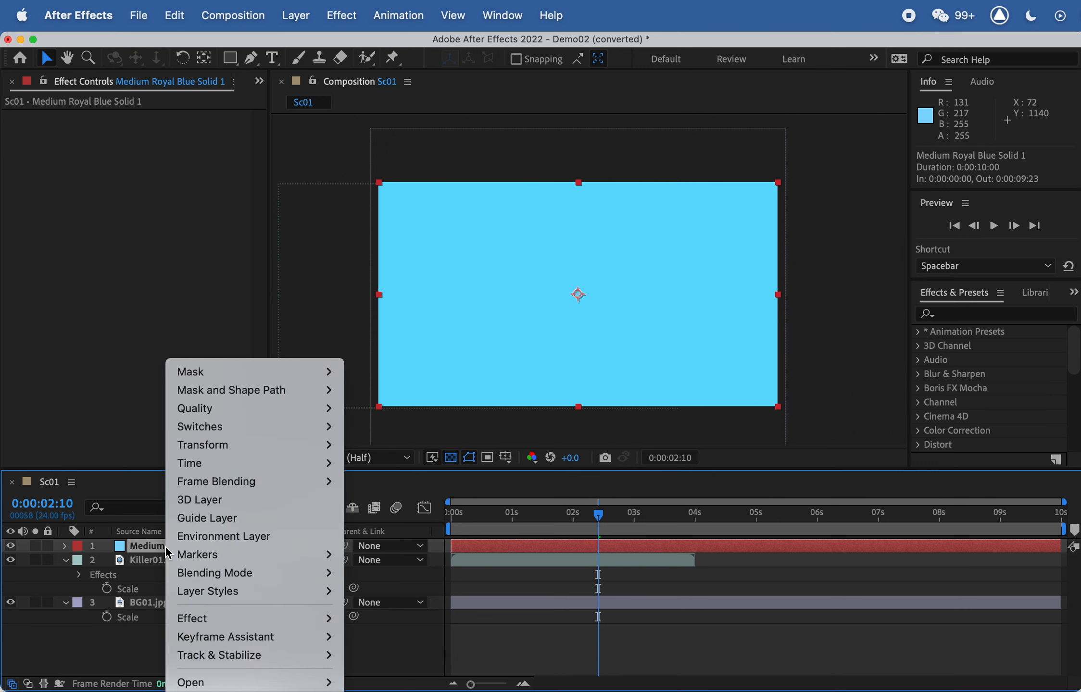
{"action": "mouse_move", "coordinate": [231, 574]}
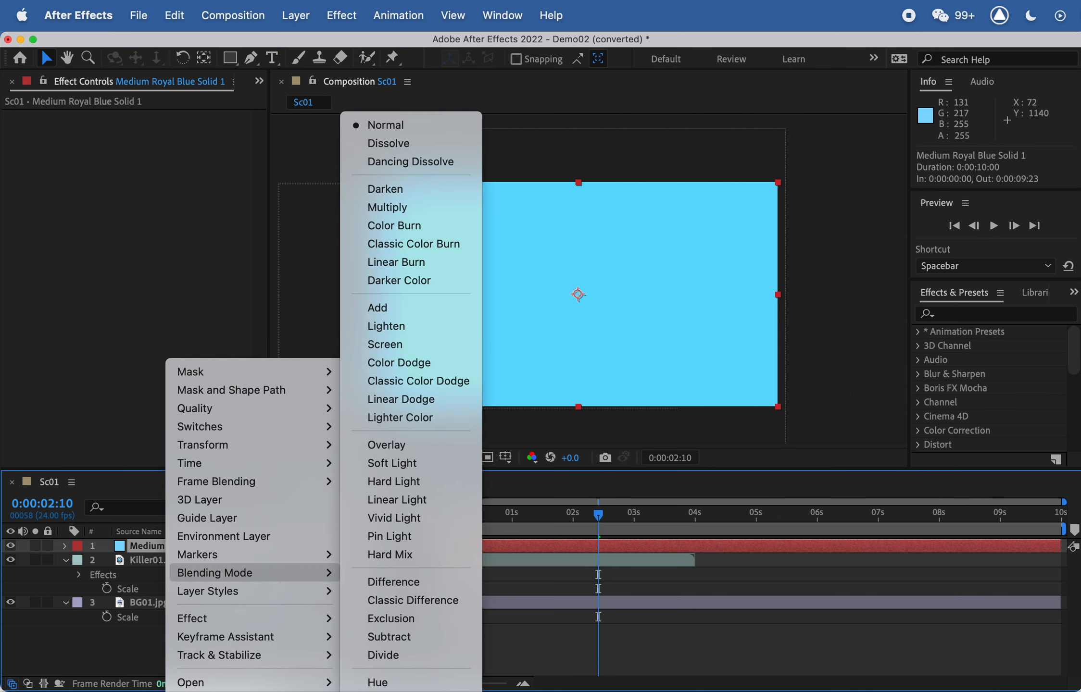
{"action": "left_click", "coordinate": [380, 691]}
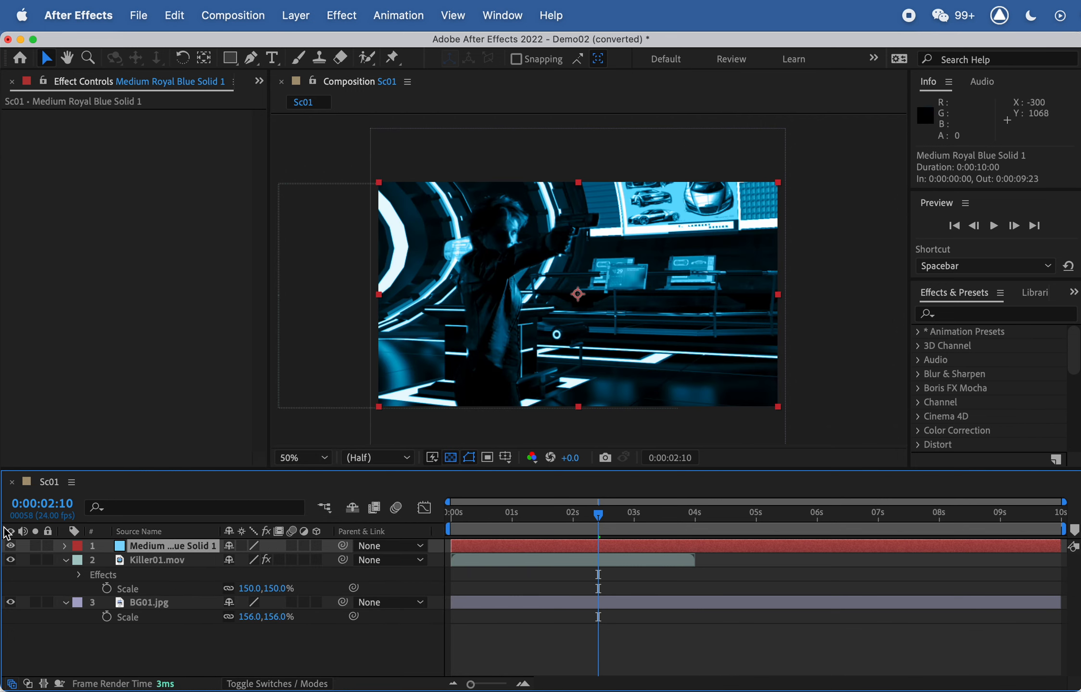
Step: Compare the composite with and without the blended blue tint by switching the solid's visibility, leaving it visible
{"action": "left_click", "coordinate": [11, 546]}
{"action": "left_click", "coordinate": [10, 546]}
{"action": "left_click", "coordinate": [10, 547]}
{"action": "left_click", "coordinate": [11, 546]}
{"action": "left_click", "coordinate": [11, 547]}
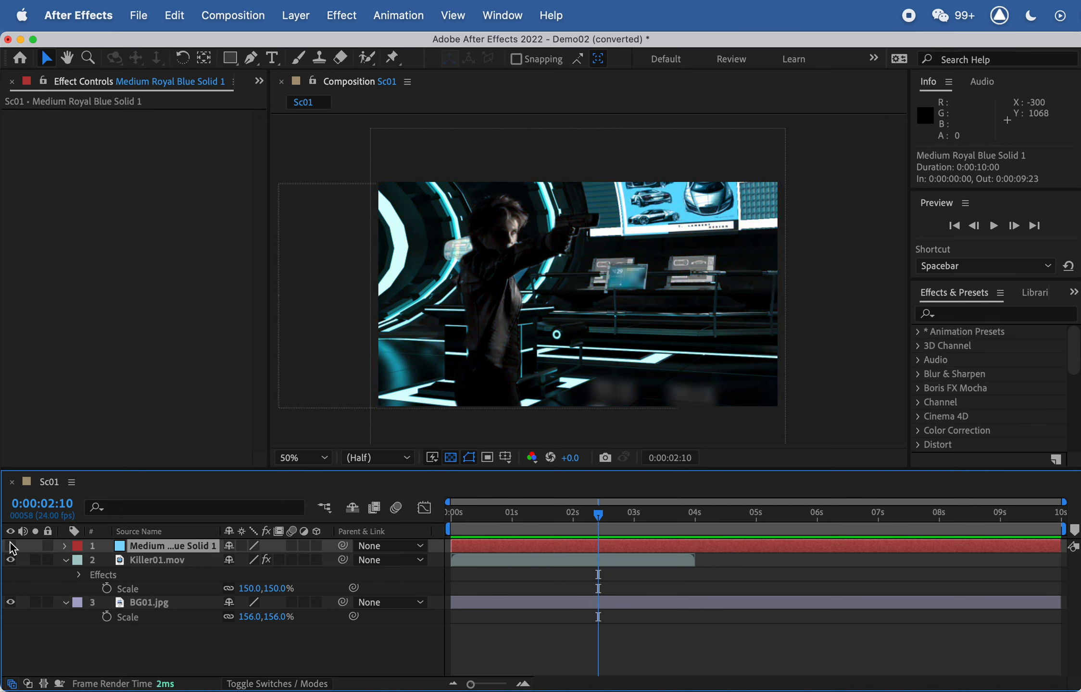
{"action": "left_click", "coordinate": [10, 546]}
{"action": "left_click", "coordinate": [11, 546]}
{"action": "left_click", "coordinate": [10, 546]}
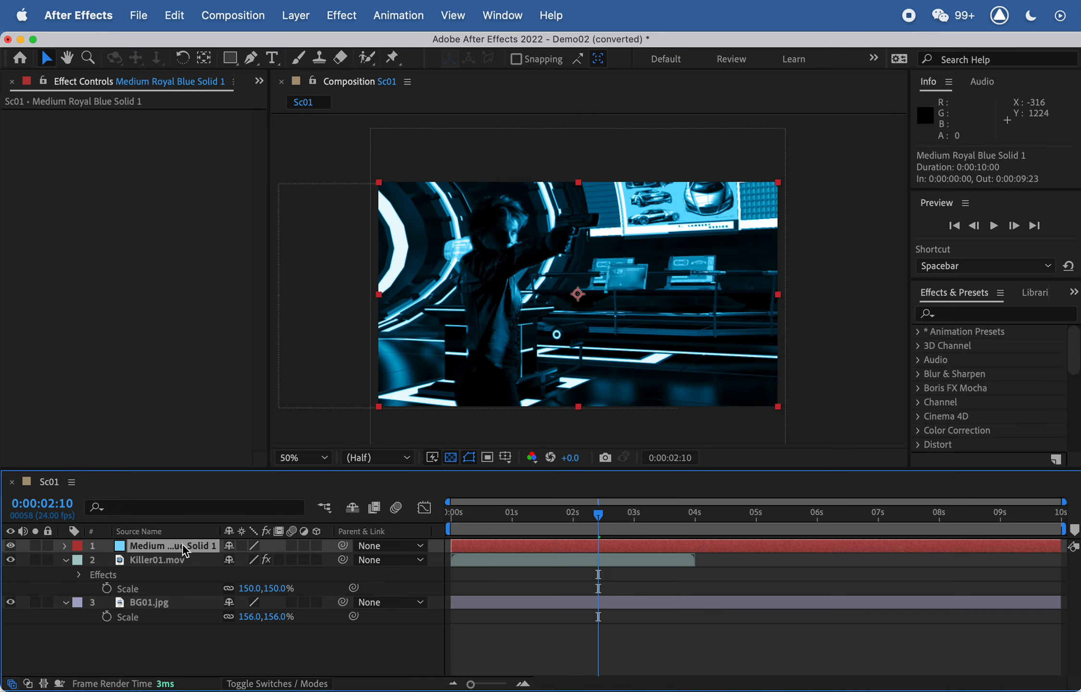
Step: Set the blue solid's opacity to 25% and check the tinted composite at 0:00:02:13
{"action": "key", "text": "t"}
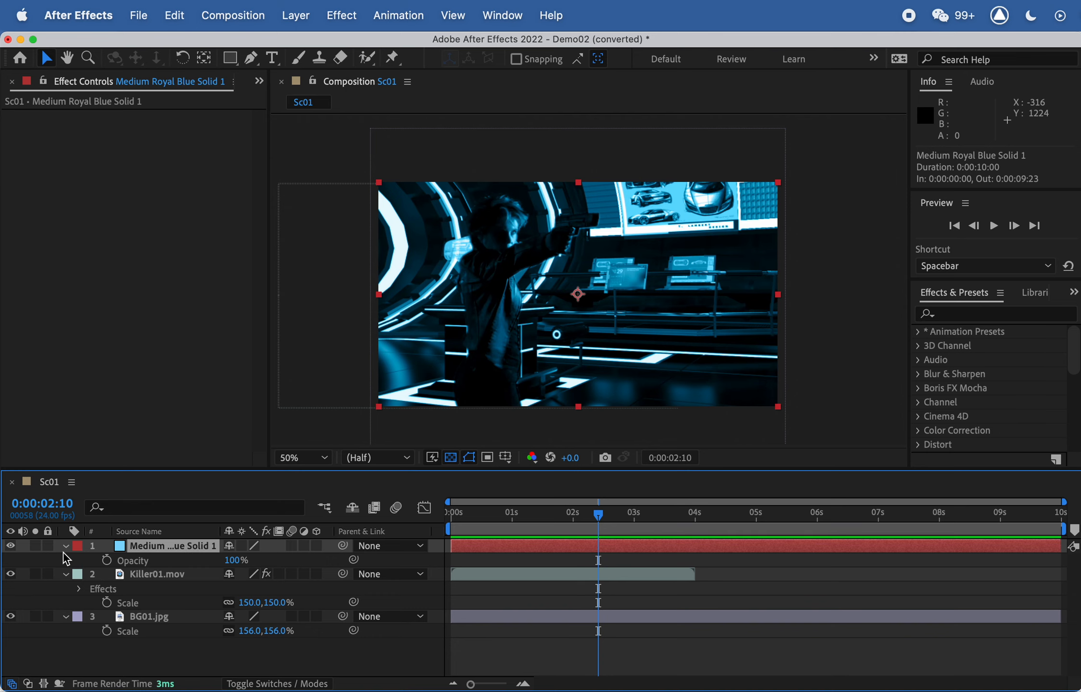
{"action": "left_click", "coordinate": [65, 544]}
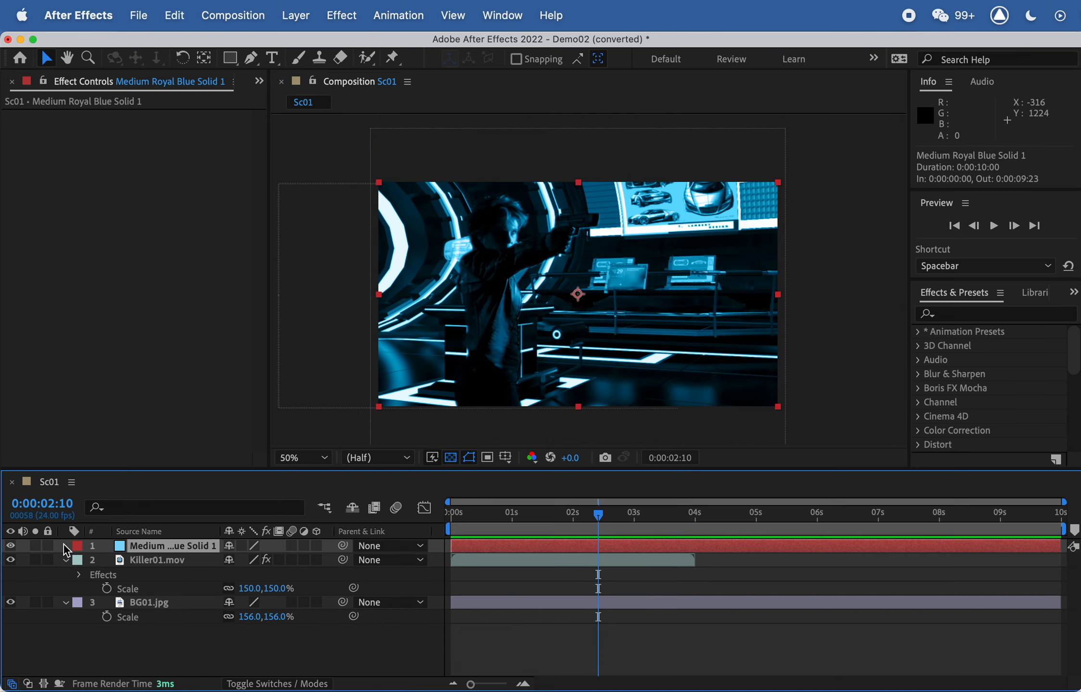
{"action": "left_click", "coordinate": [65, 546]}
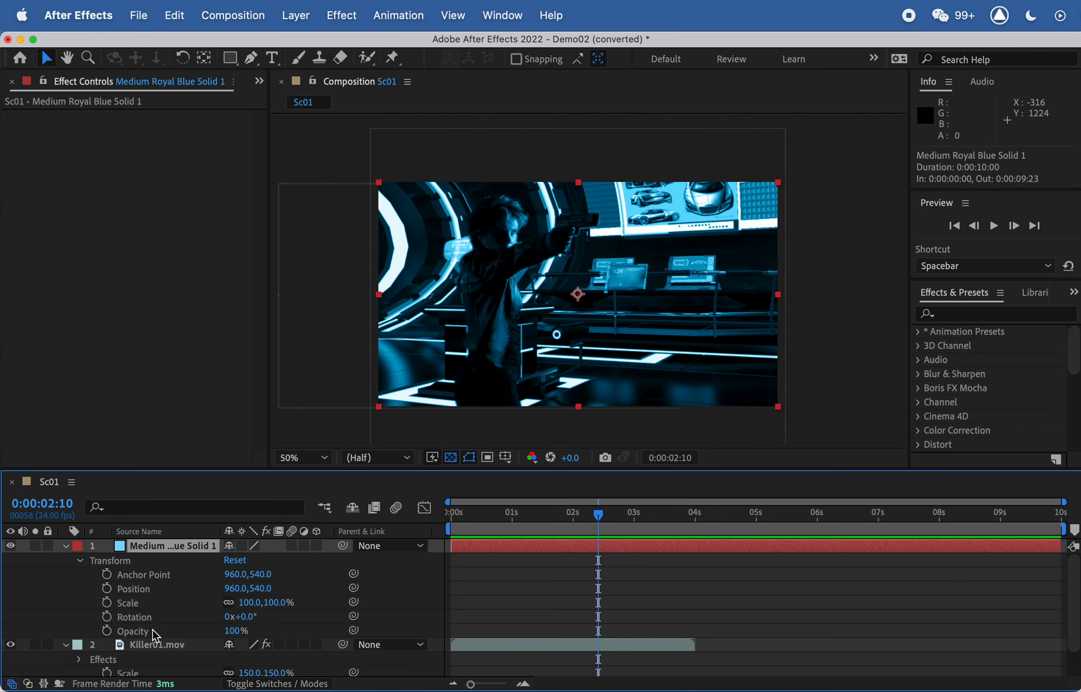
{"action": "left_click_drag", "start_coordinate": [231, 631], "coordinate": [187, 632]}
{"action": "left_click", "coordinate": [229, 633]}
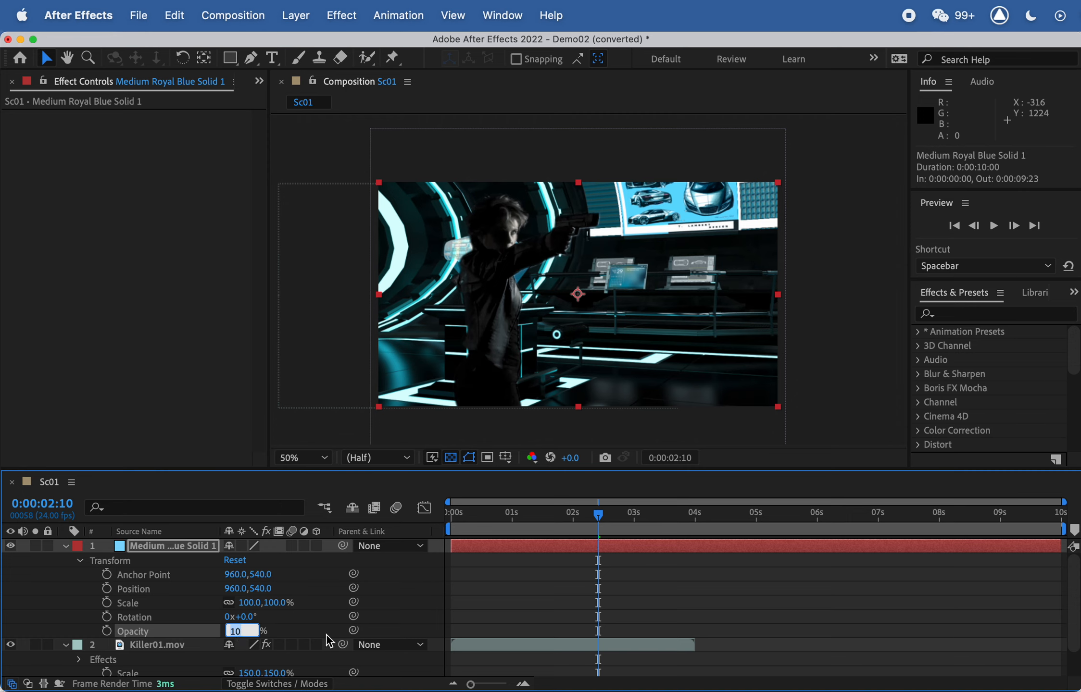
{"action": "type", "text": "25"}
{"action": "key", "text": "Return"}
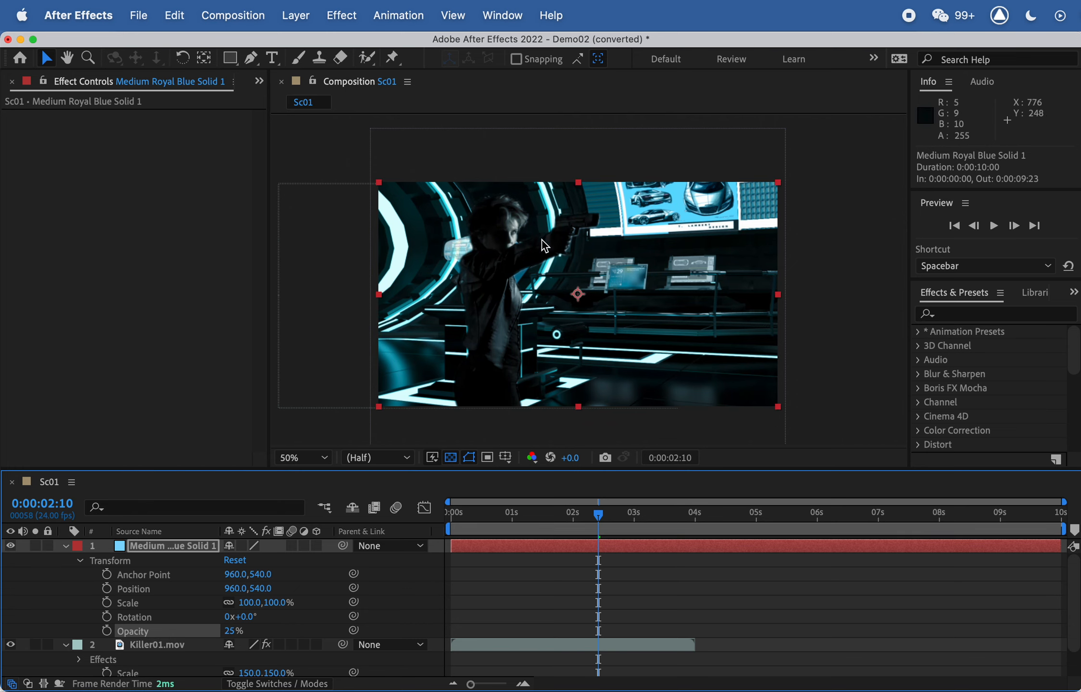
{"action": "left_click_drag", "start_coordinate": [596, 513], "coordinate": [600, 474]}
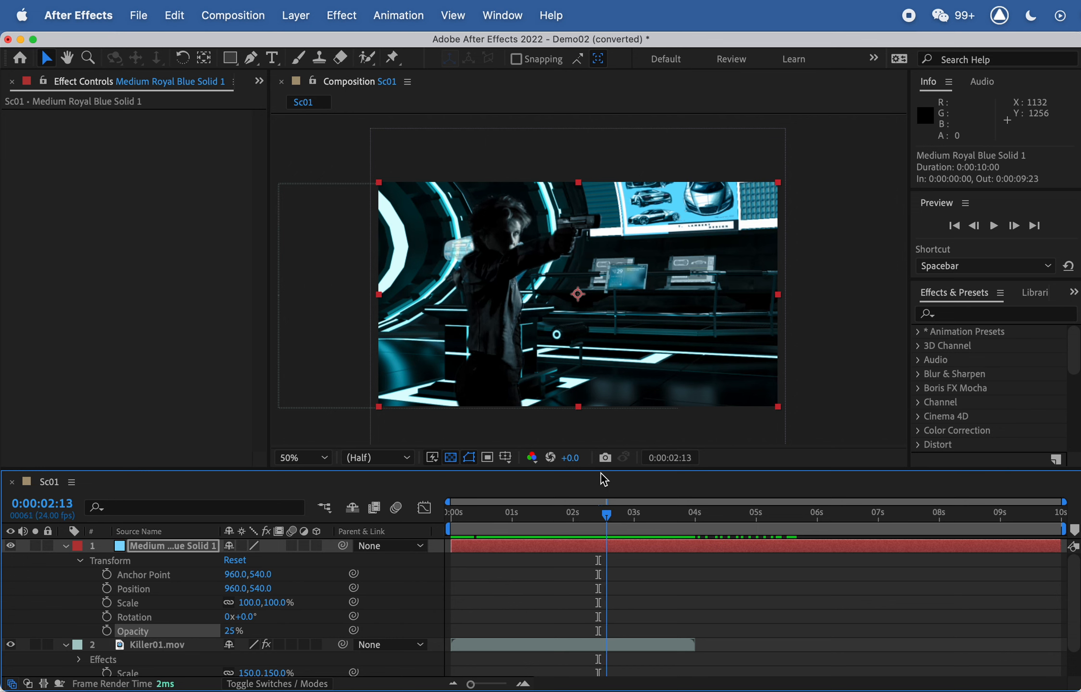
Step: Add Shot01.mov from the project as the topmost layer of Sc01 and go to the muzzle flash frame at 0:00:00:20
{"action": "left_click", "coordinate": [12, 82]}
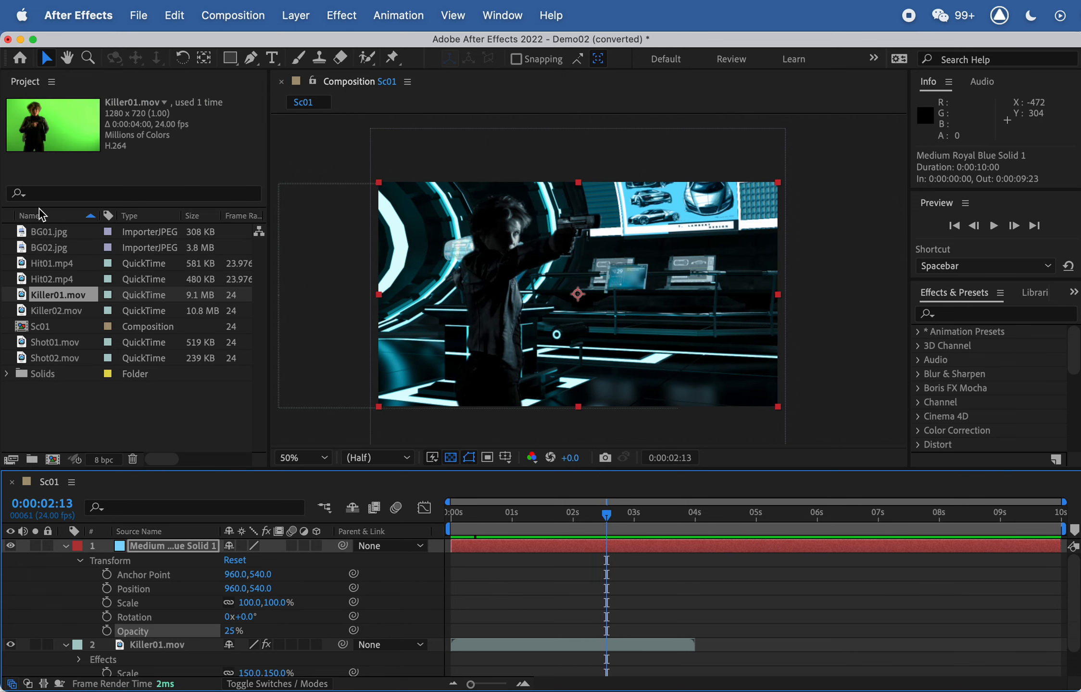
{"action": "left_click", "coordinate": [55, 343]}
{"action": "left_click_drag", "start_coordinate": [40, 345], "coordinate": [148, 541]}
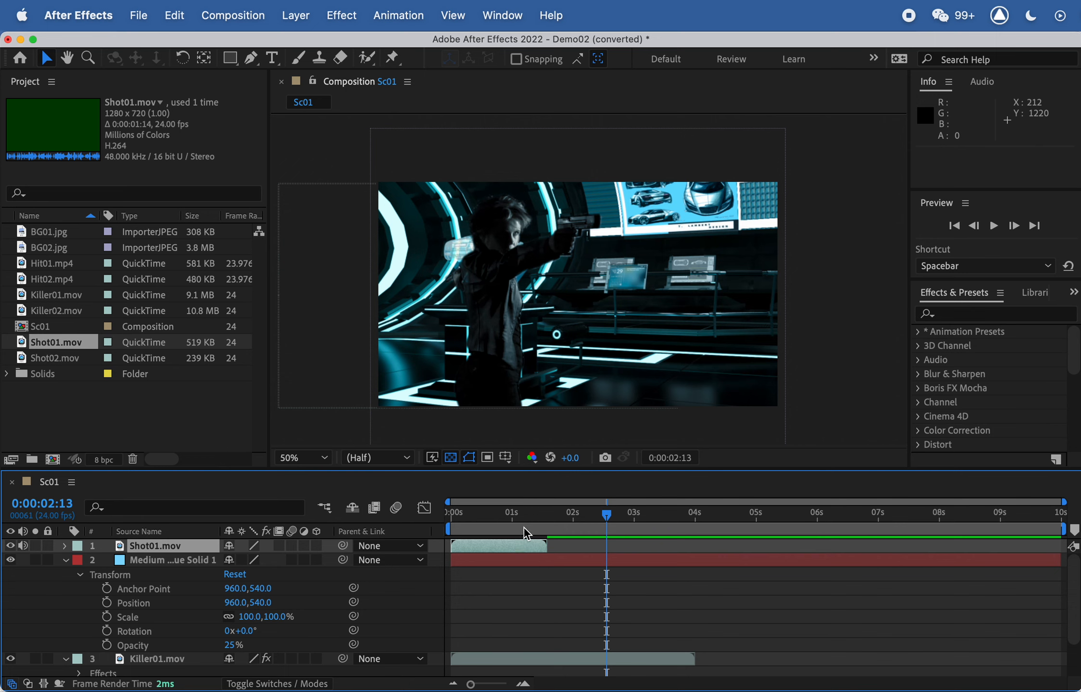
{"action": "left_click_drag", "start_coordinate": [468, 514], "coordinate": [502, 514]}
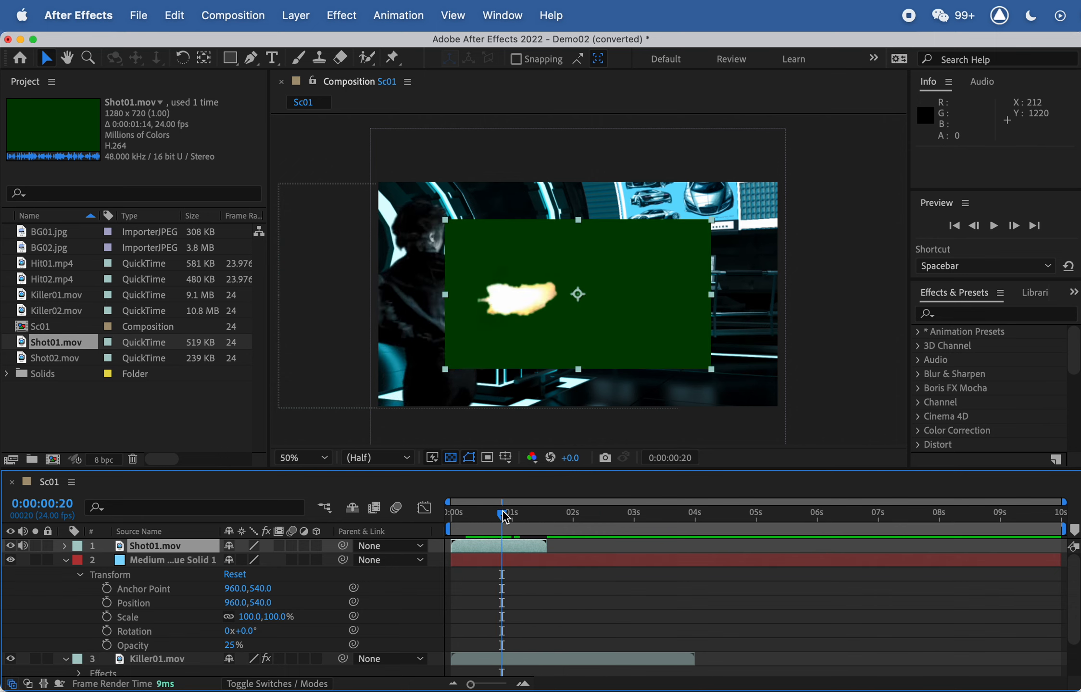
Step: Apply the Keylight effect to the Shot01.mov layer and sample its dark green background as the Screen Colour
{"action": "left_click", "coordinate": [961, 316]}
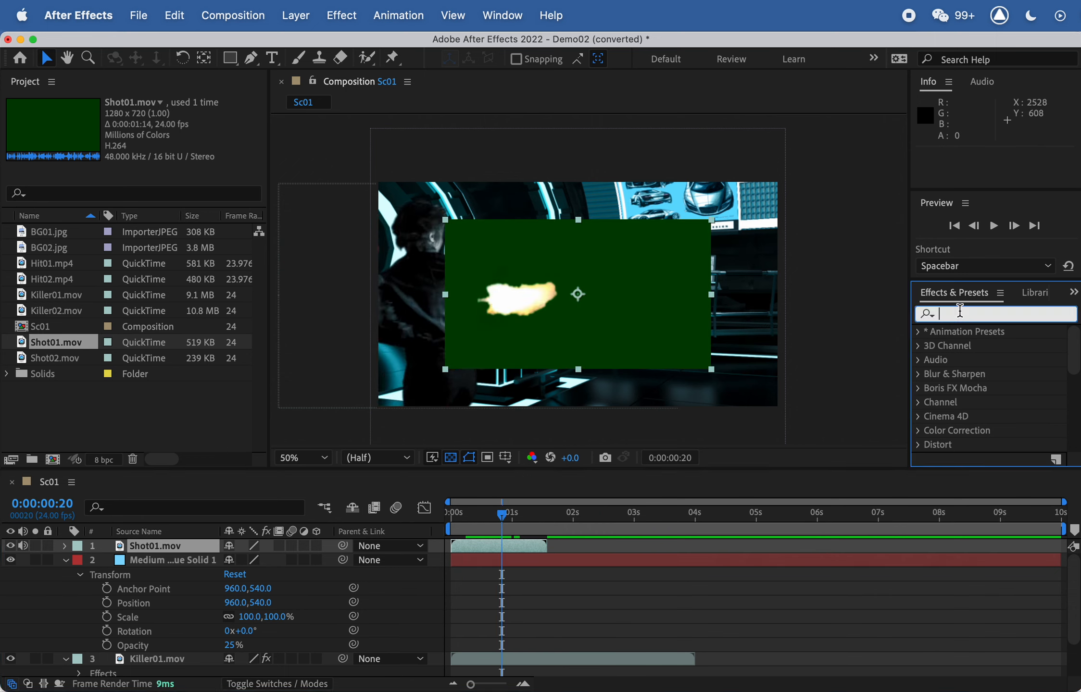
{"action": "left_click", "coordinate": [212, 546]}
{"action": "right_click", "coordinate": [175, 546]}
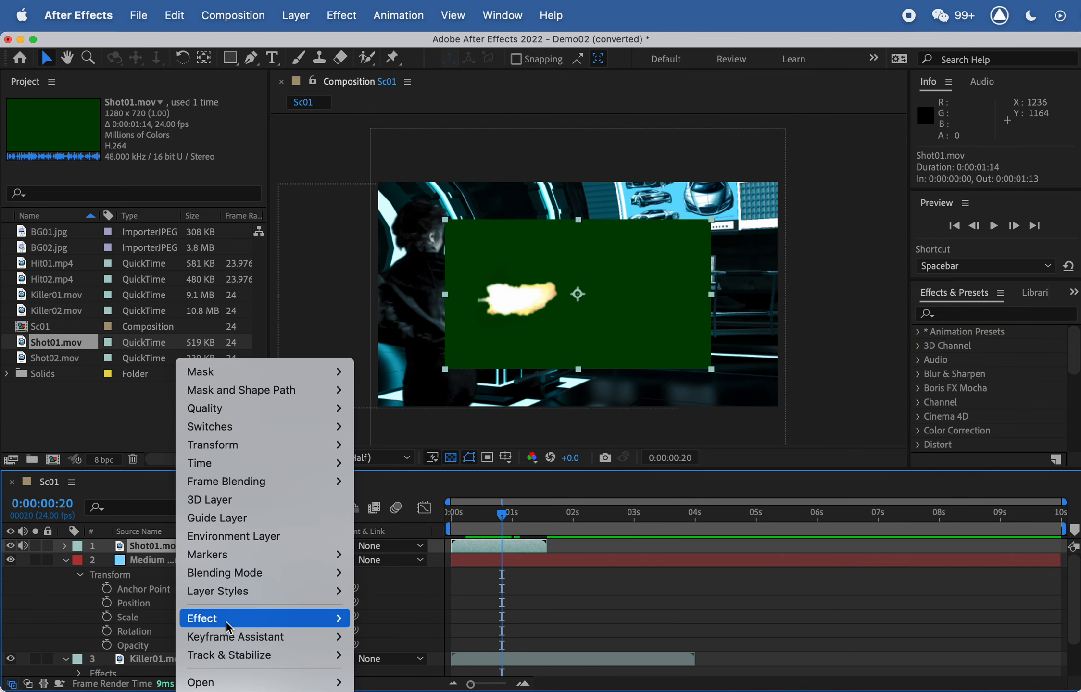
{"action": "mouse_move", "coordinate": [230, 622]}
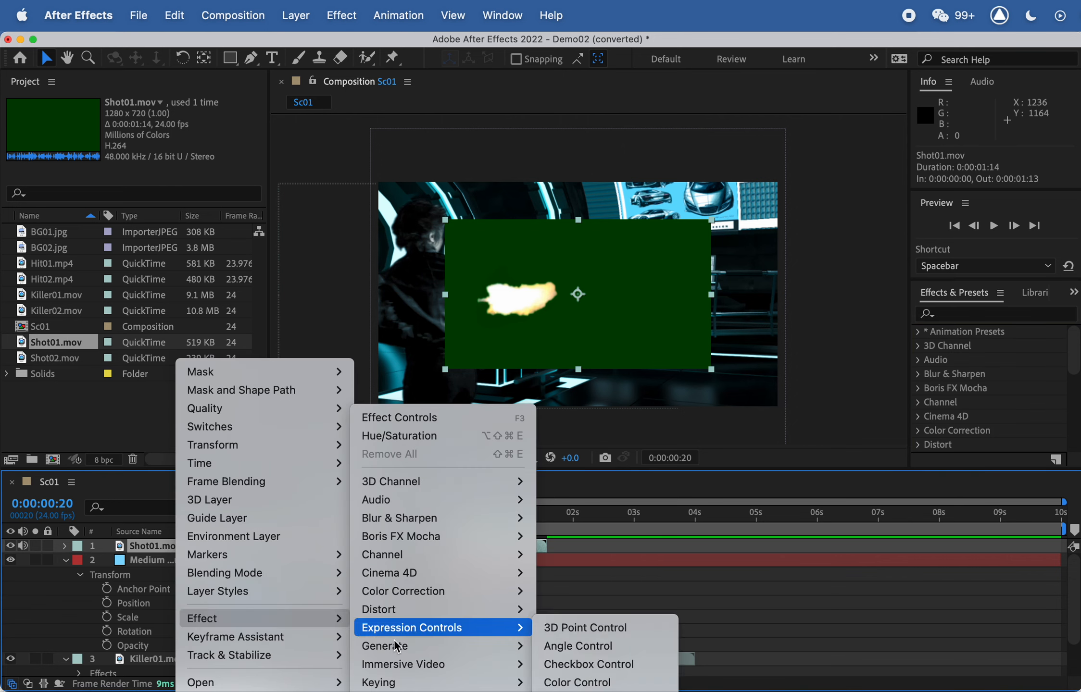
{"action": "mouse_move", "coordinate": [407, 683]}
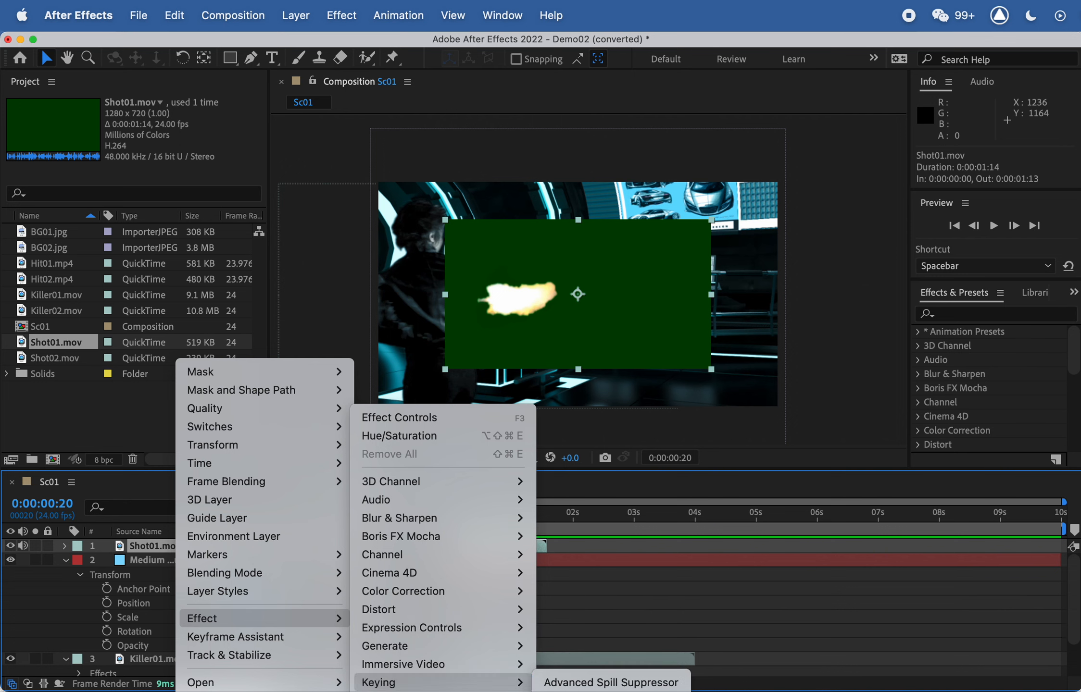
{"action": "left_click", "coordinate": [594, 691]}
{"action": "left_click", "coordinate": [180, 221]}
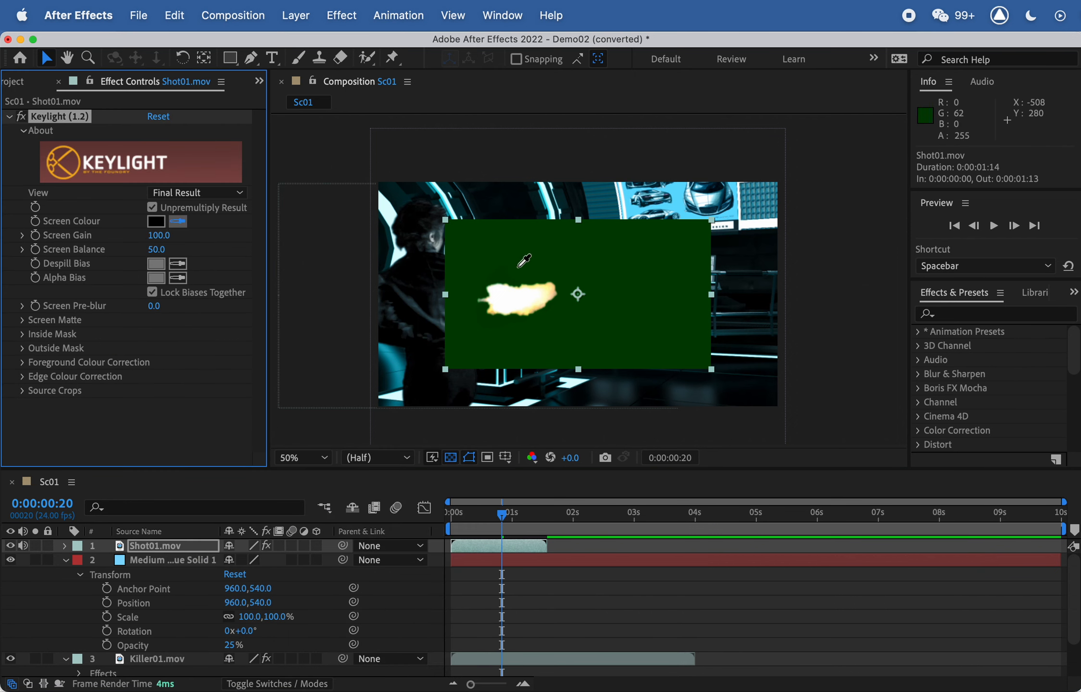
{"action": "left_click", "coordinate": [519, 251]}
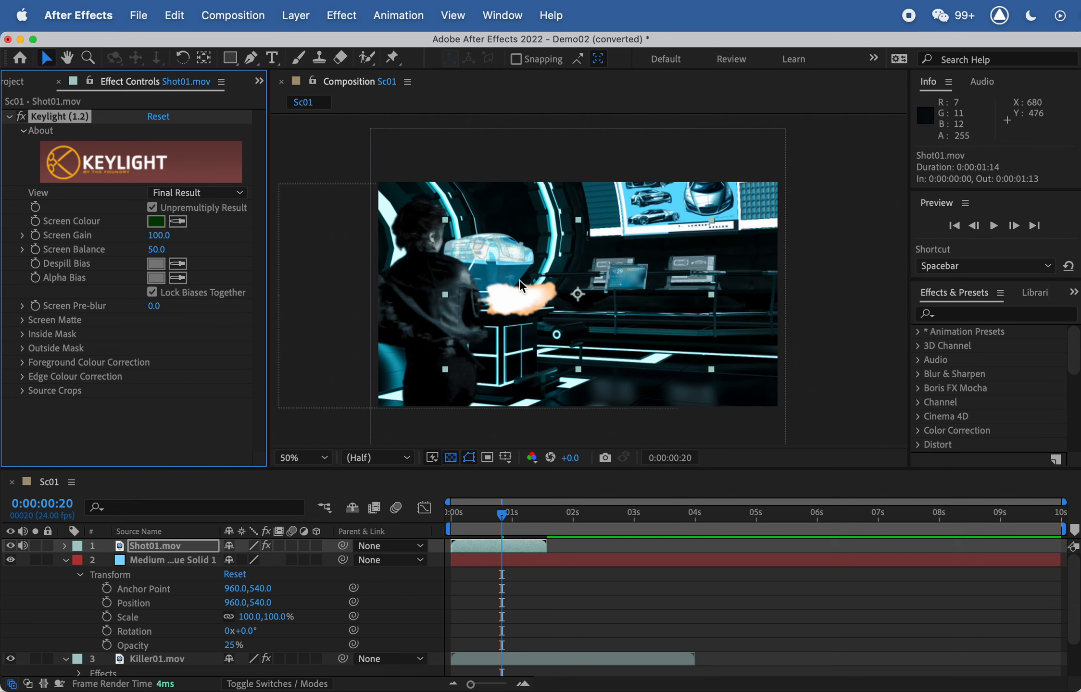
Step: Reposition the Shot01.mov muzzle flash to about 1292, 544 and go to the actor's aiming pose at 0:00:02:08
{"action": "left_click_drag", "start_coordinate": [513, 295], "coordinate": [589, 296]}
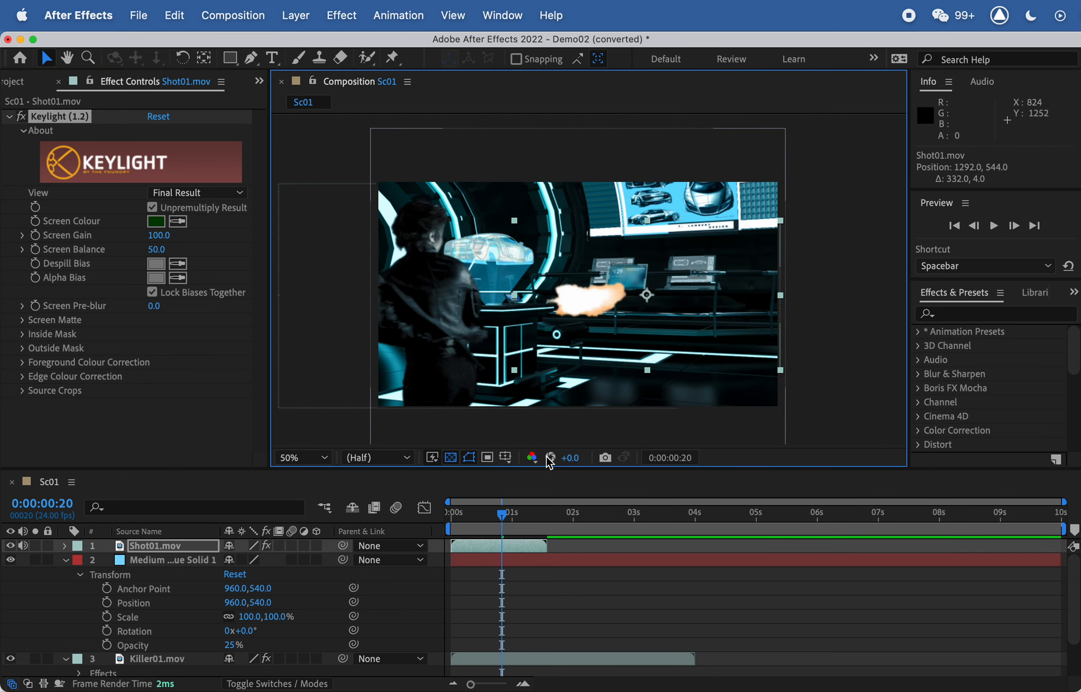
{"action": "left_click_drag", "start_coordinate": [518, 518], "coordinate": [594, 537]}
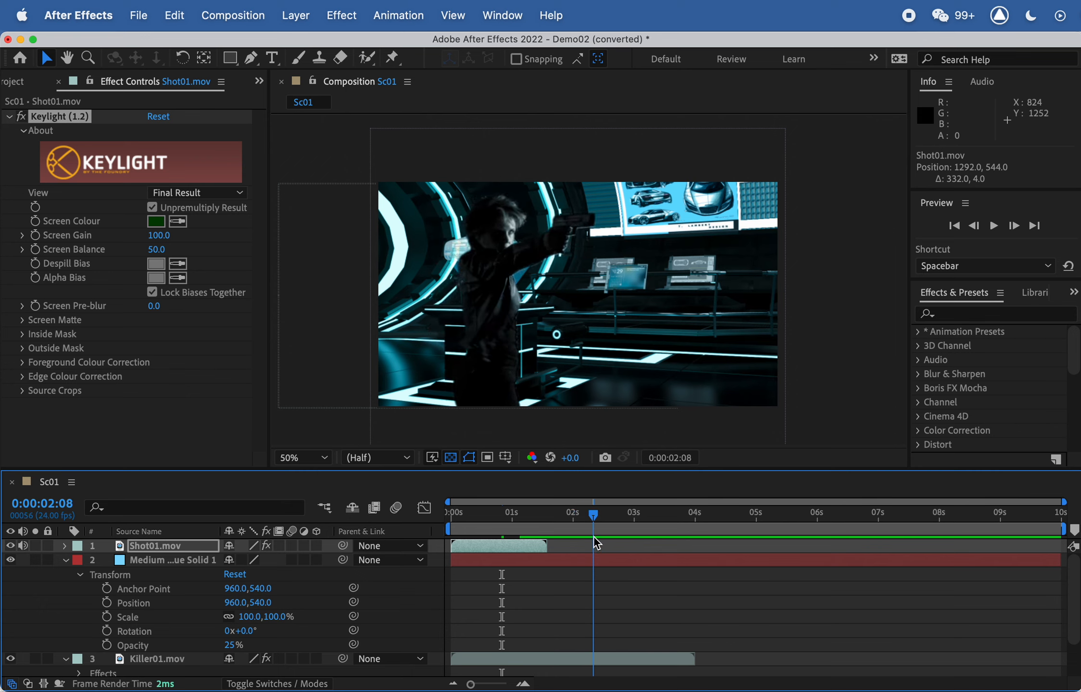
Step: Shift the Shot01.mov layer to start at 0:00:02:03 and reposition its muzzle flash to about 1492, 168 at the gun barrel
{"action": "left_click", "coordinate": [161, 546]}
{"action": "left_click_drag", "start_coordinate": [488, 538], "coordinate": [603, 544]}
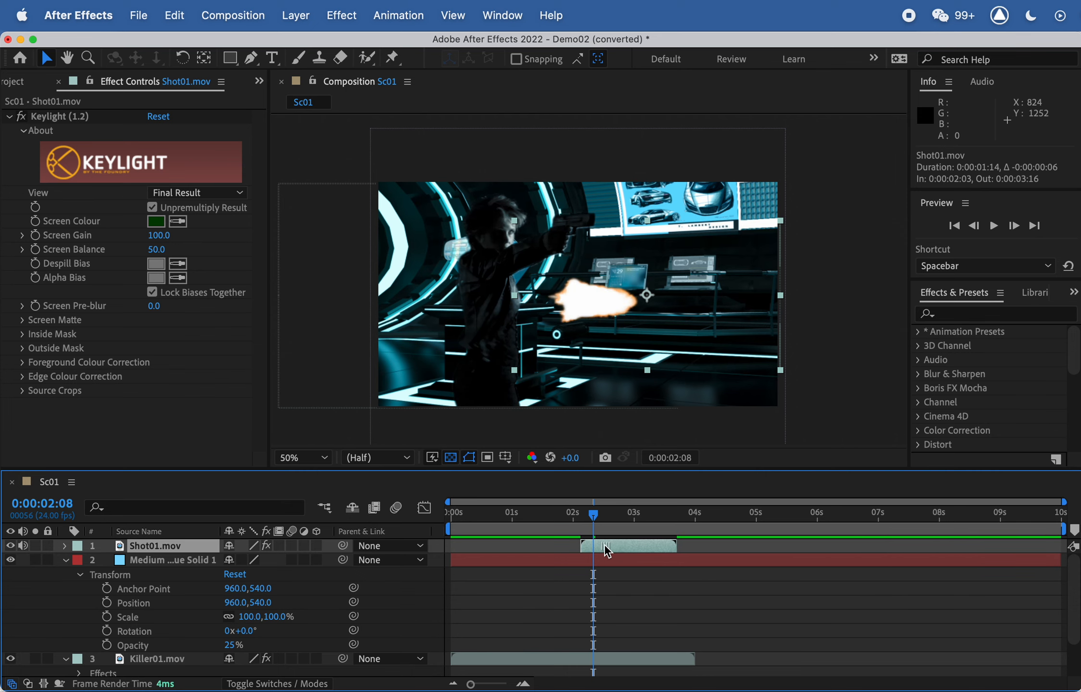
{"action": "left_click_drag", "start_coordinate": [567, 307], "coordinate": [609, 235]}
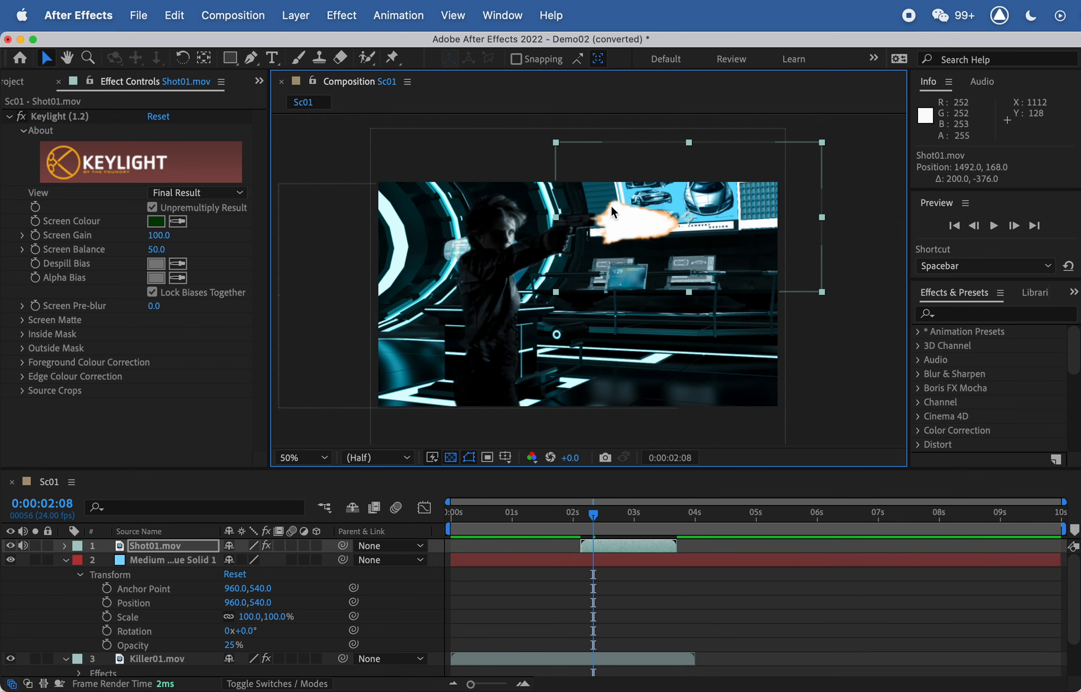
Step: Compare the composite with and without the blue solid, and move the Shot01.mov layer directly beneath the solid in Sc01
{"action": "left_click", "coordinate": [158, 561]}
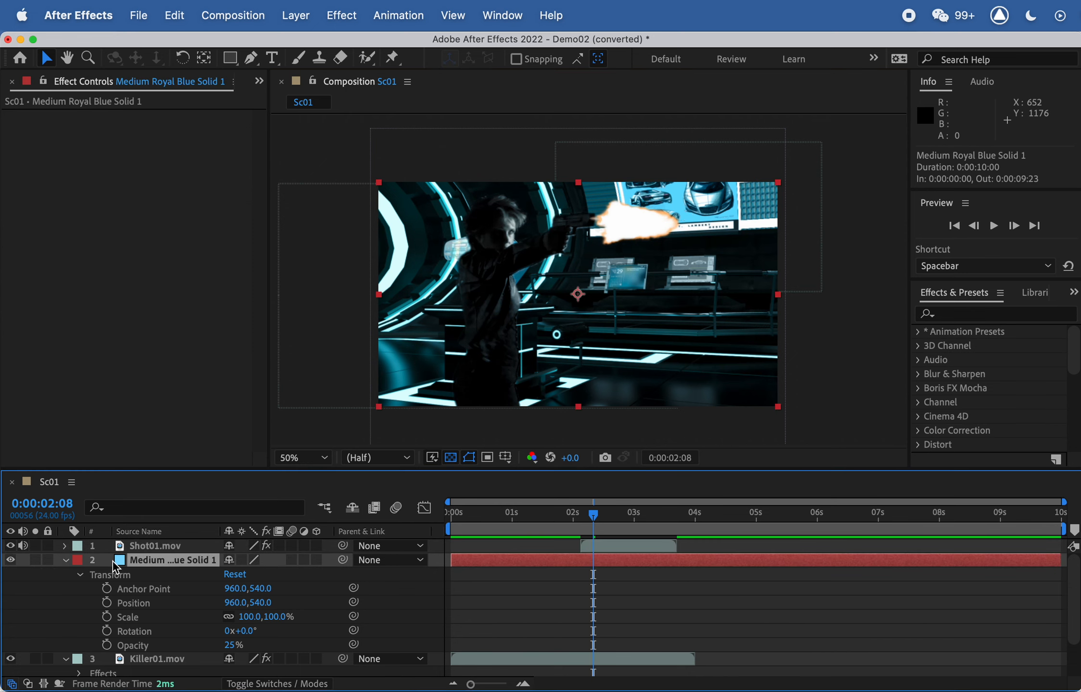
{"action": "left_click", "coordinate": [10, 560]}
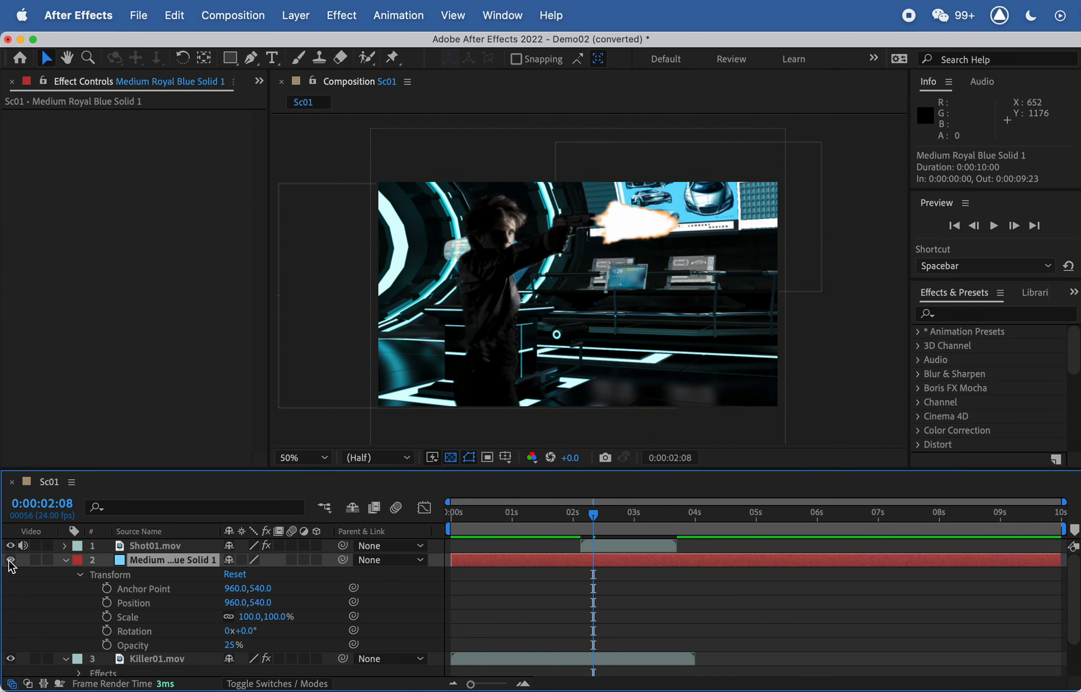
{"action": "left_click", "coordinate": [10, 560]}
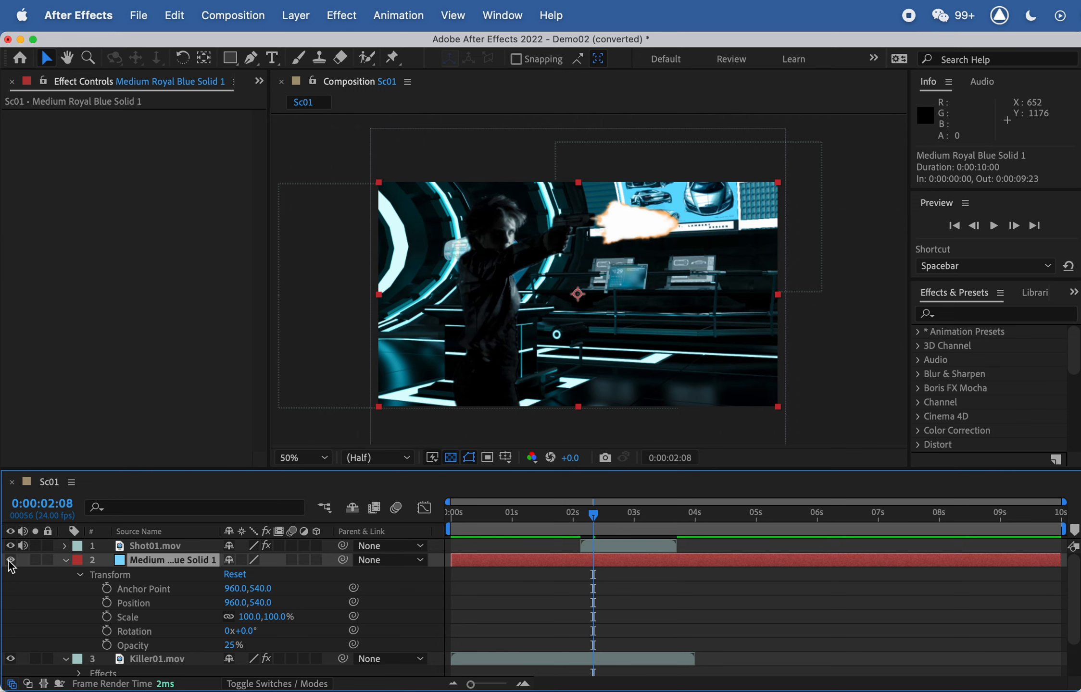
{"action": "left_click", "coordinate": [153, 546]}
{"action": "left_click_drag", "start_coordinate": [147, 546], "coordinate": [139, 645]}
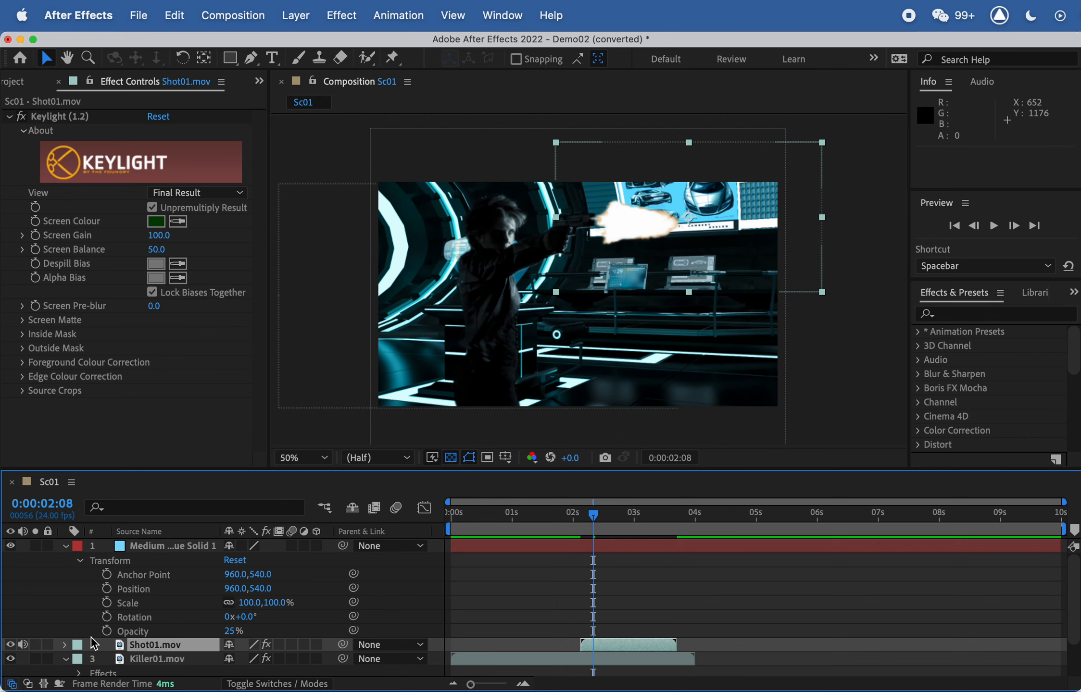
{"action": "mouse_move", "coordinate": [151, 644]}
{"action": "left_mouse_down"}
{"action": "mouse_move", "coordinate": [156, 542]}
{"action": "mouse_move", "coordinate": [160, 643]}
{"action": "left_mouse_up"}
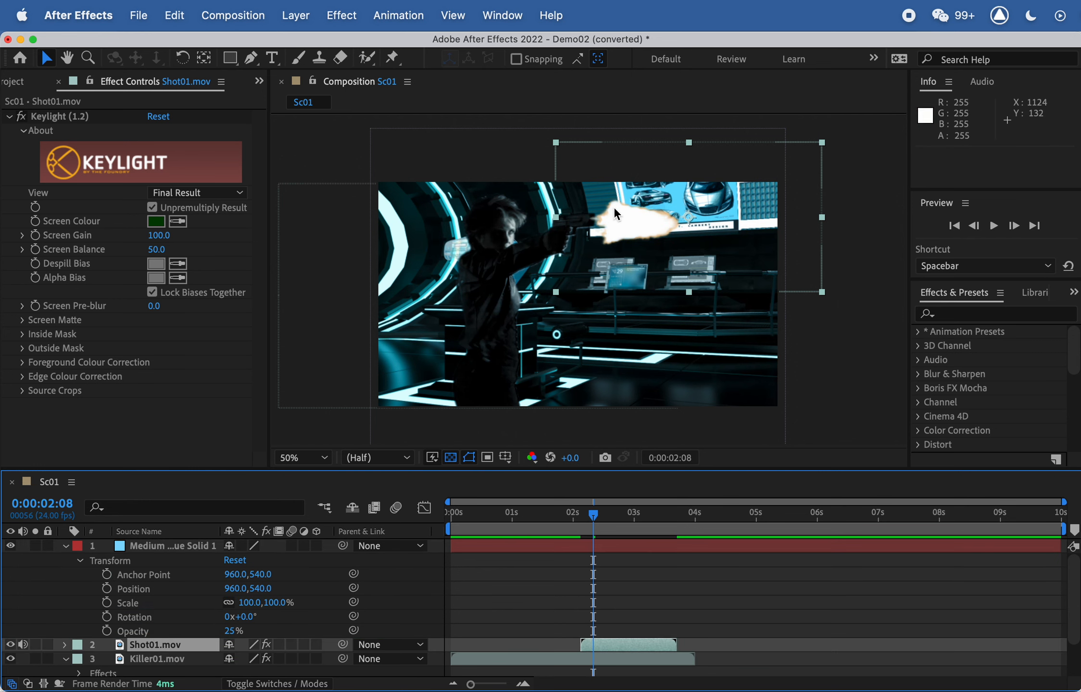
Step: Keyframe the Shot01.mov position at 0:00:02:08 and move the flash to about 1576, 176 shortly before 0:00:03:00 to follow the gun
{"action": "mouse_move", "coordinate": [592, 516]}
{"action": "left_mouse_down"}
{"action": "mouse_move", "coordinate": [632, 515]}
{"action": "mouse_move", "coordinate": [582, 510]}
{"action": "mouse_move", "coordinate": [634, 510]}
{"action": "mouse_move", "coordinate": [594, 513]}
{"action": "left_mouse_up"}
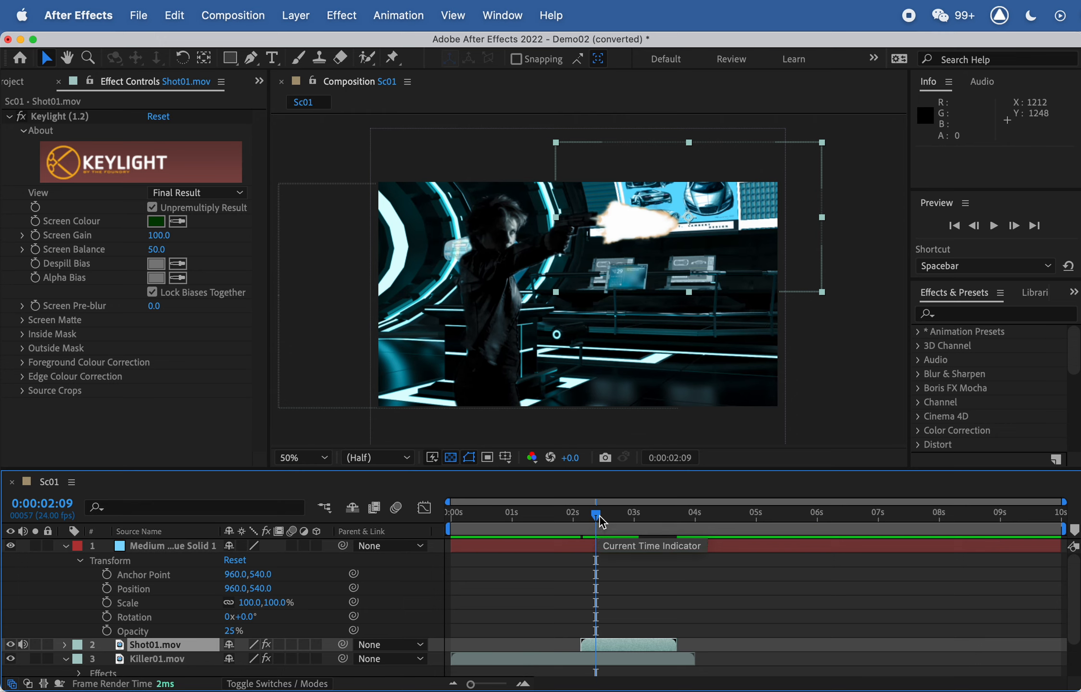
{"action": "left_click_drag", "start_coordinate": [597, 514], "coordinate": [591, 511]}
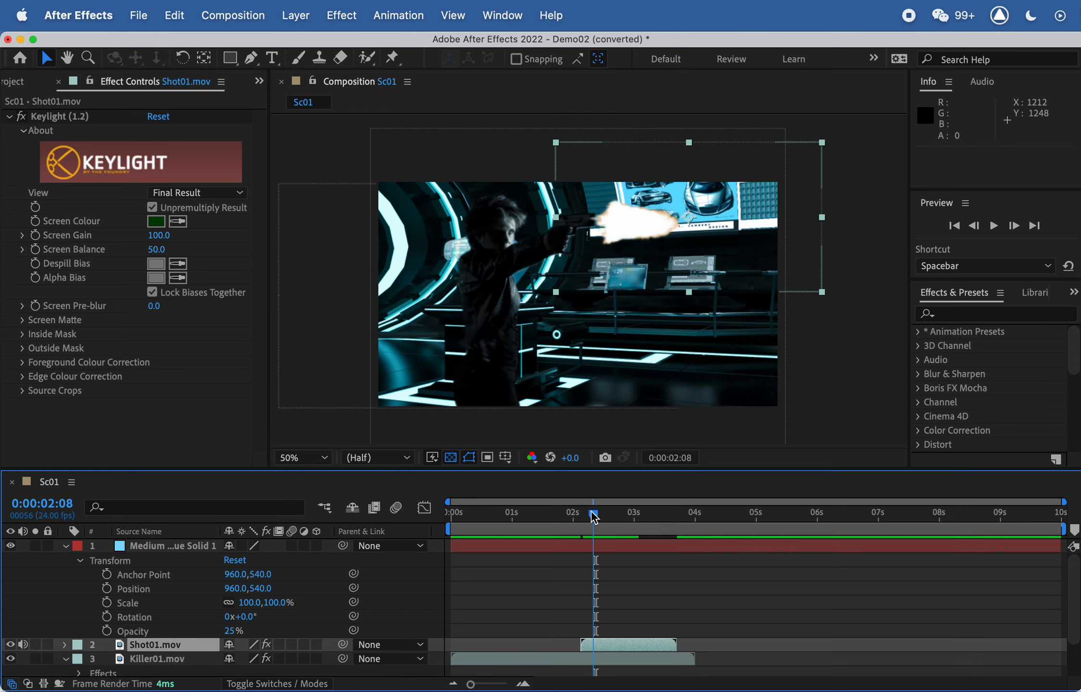
{"action": "left_click", "coordinate": [153, 646]}
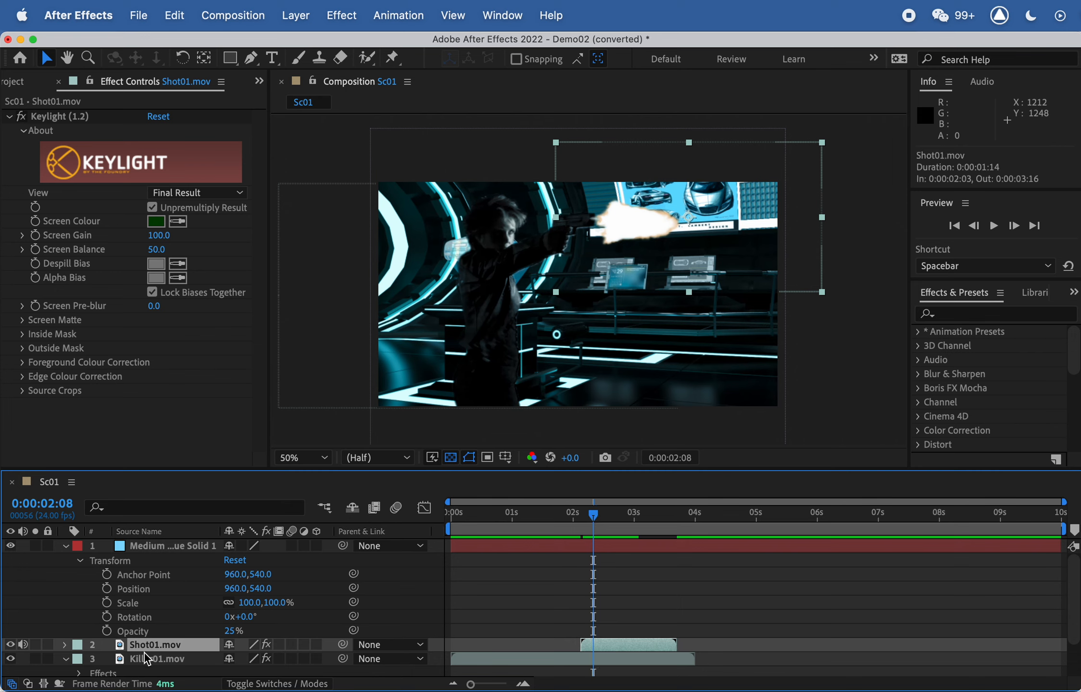
{"action": "key", "text": "p"}
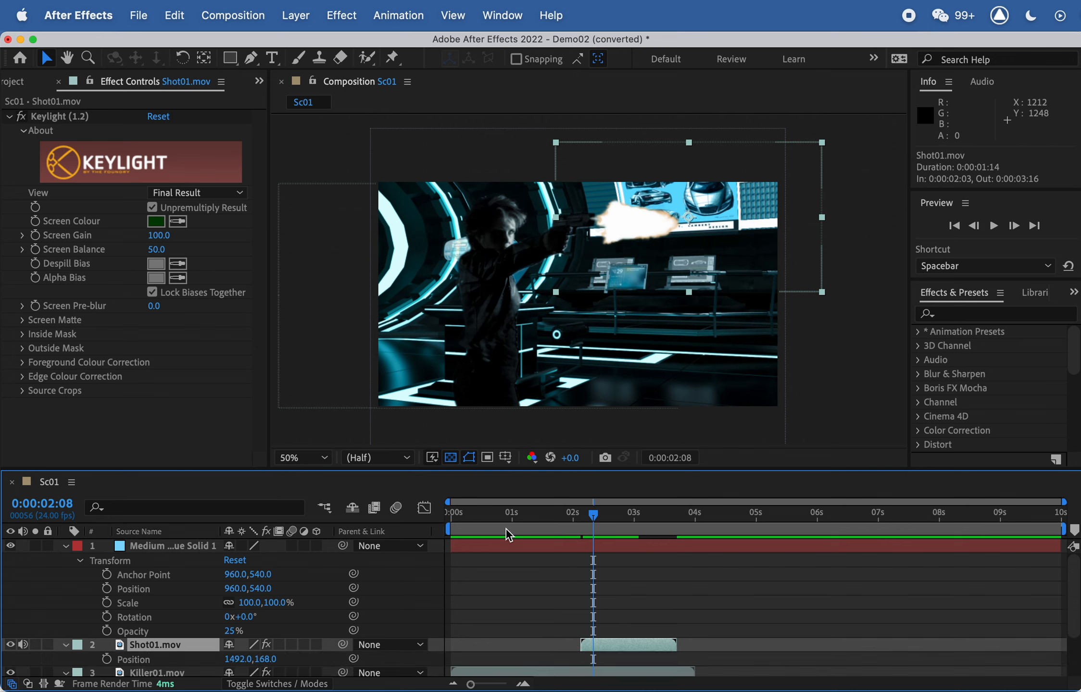
{"action": "left_click", "coordinate": [594, 517]}
{"action": "left_click_drag", "start_coordinate": [589, 511], "coordinate": [592, 511]}
{"action": "left_click", "coordinate": [106, 660]}
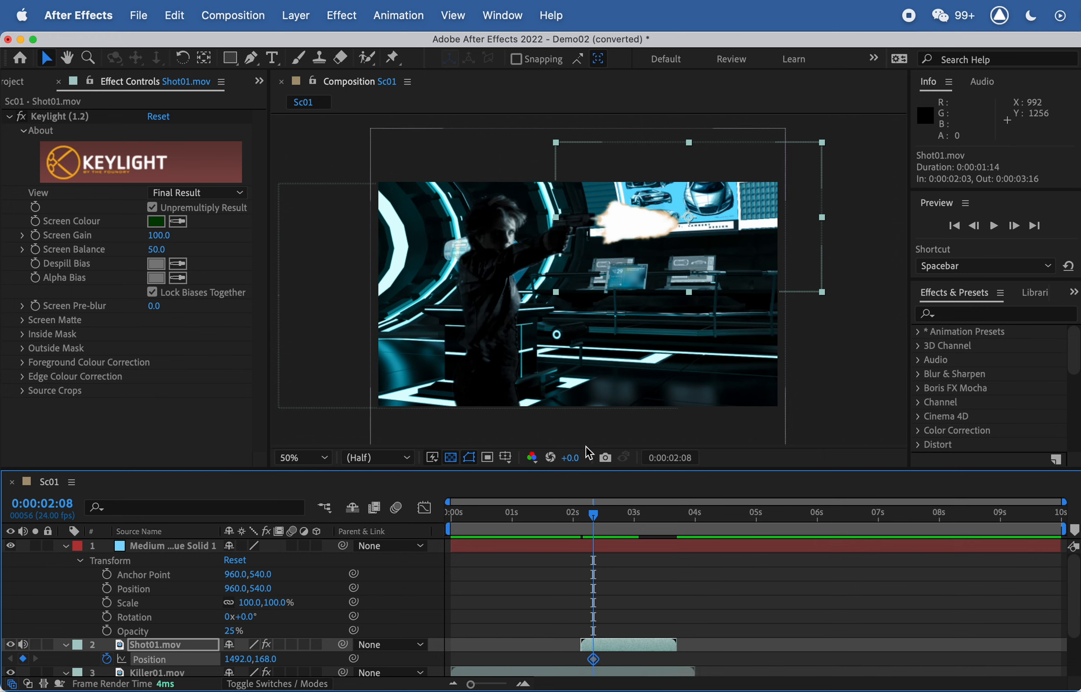
{"action": "left_click_drag", "start_coordinate": [593, 515], "coordinate": [630, 524]}
{"action": "left_click_drag", "start_coordinate": [617, 229], "coordinate": [635, 229]}
Step: Preview the muzzle flash animation in Sc01 from about 0:00:01:18 and again from the start of the composition
{"action": "left_click_drag", "start_coordinate": [630, 520], "coordinate": [557, 507]}
{"action": "key", "text": "space"}
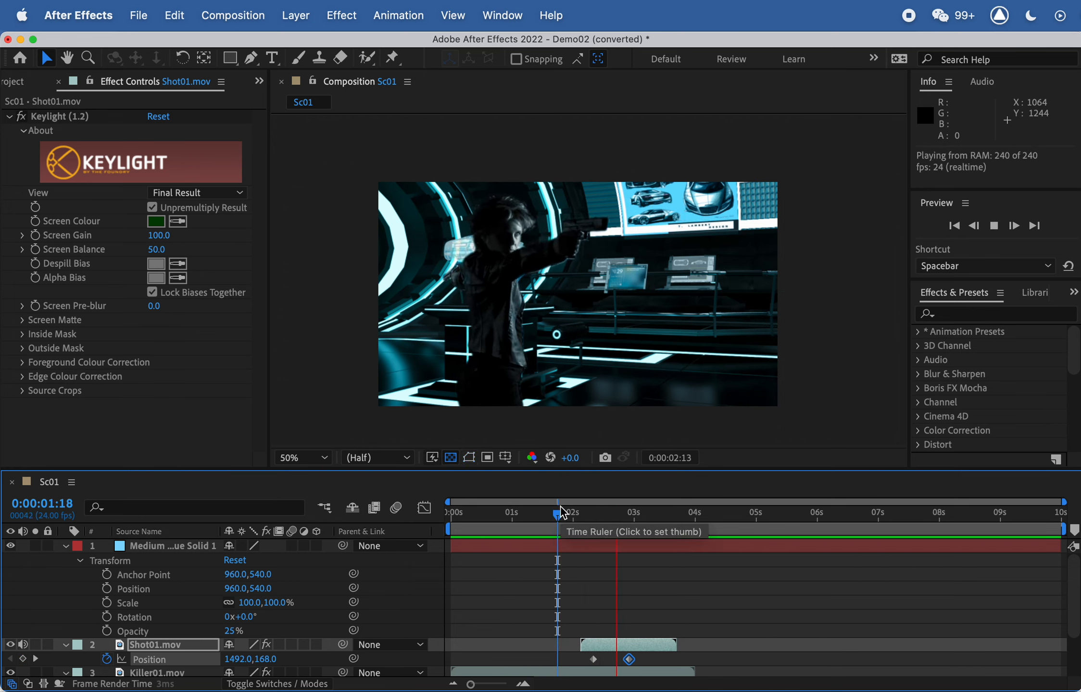
{"action": "key", "text": "space"}
{"action": "left_click_drag", "start_coordinate": [623, 514], "coordinate": [447, 513]}
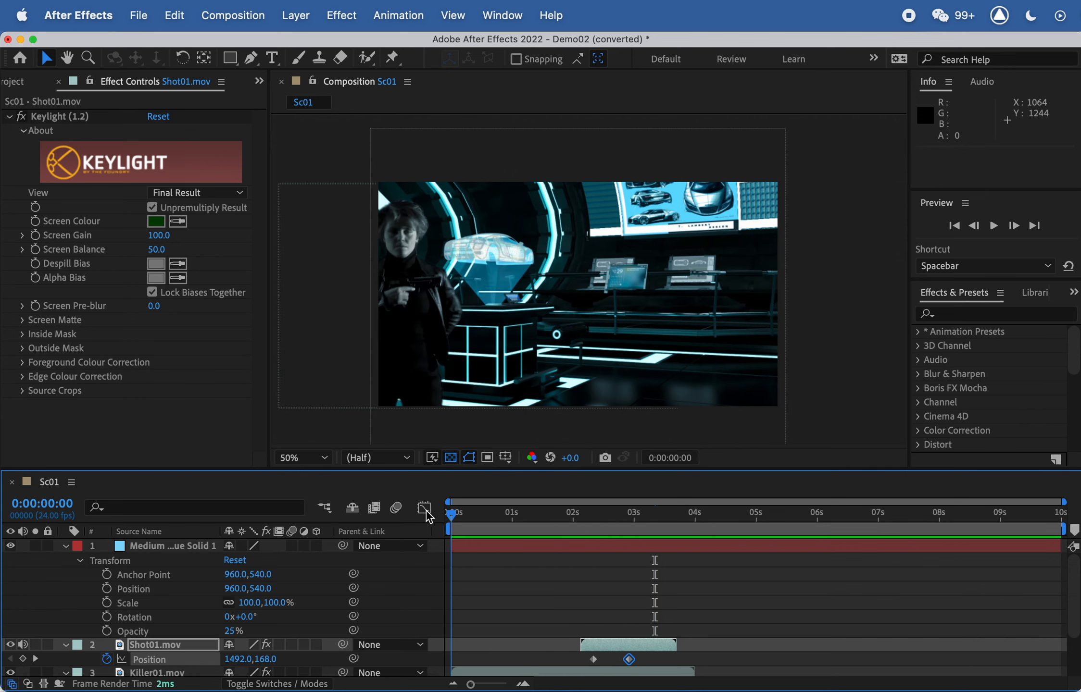
{"action": "key", "text": "space"}
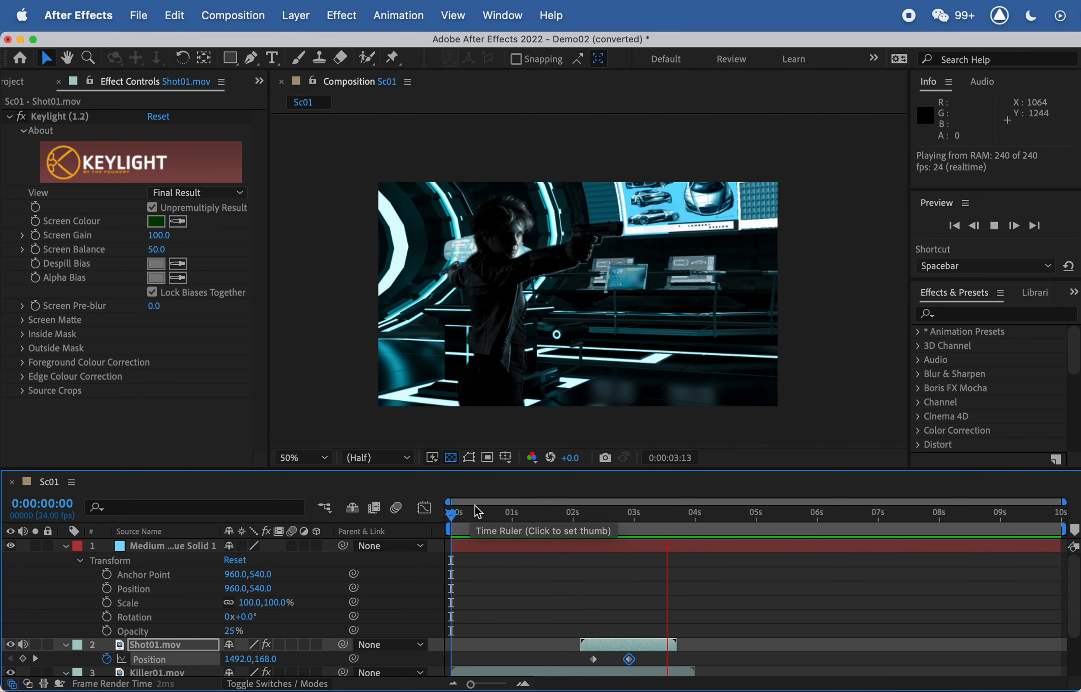
{"action": "key", "text": "space"}
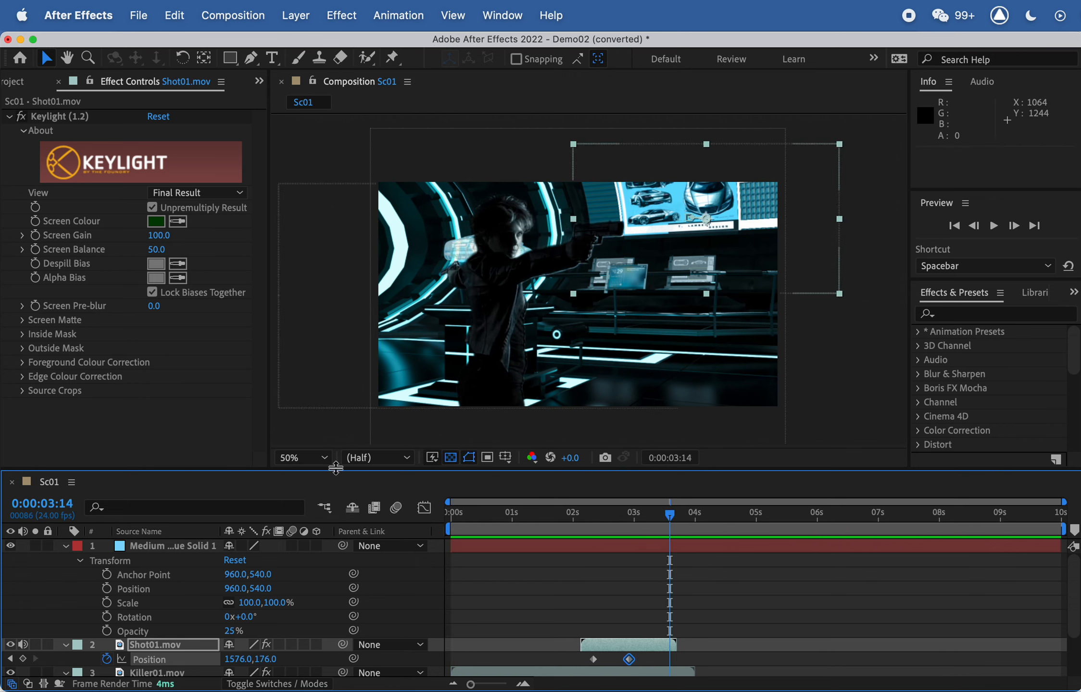
Step: Create a new 1920 x 1080, 24 fps, 10-second composition from the HDTV 1080 24 preset and rename it Sc02
{"action": "left_click", "coordinate": [59, 83]}
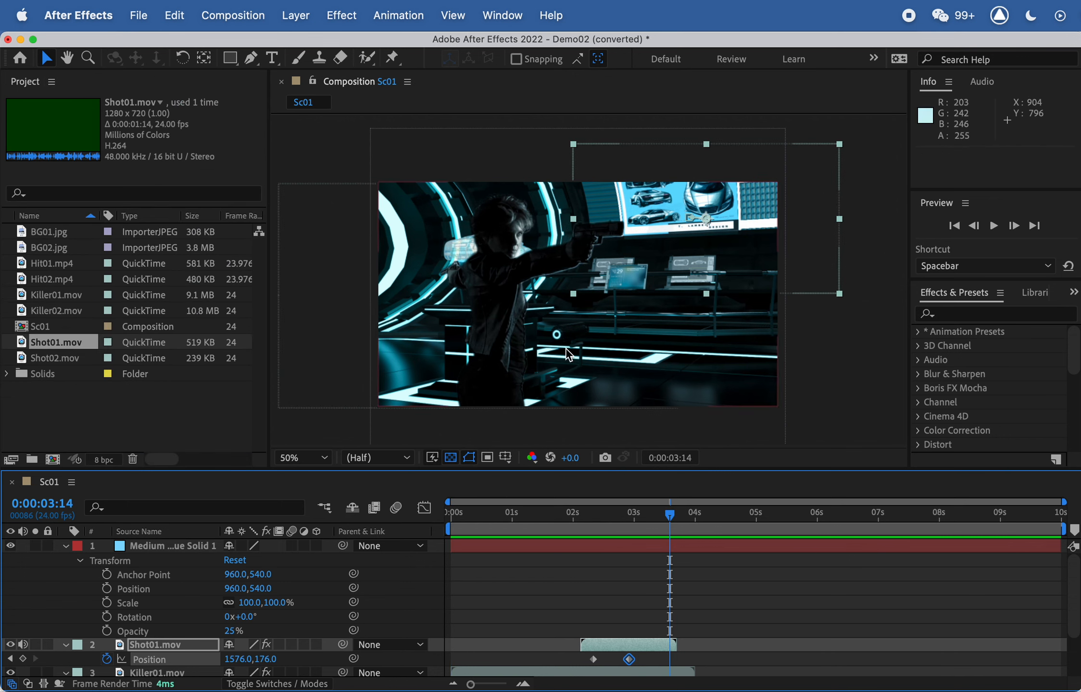
{"action": "left_click", "coordinate": [60, 326]}
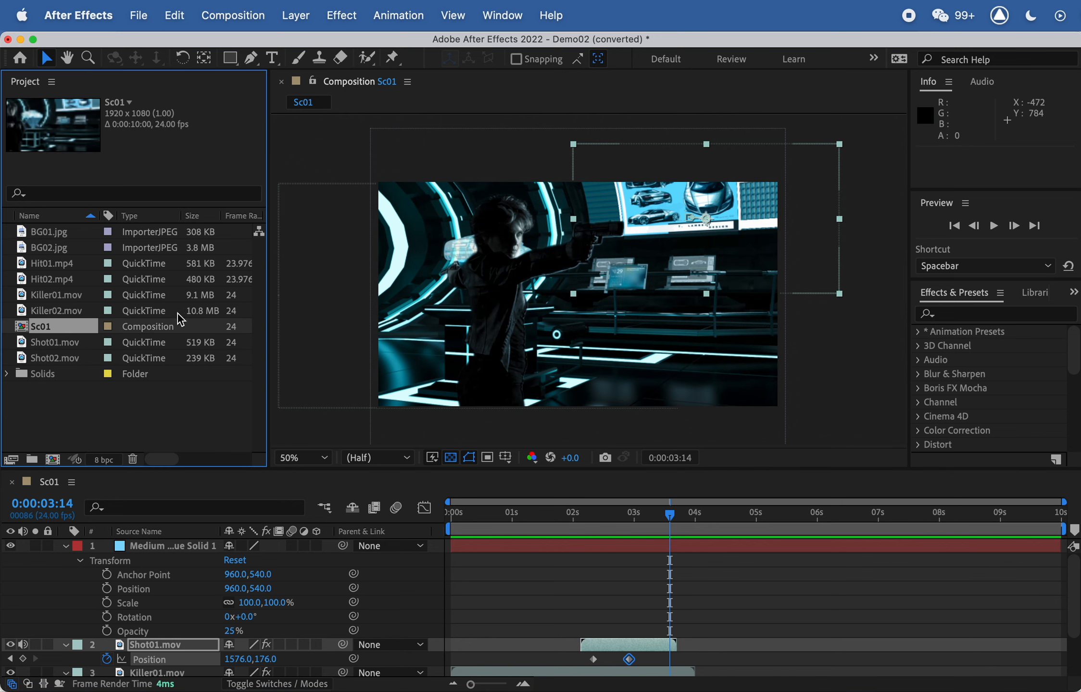
{"action": "left_click", "coordinate": [47, 249]}
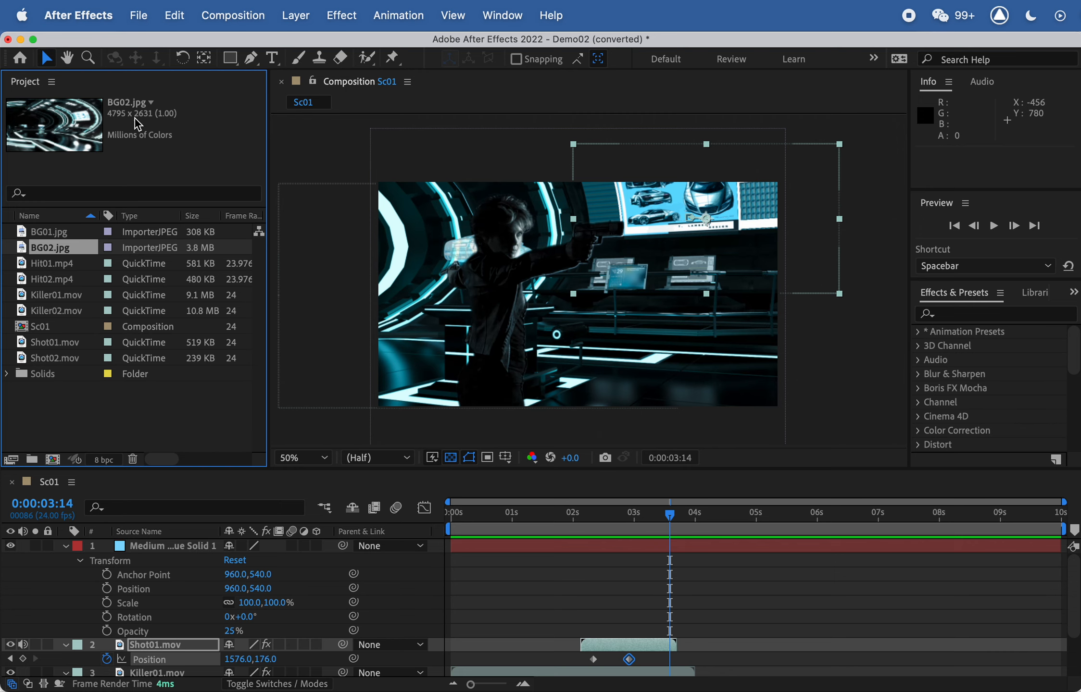
{"action": "left_click", "coordinate": [233, 15]}
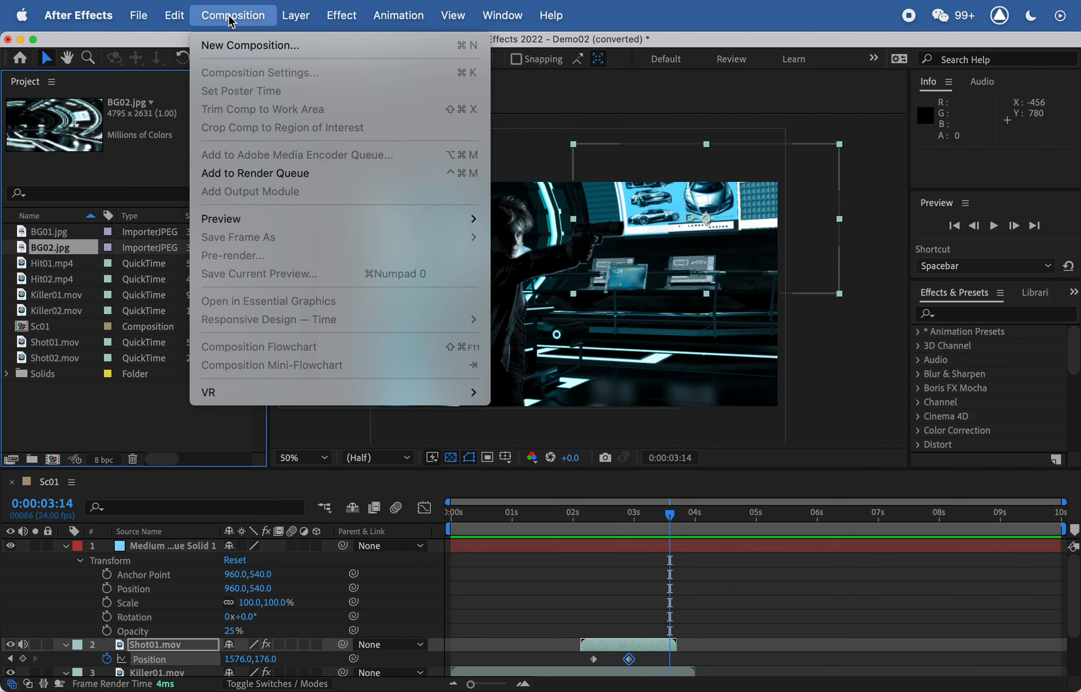
{"action": "left_click", "coordinate": [235, 47]}
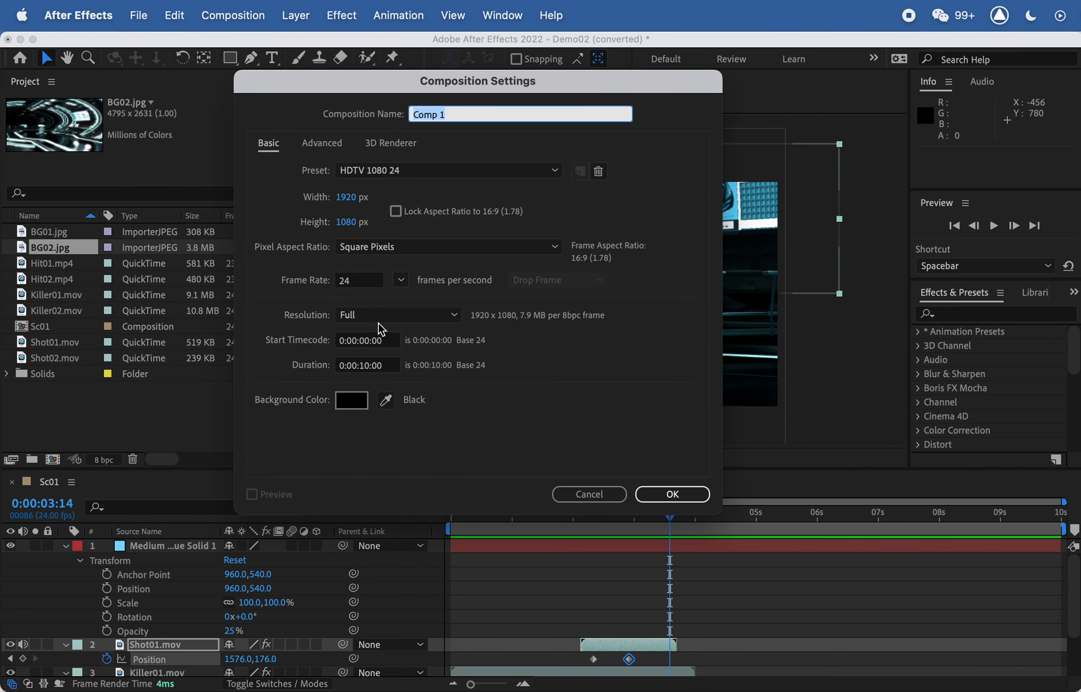
{"action": "left_click", "coordinate": [662, 495]}
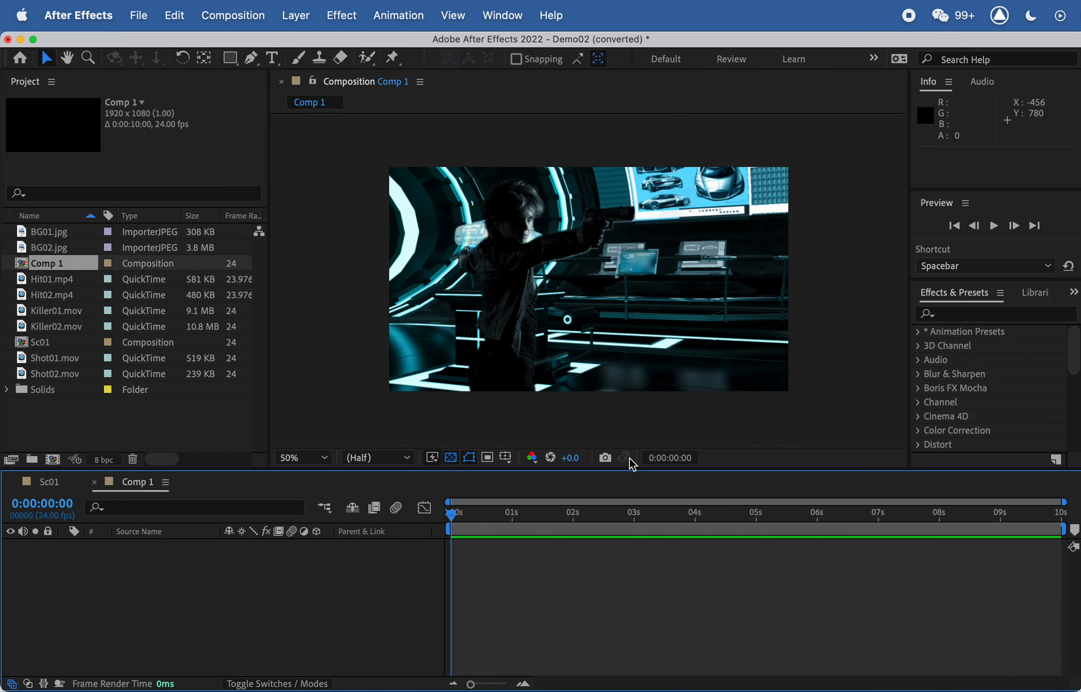
{"action": "left_click", "coordinate": [63, 263]}
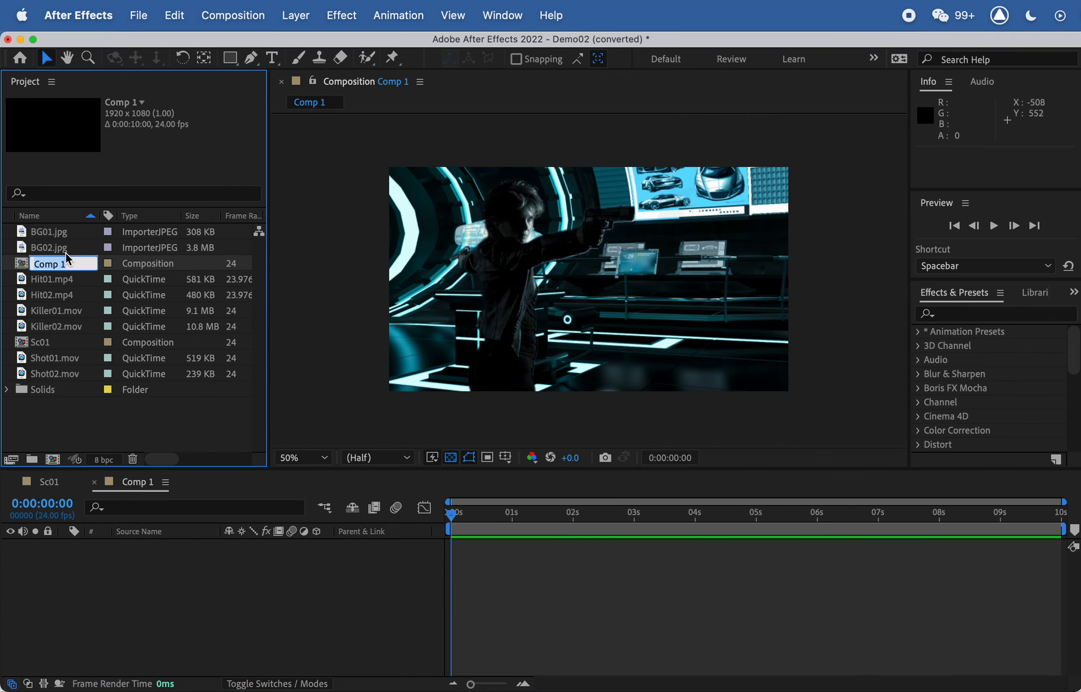
{"action": "type", "text": "Sc02"}
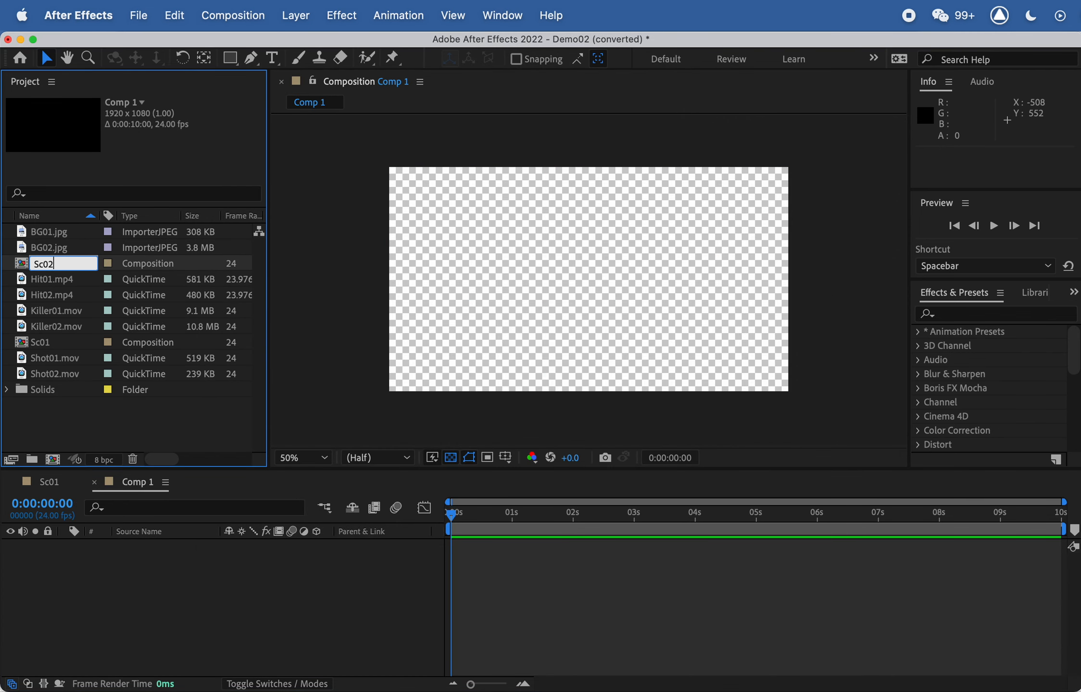
{"action": "key", "text": "Return"}
{"action": "left_click", "coordinate": [147, 559]}
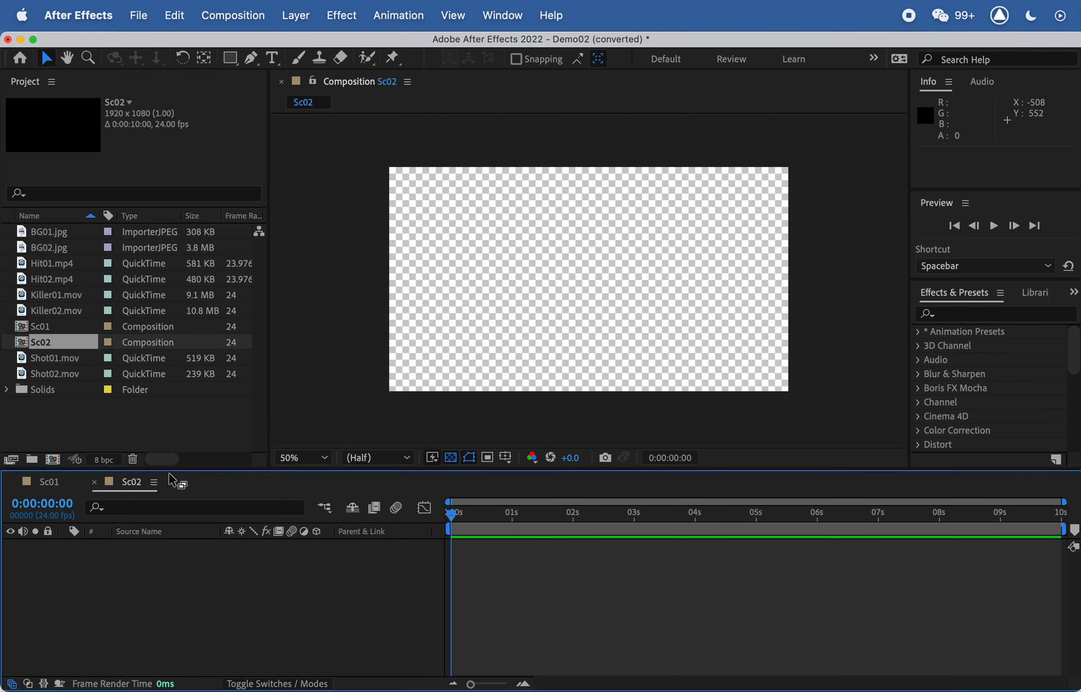
Step: Add BG02.jpg to Sc02, scale it to 53% and position it at about 724, 528
{"action": "left_click_drag", "start_coordinate": [59, 247], "coordinate": [185, 569]}
{"action": "left_click", "coordinate": [186, 549]}
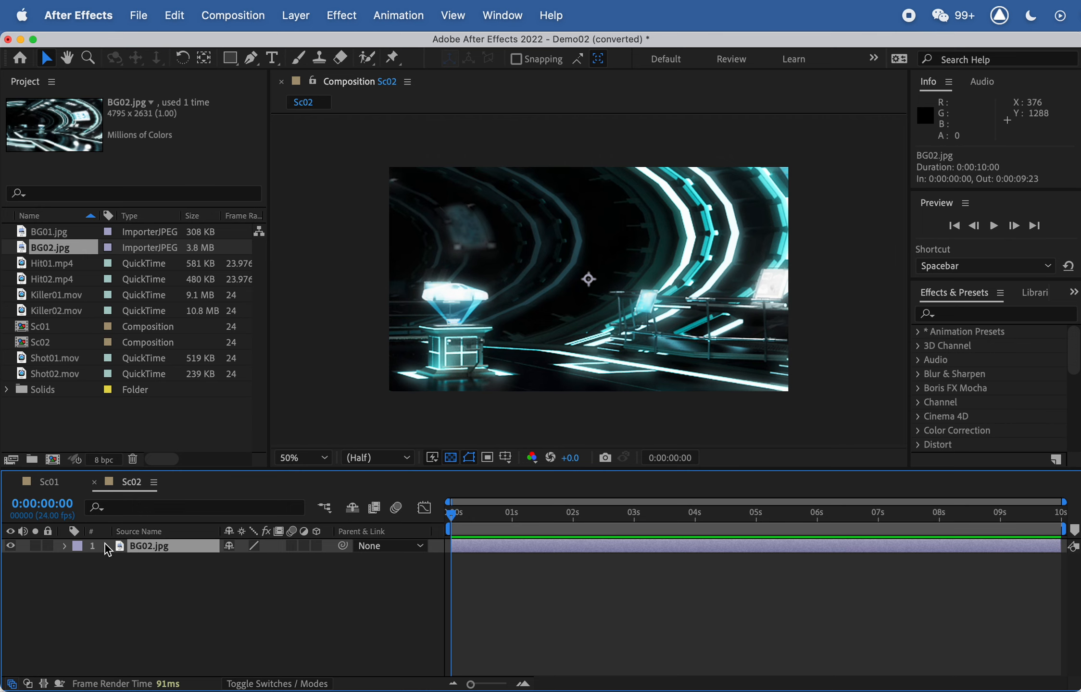
{"action": "key", "text": "s"}
{"action": "left_click_drag", "start_coordinate": [277, 563], "coordinate": [230, 560]}
{"action": "left_click_drag", "start_coordinate": [723, 368], "coordinate": [674, 366]}
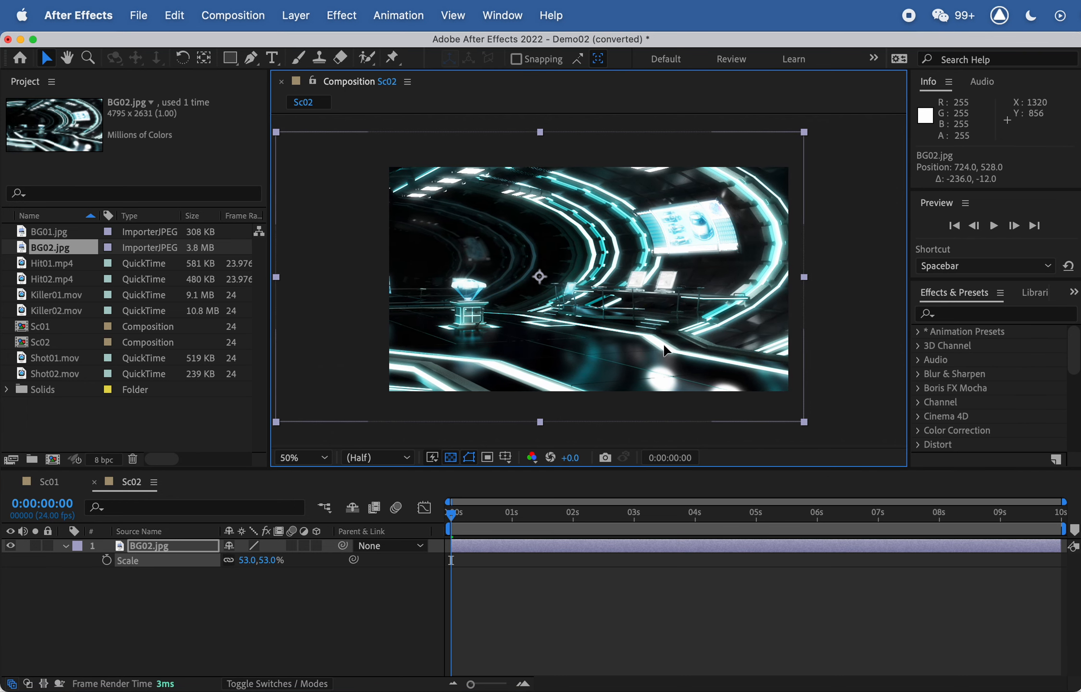
Step: Examine the background framing in Sc01 by hiding the Killer01.mov layer and showing it again
{"action": "left_click", "coordinate": [53, 484]}
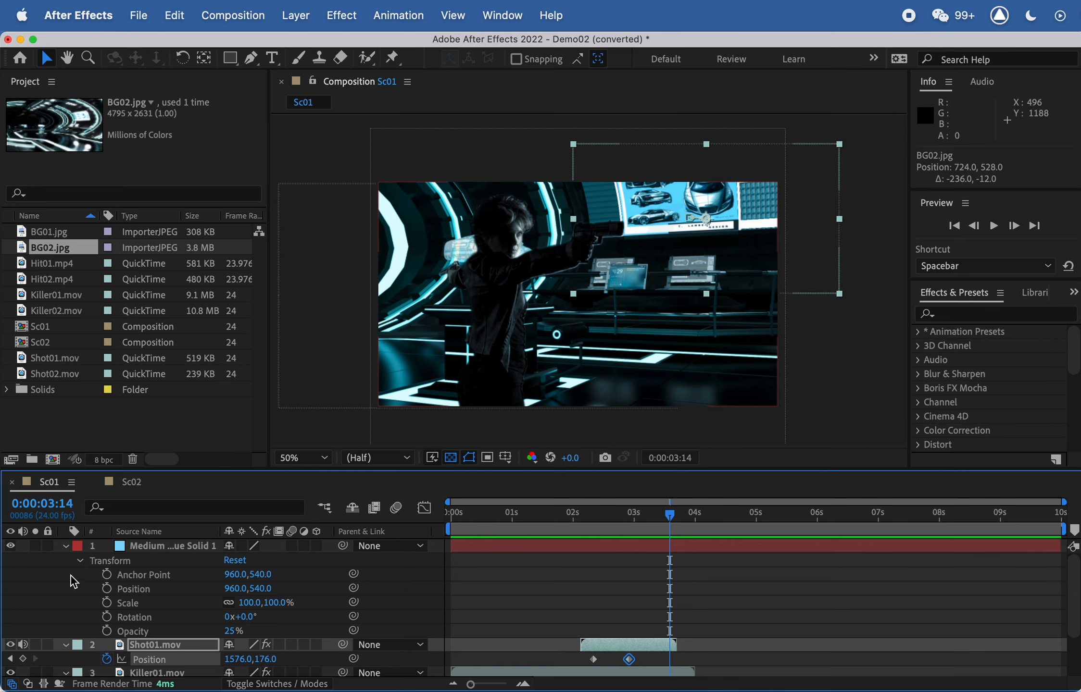
{"action": "left_click", "coordinate": [11, 673]}
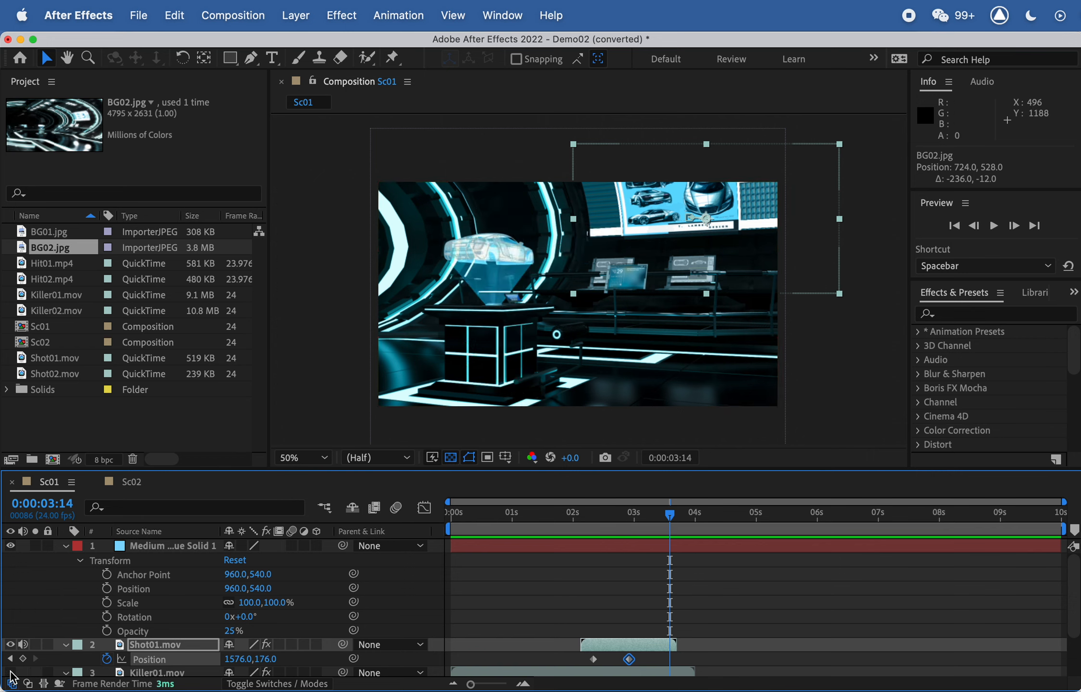
{"action": "left_click", "coordinate": [11, 673]}
{"action": "left_click", "coordinate": [10, 673]}
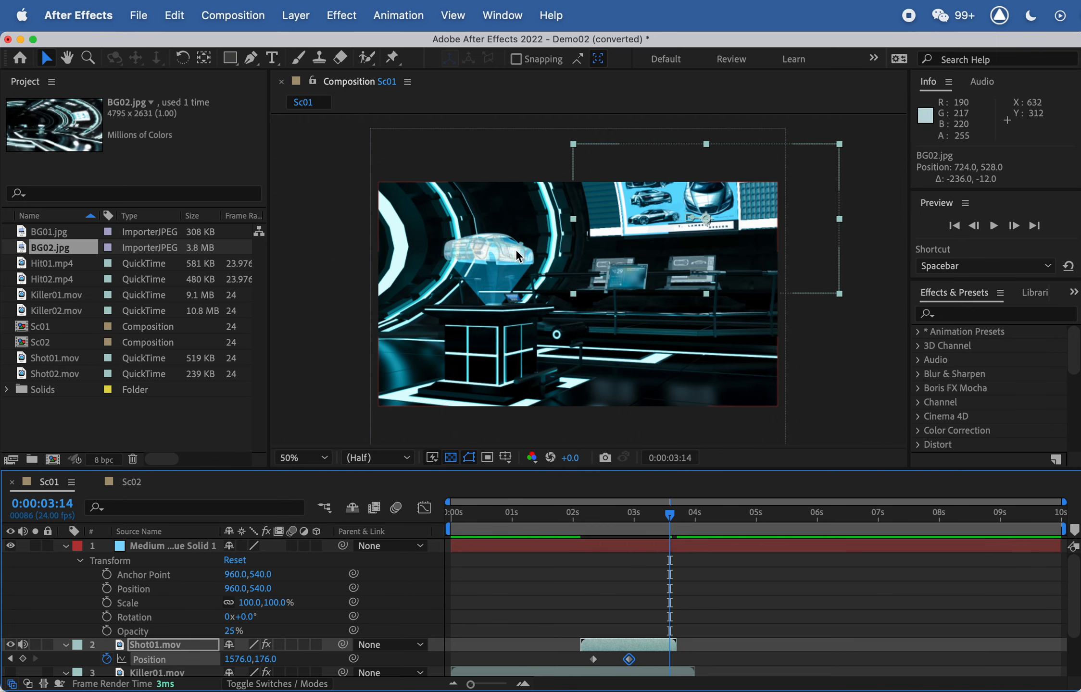
{"action": "left_click", "coordinate": [11, 672]}
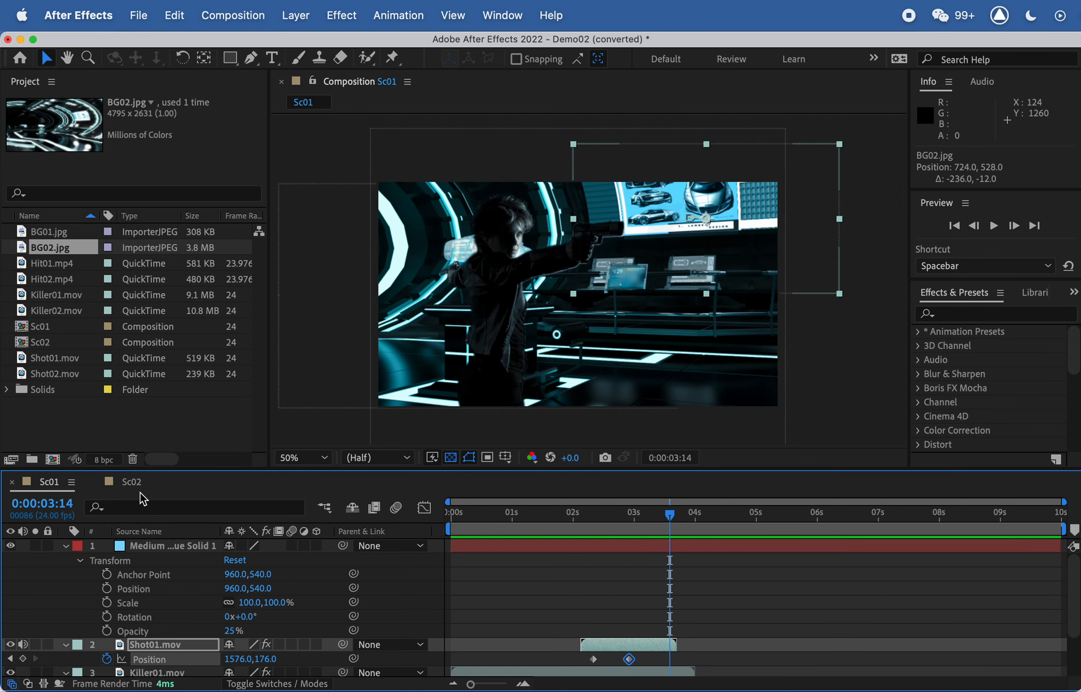
Step: Enlarge BG02.jpg in Sc02 to 67% and reposition it to about 360, 460 so the screen and curved lights fill the frame
{"action": "left_click", "coordinate": [131, 482]}
{"action": "left_click_drag", "start_coordinate": [575, 297], "coordinate": [565, 294]}
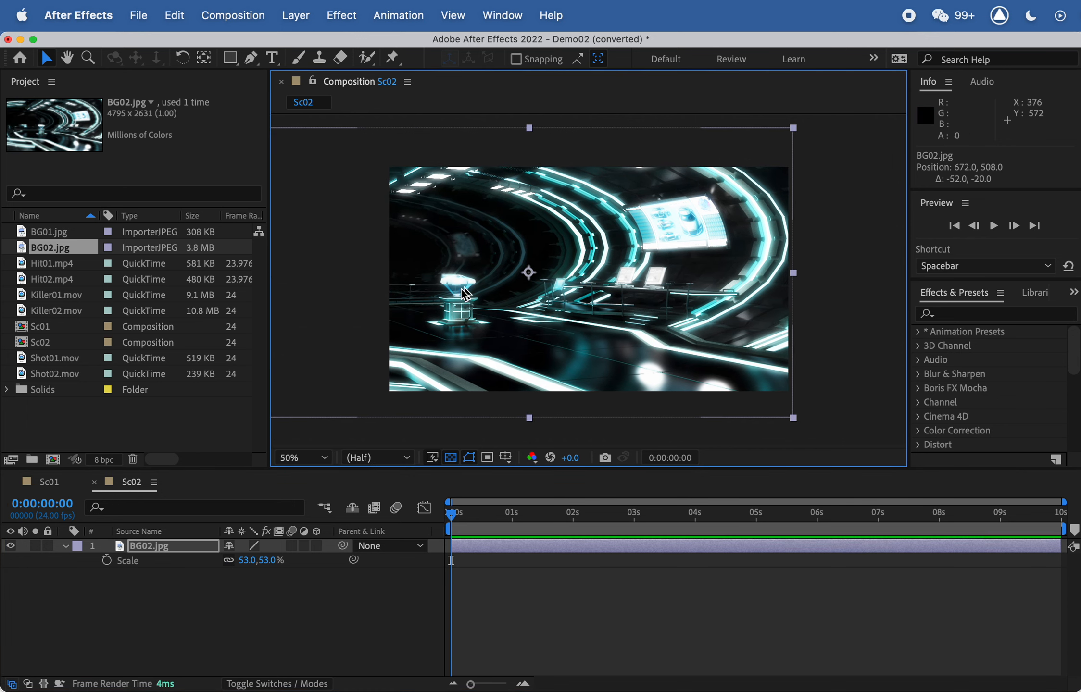
{"action": "left_click_drag", "start_coordinate": [456, 285], "coordinate": [462, 292]}
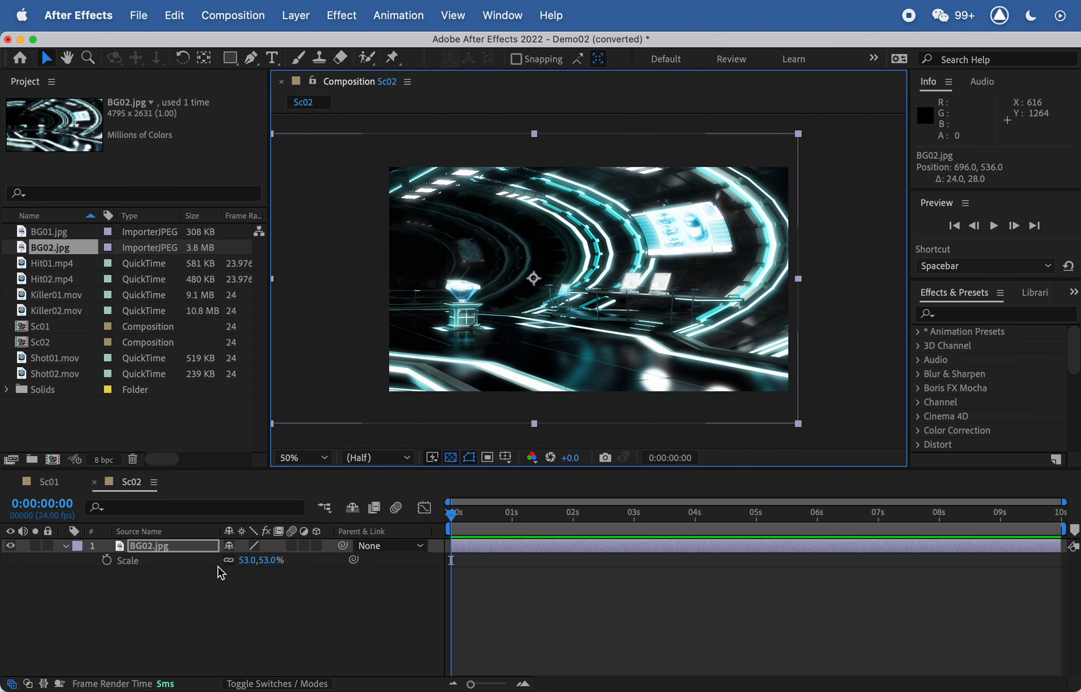
{"action": "left_click_drag", "start_coordinate": [267, 562], "coordinate": [278, 561]}
{"action": "left_click_drag", "start_coordinate": [681, 284], "coordinate": [611, 267]}
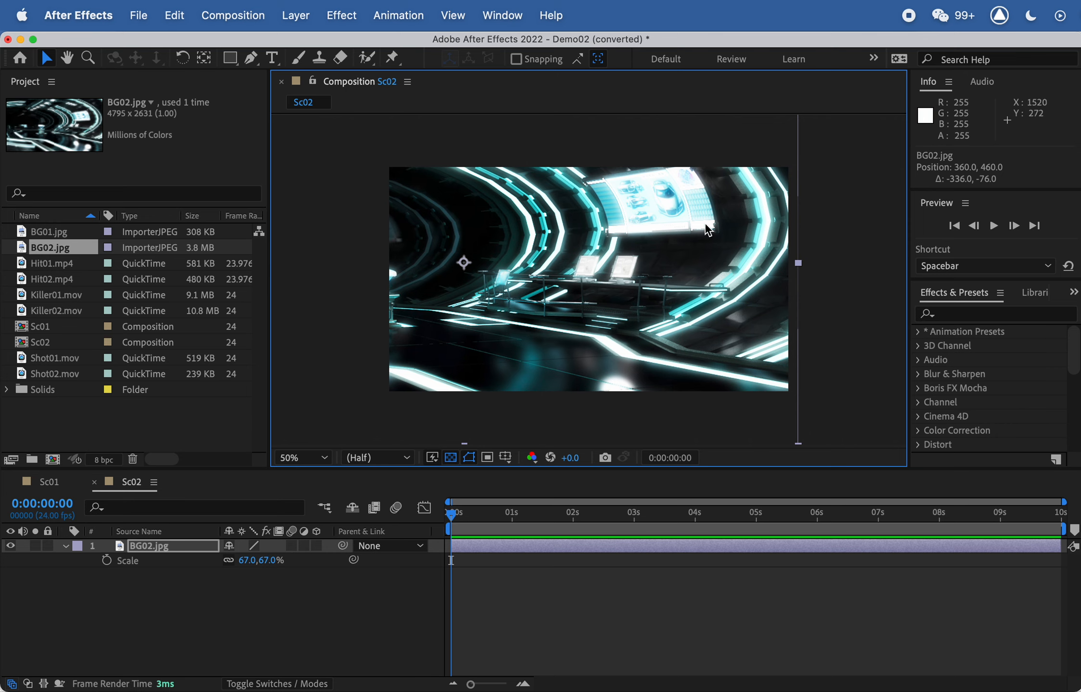
Step: Add Killer02.mov from the project to Sc02 as the layer above BG02.jpg
{"action": "left_click_drag", "start_coordinate": [60, 310], "coordinate": [149, 558]}
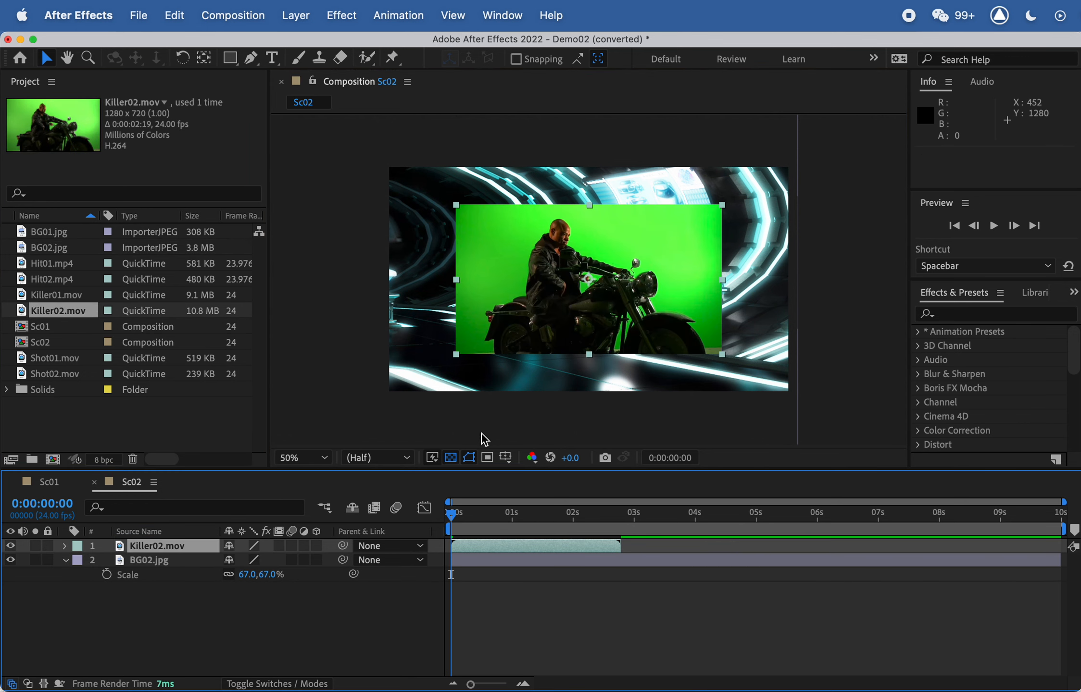
Step: Scale the Killer02.mov layer in Sc02 to 150% so it fills the frame
{"action": "key", "text": "s"}
{"action": "left_click", "coordinate": [262, 560]}
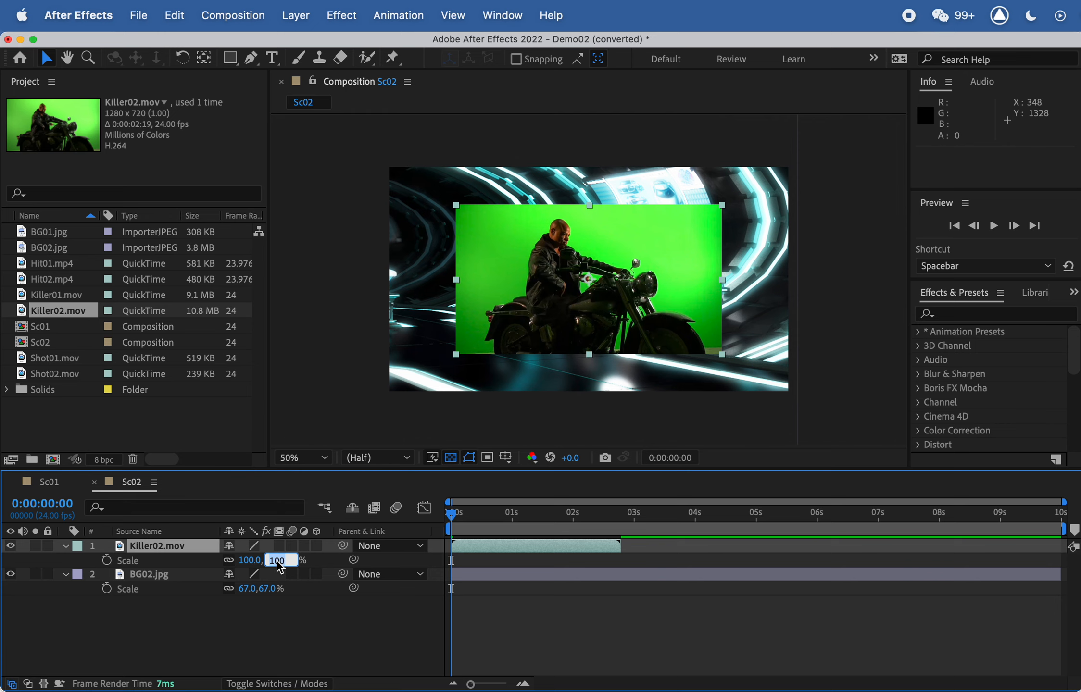
{"action": "type", "text": "150"}
{"action": "key", "text": "Return"}
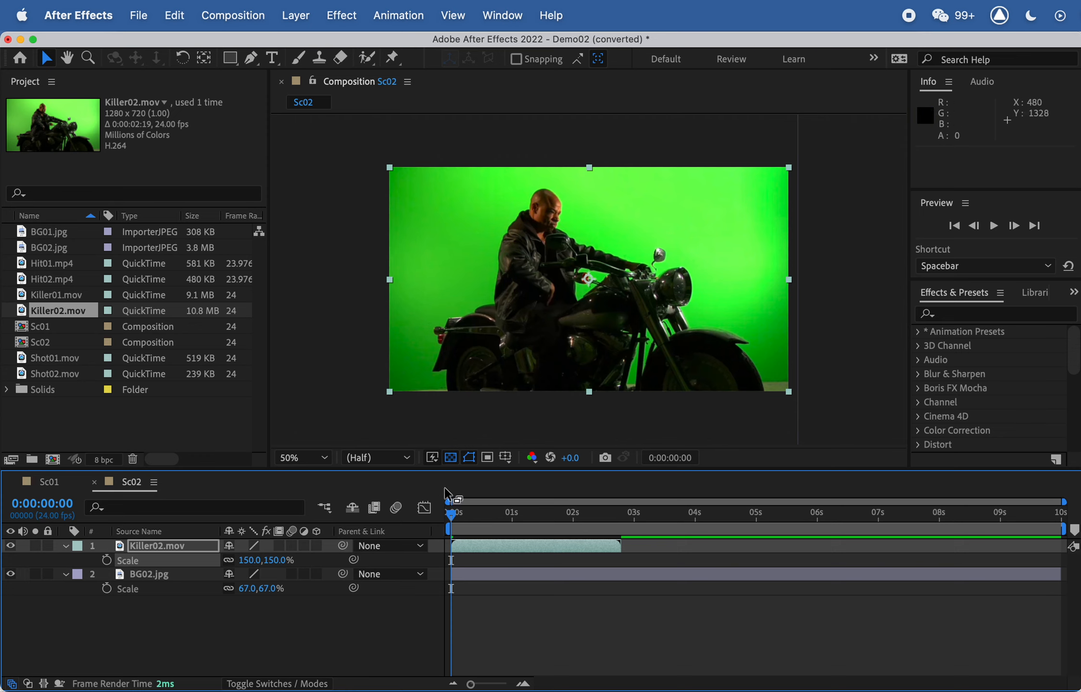
Step: Find the Keylight (1.2) effect and apply it to the Killer02.mov layer
{"action": "right_click", "coordinate": [201, 546]}
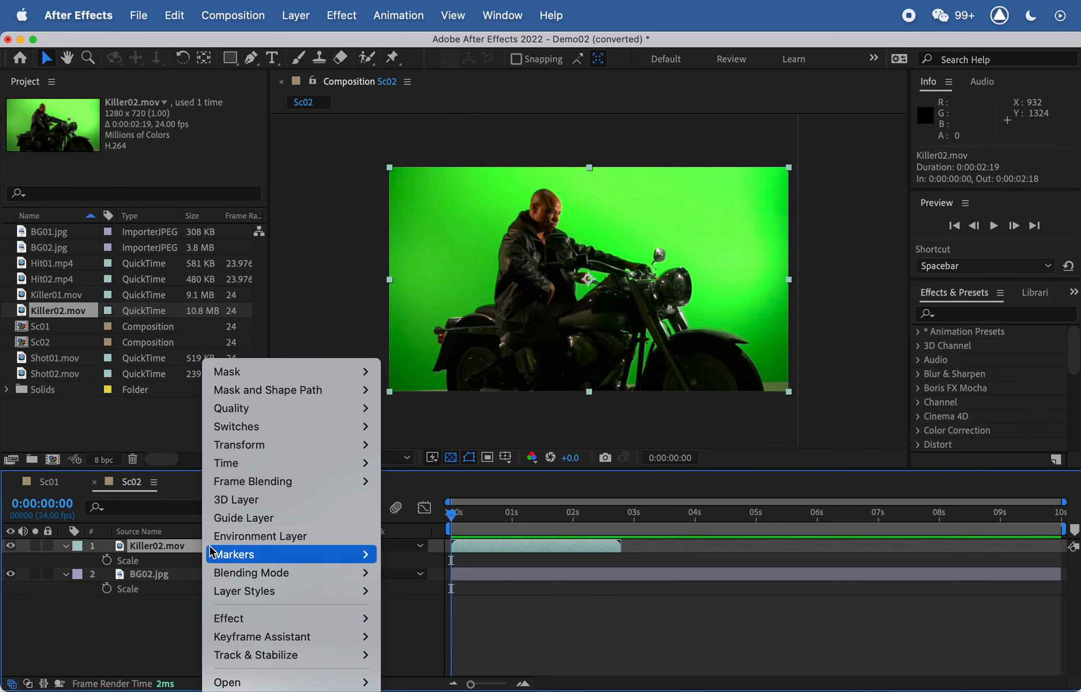
{"action": "left_click", "coordinate": [785, 600]}
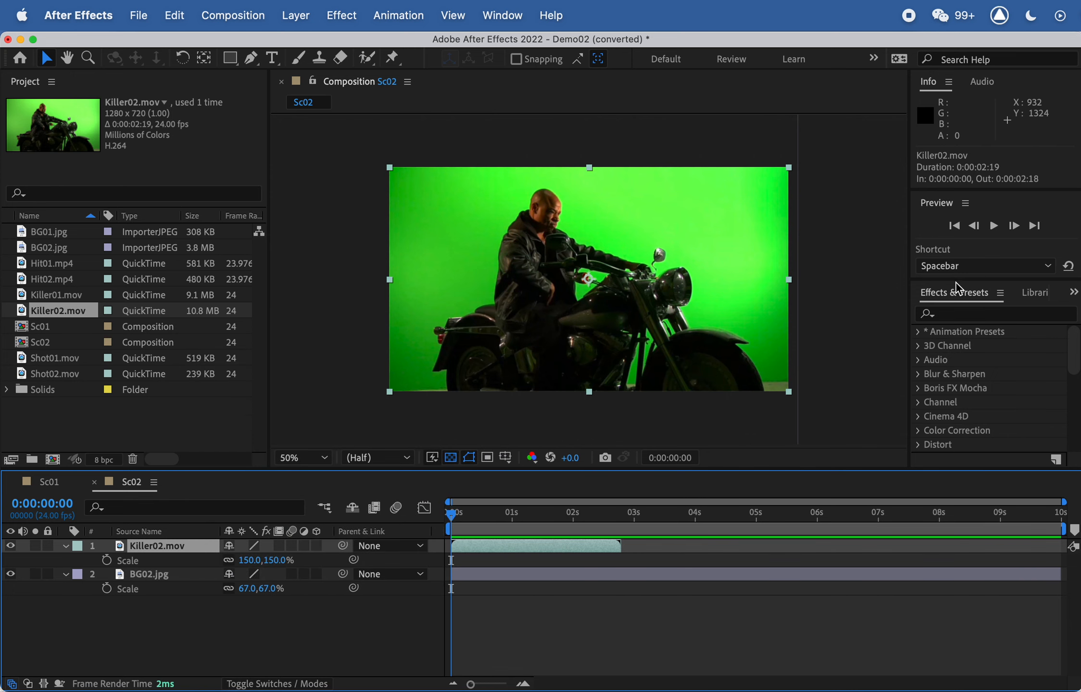
{"action": "left_click", "coordinate": [971, 317]}
{"action": "type", "text": "keylight"}
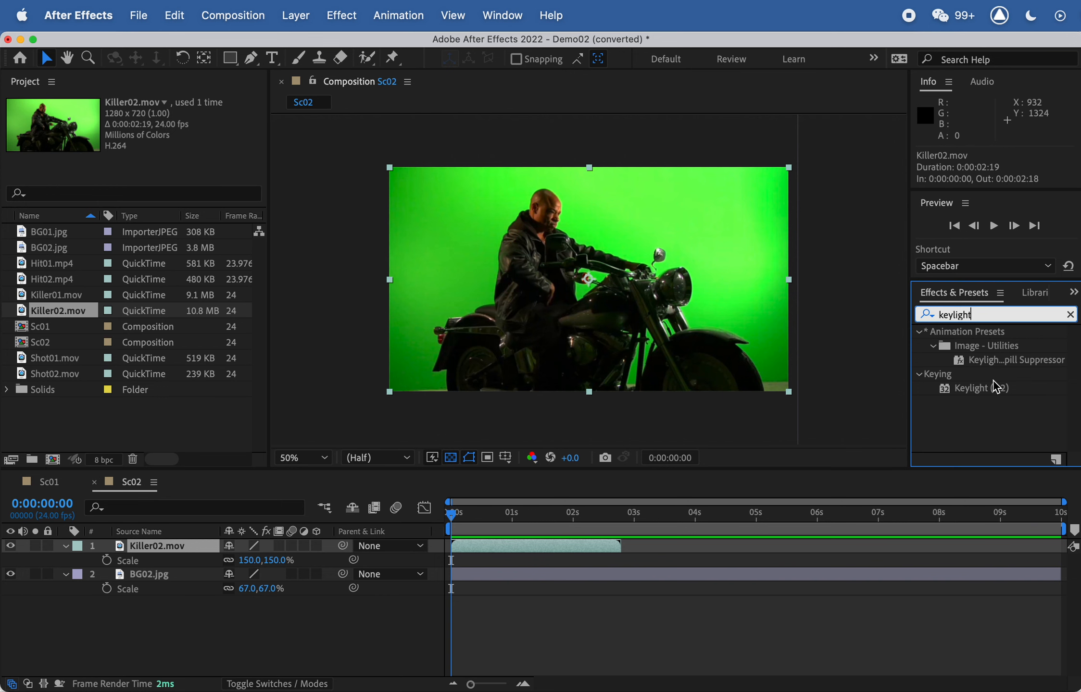
{"action": "left_click_drag", "start_coordinate": [995, 386], "coordinate": [145, 548]}
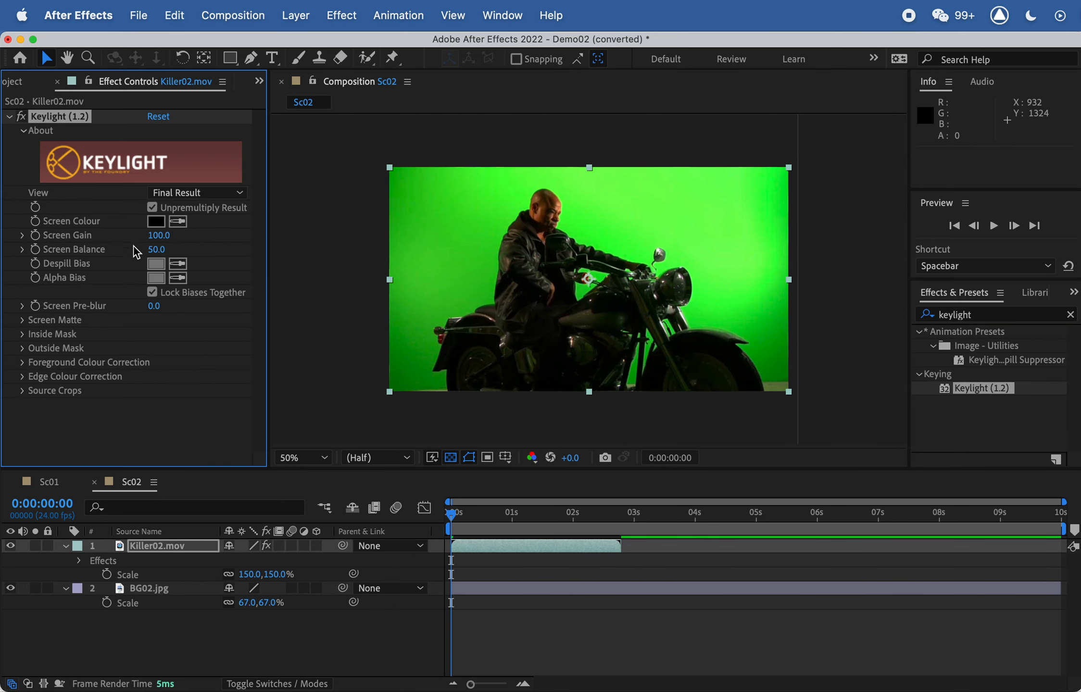
Step: Sample the green backdrop behind the rider as Keylight's Screen Colour and set Screen Gain to 126
{"action": "left_click", "coordinate": [178, 221]}
{"action": "left_click", "coordinate": [484, 214]}
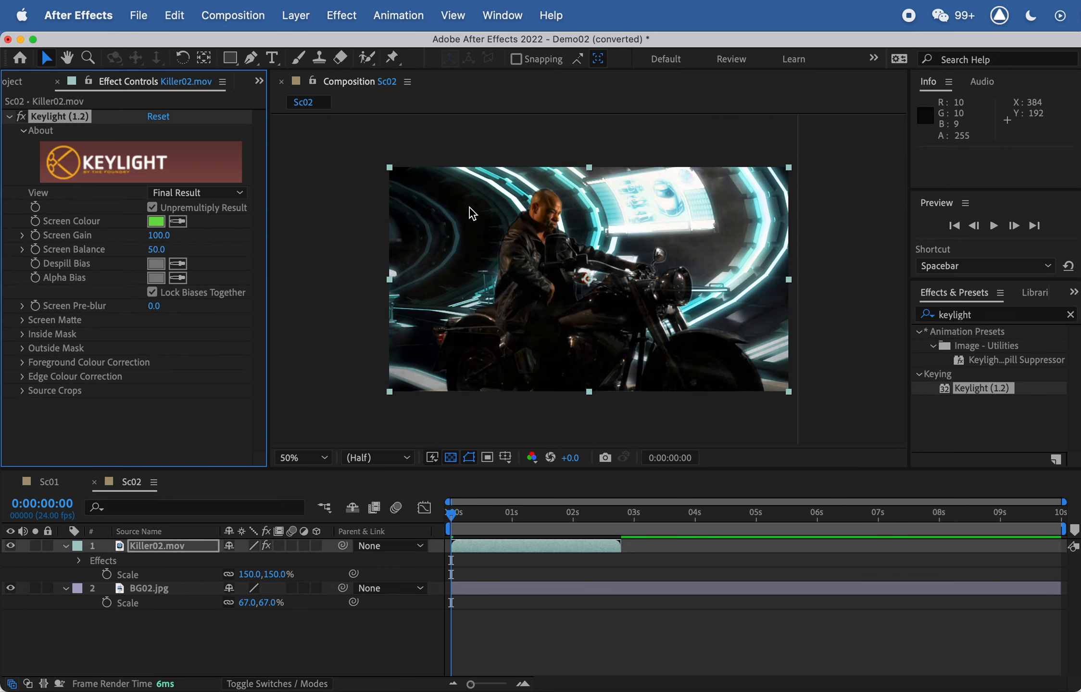
{"action": "left_click_drag", "start_coordinate": [163, 235], "coordinate": [166, 235]}
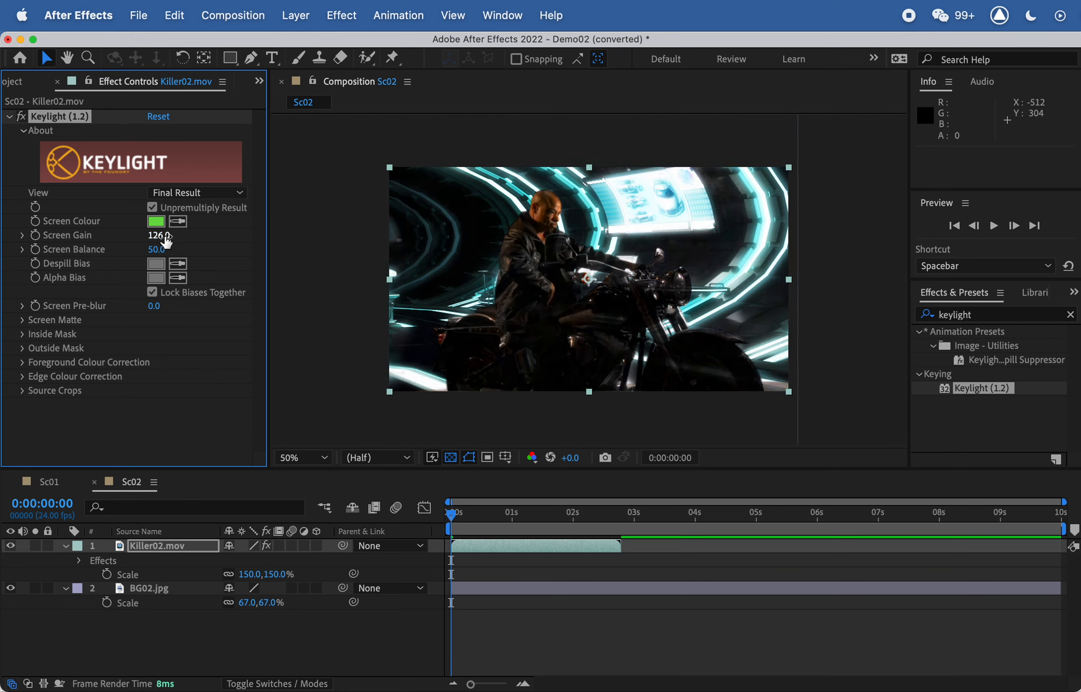
Step: Hide BG02.jpg and refine Keylight's Screen Matte on Killer02.mov with Clip Black 15 and Clip White 66
{"action": "left_click", "coordinate": [10, 588]}
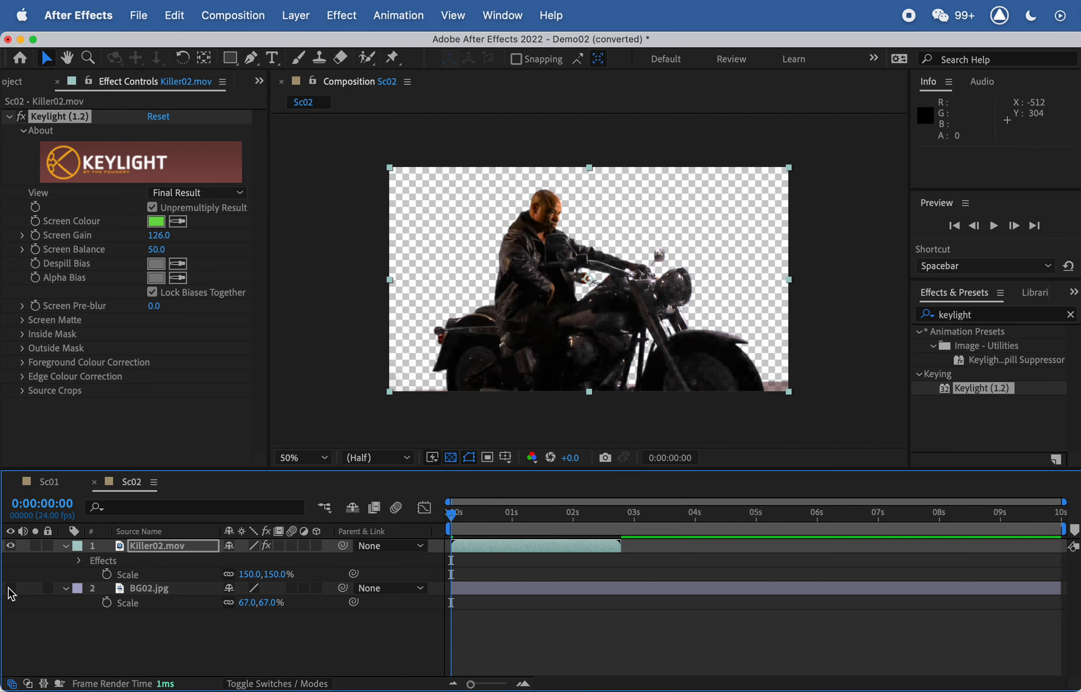
{"action": "key", "text": "slash"}
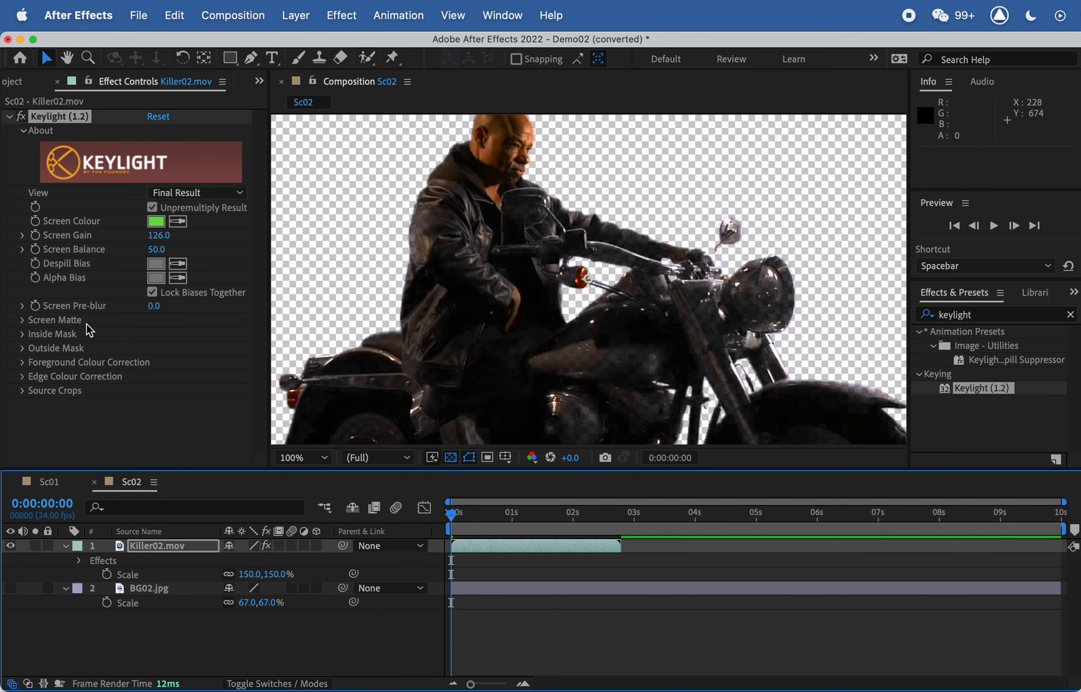
{"action": "left_click", "coordinate": [22, 320]}
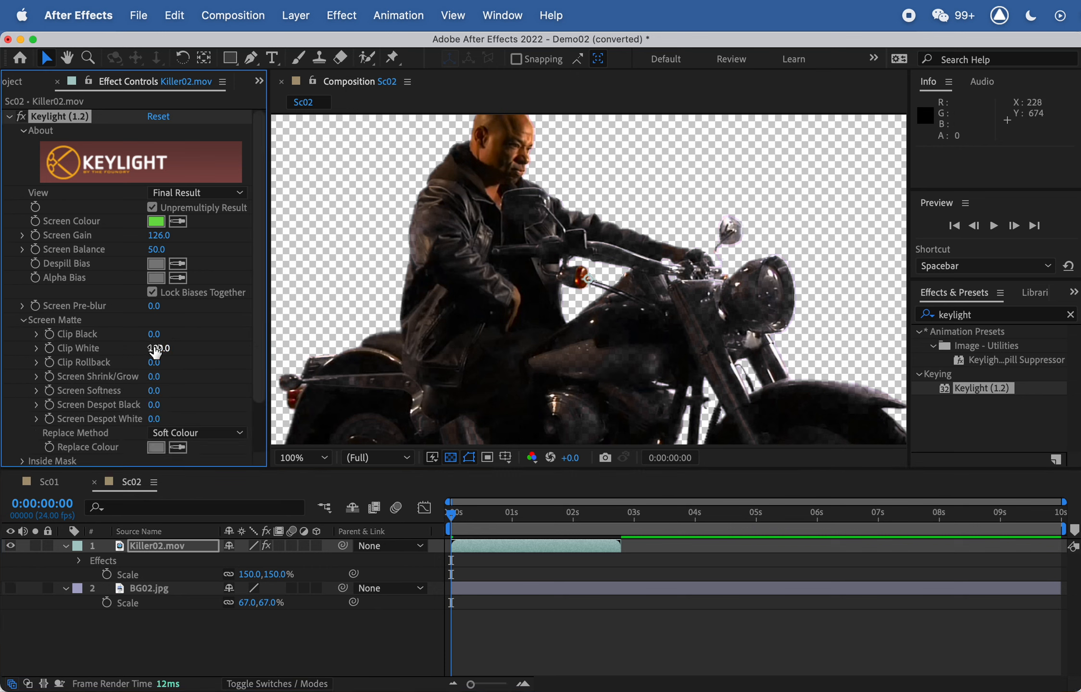
{"action": "left_click_drag", "start_coordinate": [151, 336], "coordinate": [159, 349]}
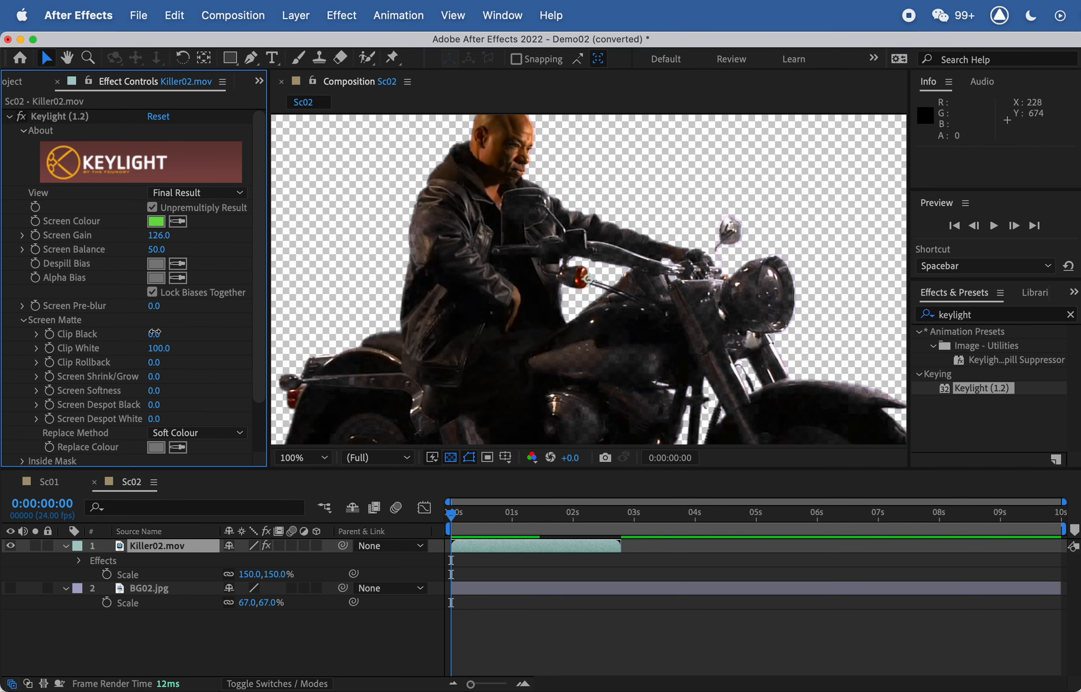
{"action": "left_click", "coordinate": [156, 332]}
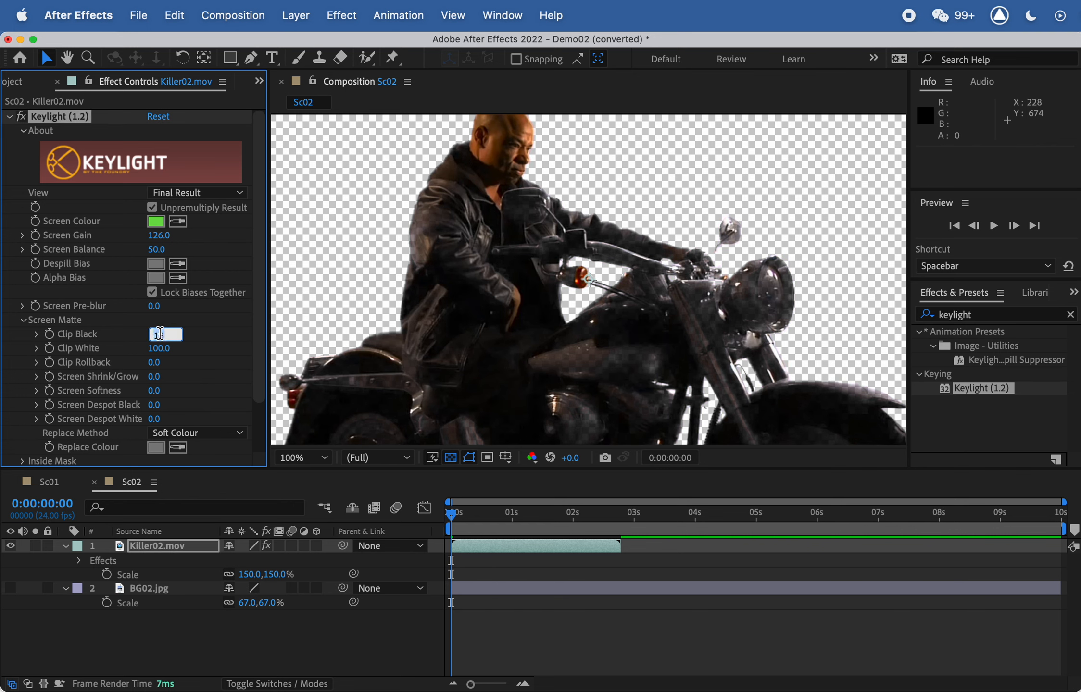
{"action": "type", "text": "15"}
{"action": "key", "text": "Return"}
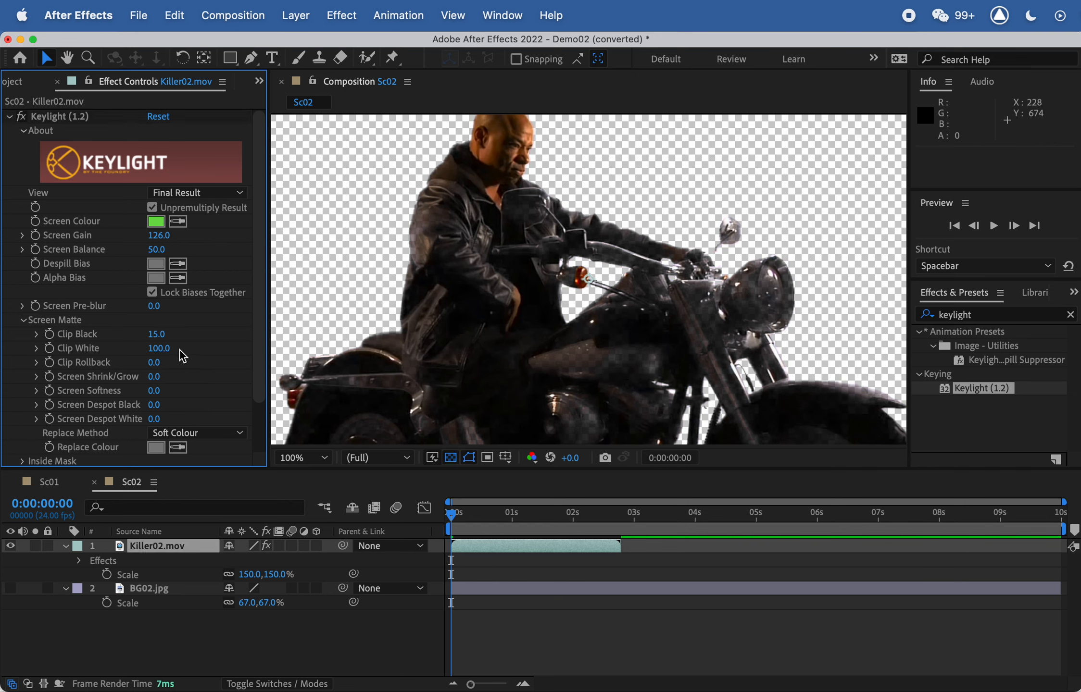
{"action": "left_click_drag", "start_coordinate": [161, 348], "coordinate": [141, 347]}
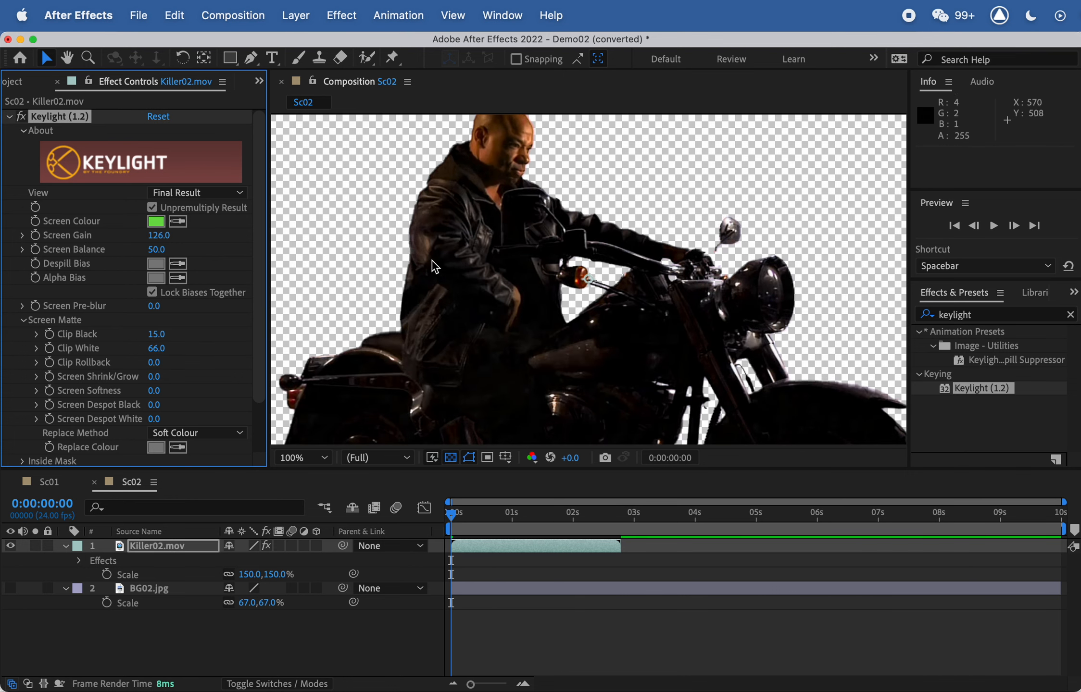
Step: Inspect the key's edges up close, then set Screen Shrink/Grow to -1 and Screen Softness to 1 on Killer02.mov
{"action": "key", "text": "h"}
{"action": "left_click_drag", "start_coordinate": [490, 283], "coordinate": [477, 187]}
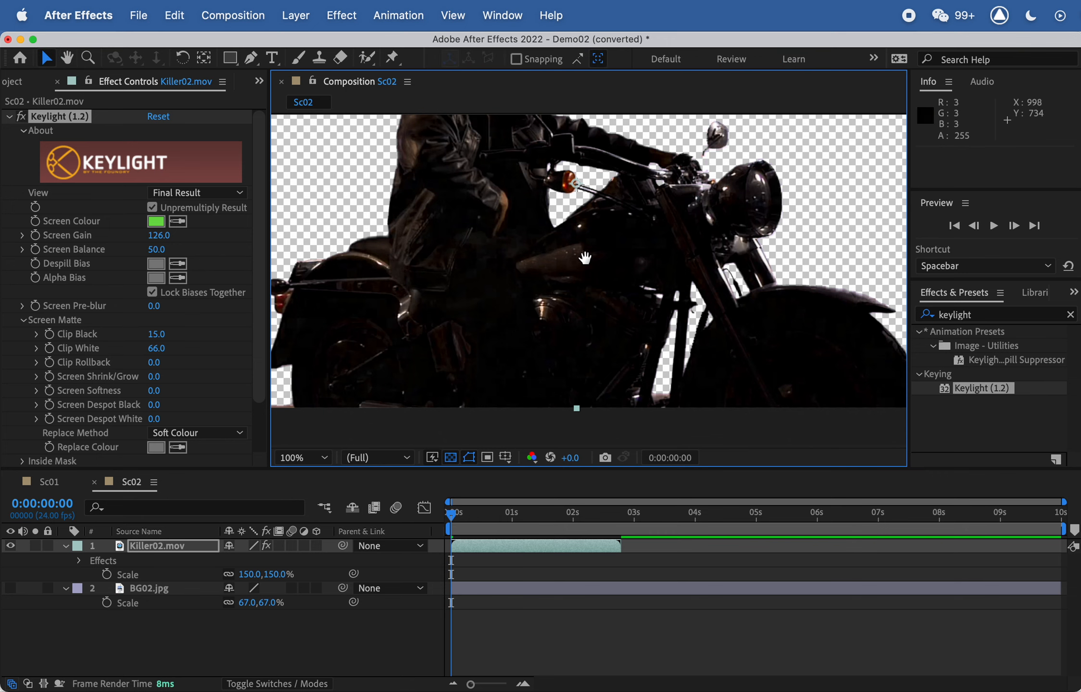
{"action": "key", "text": "space"}
{"action": "left_click_drag", "start_coordinate": [557, 230], "coordinate": [483, 369]}
{"action": "left_click_drag", "start_coordinate": [447, 278], "coordinate": [518, 258]}
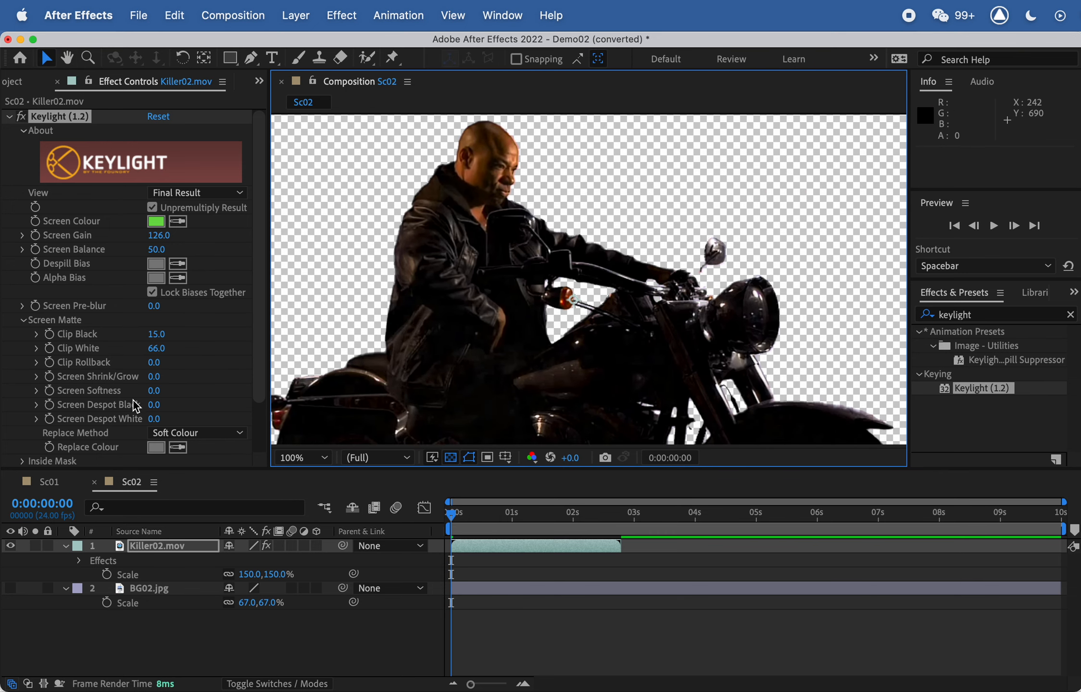
{"action": "left_click", "coordinate": [155, 377]}
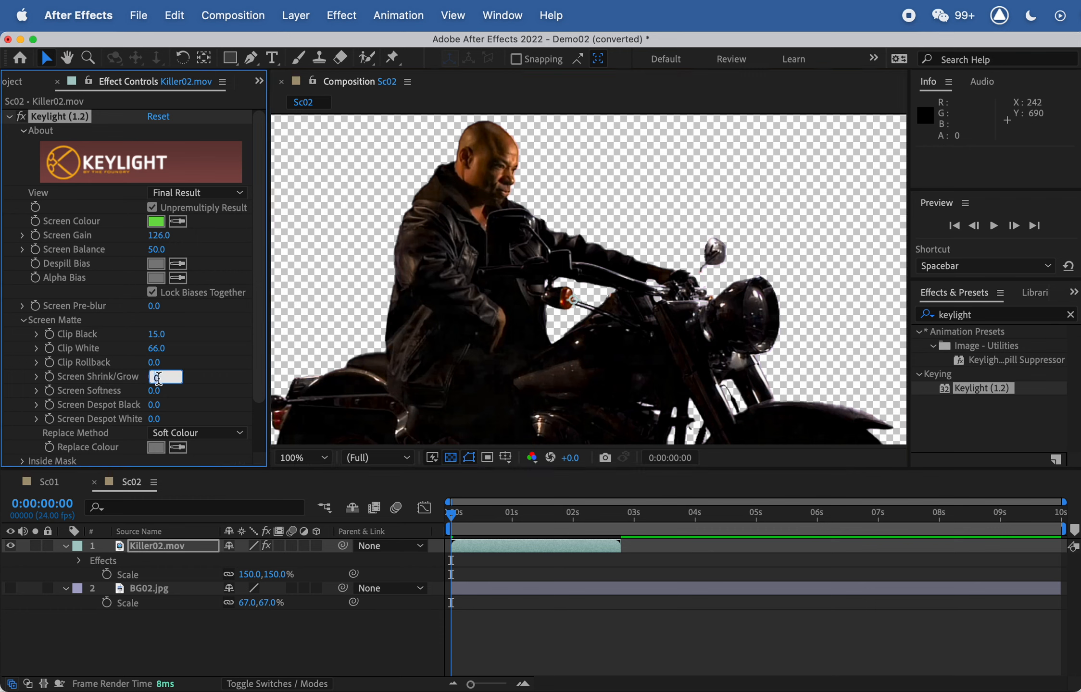
{"action": "key", "text": "Return"}
{"action": "left_click", "coordinate": [153, 390]}
{"action": "type", "text": "1"}
{"action": "key", "text": "Return"}
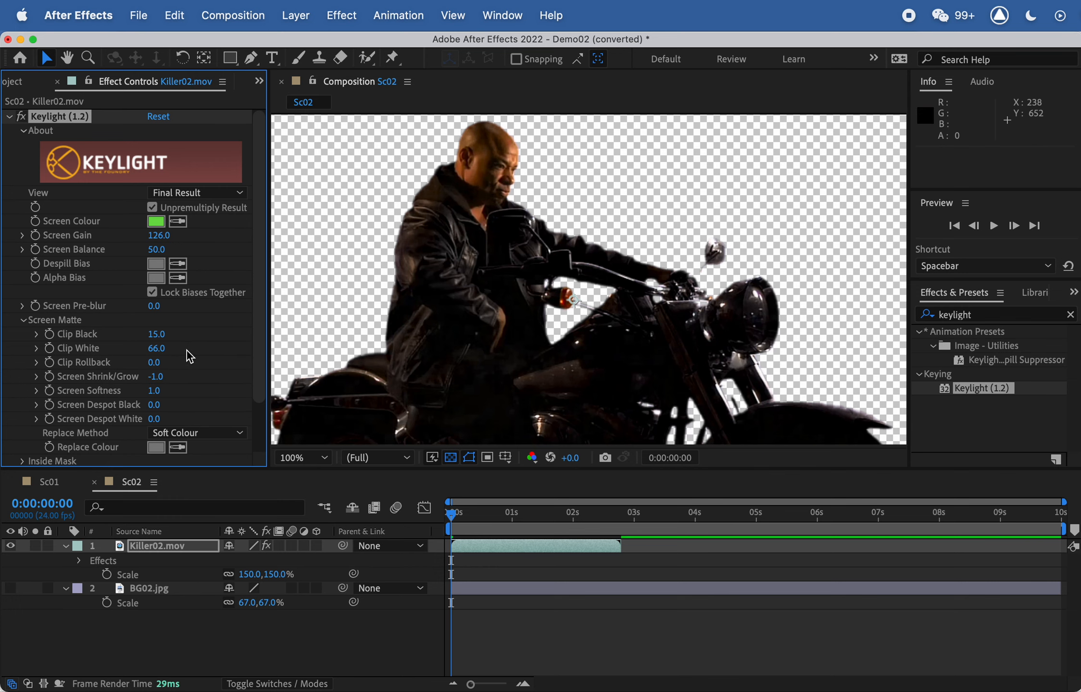
{"action": "scroll", "coordinate": [556, 364], "scroll_direction": "down", "scroll_amount": 1}
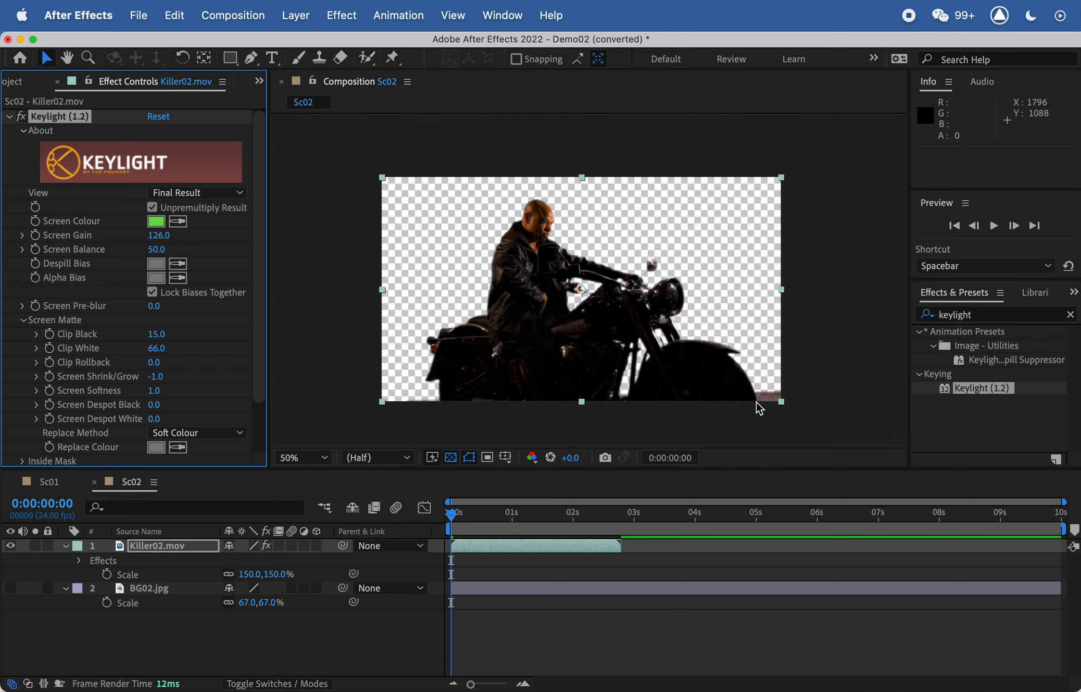
Step: Move Killer02.mov to about 1232, 608 so the aimed gun stays in frame, and show BG02.jpg again
{"action": "left_click_drag", "start_coordinate": [572, 338], "coordinate": [617, 352]}
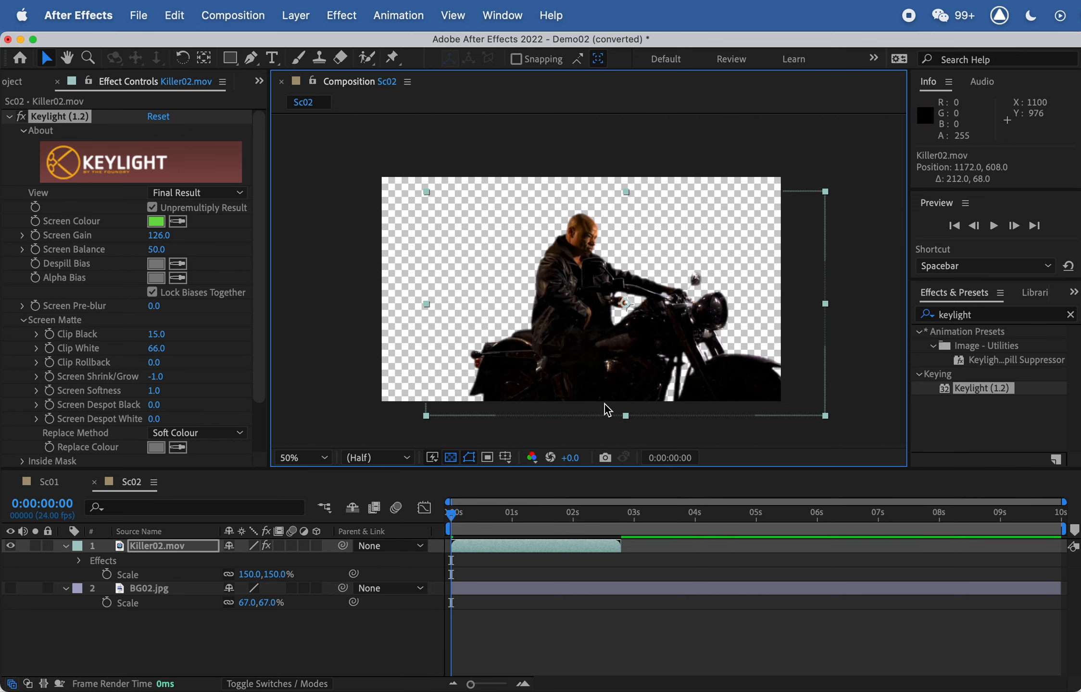
{"action": "left_click_drag", "start_coordinate": [491, 516], "coordinate": [544, 513]}
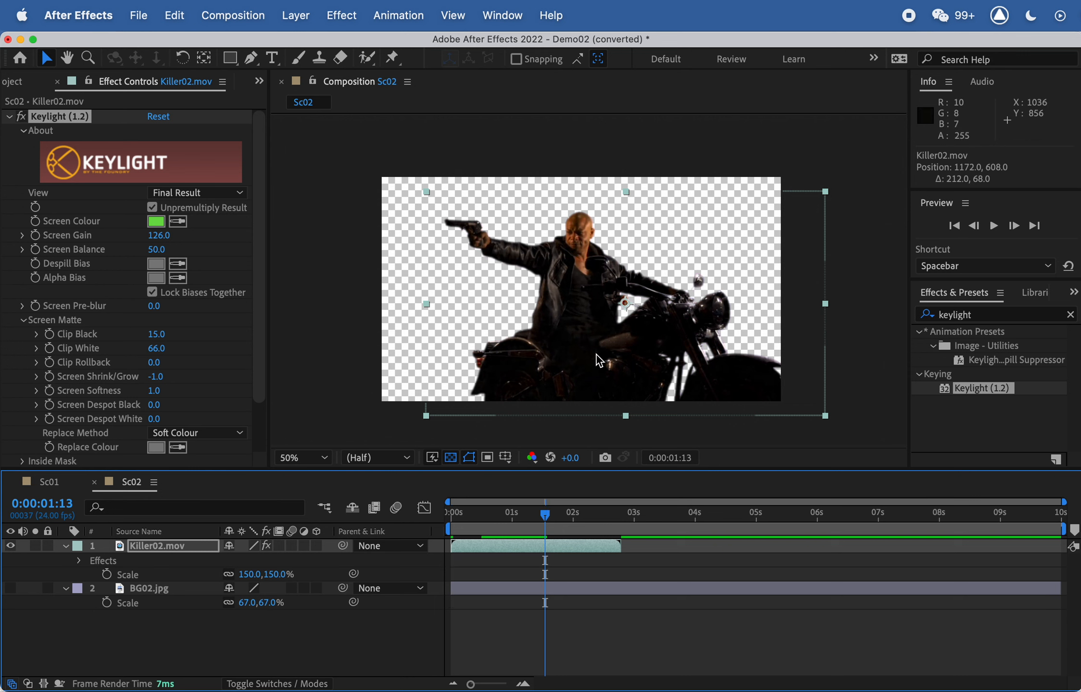
{"action": "left_click_drag", "start_coordinate": [596, 354], "coordinate": [608, 355]}
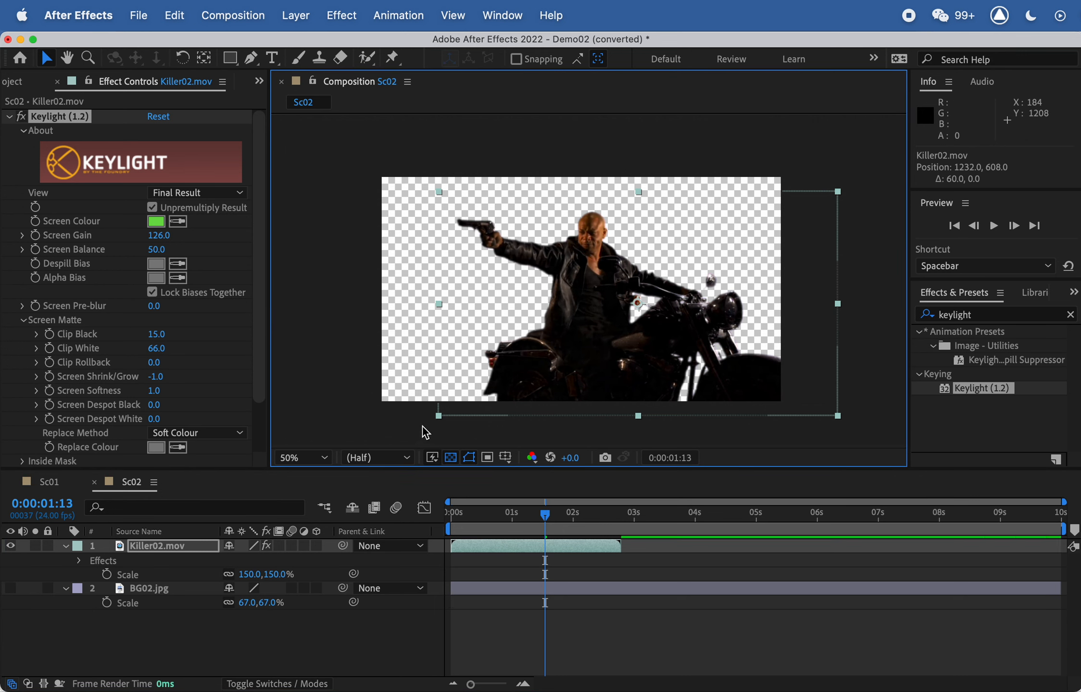
{"action": "left_click", "coordinate": [10, 588]}
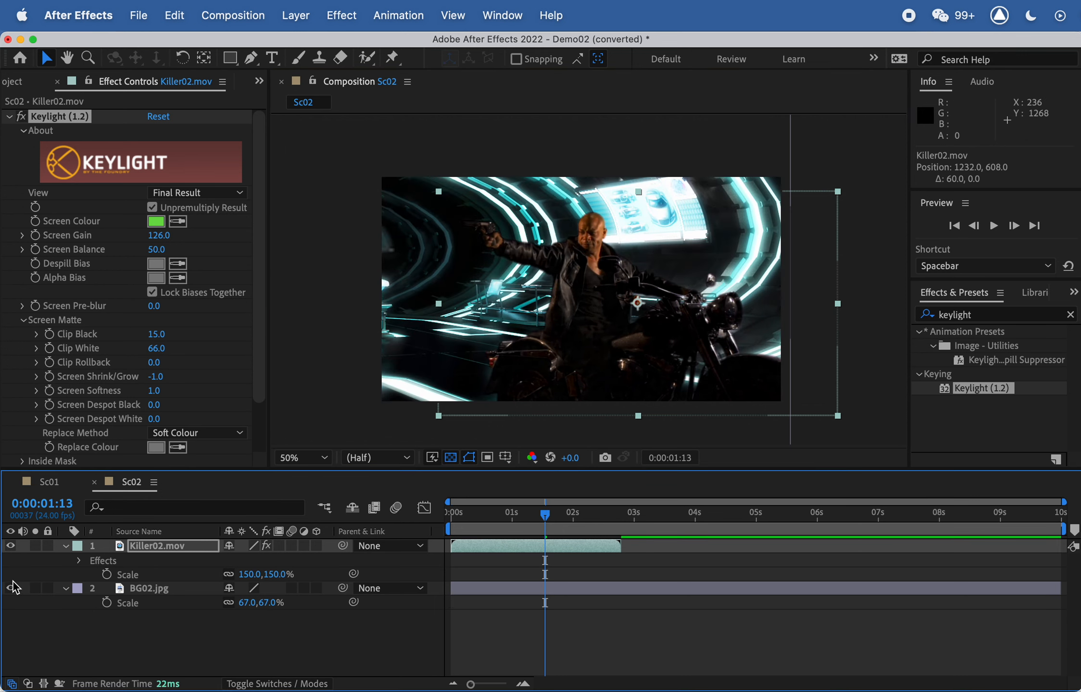
{"action": "left_click_drag", "start_coordinate": [571, 514], "coordinate": [527, 514]}
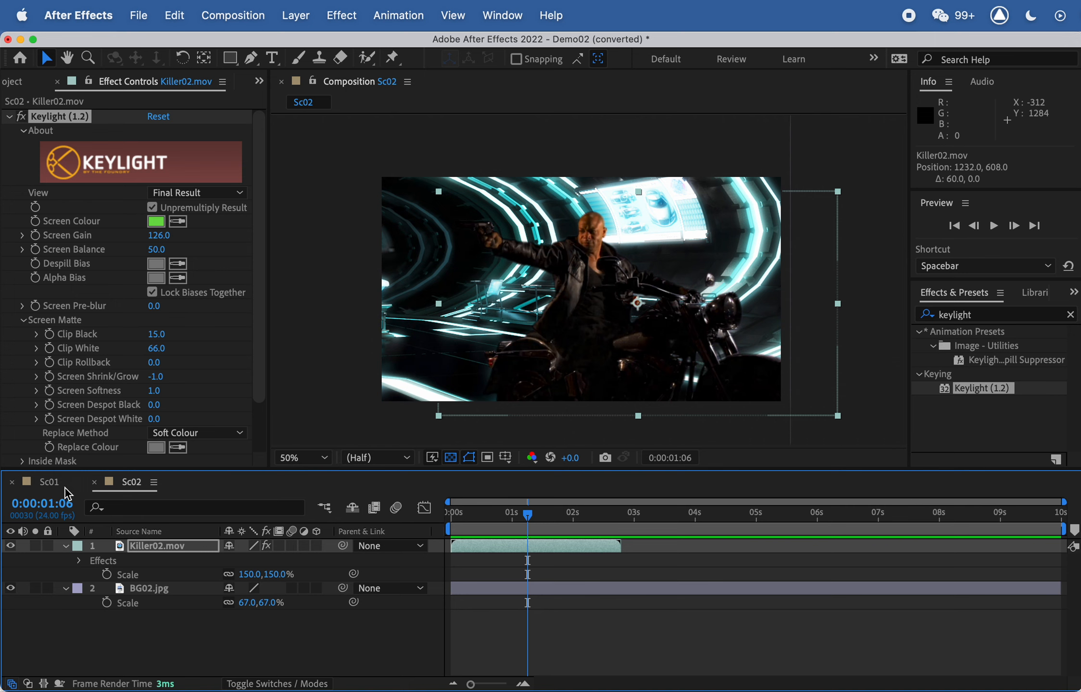
Step: Copy the Hue/Saturation effect from Killer01.mov in Sc01 onto Killer02.mov in Sc02
{"action": "left_click", "coordinate": [48, 483]}
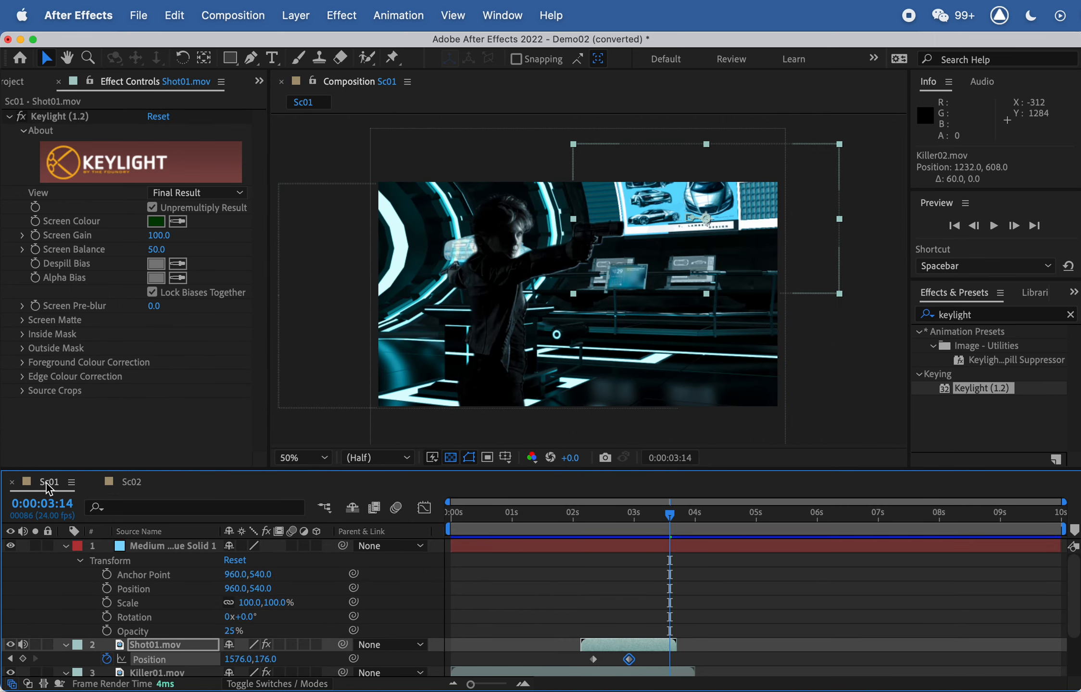
{"action": "scroll", "coordinate": [142, 613], "scroll_direction": "down", "scroll_amount": 3}
{"action": "left_click", "coordinate": [144, 614]}
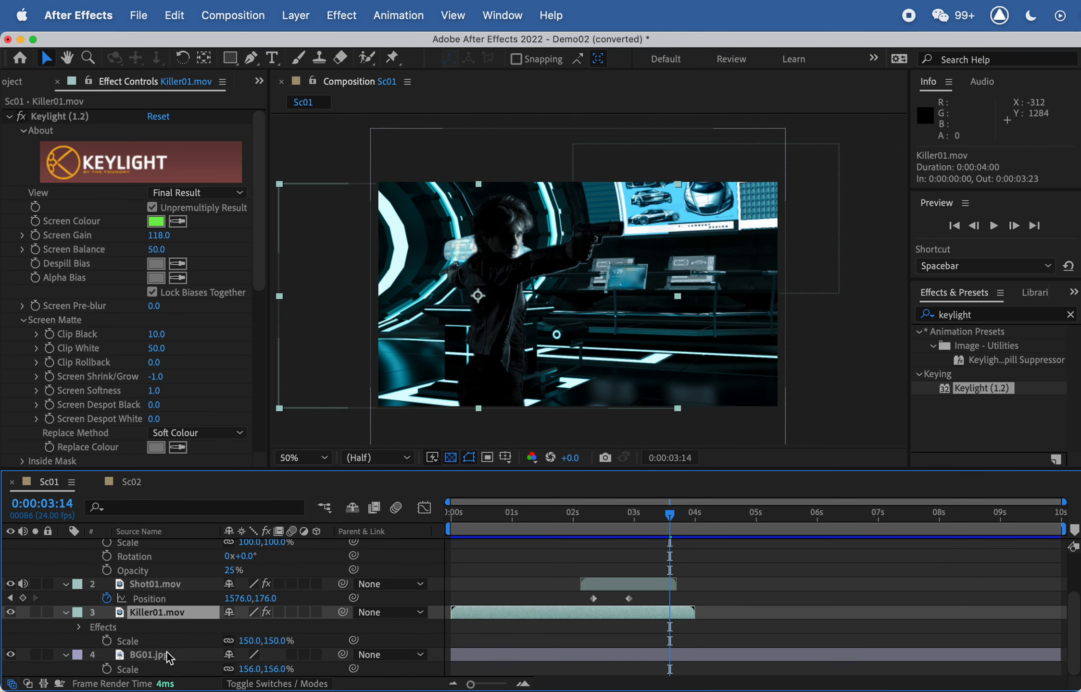
{"action": "left_click", "coordinate": [150, 654]}
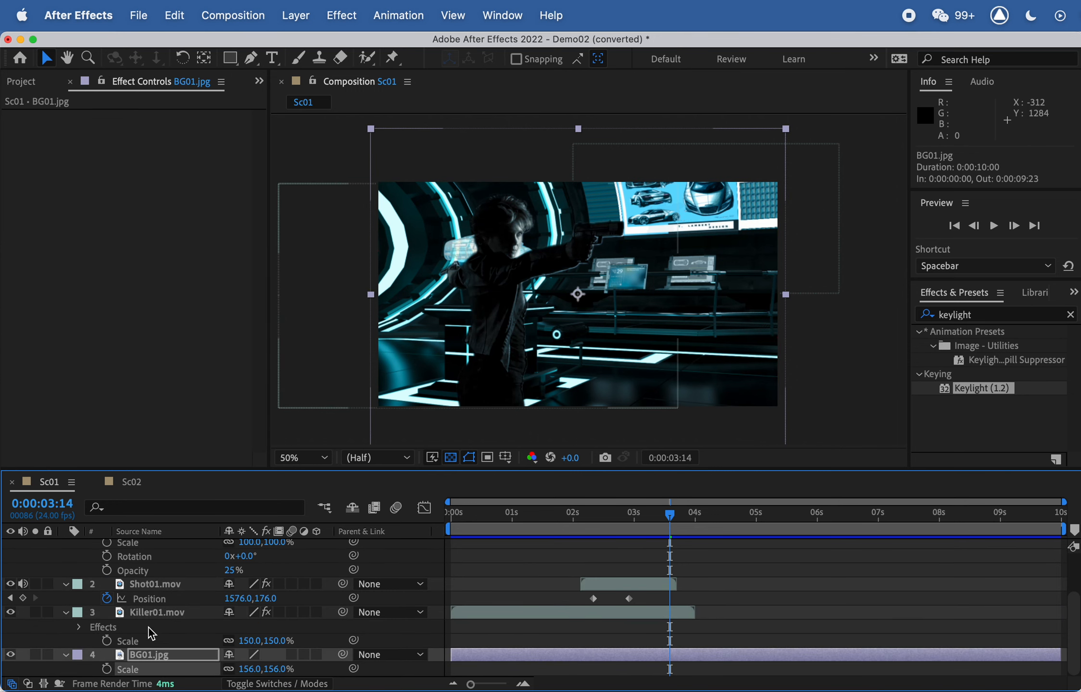
{"action": "left_click", "coordinate": [142, 615]}
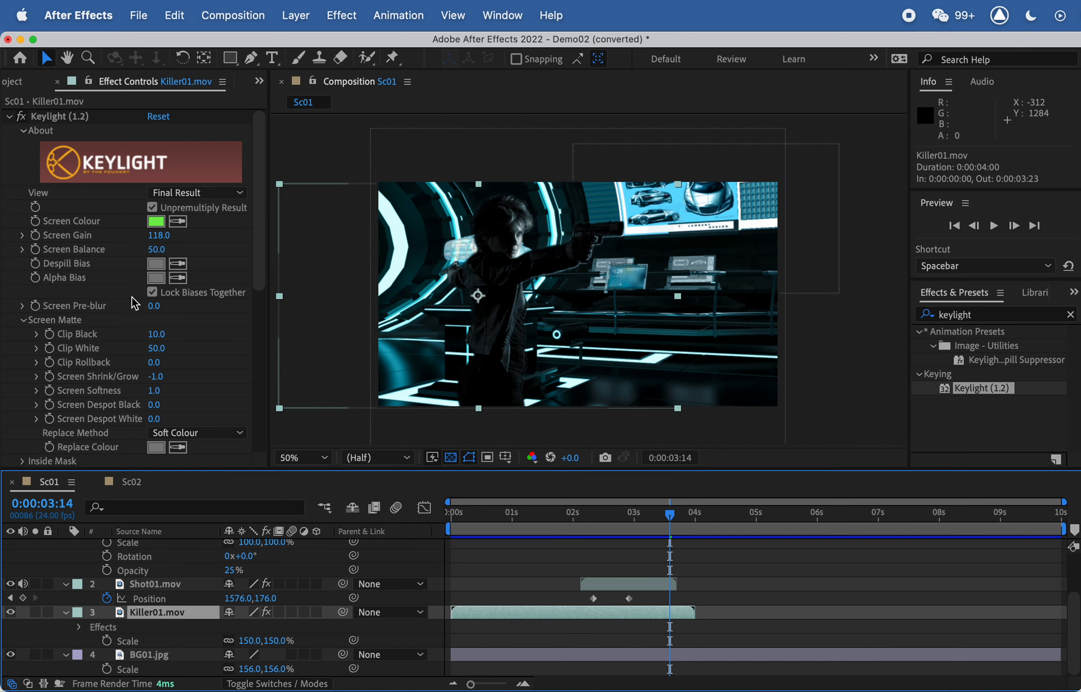
{"action": "scroll", "coordinate": [72, 283], "scroll_direction": "down", "scroll_amount": 10}
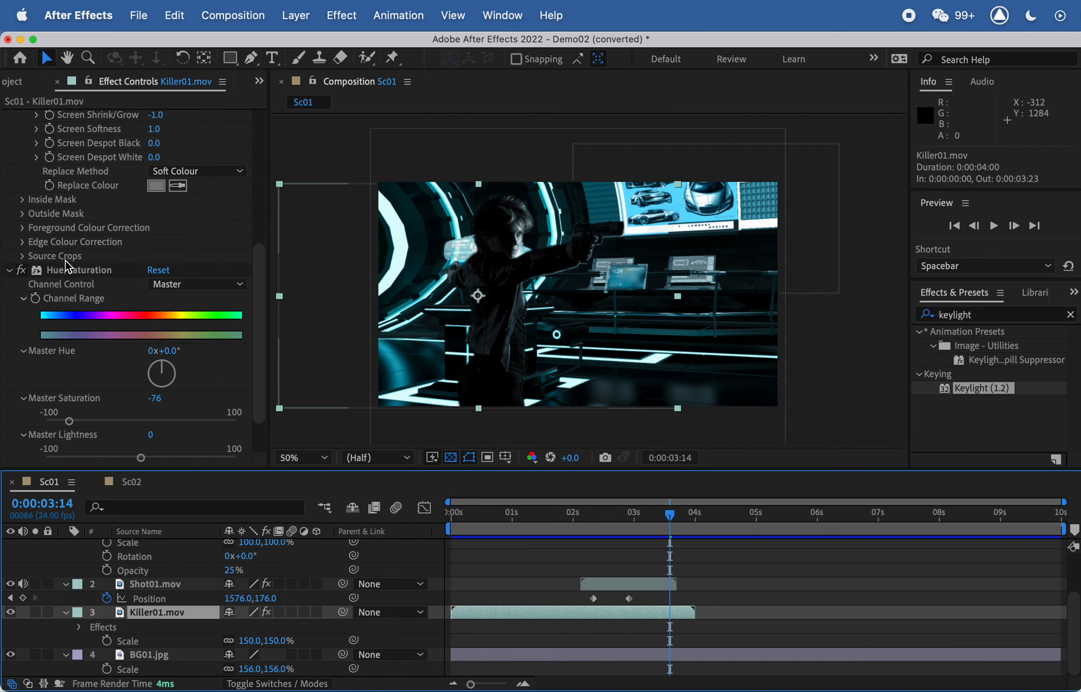
{"action": "left_click", "coordinate": [64, 271]}
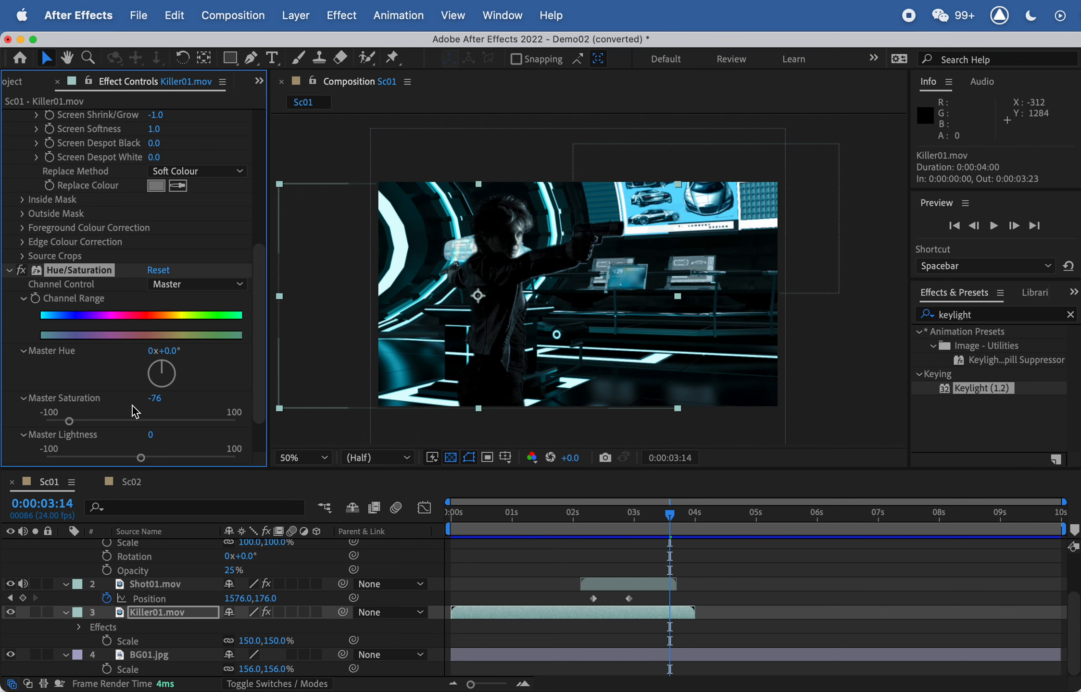
{"action": "left_click", "coordinate": [130, 481]}
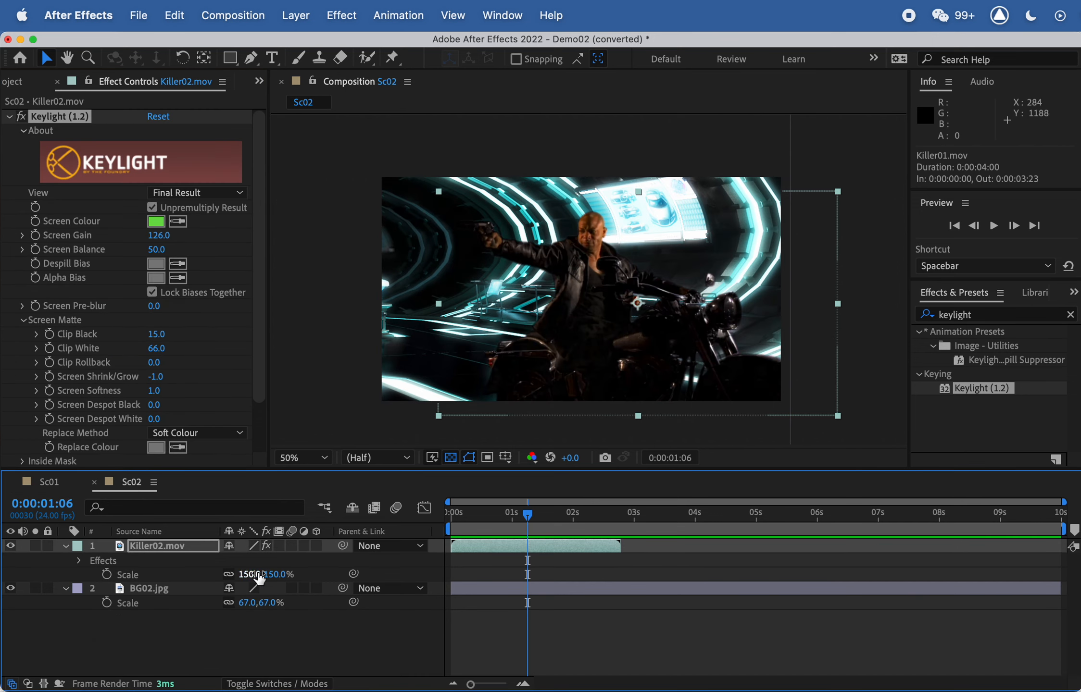
{"action": "left_click", "coordinate": [144, 546]}
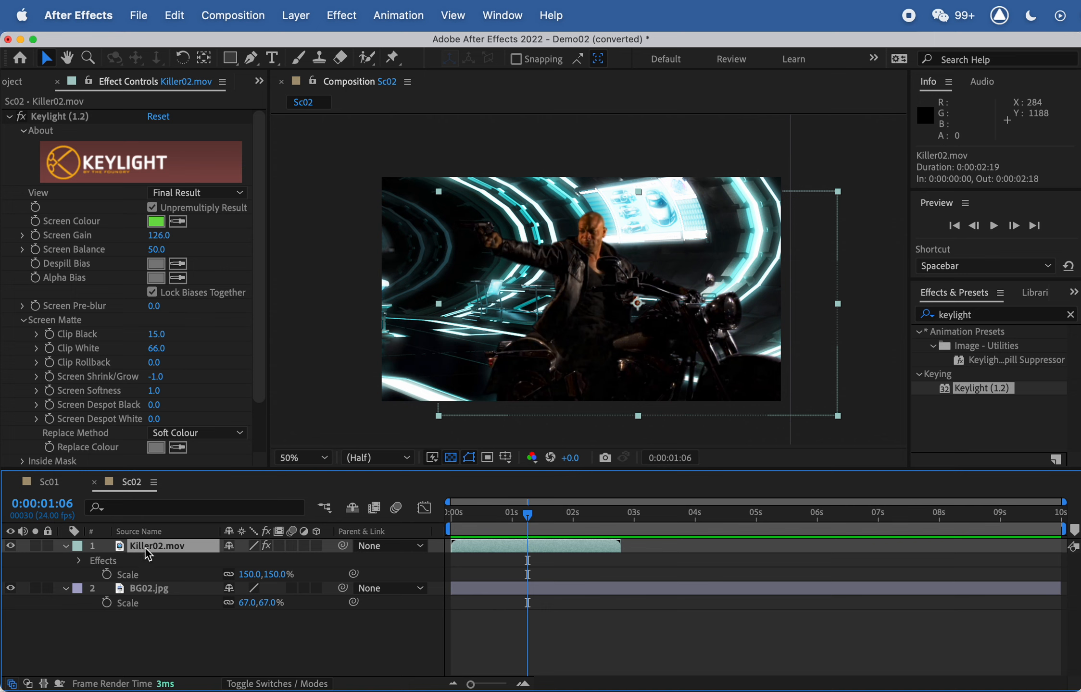
{"action": "key", "text": "super+v"}
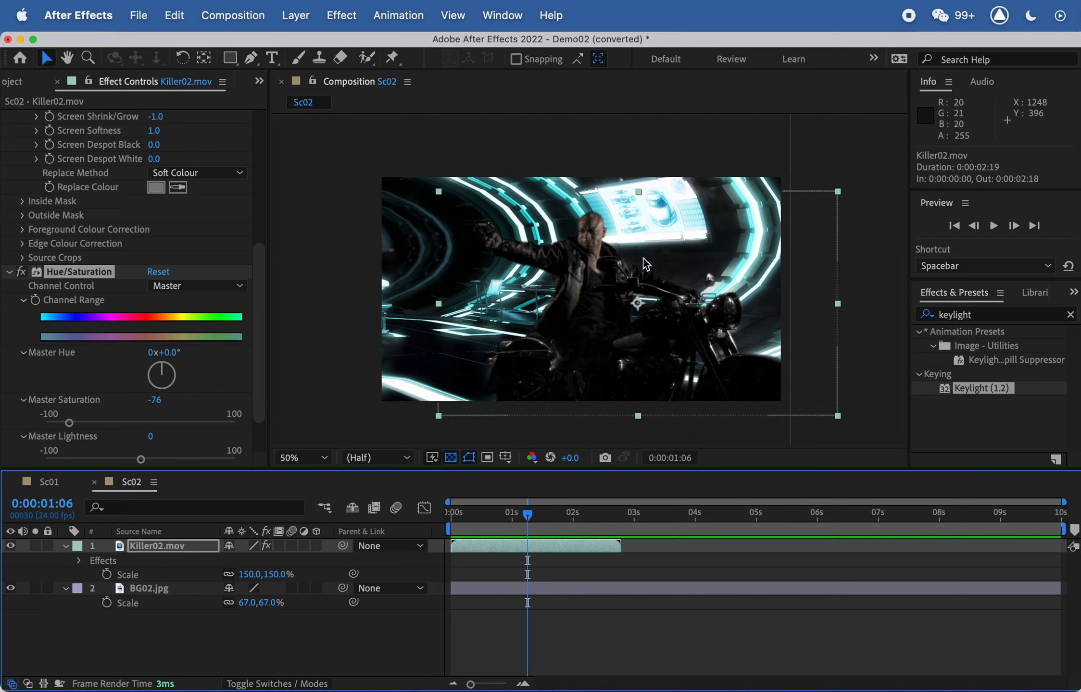
Step: Copy the Medium Royal Blue Solid 1 tint layer from Sc01 above Killer02.mov in Sc02, and compare the two scenes
{"action": "left_click", "coordinate": [53, 481]}
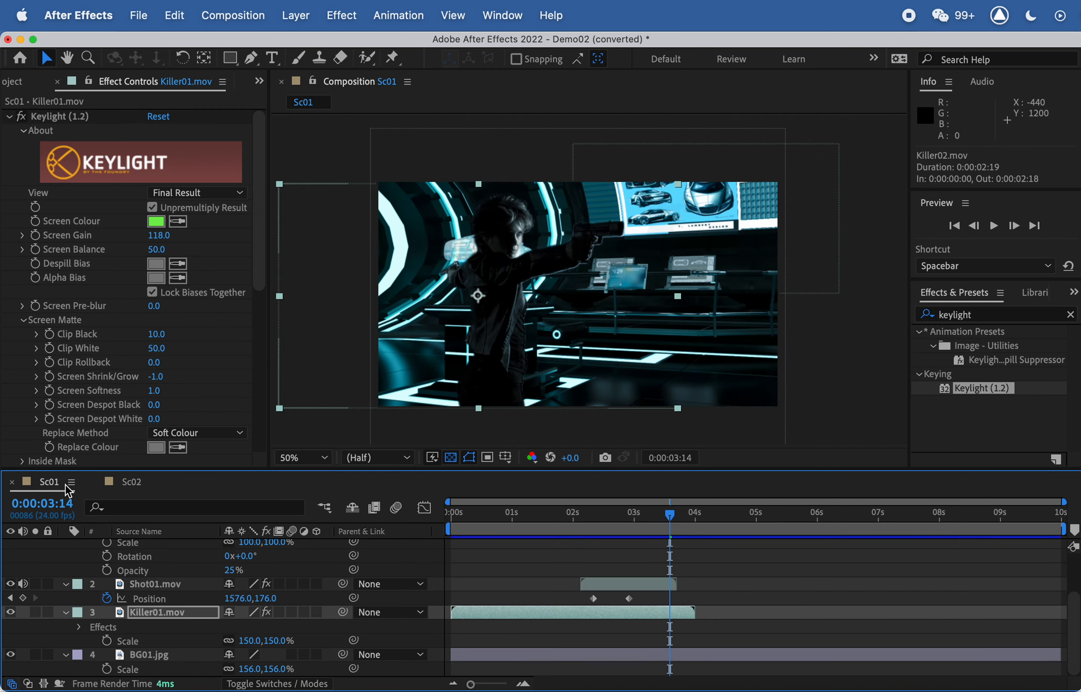
{"action": "scroll", "coordinate": [130, 555], "scroll_direction": "up", "scroll_amount": 3}
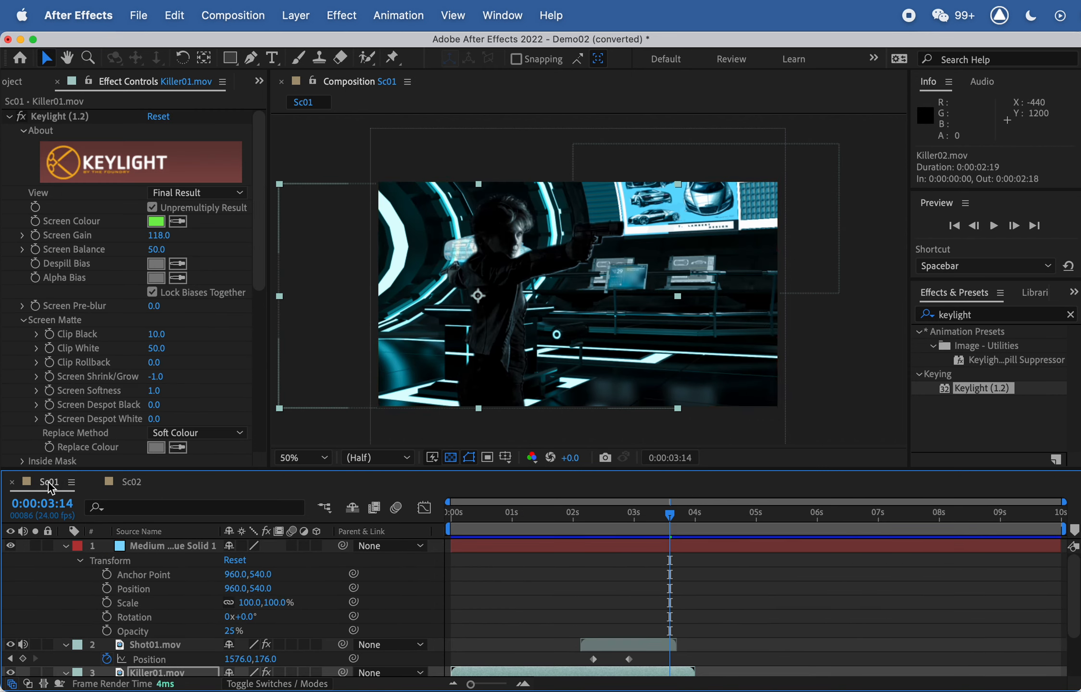
{"action": "left_click", "coordinate": [154, 542]}
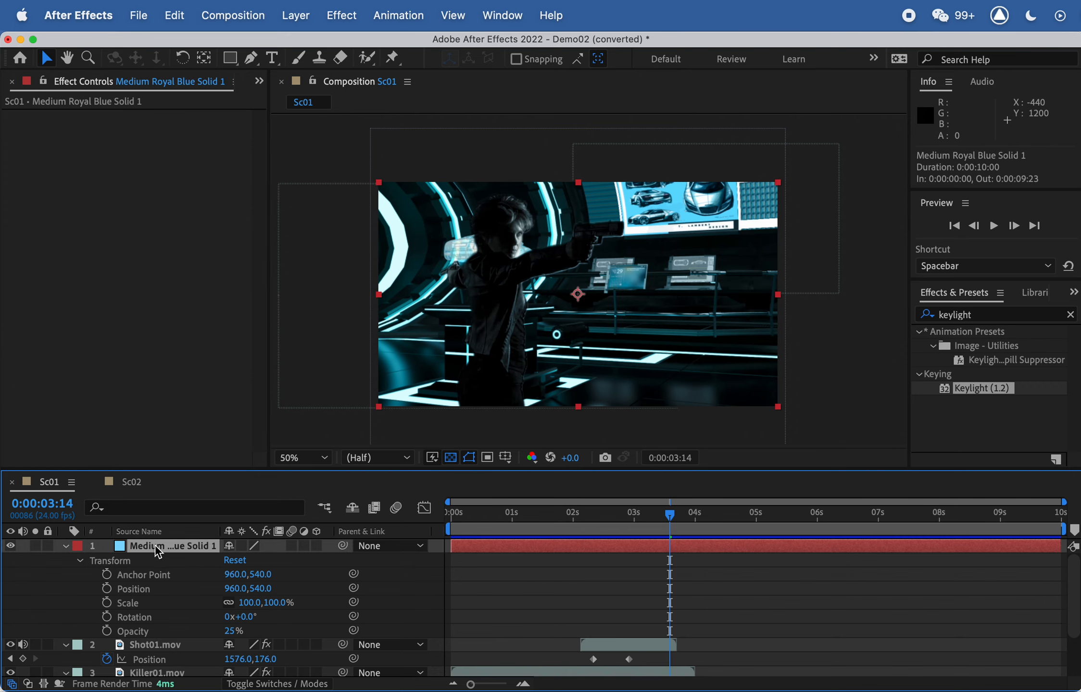
{"action": "key", "text": "super+c"}
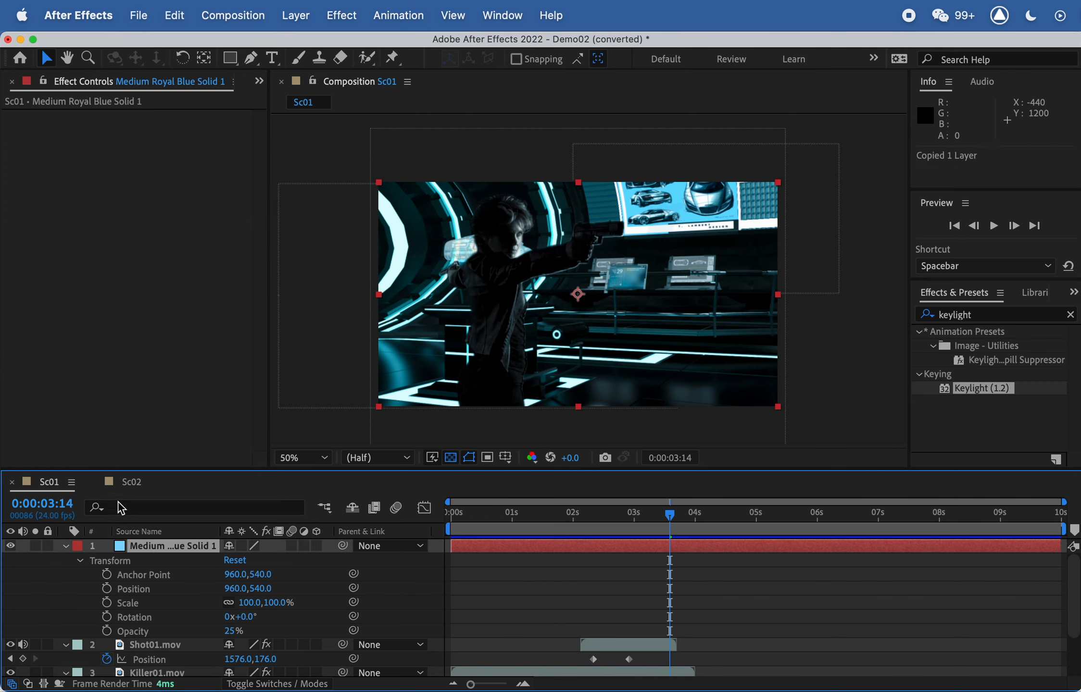
{"action": "left_click", "coordinate": [129, 484]}
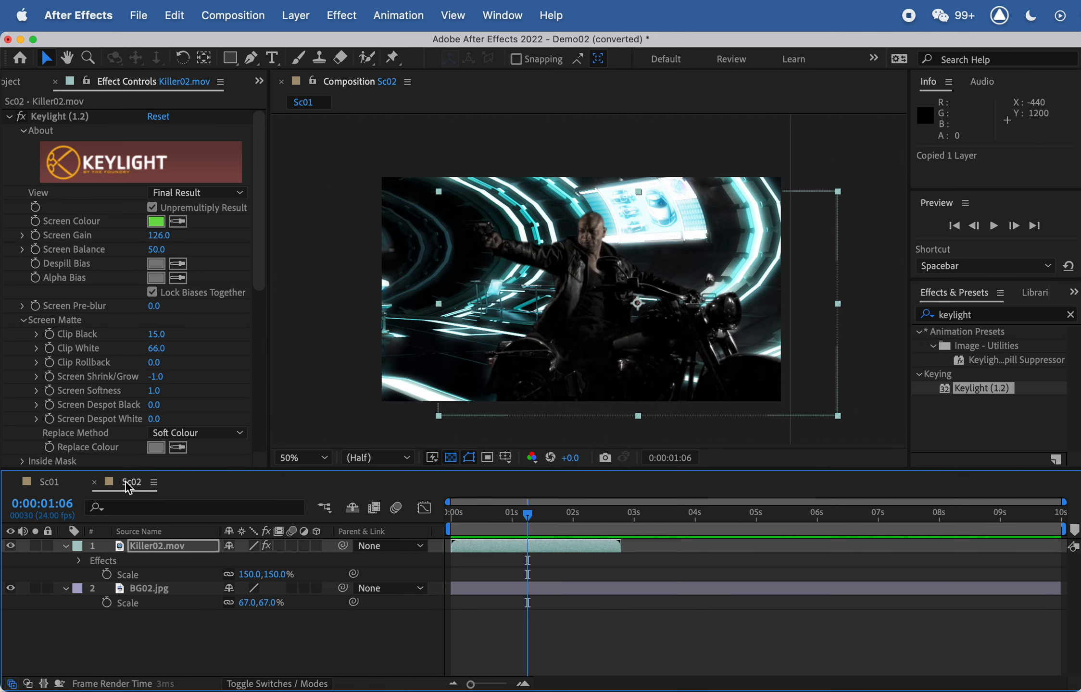
{"action": "left_click", "coordinate": [147, 548]}
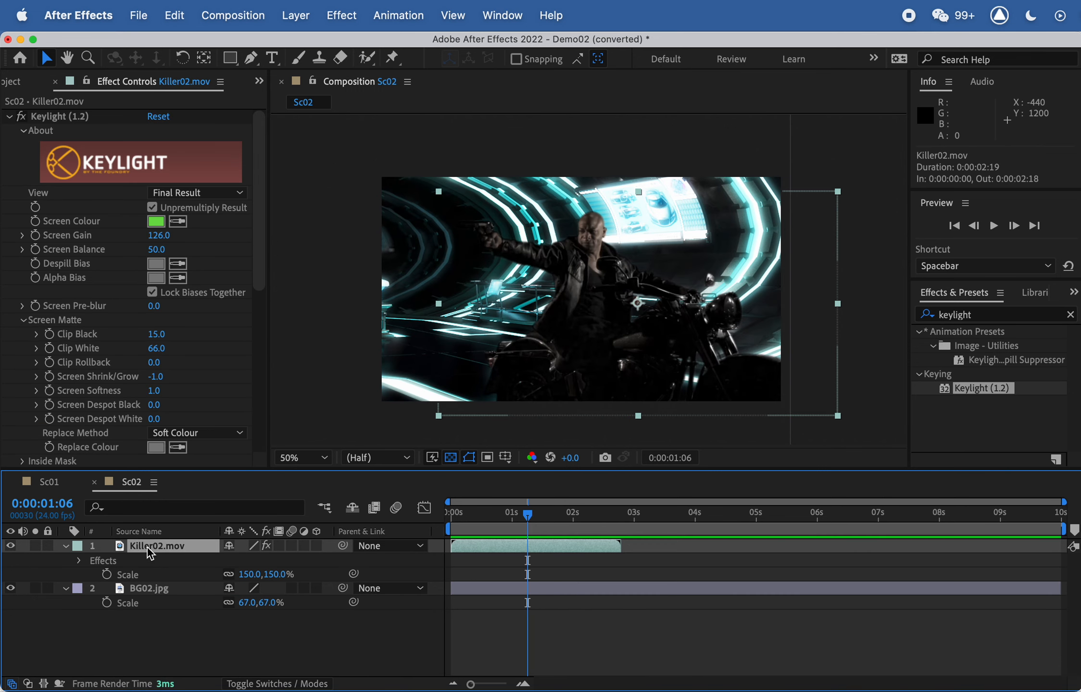
{"action": "key", "text": "super+v"}
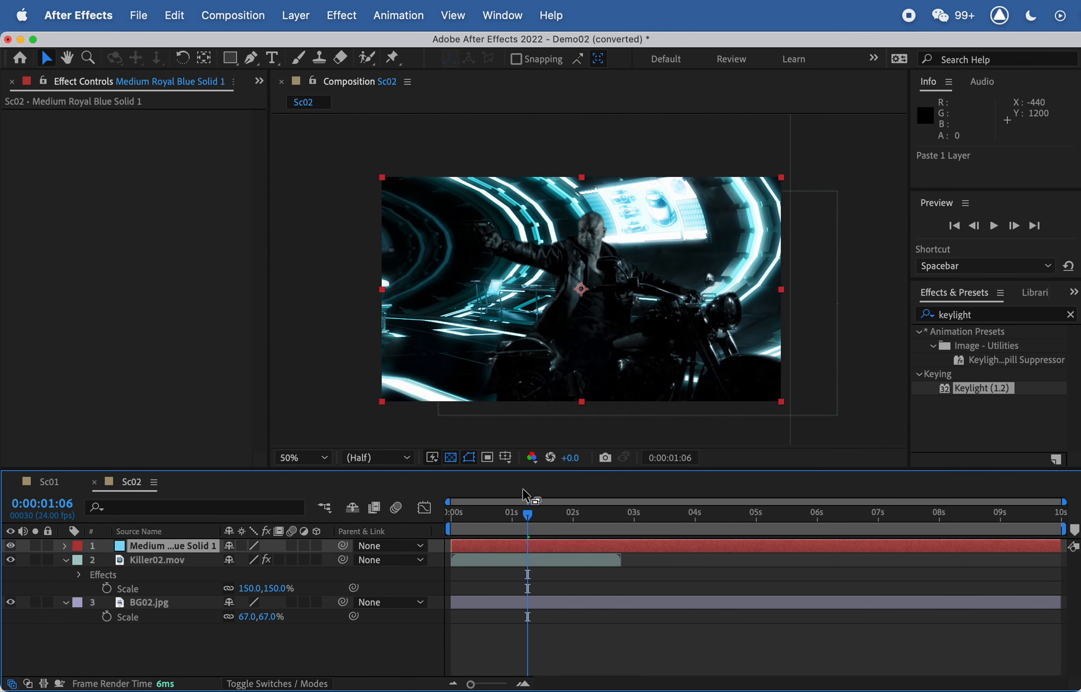
{"action": "key", "text": "space"}
{"action": "left_click", "coordinate": [50, 483]}
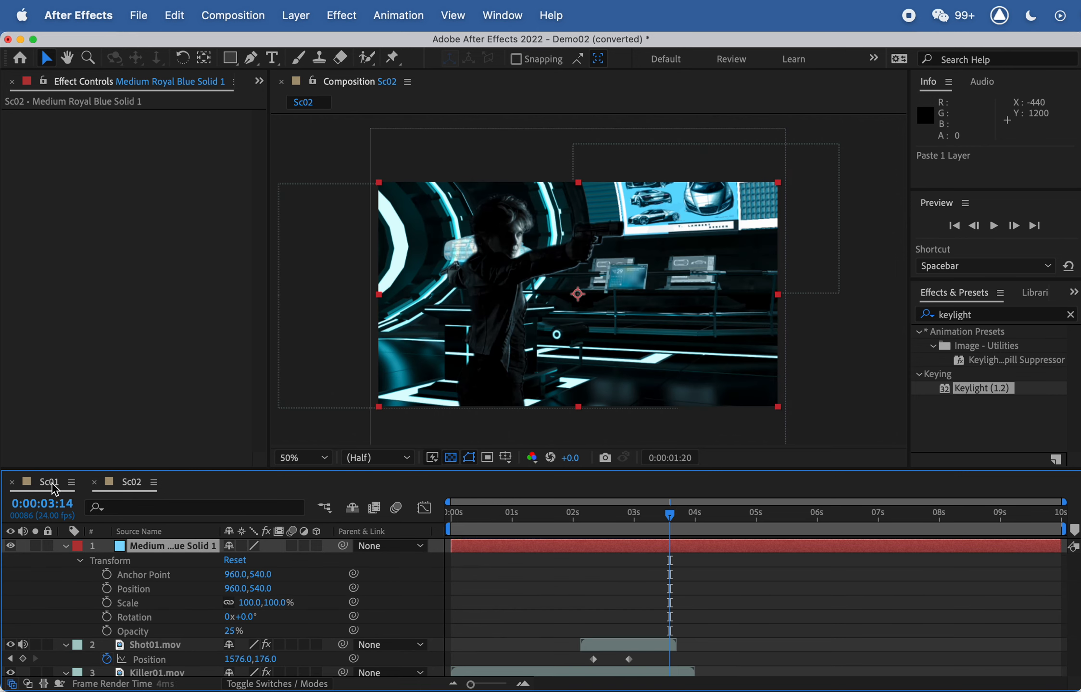
{"action": "left_click", "coordinate": [132, 483]}
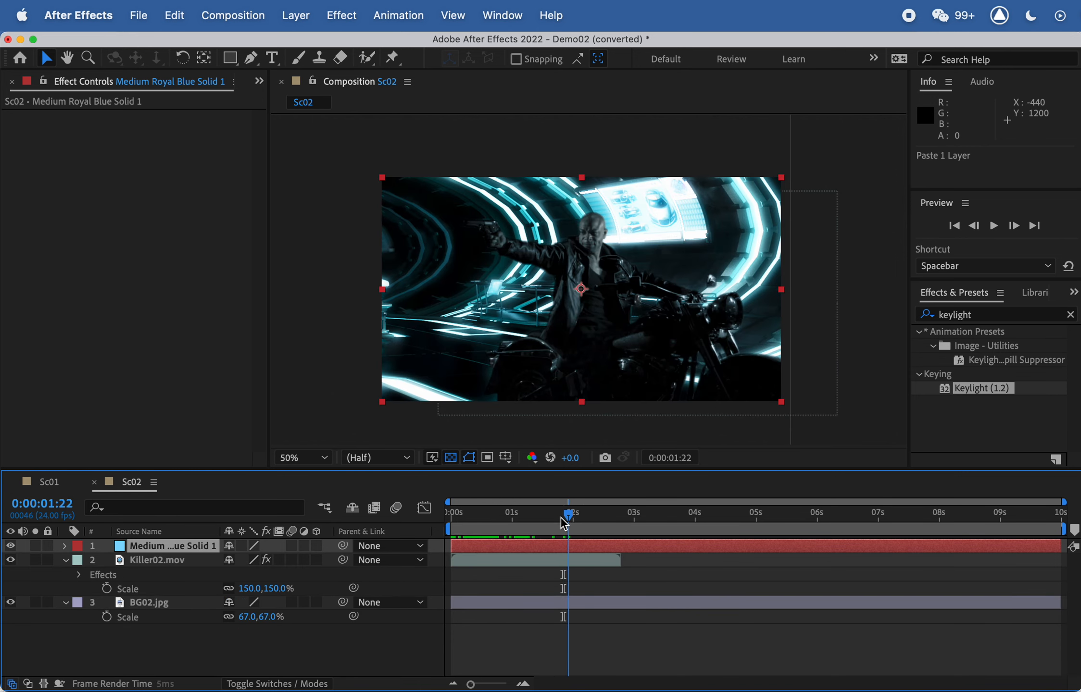
{"action": "mouse_move", "coordinate": [561, 518]}
{"action": "left_mouse_down"}
{"action": "mouse_move", "coordinate": [422, 514]}
{"action": "mouse_move", "coordinate": [574, 514]}
{"action": "mouse_move", "coordinate": [522, 517]}
{"action": "mouse_move", "coordinate": [547, 515]}
{"action": "left_mouse_up"}
Step: Add the Shot02.mov muzzle-flash footage as the top layer of Sc02
{"action": "left_click", "coordinate": [10, 82]}
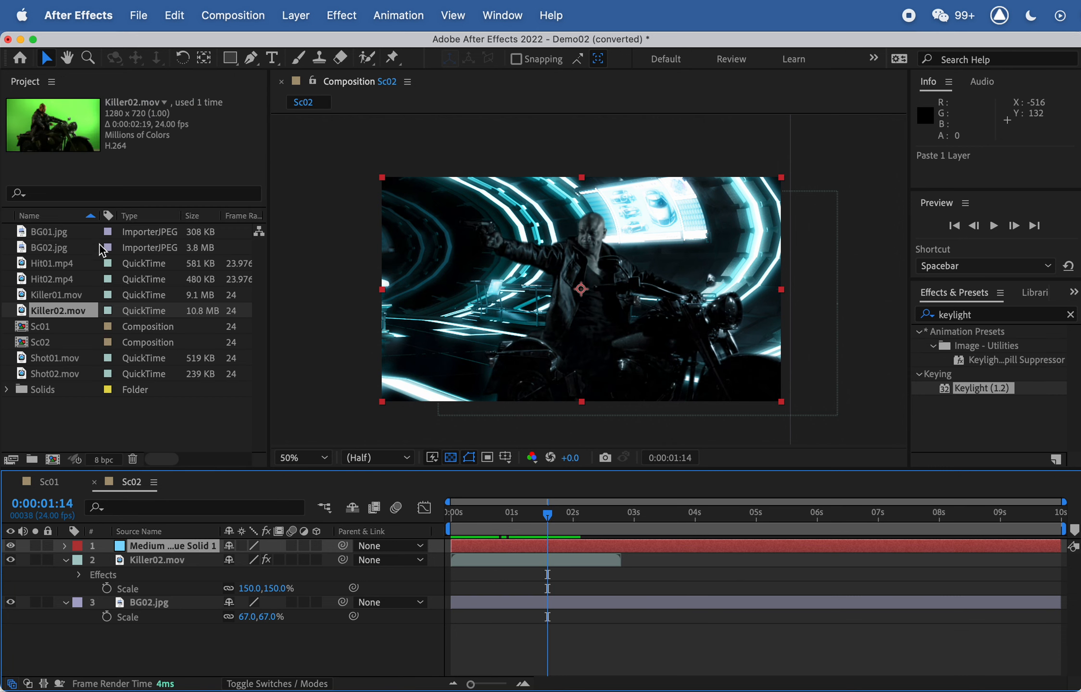
{"action": "left_click", "coordinate": [49, 375]}
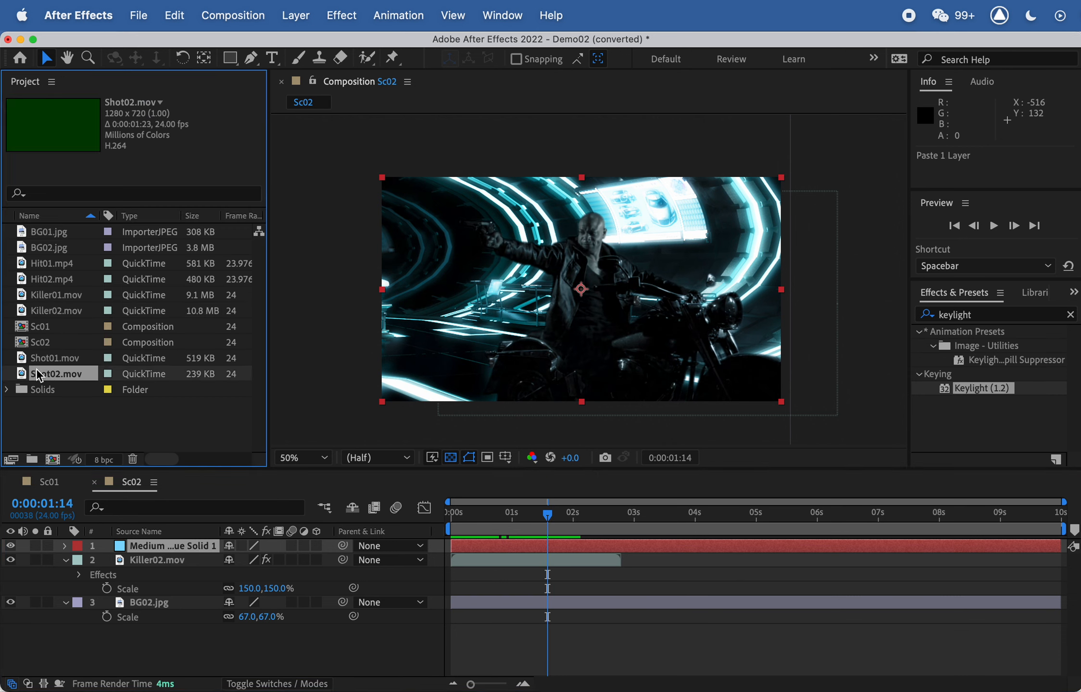
{"action": "left_click_drag", "start_coordinate": [37, 369], "coordinate": [154, 541]}
Step: Apply Keylight (1.2) to Shot02.mov and sample its dark green background as the Screen Colour
{"action": "mouse_move", "coordinate": [480, 508]}
{"action": "left_mouse_down"}
{"action": "mouse_move", "coordinate": [485, 522]}
{"action": "mouse_move", "coordinate": [476, 521]}
{"action": "left_mouse_up"}
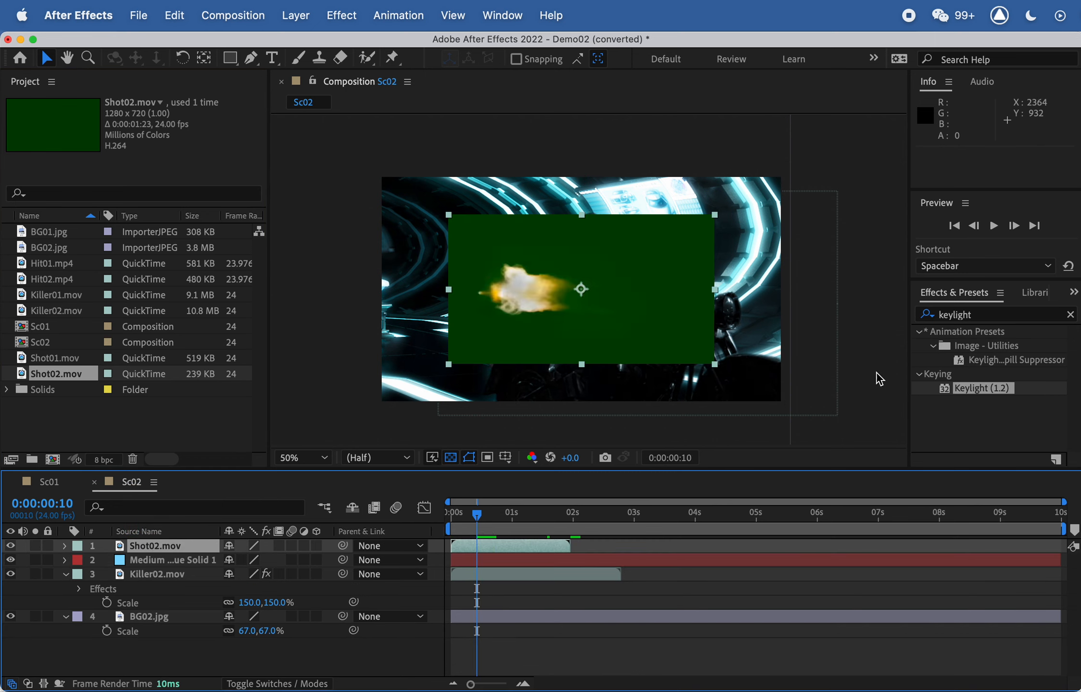
{"action": "left_click_drag", "start_coordinate": [954, 388], "coordinate": [174, 543]}
{"action": "left_click", "coordinate": [178, 222]}
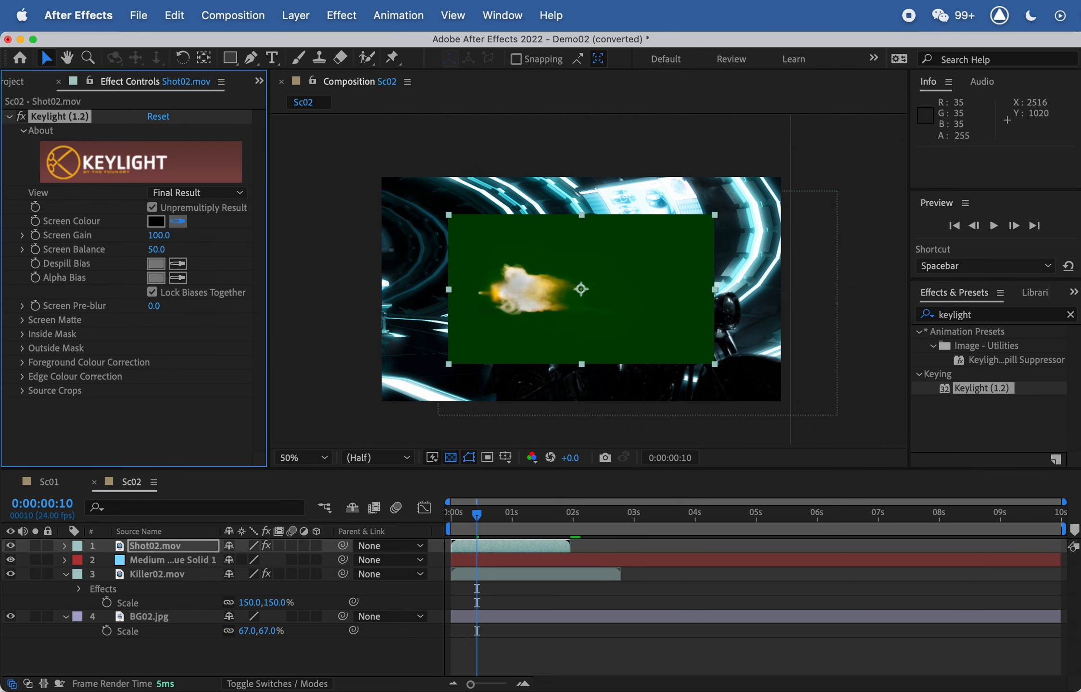
{"action": "left_click", "coordinate": [471, 238]}
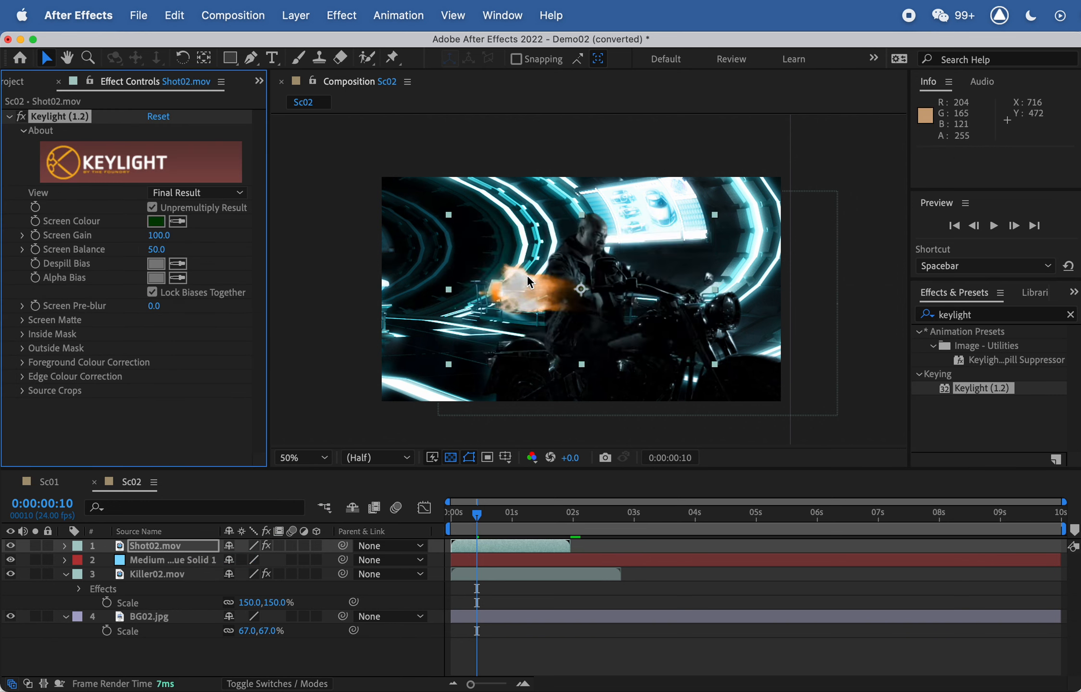
Step: Shift Shot02.mov in time so it starts at 0:00:00:20, matching the moment the man raises and fires the gun
{"action": "key", "text": "slash"}
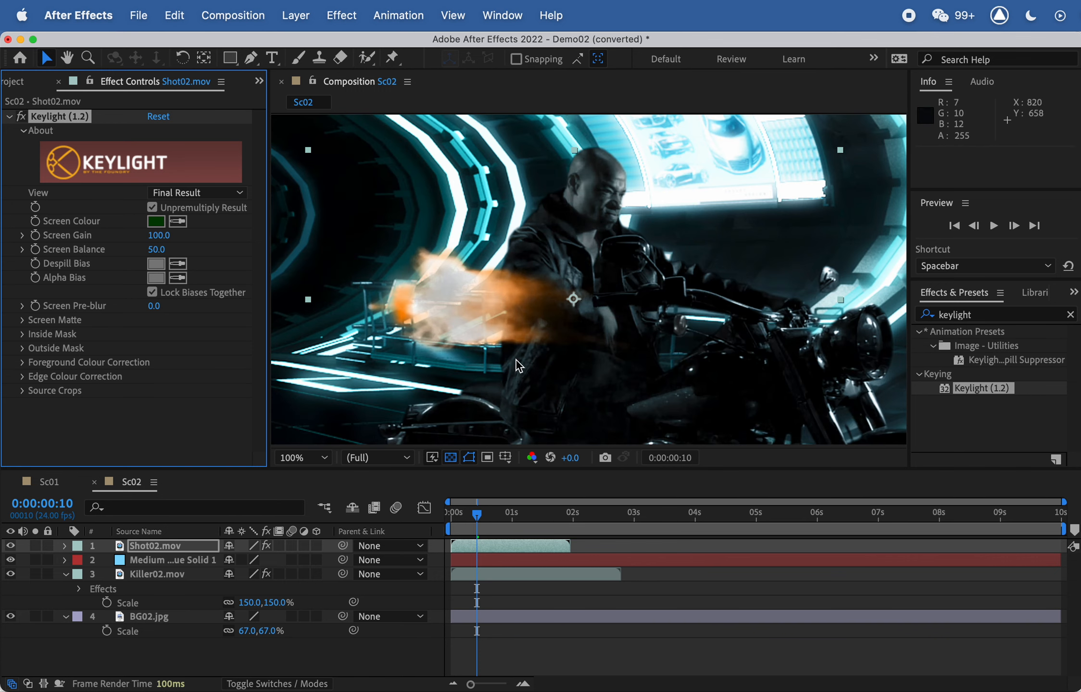
{"action": "left_click_drag", "start_coordinate": [497, 513], "coordinate": [522, 518]}
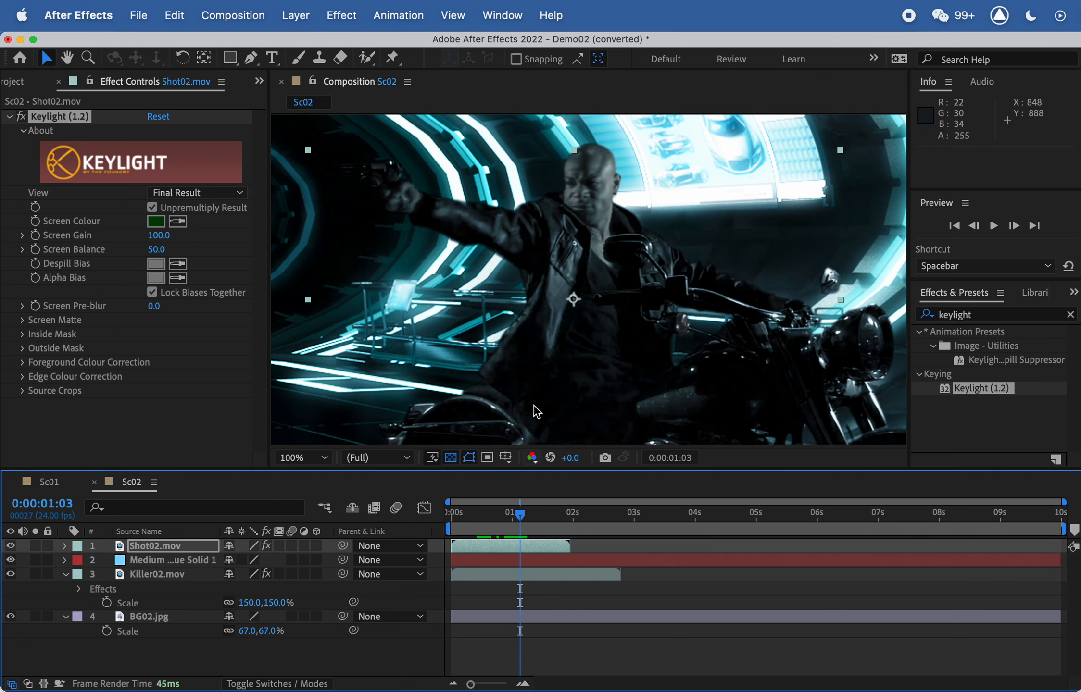
{"action": "key", "text": "h"}
{"action": "left_click_drag", "start_coordinate": [484, 270], "coordinate": [545, 306]}
{"action": "key", "text": "v"}
{"action": "left_click_drag", "start_coordinate": [520, 514], "coordinate": [548, 542]}
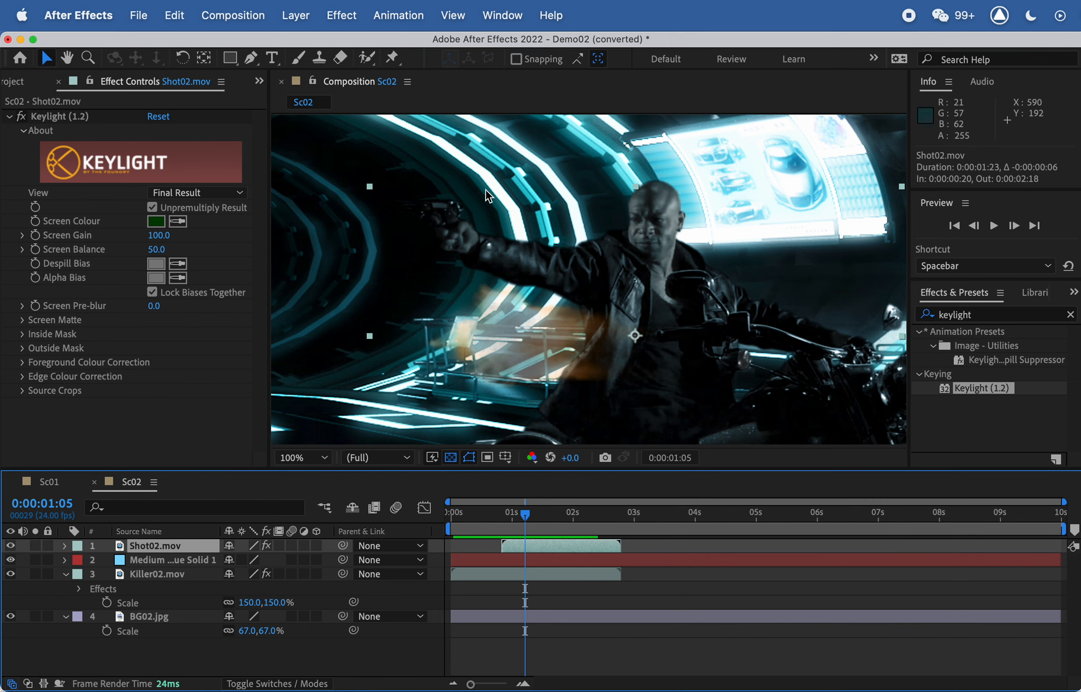
Step: Move Shot02.mov to about 634, 396, then unlink its Scale and mirror it horizontally with -100, 100%
{"action": "left_click_drag", "start_coordinate": [522, 342], "coordinate": [401, 283]}
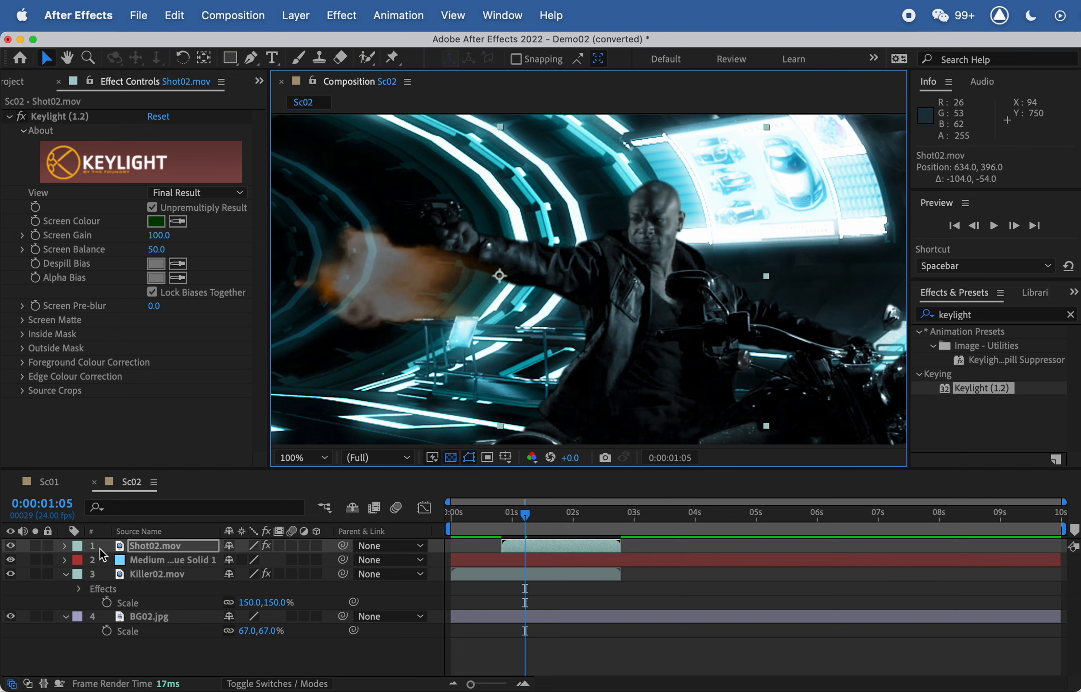
{"action": "key", "text": "s"}
{"action": "left_click", "coordinate": [228, 561]}
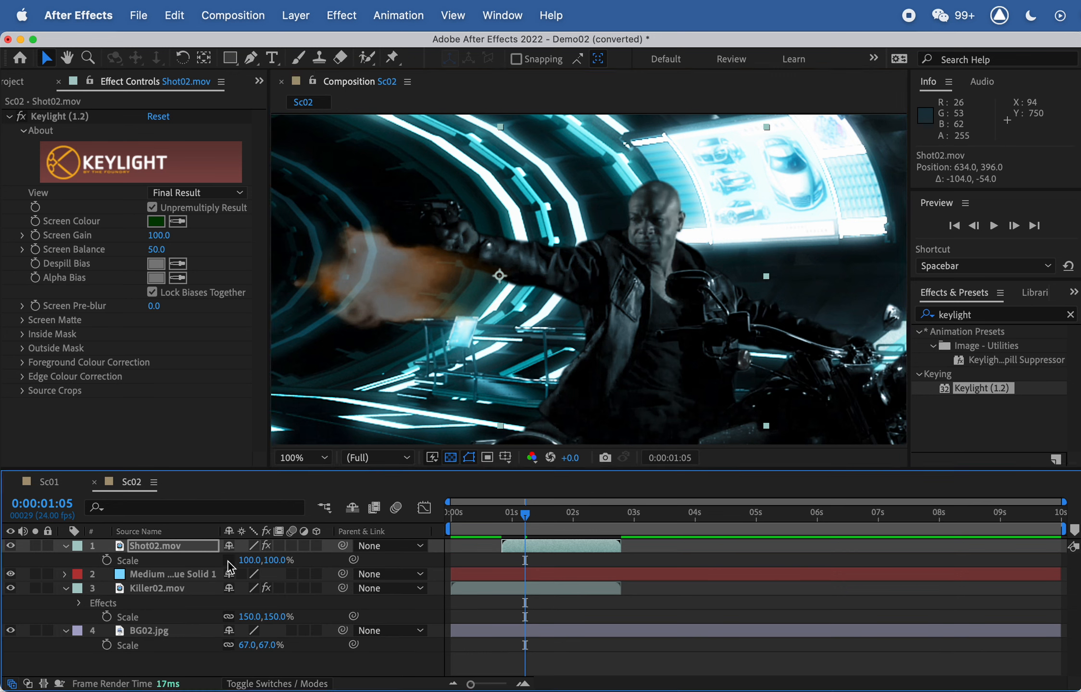
{"action": "left_click", "coordinate": [252, 561]}
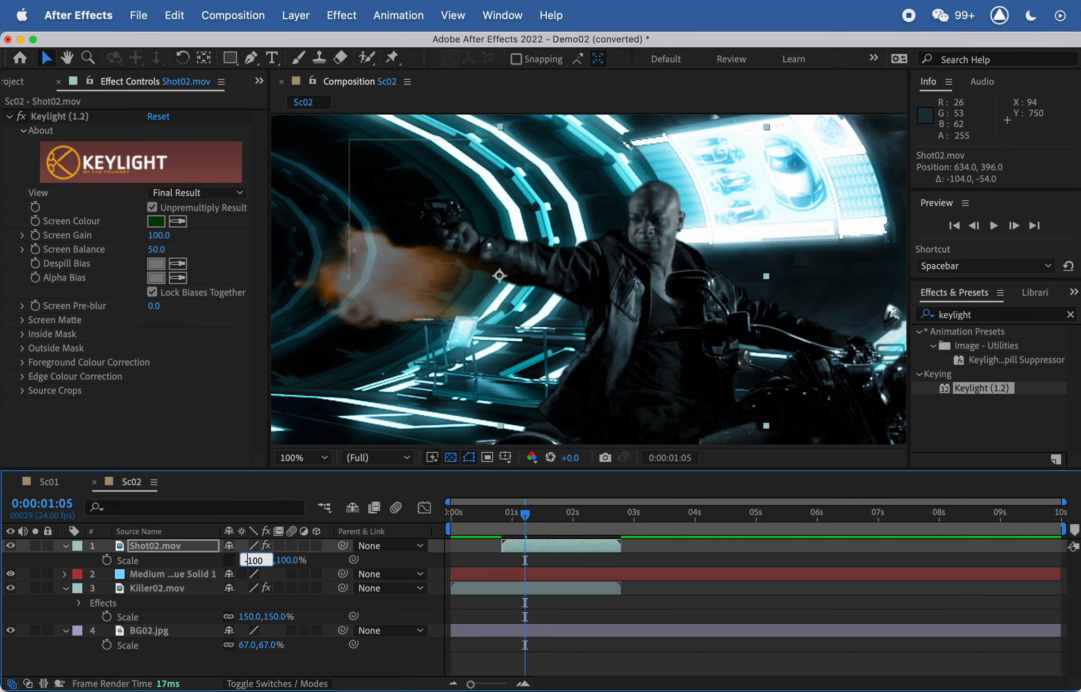
{"action": "type", "text": "-100"}
{"action": "key", "text": "Return"}
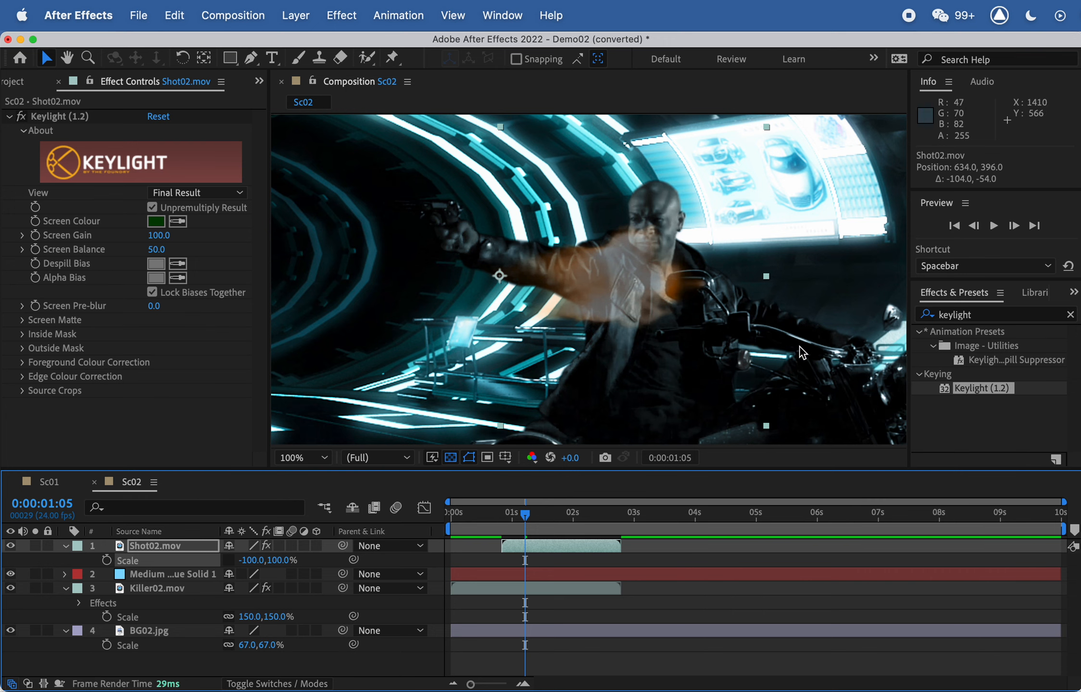
Step: Move the mirrored Shot02.mov to about -102, 208 so the flash starts at the gun's muzzle
{"action": "left_click_drag", "start_coordinate": [640, 278], "coordinate": [337, 210]}
{"action": "key", "text": "space"}
{"action": "left_click_drag", "start_coordinate": [425, 260], "coordinate": [530, 318]}
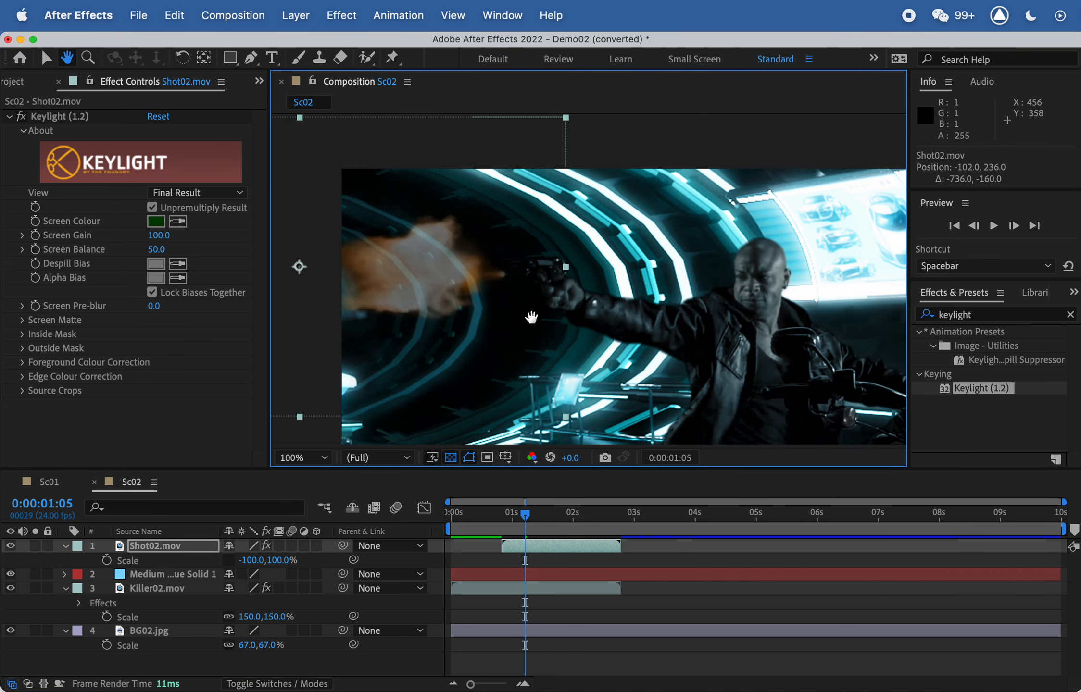
{"action": "left_click_drag", "start_coordinate": [450, 274], "coordinate": [450, 264]}
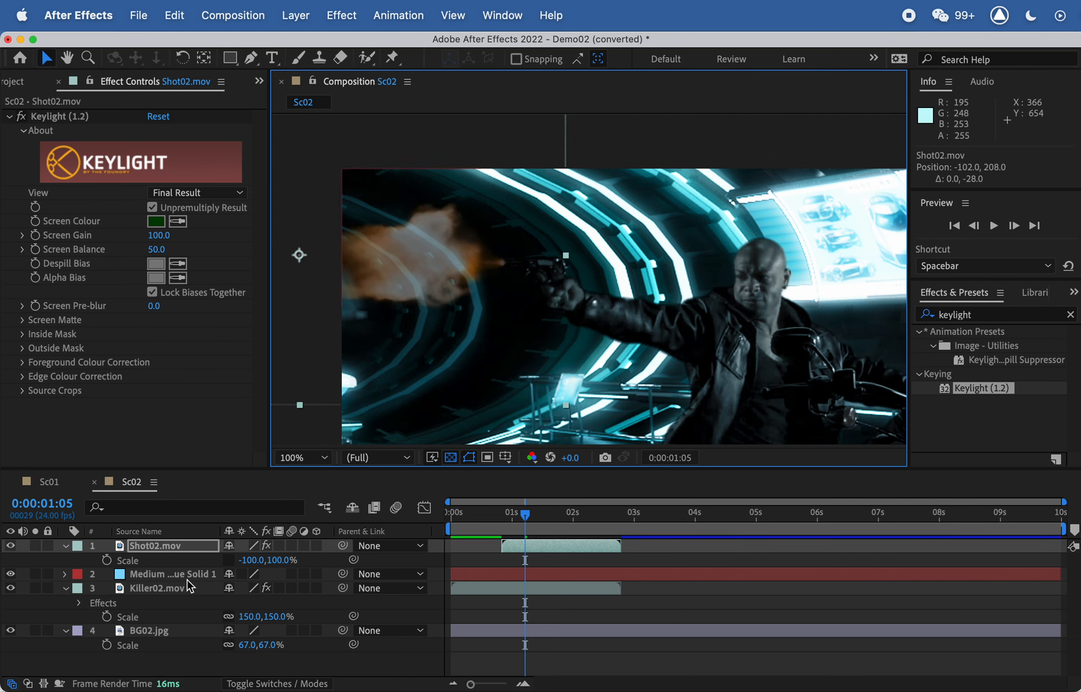
Step: Keyframe Shot02.mov's Position at 0:00:01:05, and move it to about -58, 194 at 0:00:02:00 to follow the gun
{"action": "left_click", "coordinate": [149, 550]}
{"action": "key", "text": "p"}
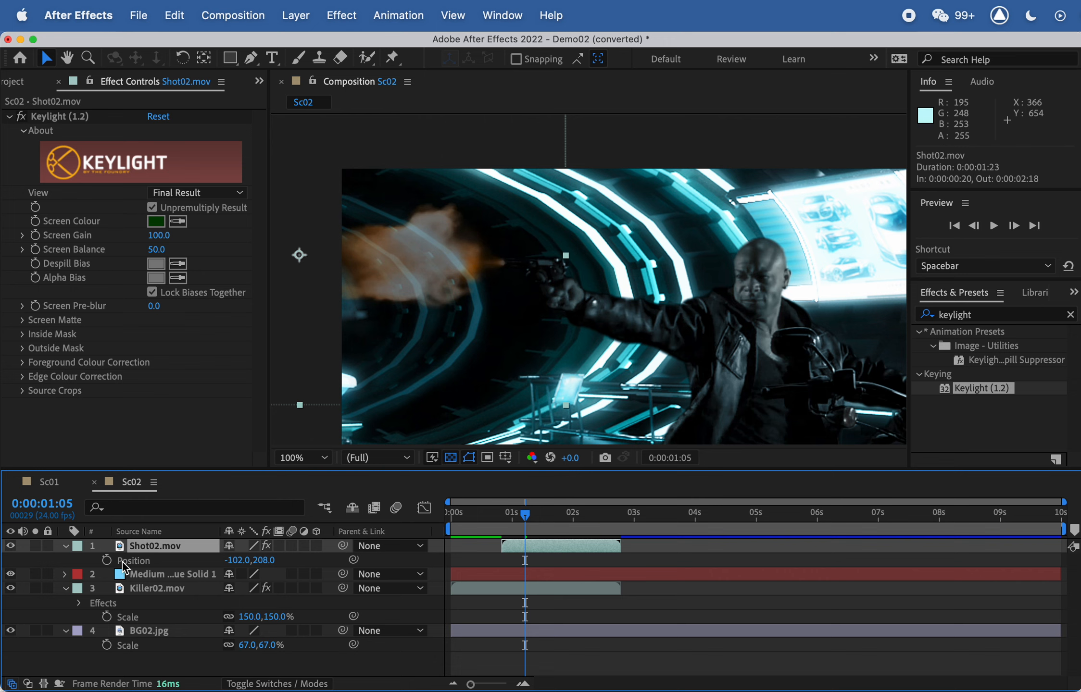
{"action": "left_click", "coordinate": [106, 560]}
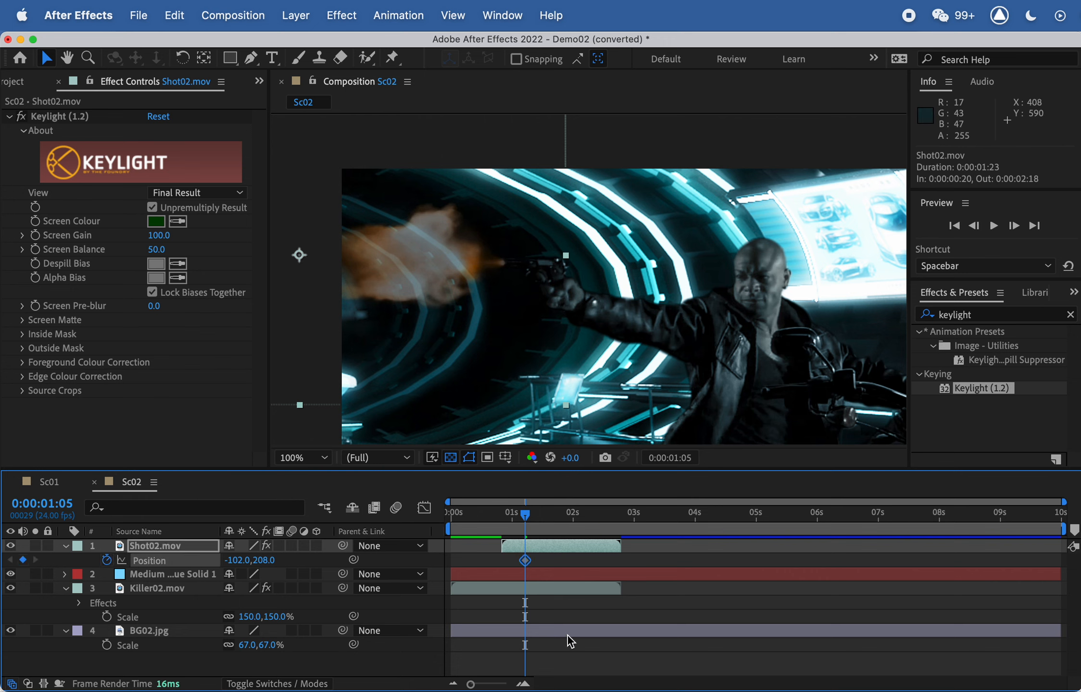
{"action": "left_click_drag", "start_coordinate": [529, 522], "coordinate": [575, 525]}
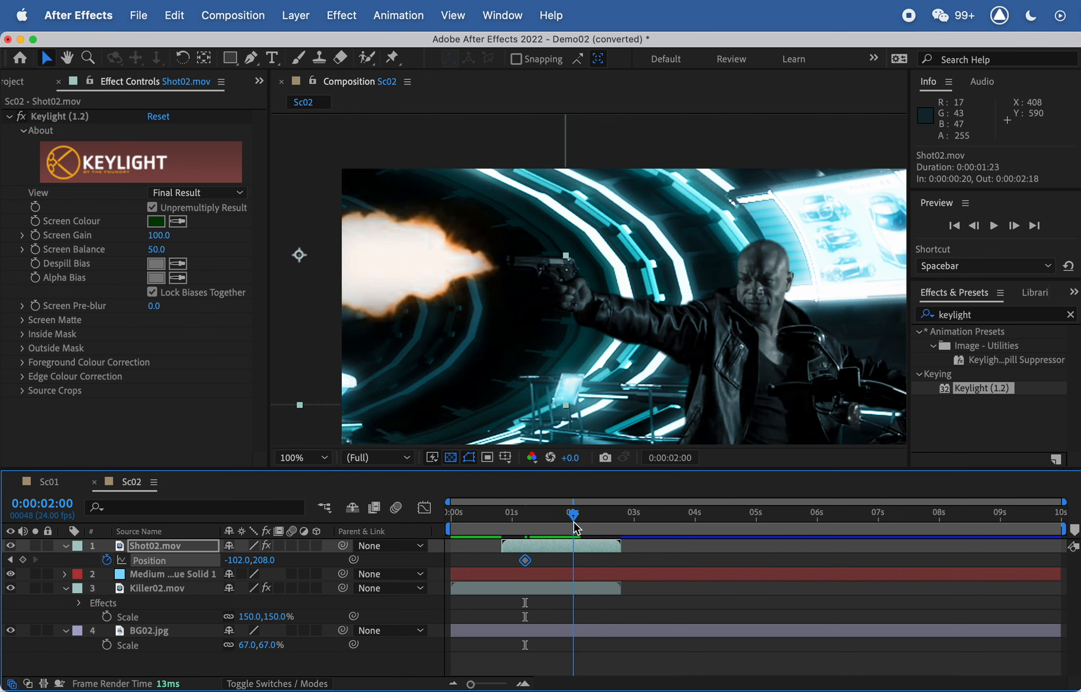
{"action": "left_click_drag", "start_coordinate": [385, 252], "coordinate": [404, 249]}
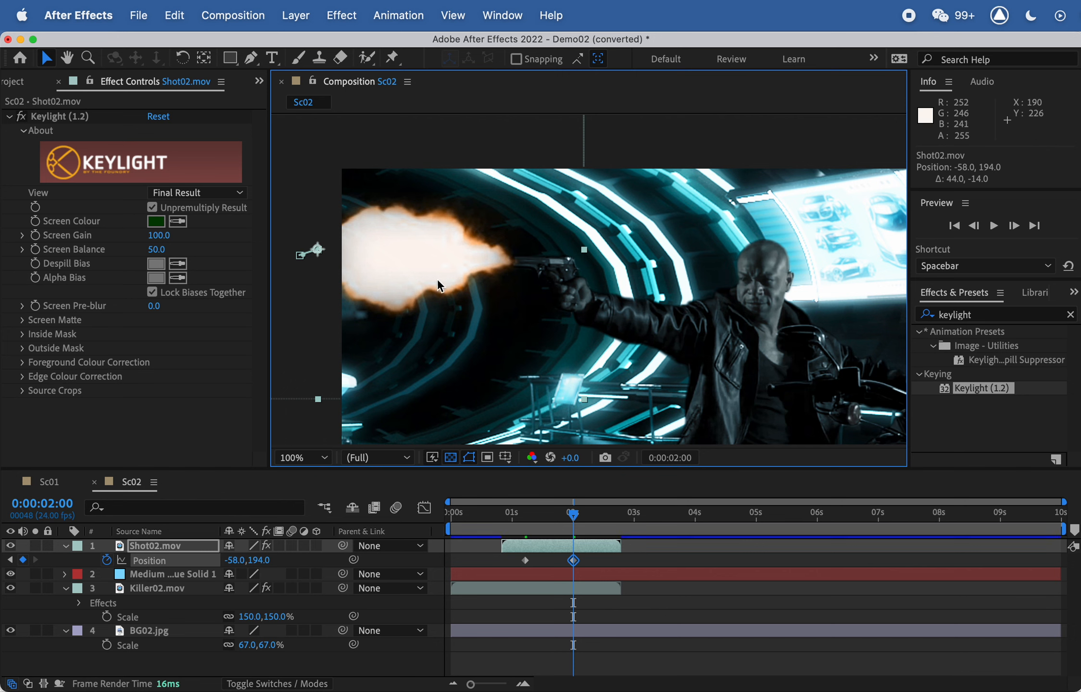
Step: Review the muzzle flash in Sc02 and compare its timing and look with the gunshot in Sc01
{"action": "left_click_drag", "start_coordinate": [574, 527], "coordinate": [477, 480]}
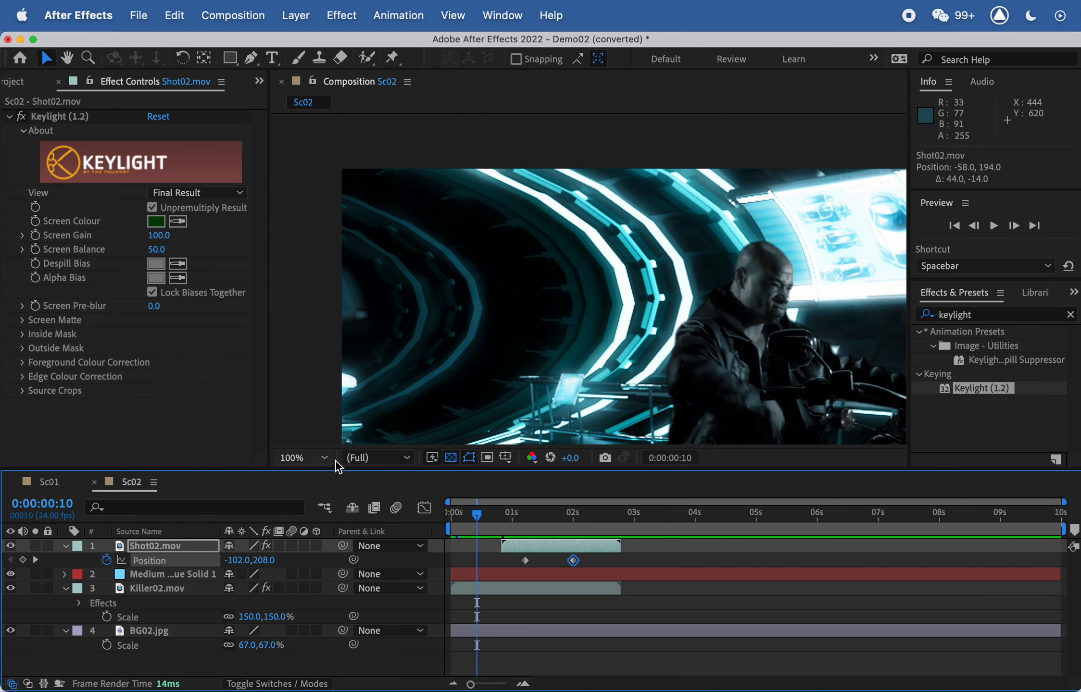
{"action": "scroll", "coordinate": [541, 303], "scroll_direction": "down", "scroll_amount": 1}
{"action": "left_click_drag", "start_coordinate": [551, 327], "coordinate": [483, 278]}
{"action": "left_click", "coordinate": [42, 482]}
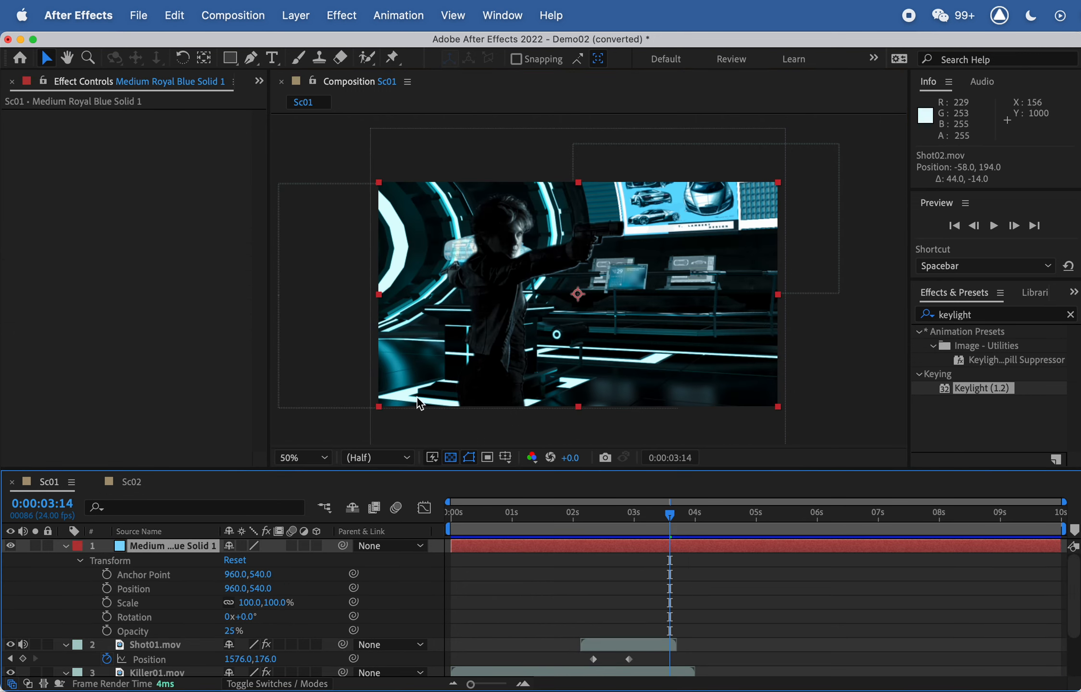
{"action": "left_click_drag", "start_coordinate": [626, 514], "coordinate": [585, 557]}
{"action": "left_click", "coordinate": [129, 482]}
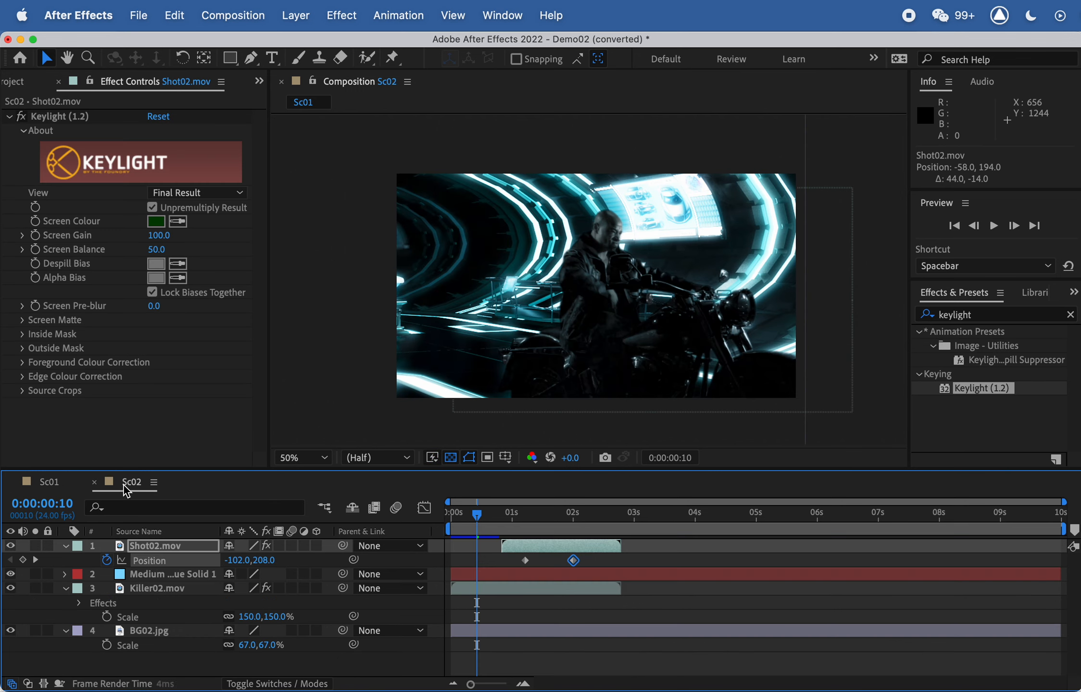
{"action": "left_click", "coordinate": [48, 483]}
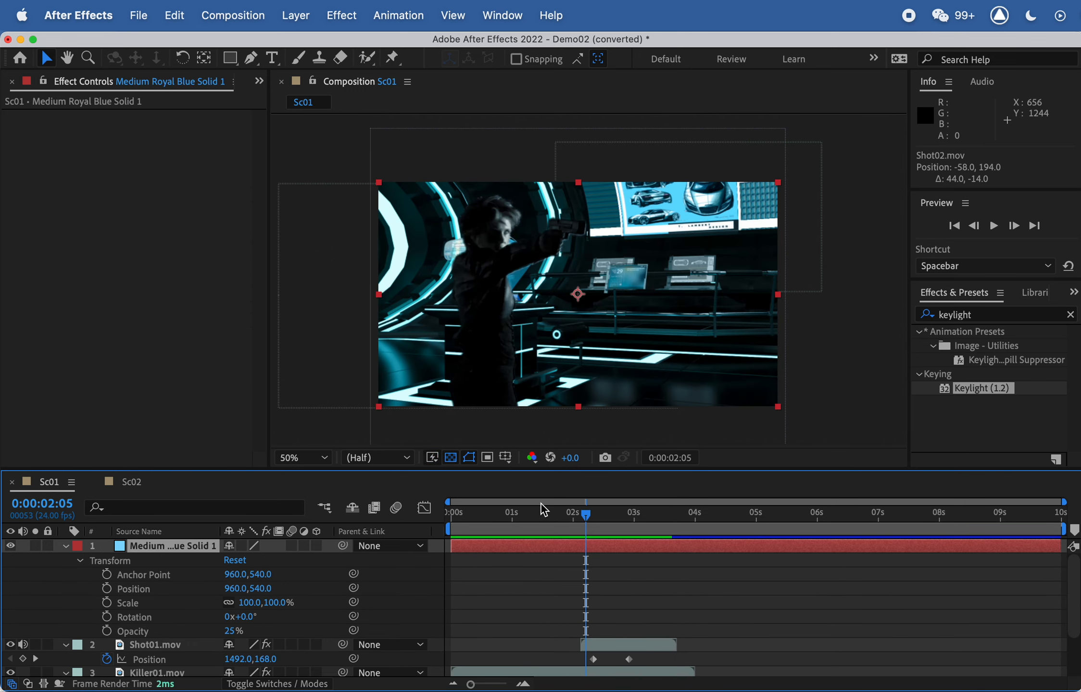
{"action": "left_click_drag", "start_coordinate": [541, 510], "coordinate": [593, 514]}
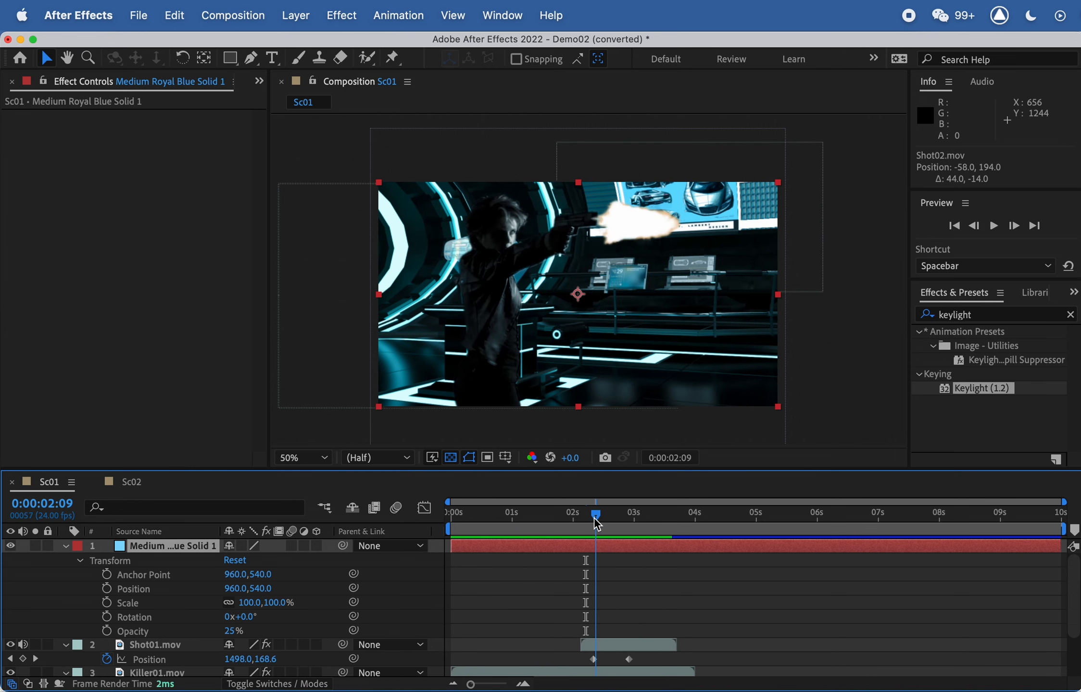
{"action": "left_click", "coordinate": [129, 483]}
{"action": "left_click_drag", "start_coordinate": [476, 514], "coordinate": [535, 523]}
{"action": "left_click_drag", "start_coordinate": [555, 531], "coordinate": [452, 513]}
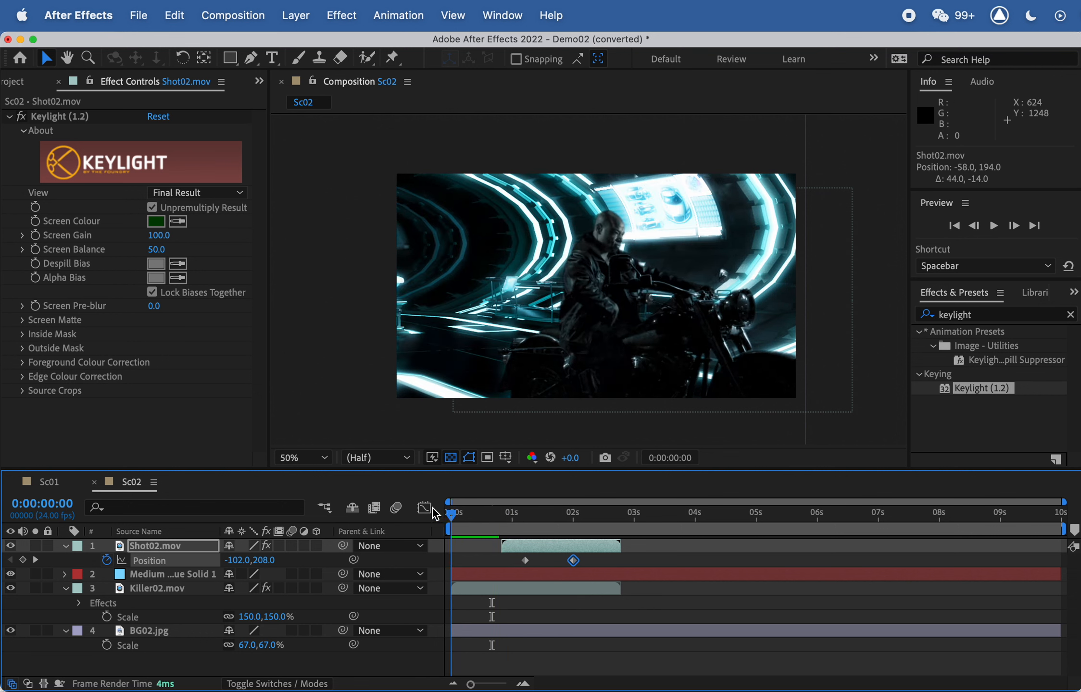
Step: Add the Hit01.mp4 impact footage as the top layer of Sc02, starting at 0:00:00:00
{"action": "left_click", "coordinate": [58, 81]}
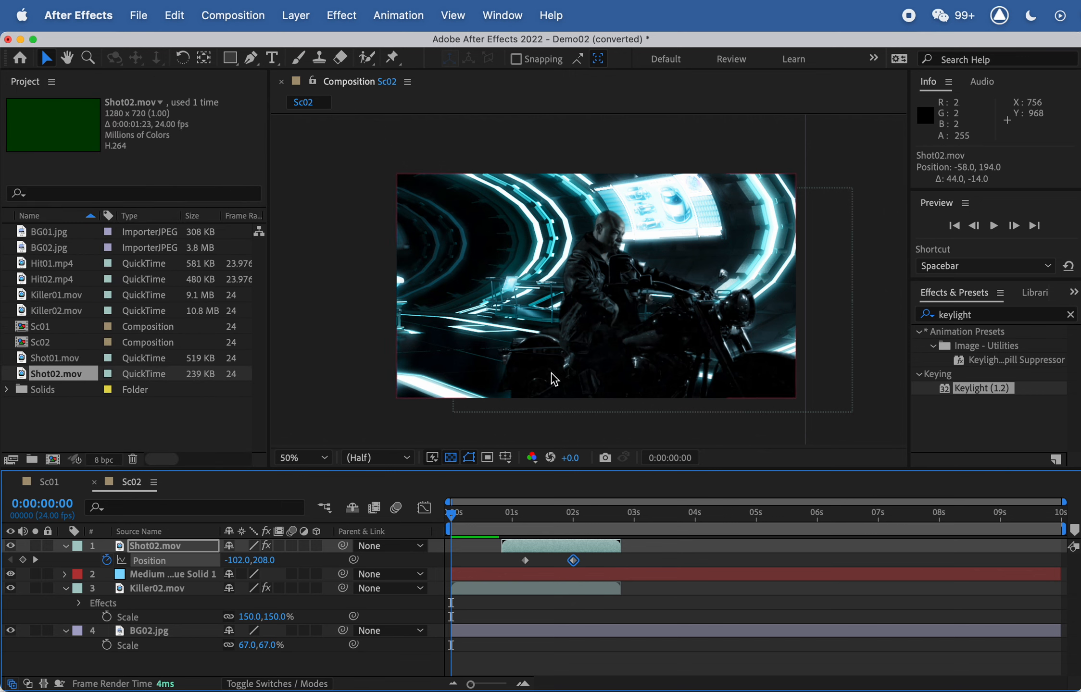
{"action": "left_click", "coordinate": [38, 281]}
{"action": "left_click_drag", "start_coordinate": [44, 264], "coordinate": [135, 538]}
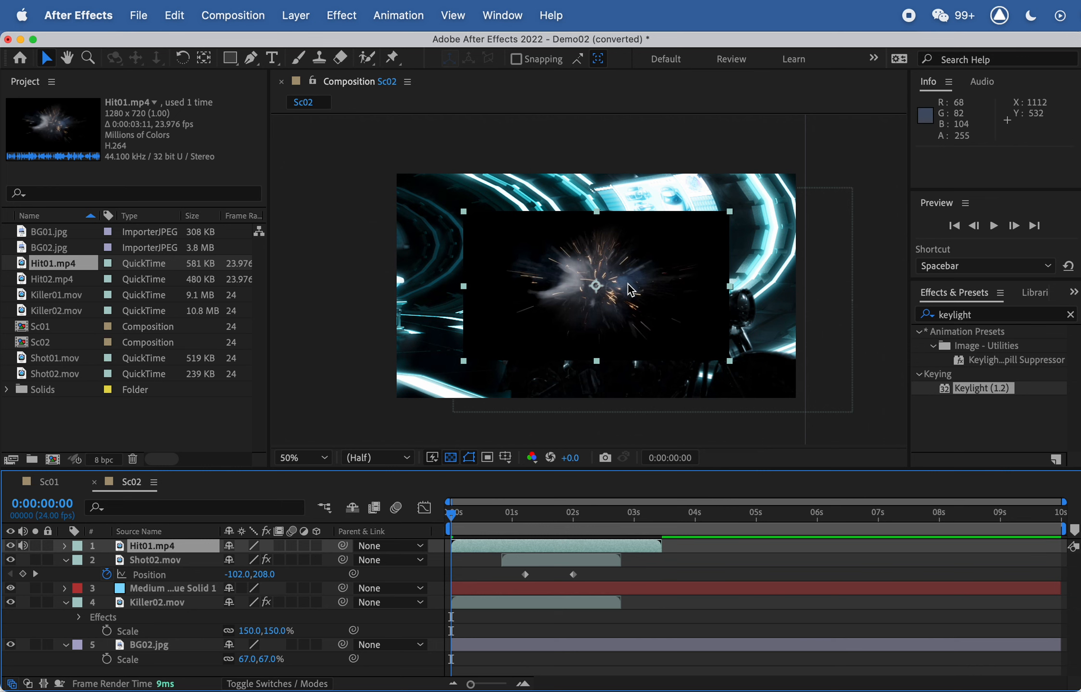
Step: Move the Hit01.mp4 impact to about 1476, 760 over the motorcycle in Sc02
{"action": "left_click_drag", "start_coordinate": [631, 290], "coordinate": [739, 338]}
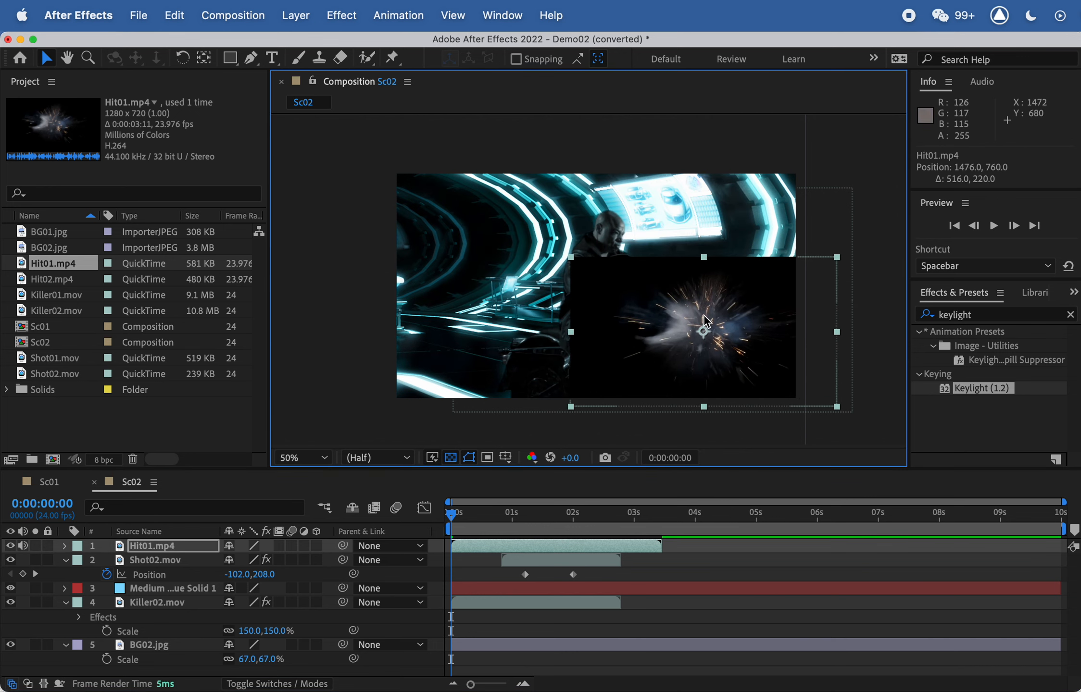
{"action": "right_click", "coordinate": [174, 550]}
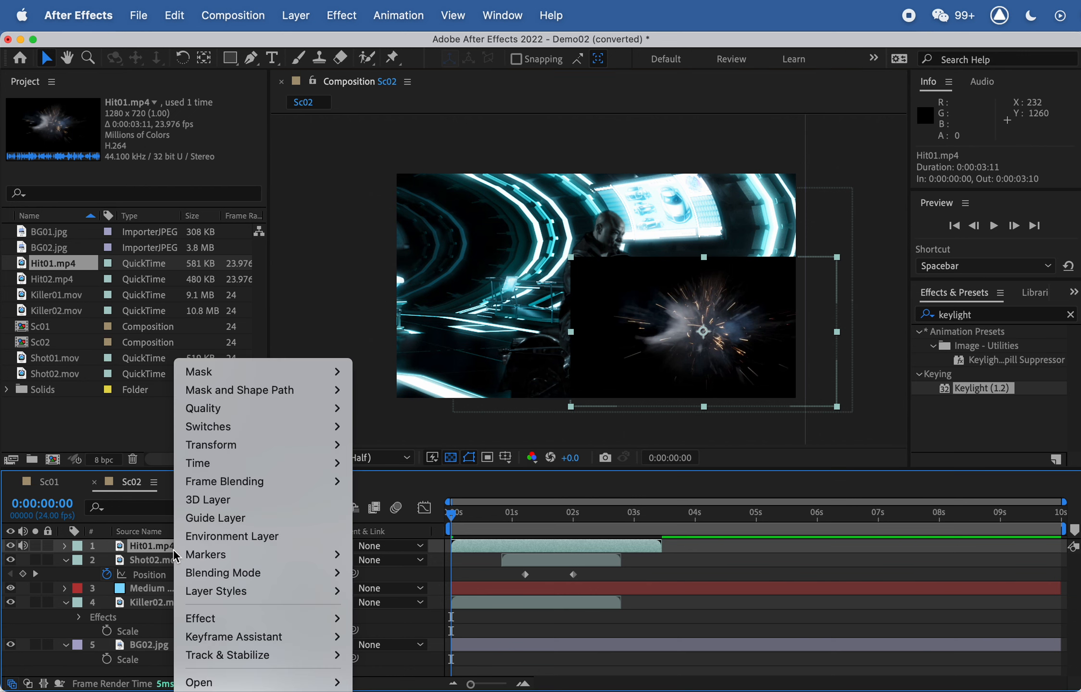
{"action": "mouse_move", "coordinate": [229, 553]}
{"action": "left_click", "coordinate": [386, 553]}
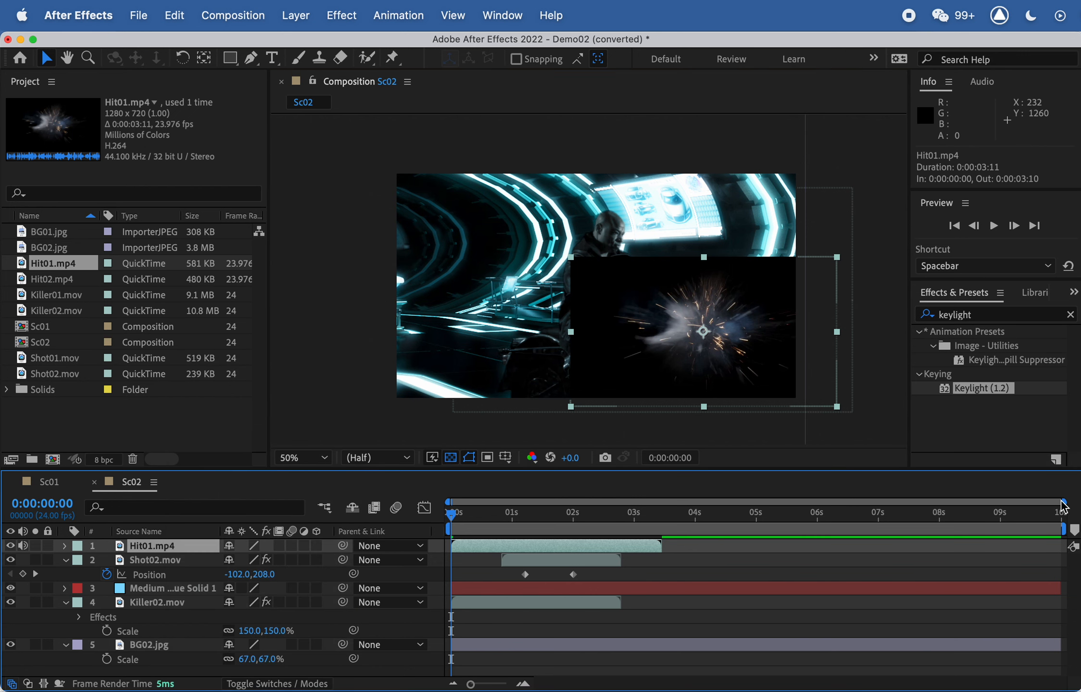
Step: Shift the Hit01.mp4 layer to start at 0:00:00:03 and set its blending mode to Screen
{"action": "left_click_drag", "start_coordinate": [1062, 501], "coordinate": [591, 500]}
{"action": "left_click_drag", "start_coordinate": [478, 545], "coordinate": [508, 557]}
{"action": "left_click_drag", "start_coordinate": [462, 513], "coordinate": [496, 519]}
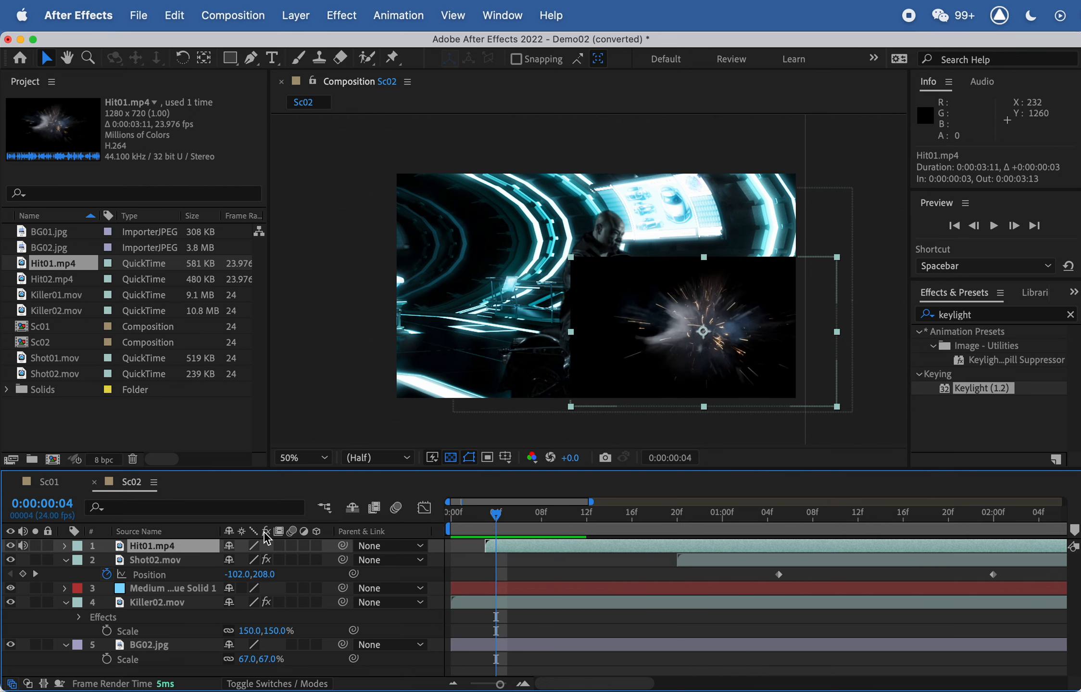
{"action": "right_click", "coordinate": [169, 549]}
{"action": "mouse_move", "coordinate": [289, 572]}
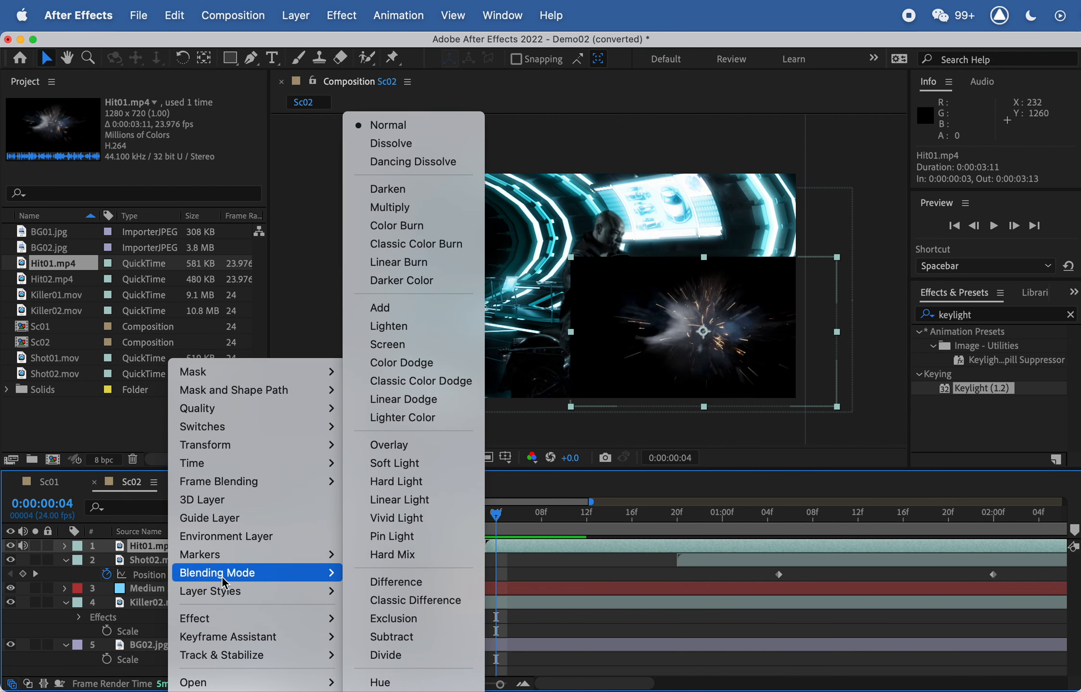
{"action": "left_click", "coordinate": [430, 349]}
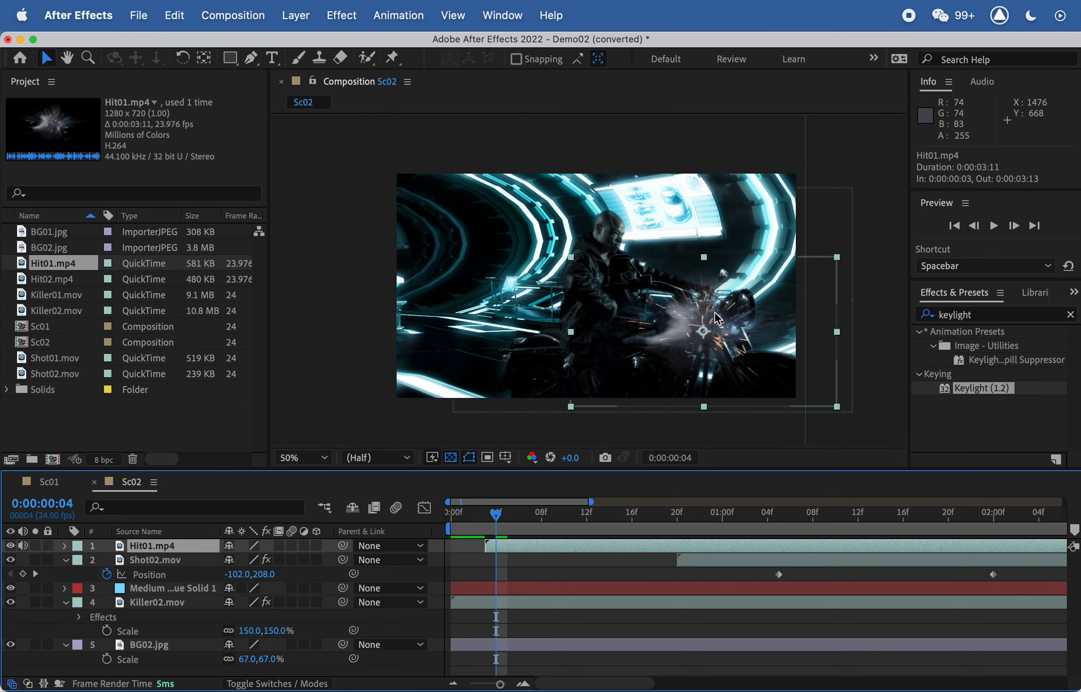
Step: Add the Hit02.mp4 impact footage as the top layer of Sc02, starting at 0:00:00:10
{"action": "left_click", "coordinate": [463, 514]}
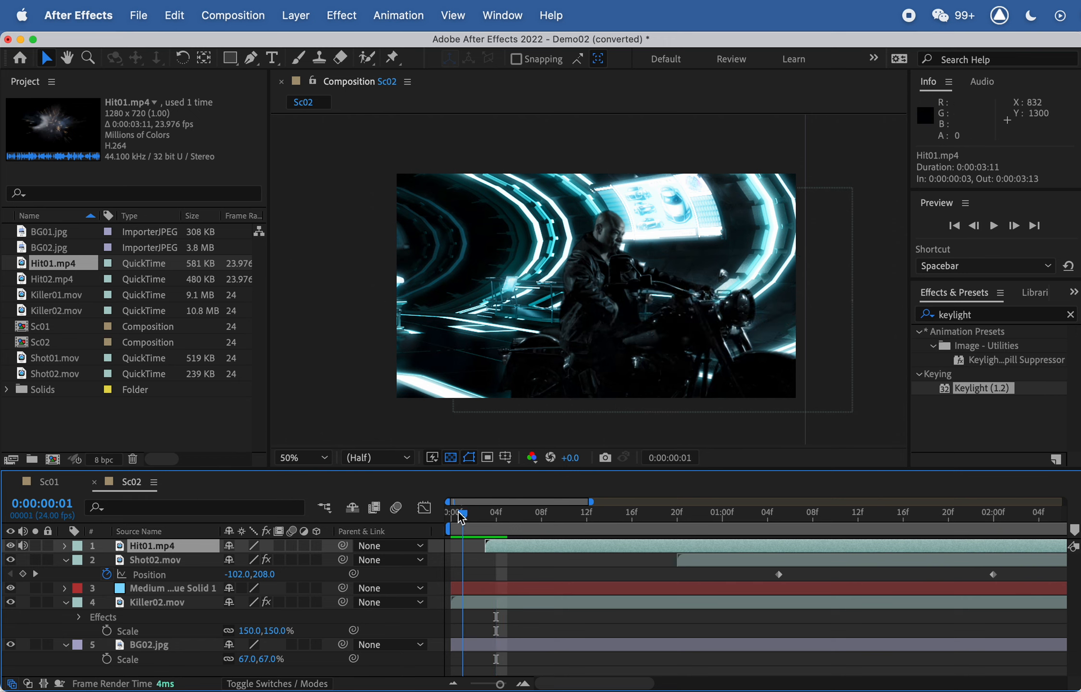
{"action": "key", "text": "space"}
{"action": "left_click", "coordinate": [519, 513]}
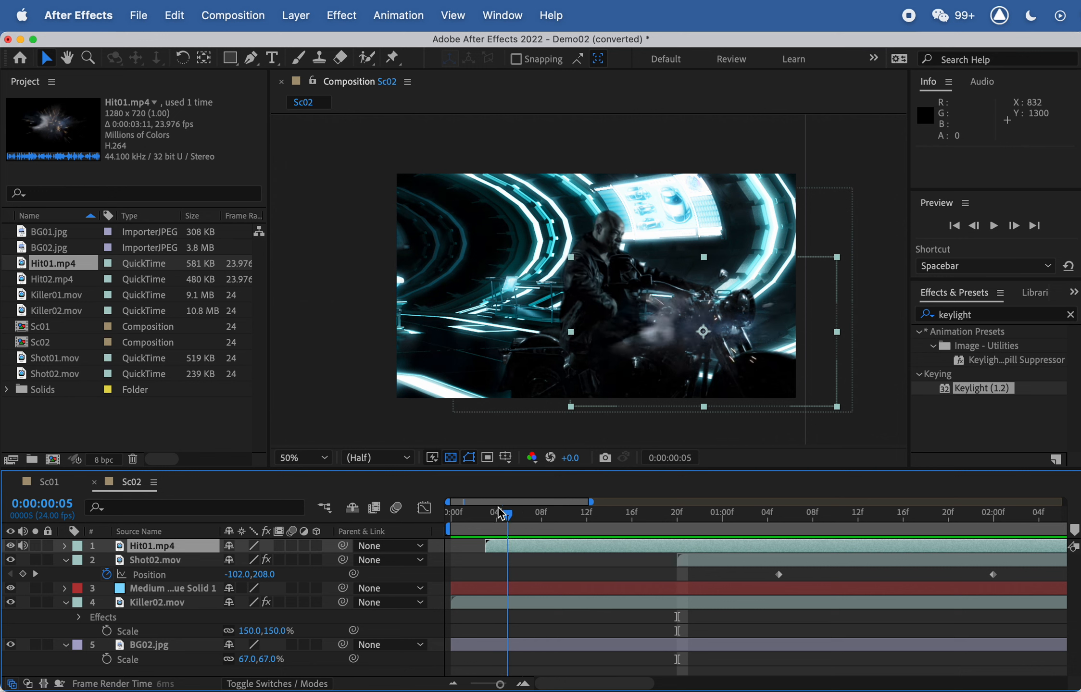
{"action": "left_click_drag", "start_coordinate": [519, 515], "coordinate": [564, 514]}
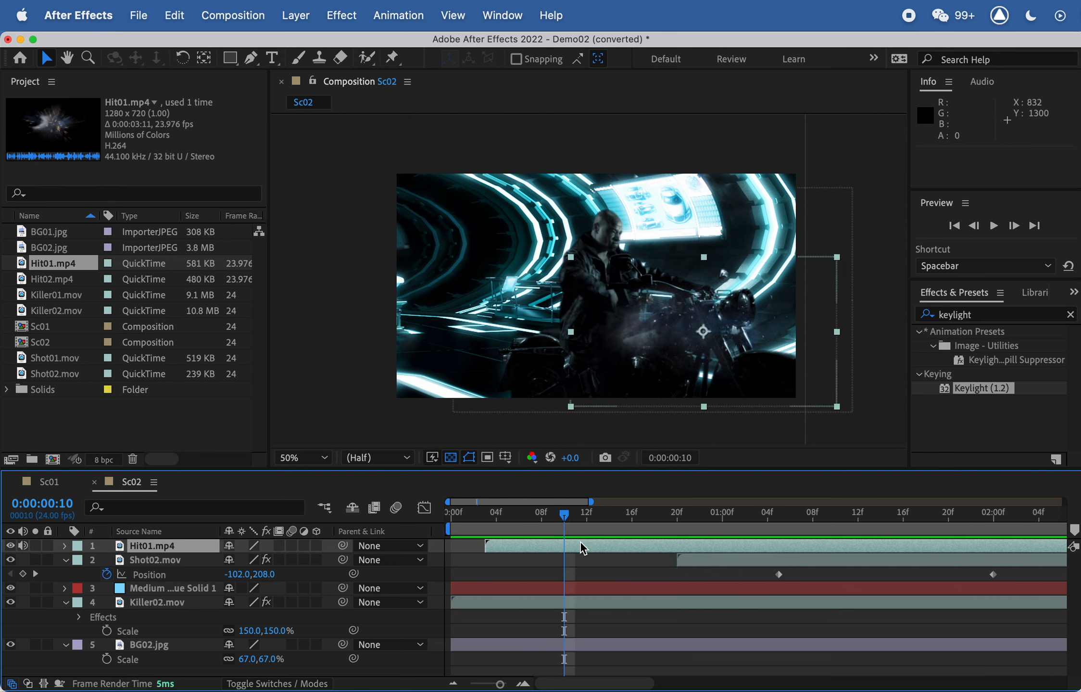
{"action": "left_click_drag", "start_coordinate": [53, 283], "coordinate": [260, 551]}
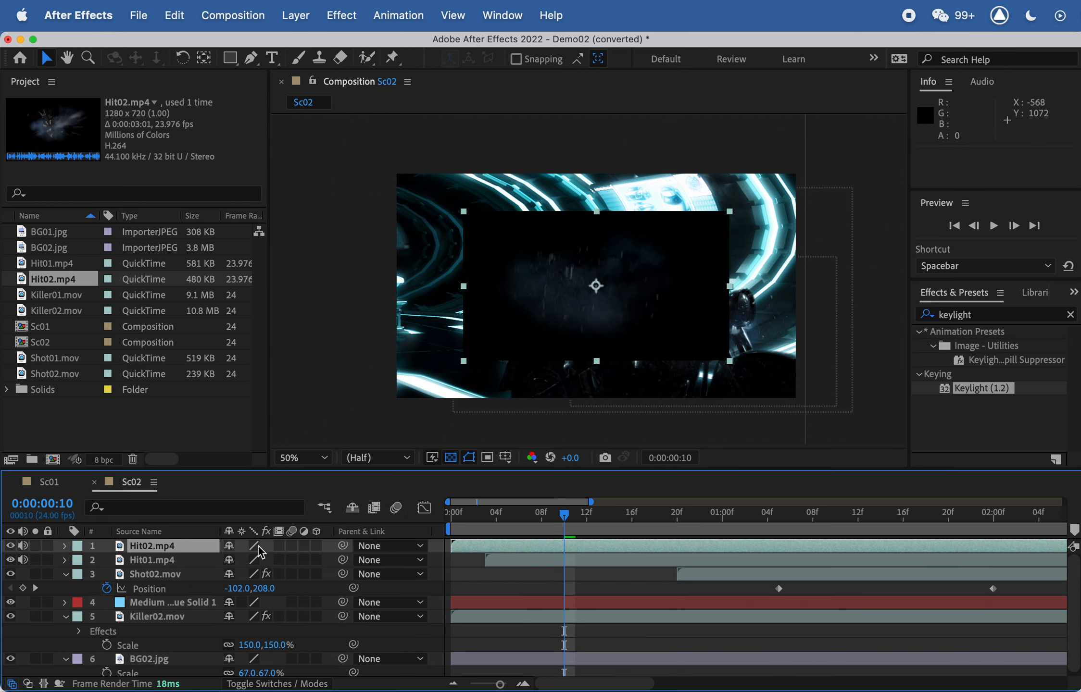
{"action": "left_click_drag", "start_coordinate": [519, 542], "coordinate": [617, 546]}
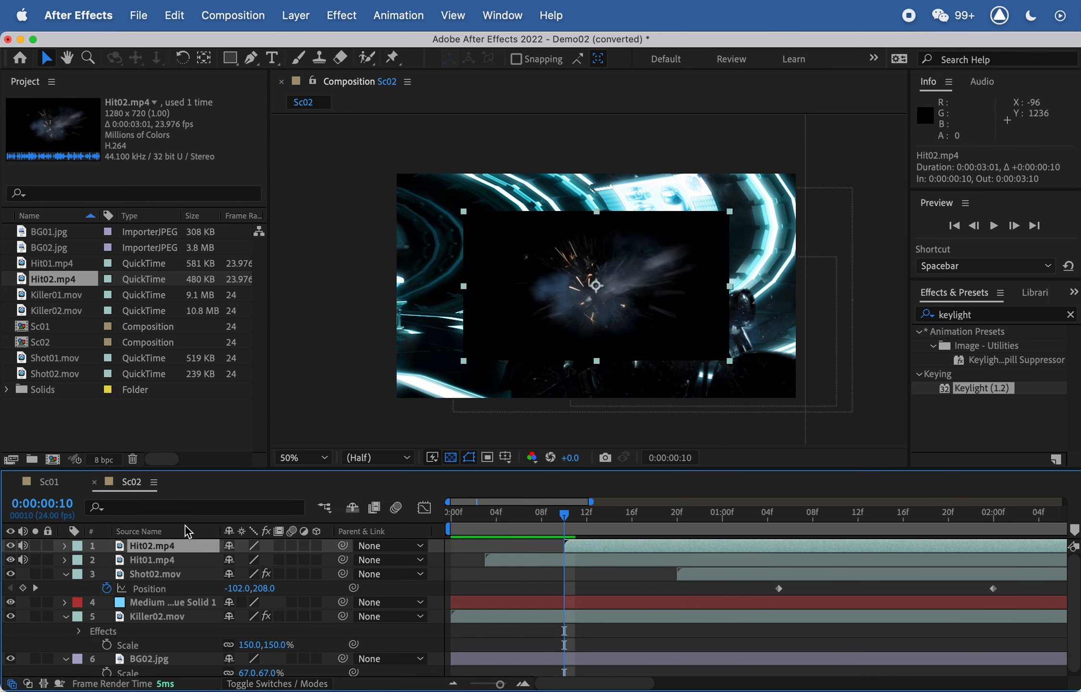
Step: Set Hit02.mp4's blending mode to Screen and move it to about 664, 832 over the rear of the motorcycle
{"action": "right_click", "coordinate": [161, 545]}
{"action": "mouse_move", "coordinate": [175, 553]}
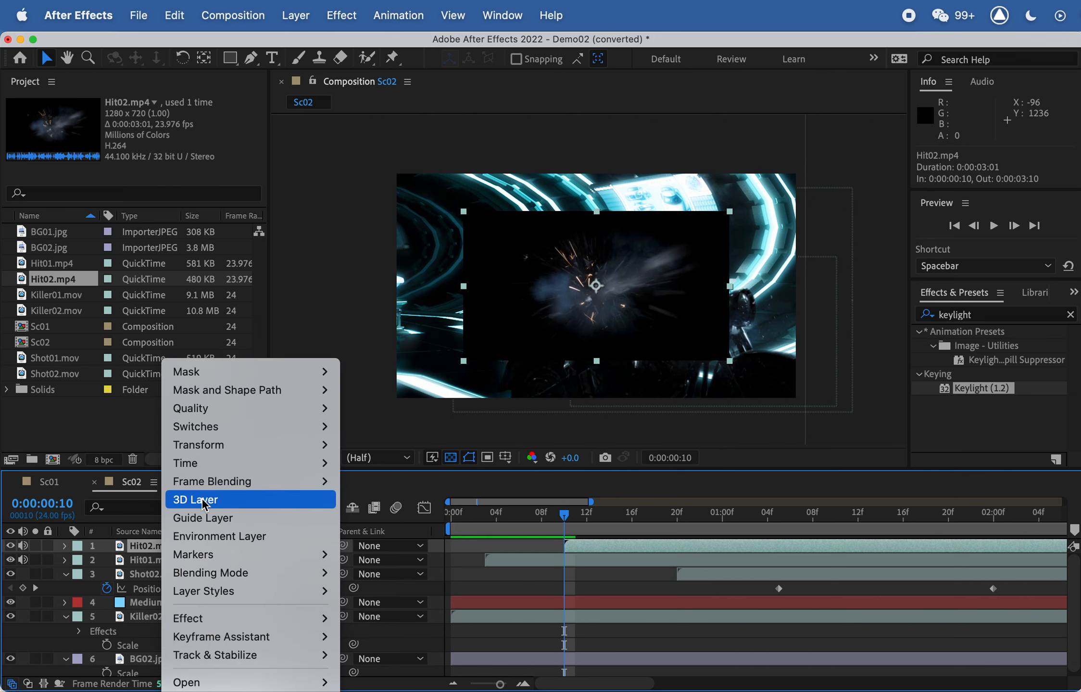
{"action": "mouse_move", "coordinate": [289, 572]}
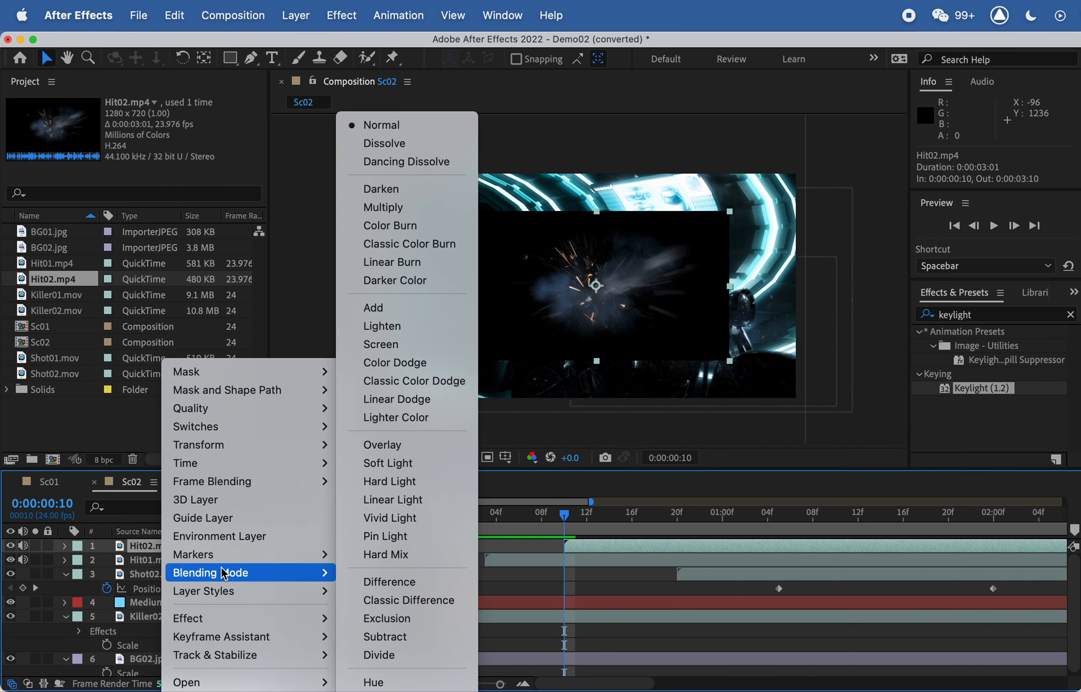
{"action": "left_click", "coordinate": [430, 348]}
{"action": "left_click_drag", "start_coordinate": [605, 289], "coordinate": [531, 358]}
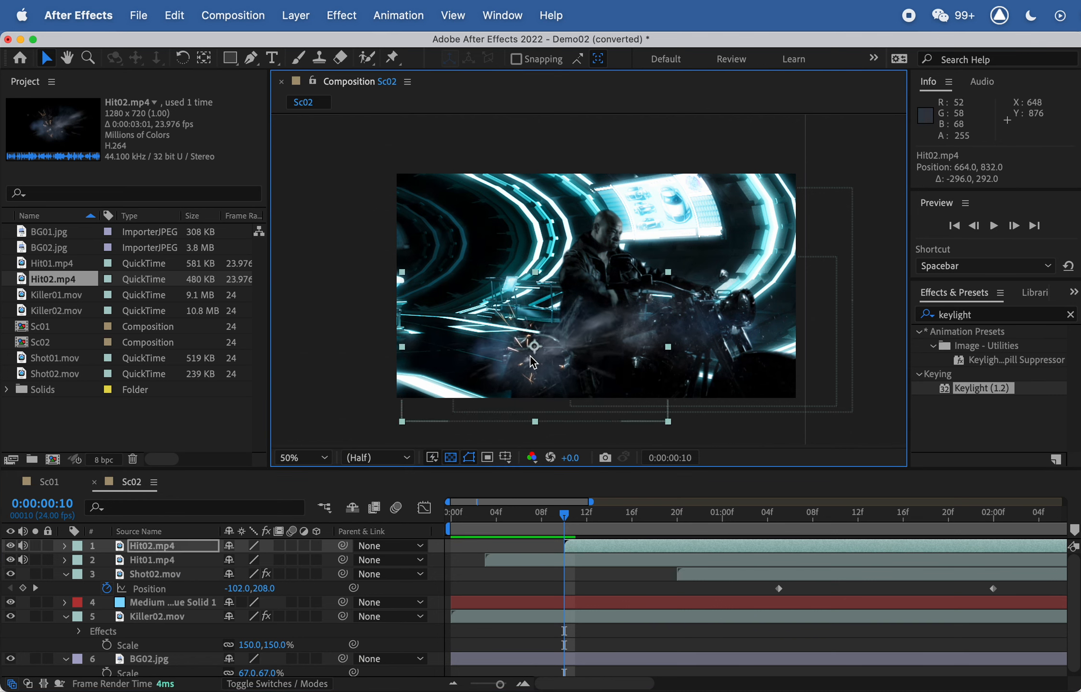
Step: Play Sc02 from the beginning and check the timing of both bullet impacts and the gunshot
{"action": "left_click_drag", "start_coordinate": [562, 515], "coordinate": [451, 513]}
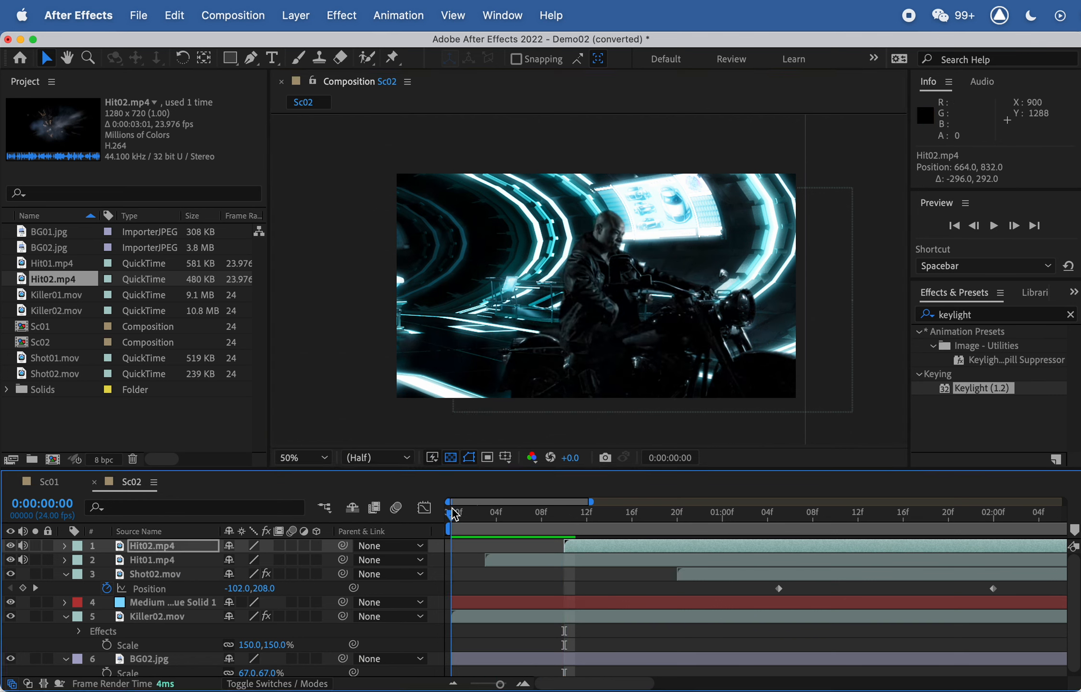
{"action": "key", "text": "space"}
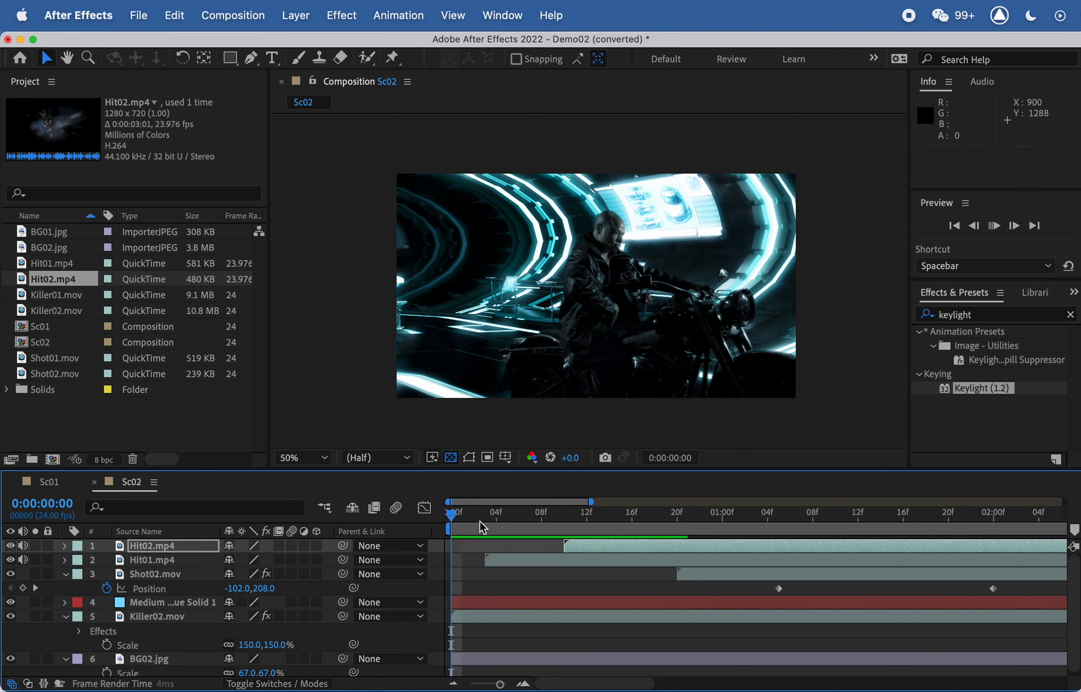
{"action": "key", "text": "space"}
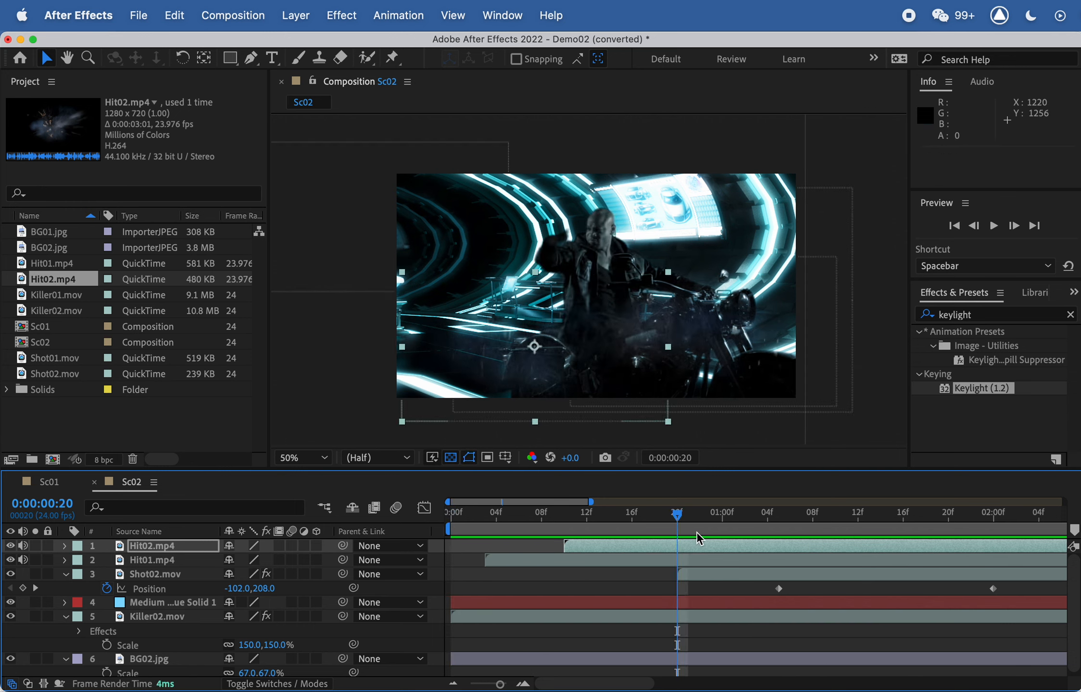
{"action": "left_click", "coordinate": [652, 514]}
{"action": "left_click_drag", "start_coordinate": [652, 517], "coordinate": [497, 522]}
{"action": "left_click_drag", "start_coordinate": [590, 503], "coordinate": [794, 503]}
{"action": "left_click_drag", "start_coordinate": [558, 520], "coordinate": [432, 502]}
{"action": "key", "text": "space"}
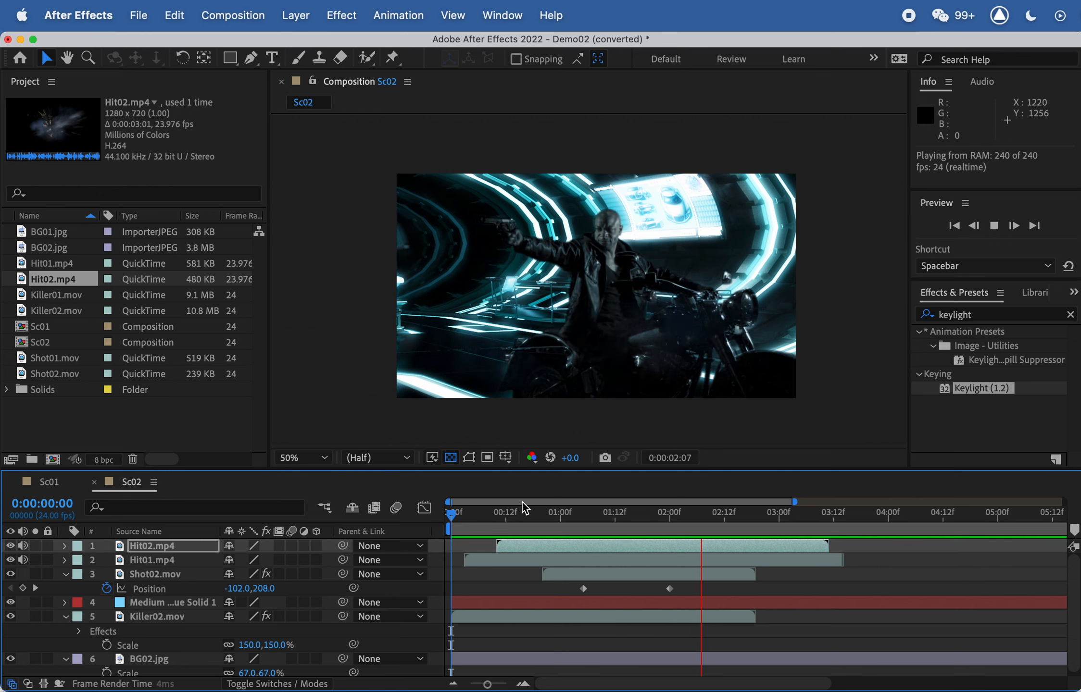
{"action": "left_click_drag", "start_coordinate": [736, 515], "coordinate": [655, 516]}
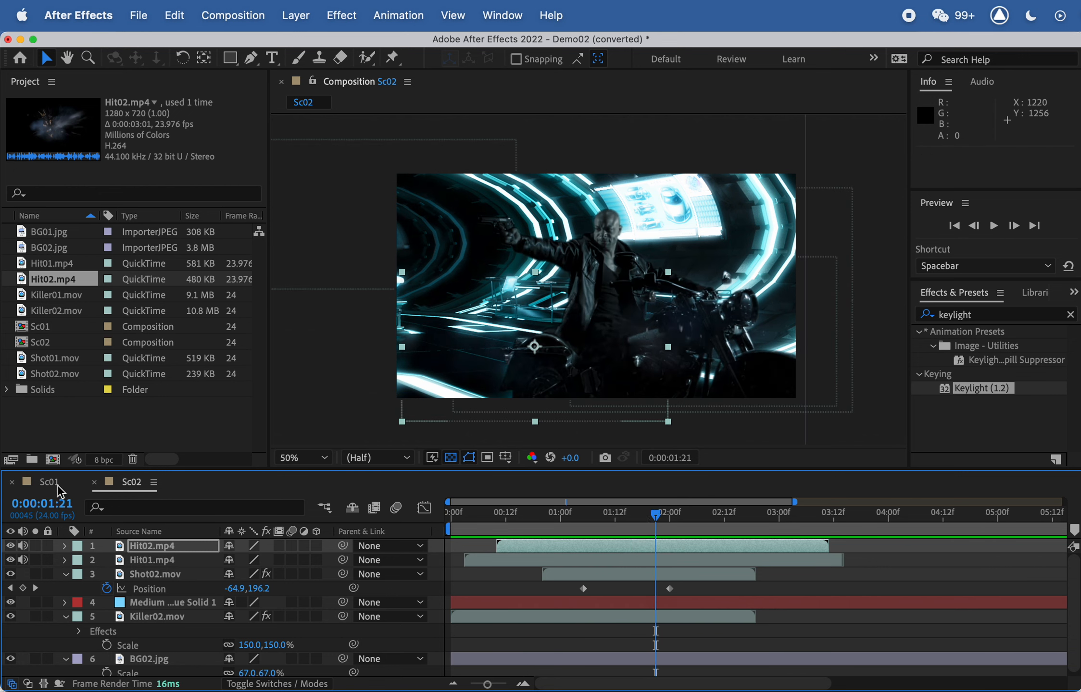
Step: Create a new composition named Final with the HDTV 1080 24 preset and a duration of 0:00:10:00
{"action": "left_click", "coordinate": [41, 342]}
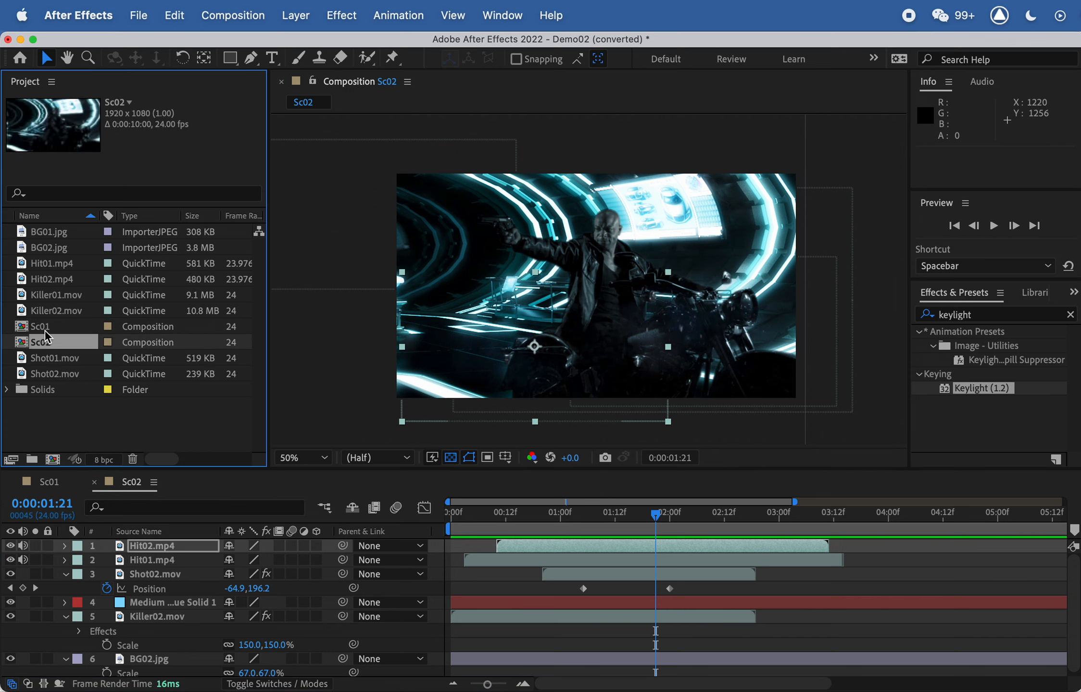
{"action": "left_click", "coordinate": [43, 329]}
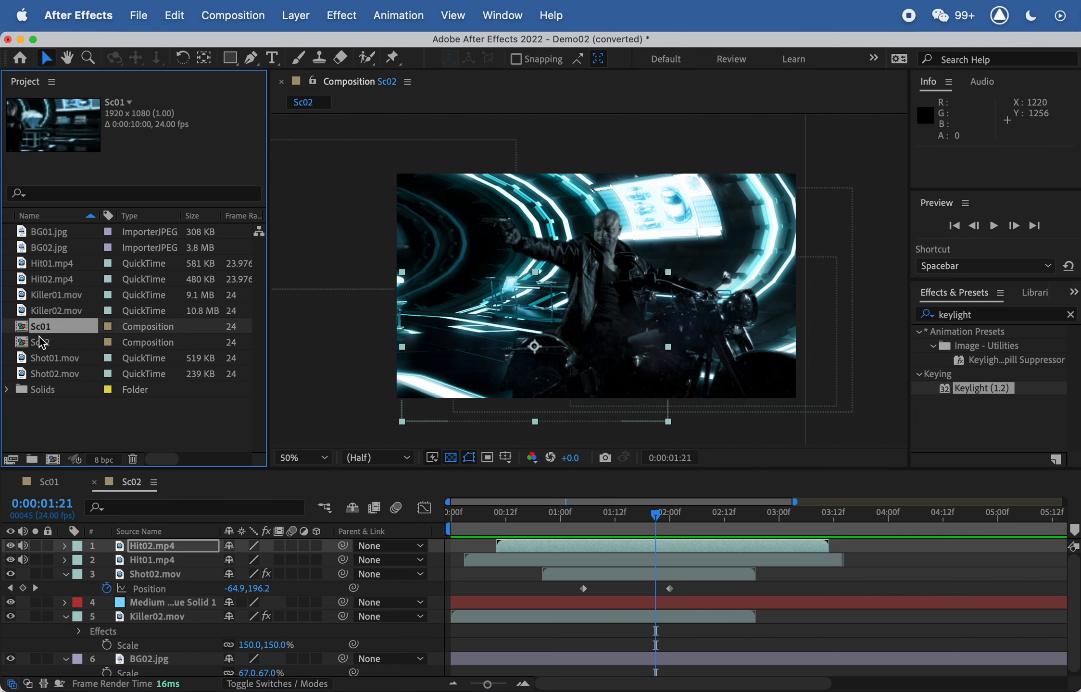
{"action": "left_click", "coordinate": [37, 344]}
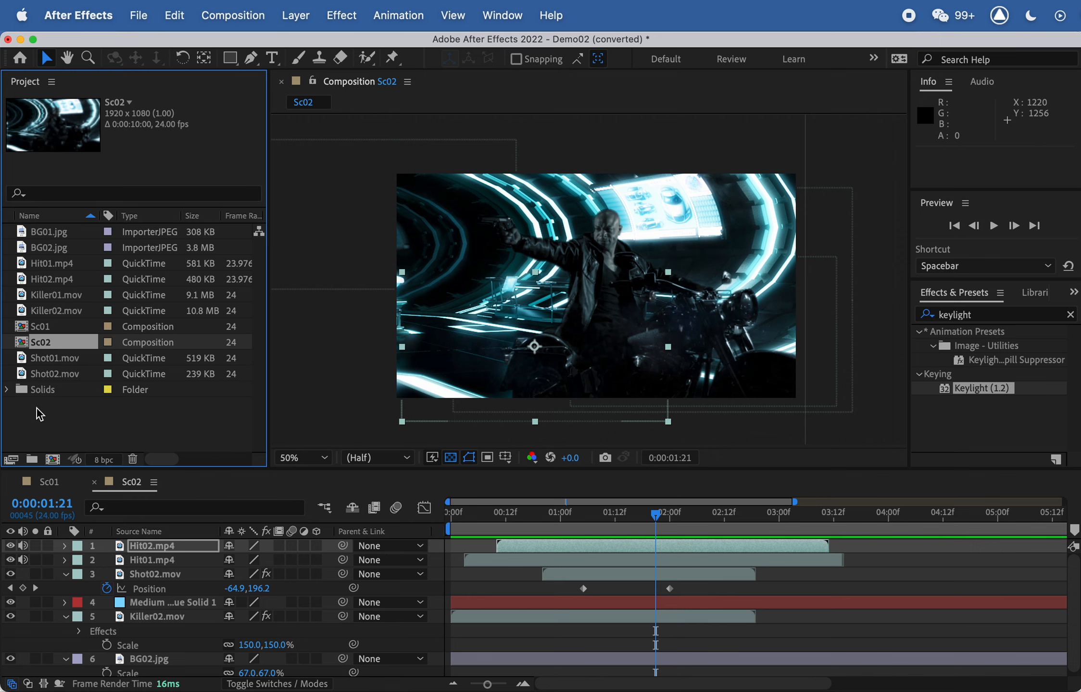
{"action": "left_click", "coordinate": [49, 430]}
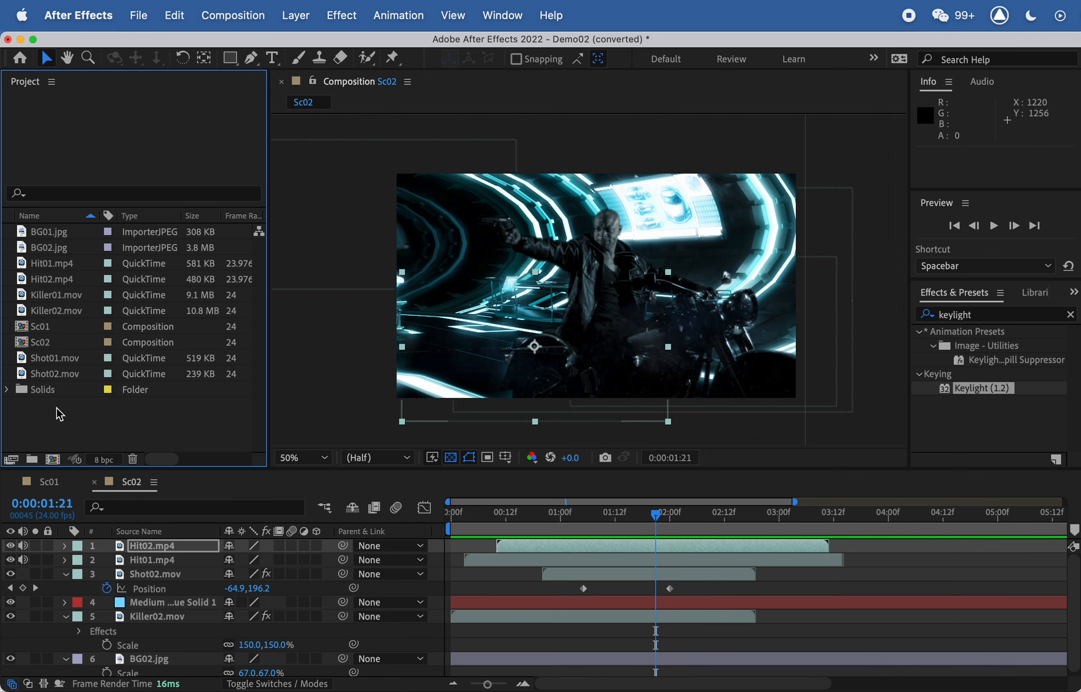
{"action": "left_click", "coordinate": [234, 16]}
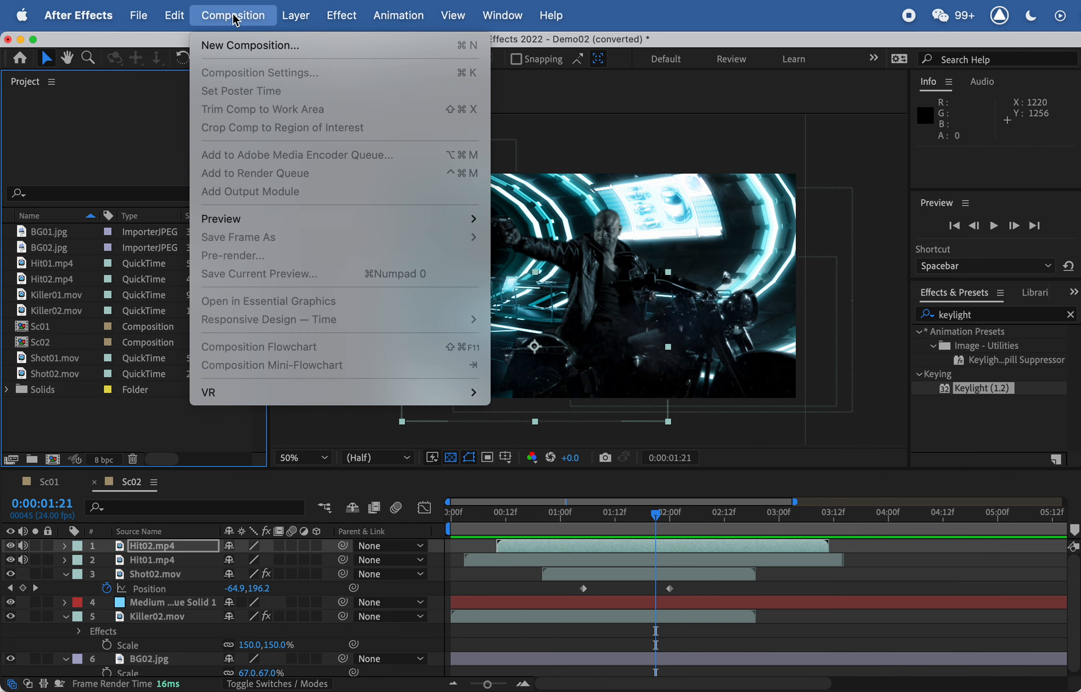
{"action": "left_click", "coordinate": [238, 47]}
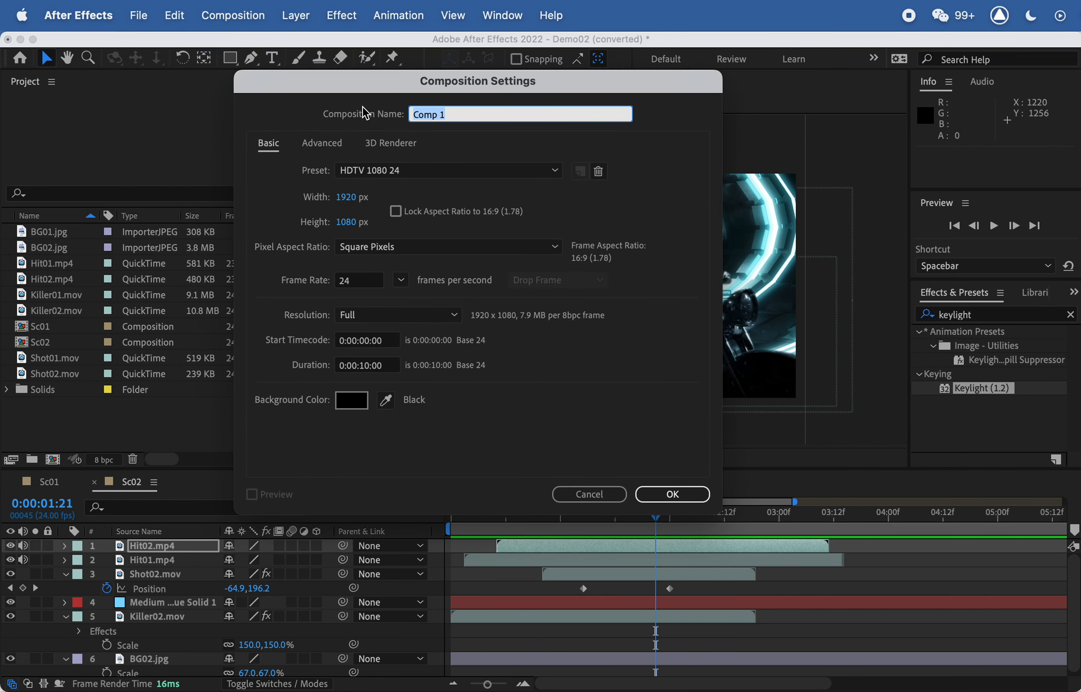
{"action": "type", "text": "Final"}
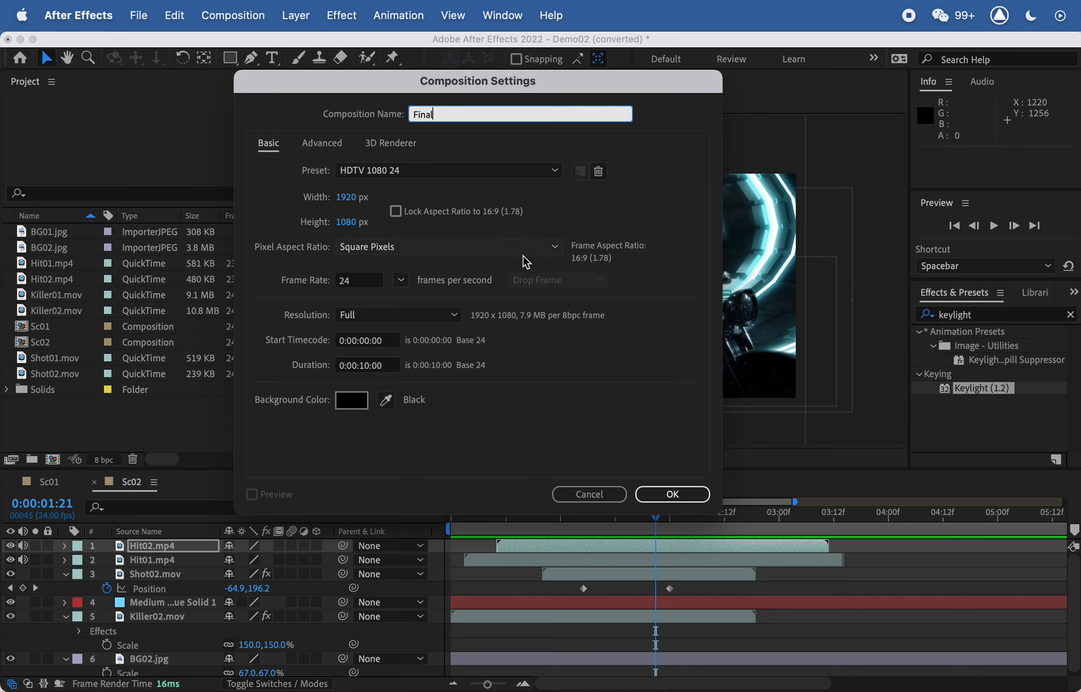
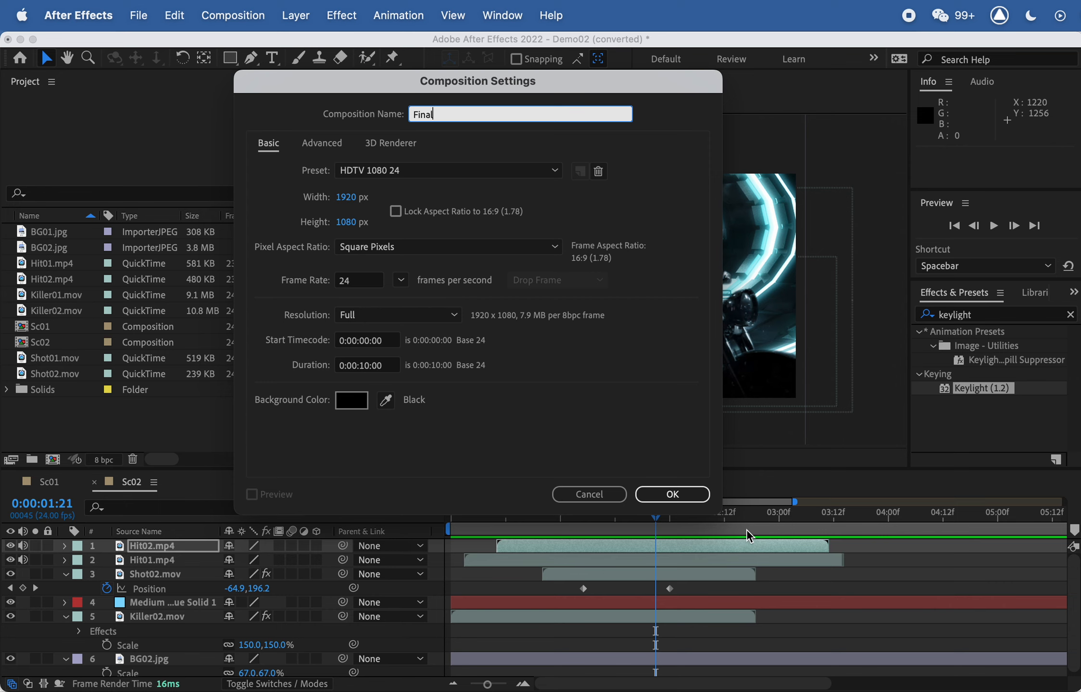
{"action": "left_click", "coordinate": [679, 493]}
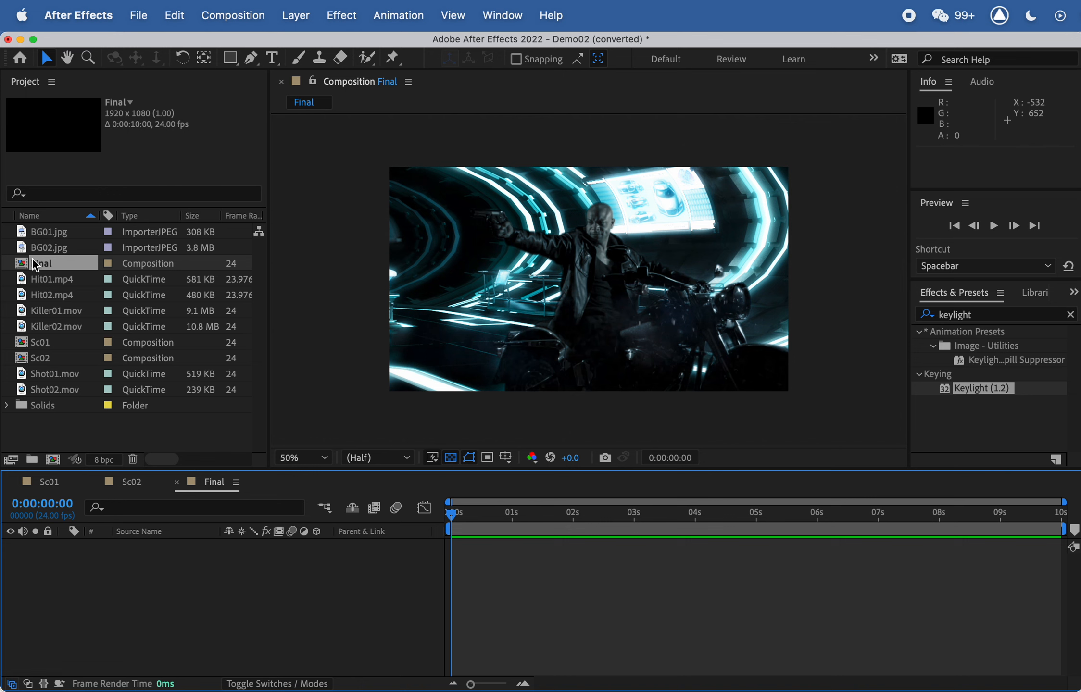
Step: Add the Sc01 and Sc02 compositions to Final at 0:00:00:00, with Sc01 above Sc02
{"action": "left_click_drag", "start_coordinate": [523, 514], "coordinate": [568, 514]}
{"action": "left_click_drag", "start_coordinate": [457, 514], "coordinate": [438, 510]}
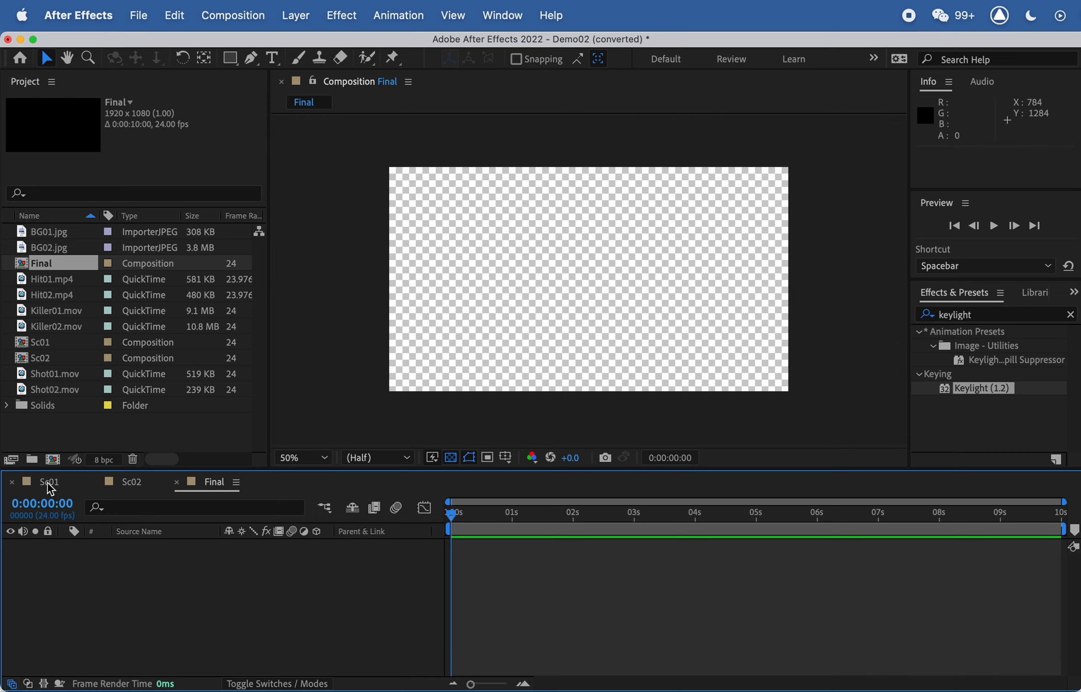
{"action": "left_click", "coordinate": [41, 342]}
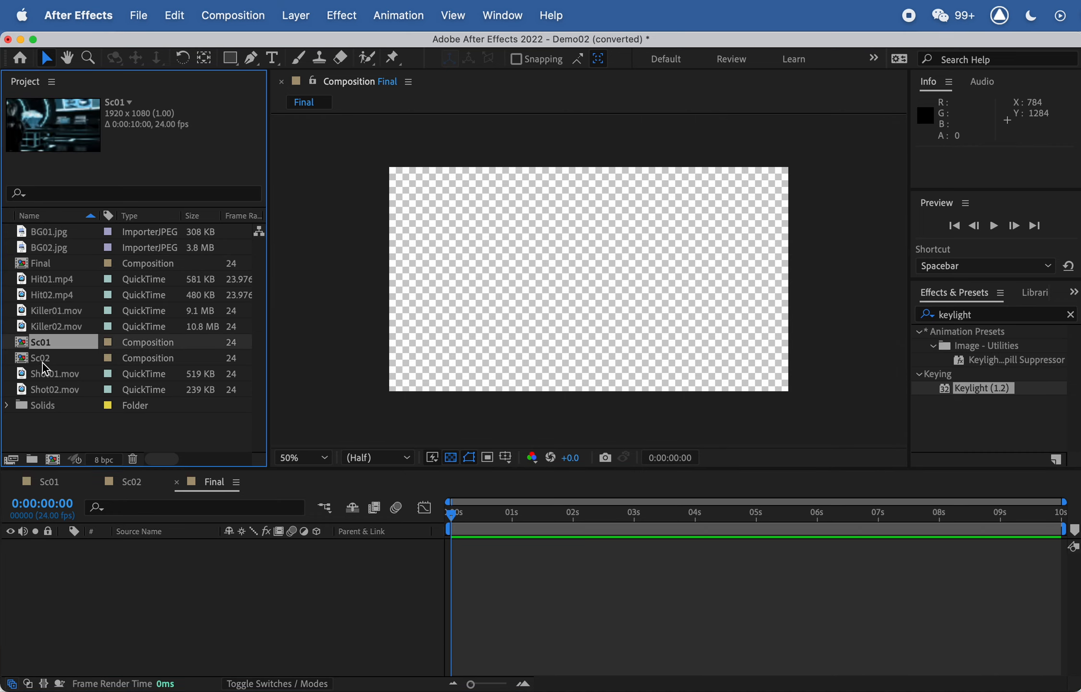
{"action": "left_click", "coordinate": [45, 358], "text": "shift"}
{"action": "left_click_drag", "start_coordinate": [46, 358], "coordinate": [101, 579]}
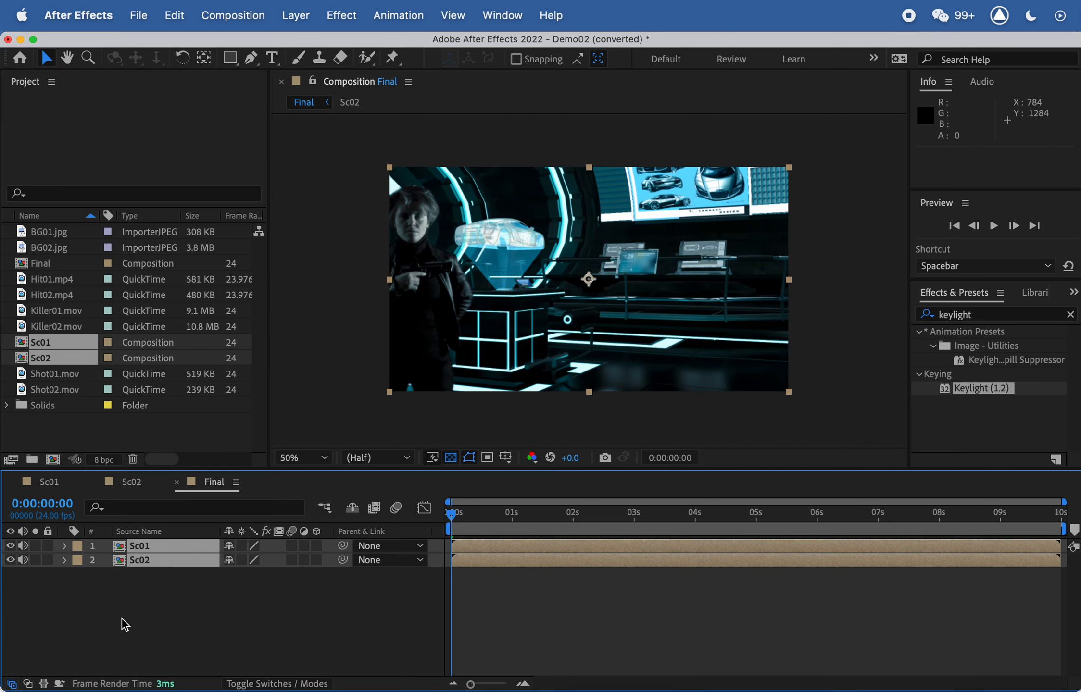
{"action": "left_click", "coordinate": [140, 622]}
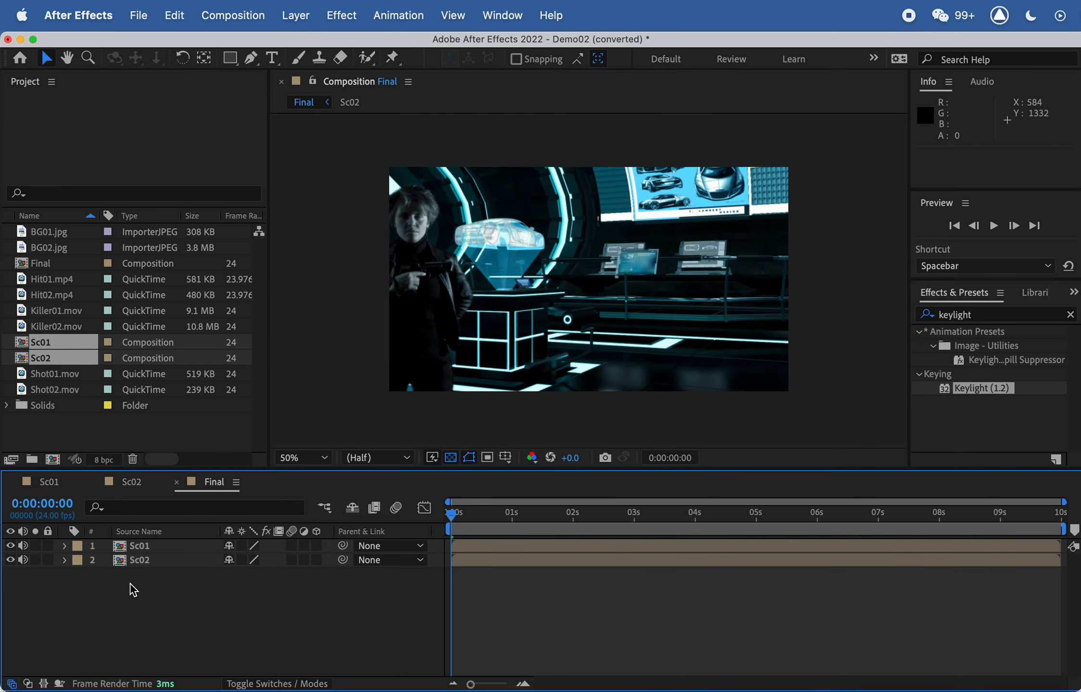
Step: Hide the Sc02 layer in Final and trim the end of Sc01 to 0:00:03:07
{"action": "left_click", "coordinate": [10, 560]}
{"action": "left_click", "coordinate": [160, 562]}
{"action": "left_click", "coordinate": [167, 548]}
{"action": "left_click_drag", "start_coordinate": [478, 518], "coordinate": [652, 513]}
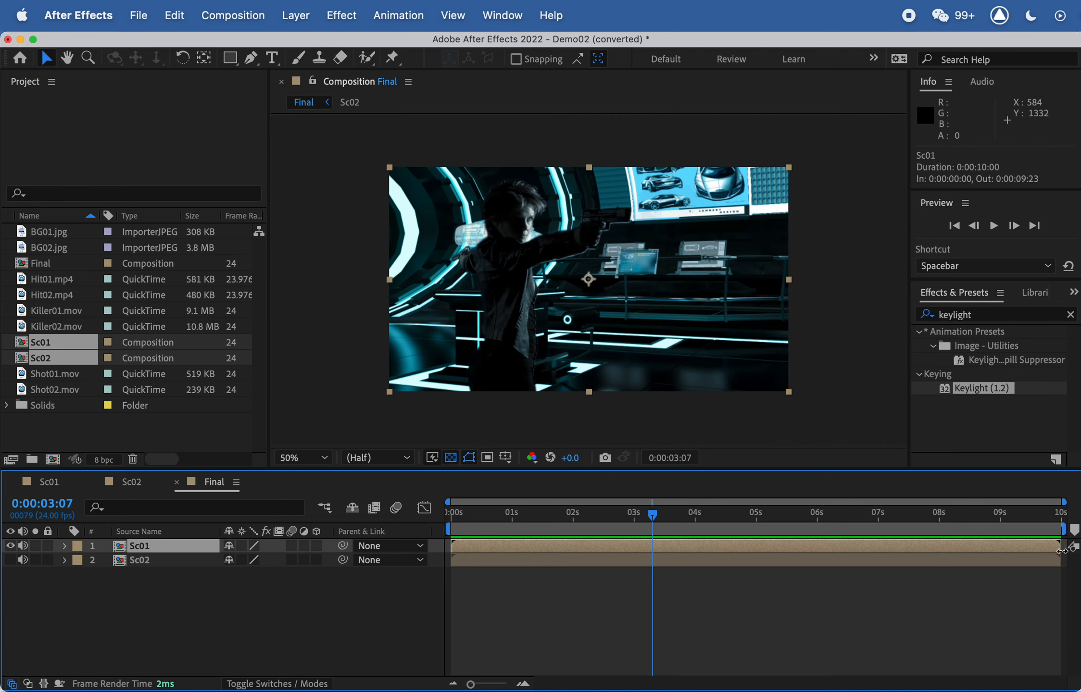
{"action": "left_click_drag", "start_coordinate": [1059, 546], "coordinate": [652, 546]}
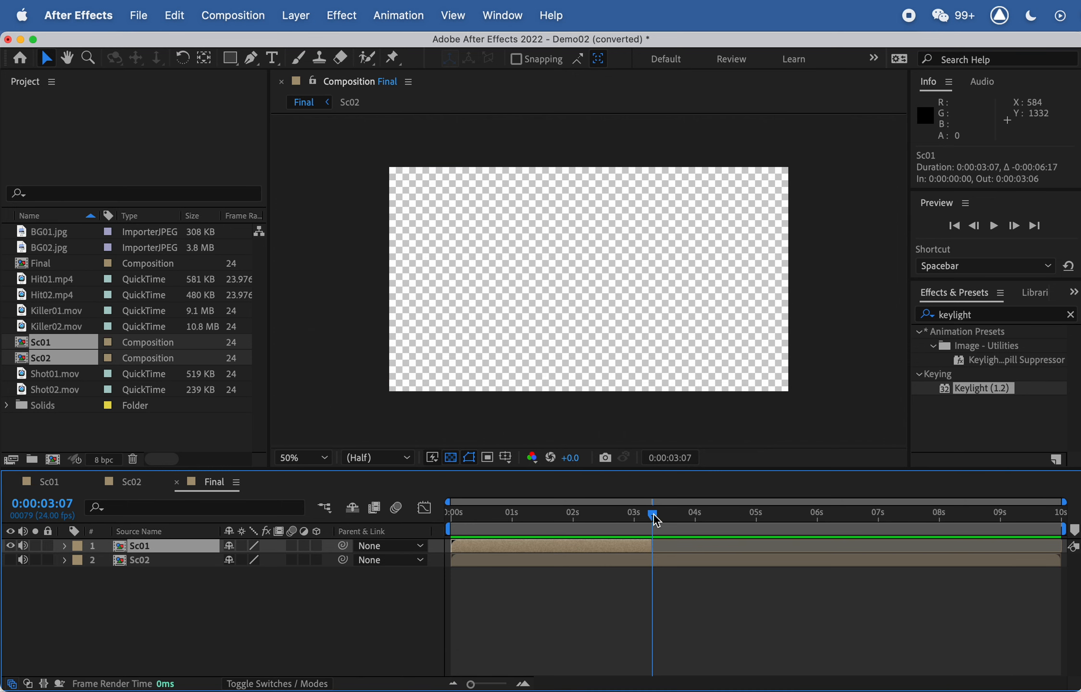
Step: Hide Sc01, show Sc02, and trim the end of Sc02 to 0:00:02:10
{"action": "mouse_move", "coordinate": [654, 516]}
{"action": "left_mouse_down"}
{"action": "mouse_move", "coordinate": [632, 515]}
{"action": "mouse_move", "coordinate": [659, 517]}
{"action": "mouse_move", "coordinate": [644, 516]}
{"action": "left_mouse_up"}
{"action": "left_click", "coordinate": [545, 561]}
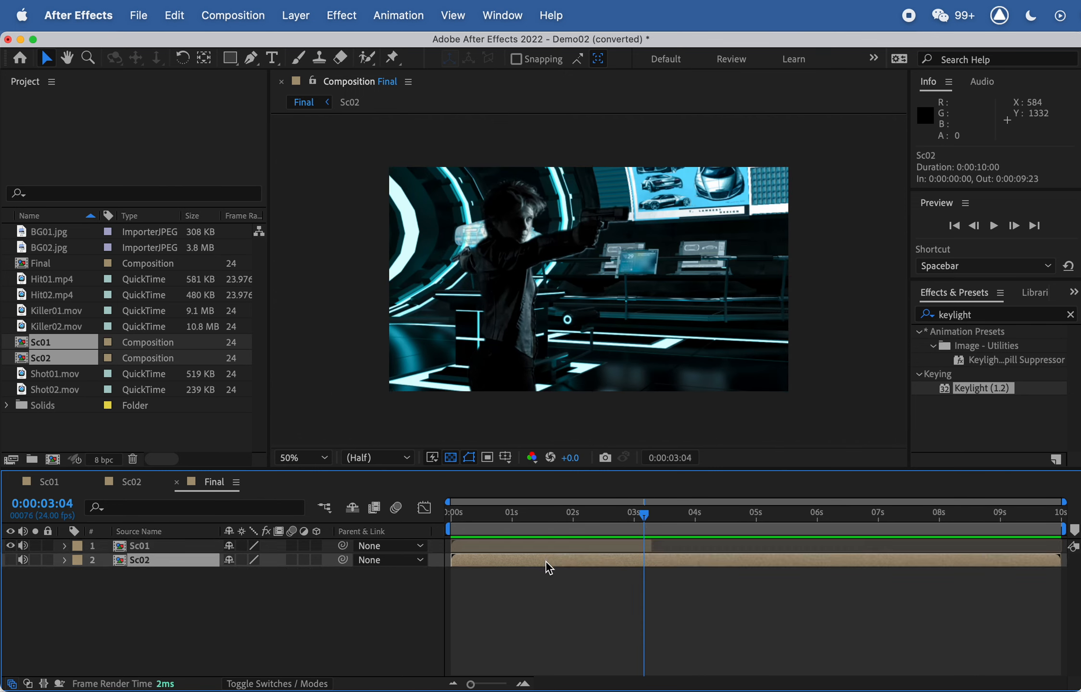
{"action": "left_click", "coordinate": [9, 545]}
{"action": "left_click", "coordinate": [9, 560]}
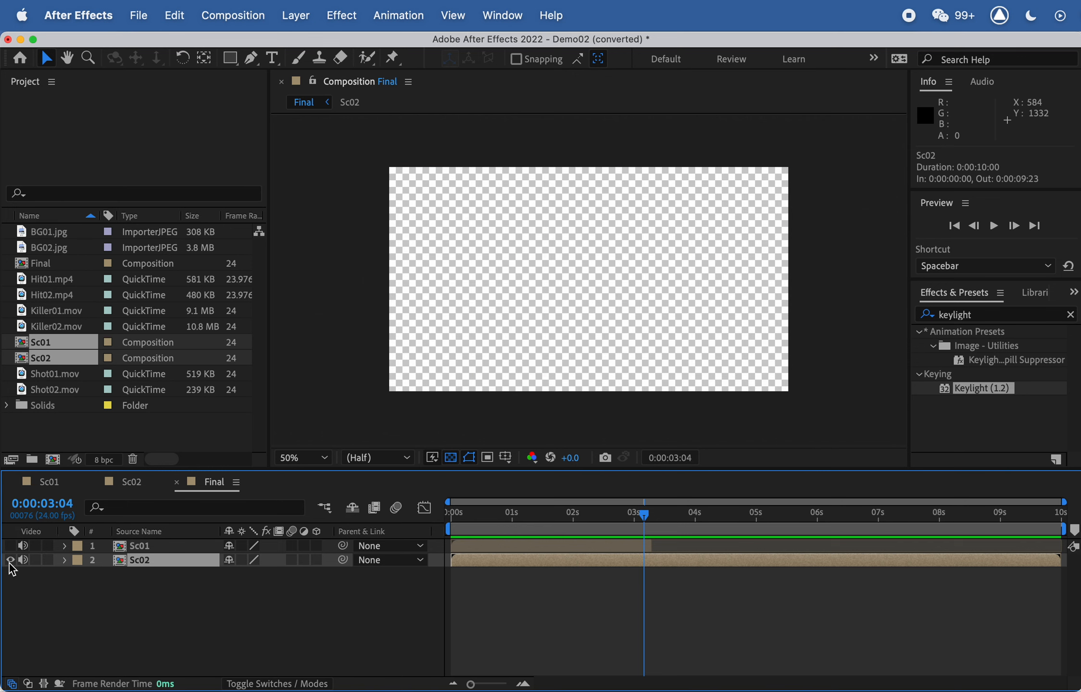
{"action": "left_click_drag", "start_coordinate": [637, 521], "coordinate": [600, 520]}
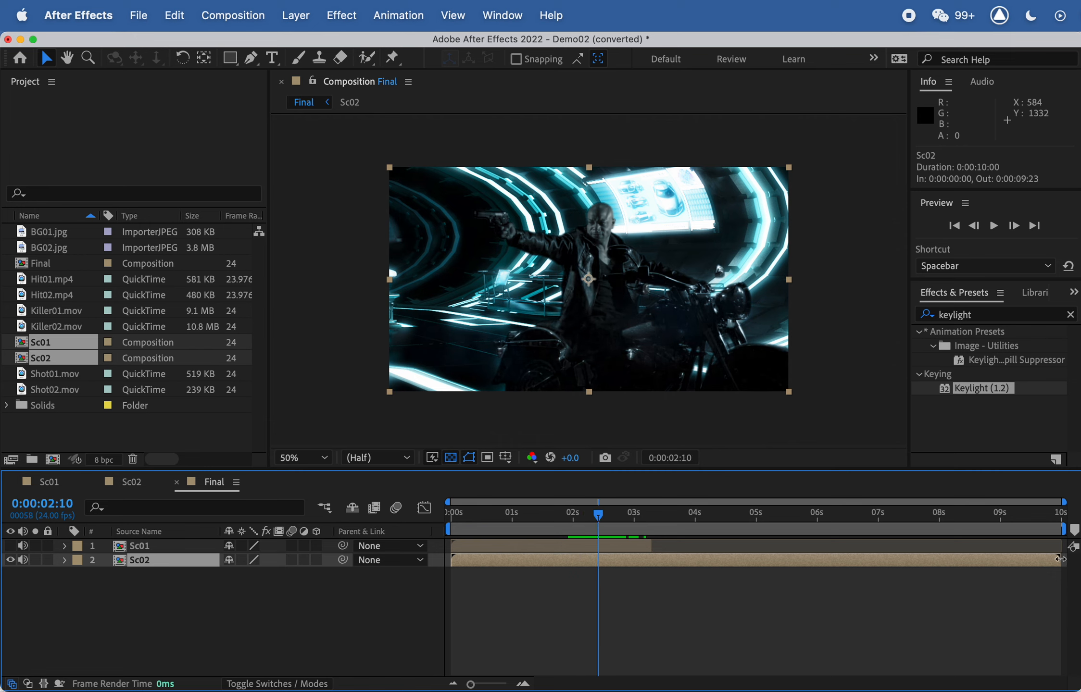
{"action": "left_click_drag", "start_coordinate": [1059, 559], "coordinate": [600, 566]}
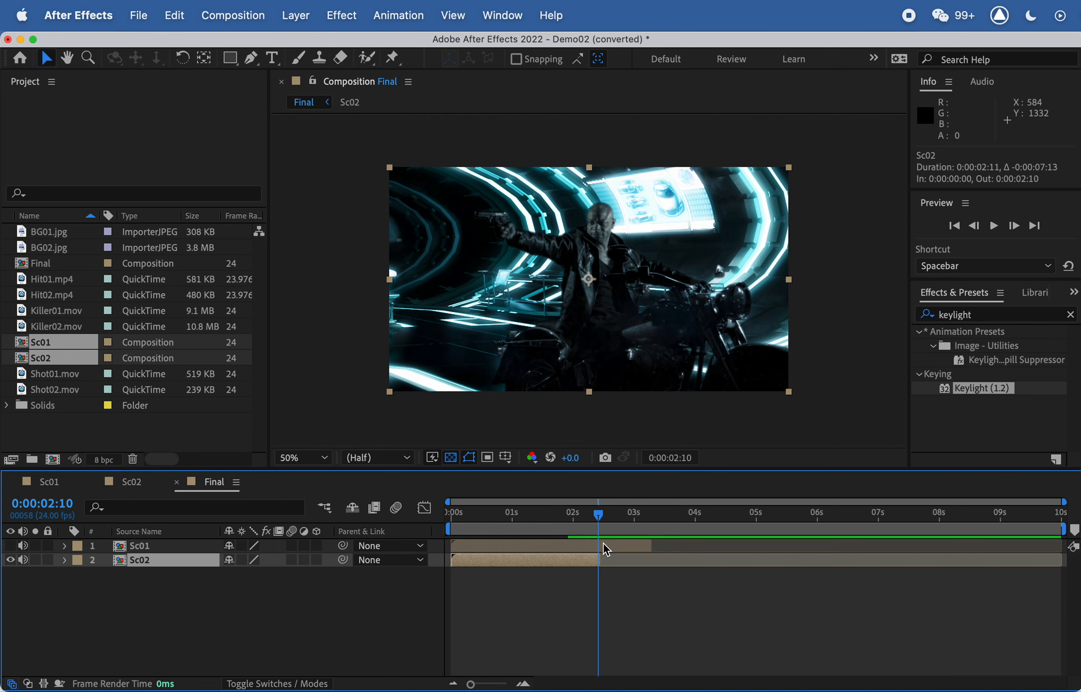
Step: Move the trimmed Sc02 layer along the timeline so it starts at 0:00:03:06, at the end of Sc01
{"action": "left_click_drag", "start_coordinate": [599, 517], "coordinate": [649, 521]}
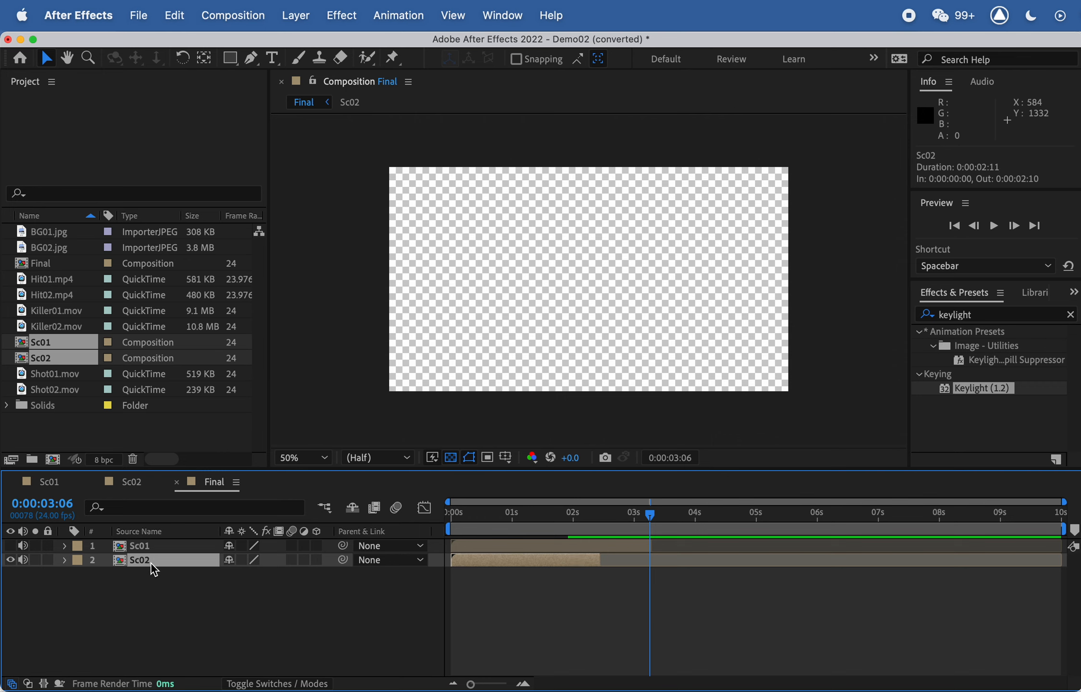
{"action": "left_click_drag", "start_coordinate": [476, 559], "coordinate": [680, 563]}
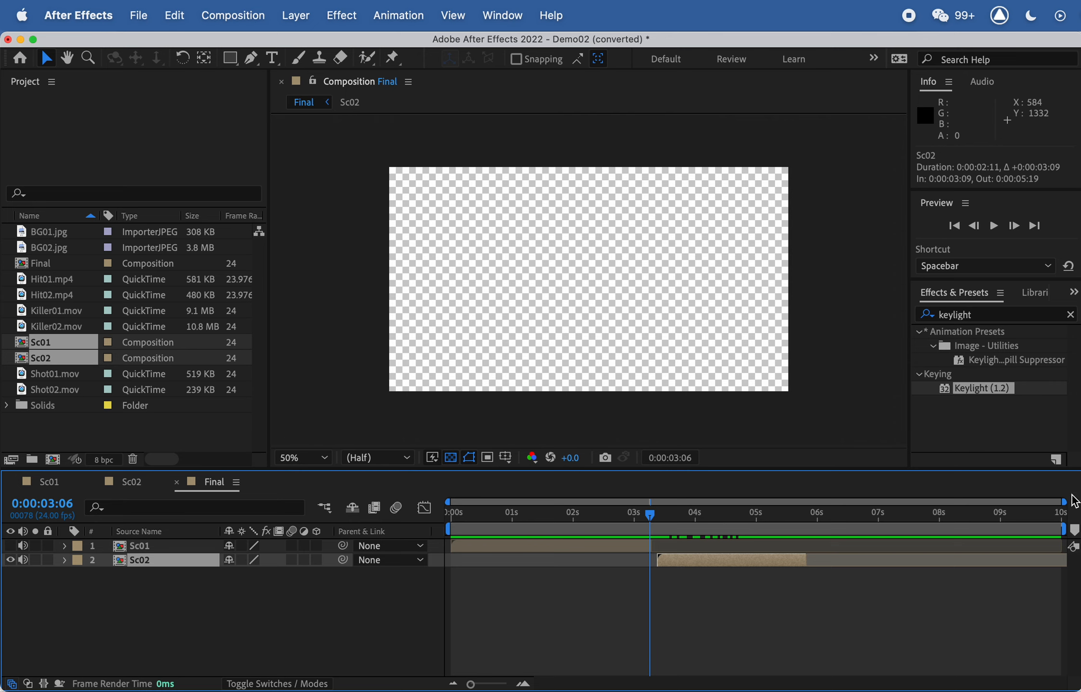
{"action": "left_click_drag", "start_coordinate": [1062, 501], "coordinate": [746, 518]}
{"action": "left_click_drag", "start_coordinate": [668, 512], "coordinate": [656, 511]}
{"action": "left_click_drag", "start_coordinate": [753, 560], "coordinate": [735, 558]}
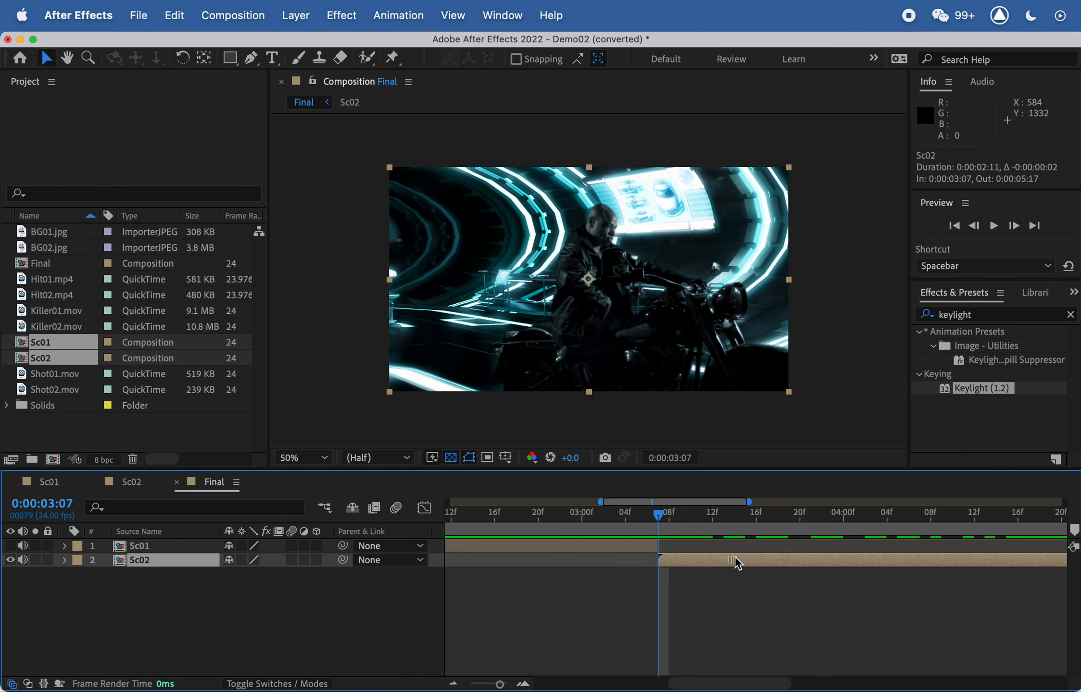
{"action": "left_click_drag", "start_coordinate": [655, 518], "coordinate": [649, 520]}
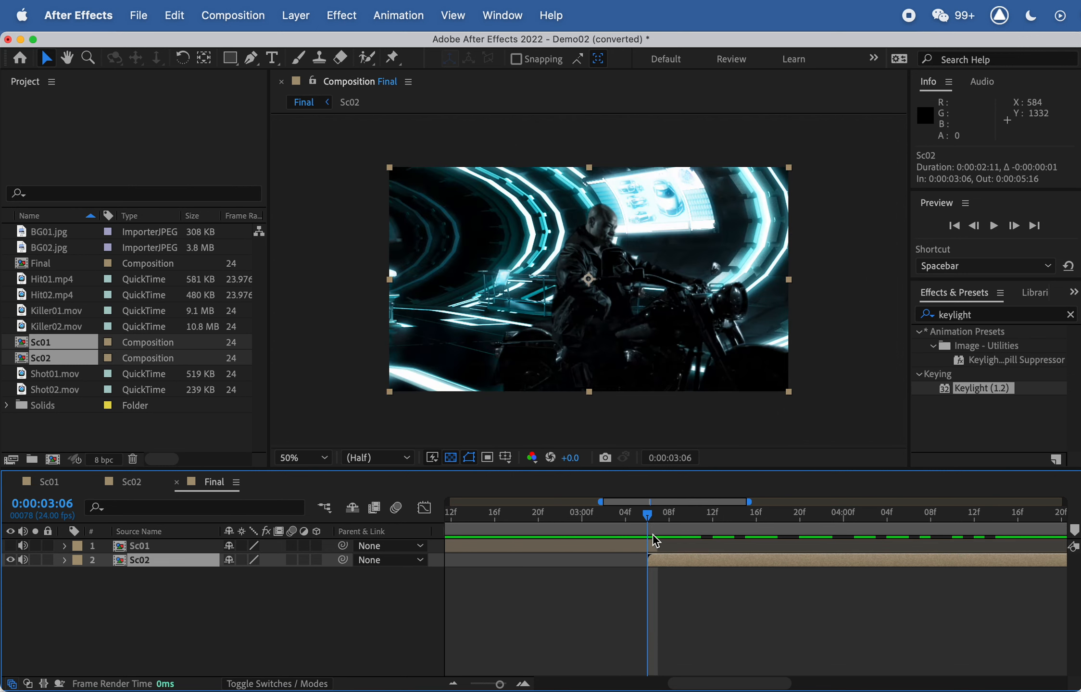
Step: Make Sc01 visible again and scrub from 0:00:03:00 across the cut into Sc02 to check the edit
{"action": "left_click_drag", "start_coordinate": [644, 503], "coordinate": [618, 507]}
{"action": "left_click_drag", "start_coordinate": [754, 518], "coordinate": [631, 516]}
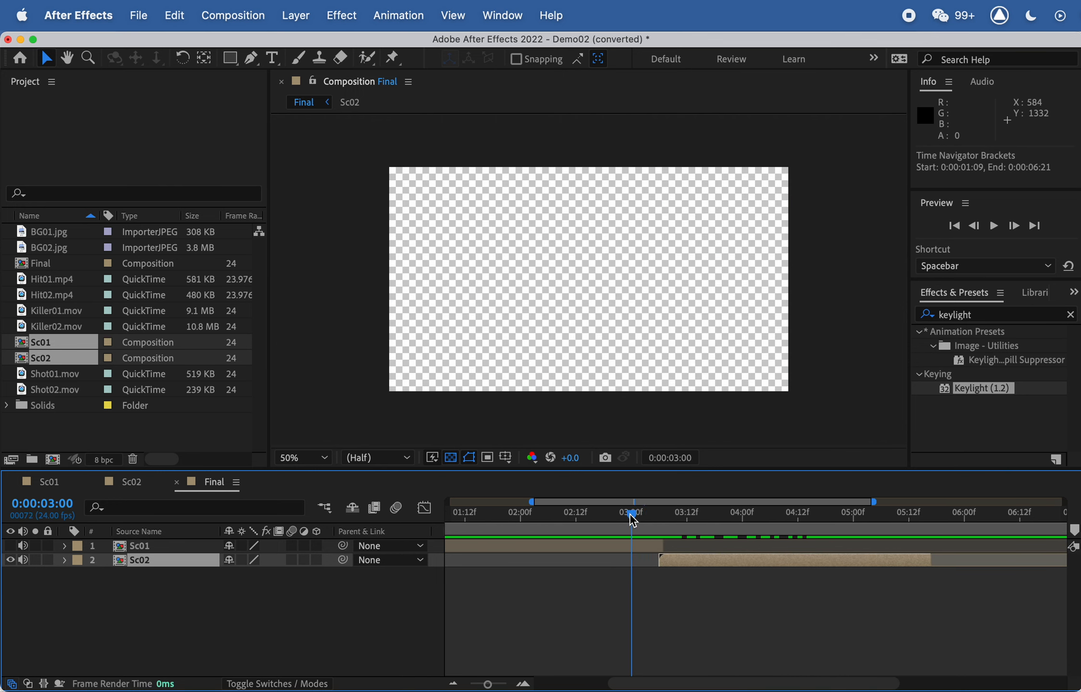
{"action": "left_click", "coordinate": [10, 546]}
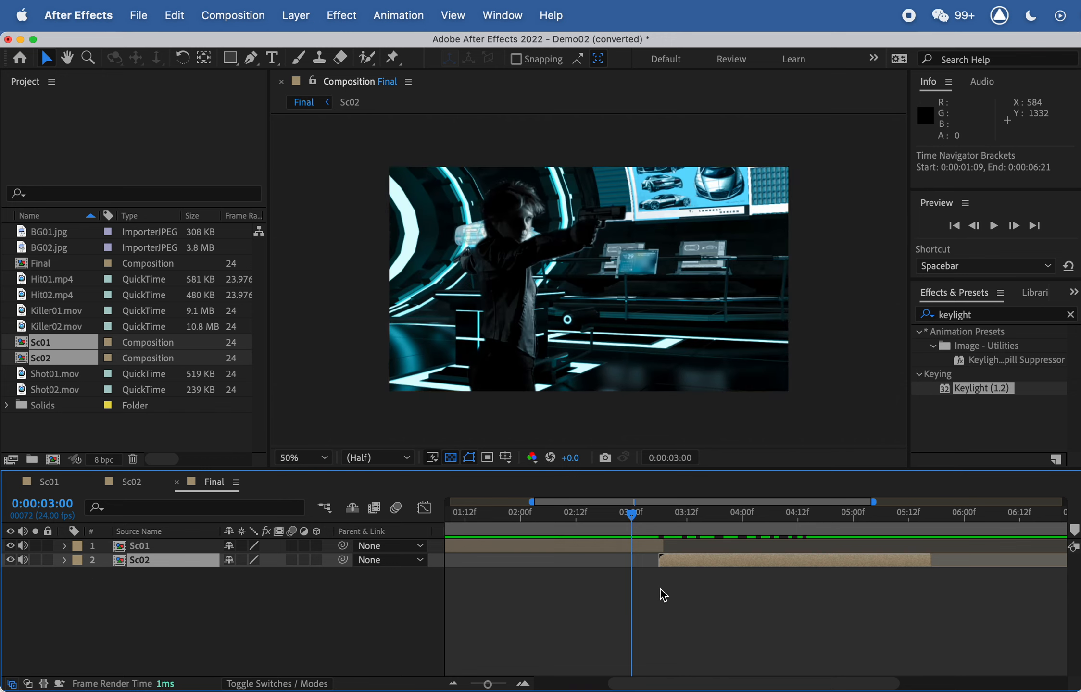
{"action": "left_click_drag", "start_coordinate": [643, 513], "coordinate": [870, 546]}
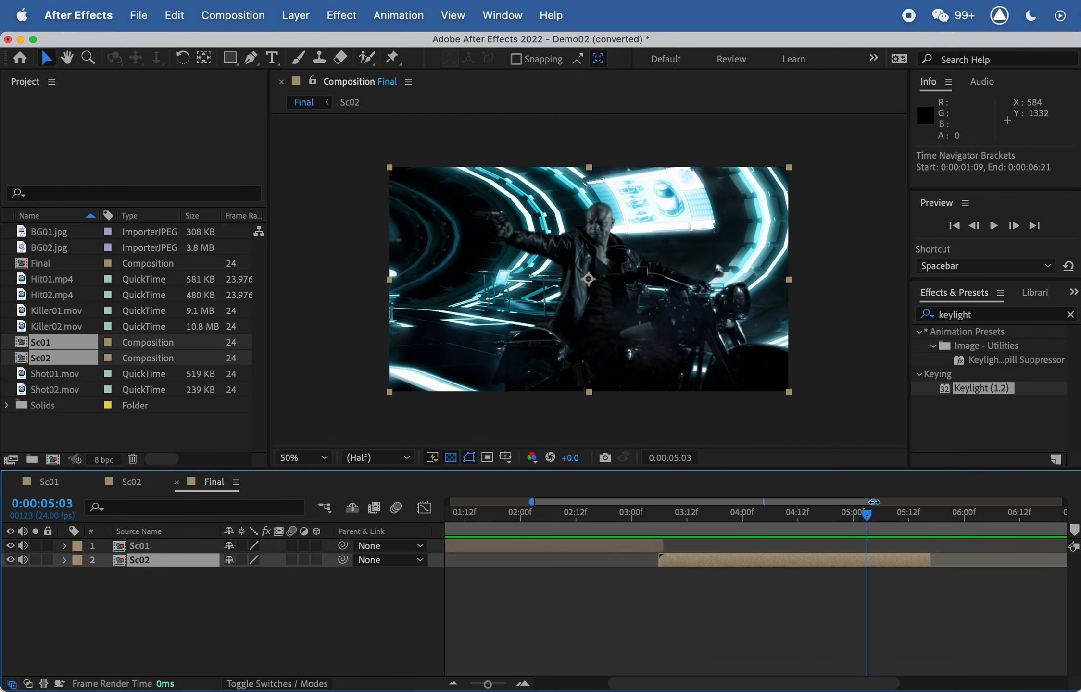
Step: Set the current time in Final to 0:00:05:16, at the end of Sc02
{"action": "left_click_drag", "start_coordinate": [873, 501], "coordinate": [1063, 501]}
{"action": "left_click_drag", "start_coordinate": [531, 502], "coordinate": [447, 502]}
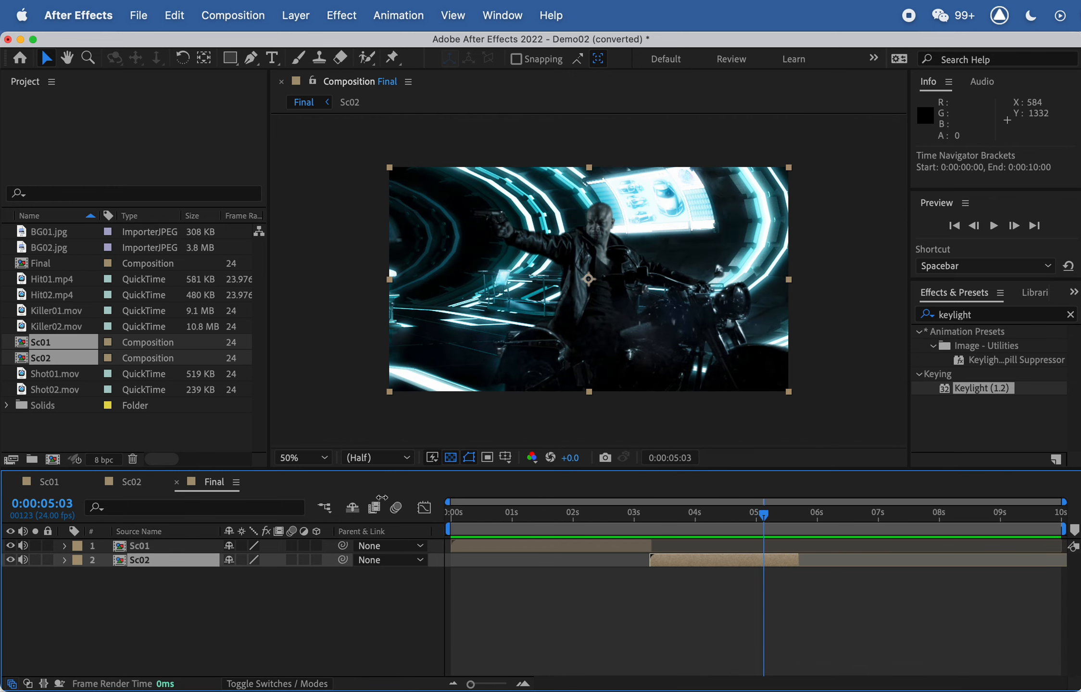
{"action": "left_click_drag", "start_coordinate": [778, 513], "coordinate": [887, 521]}
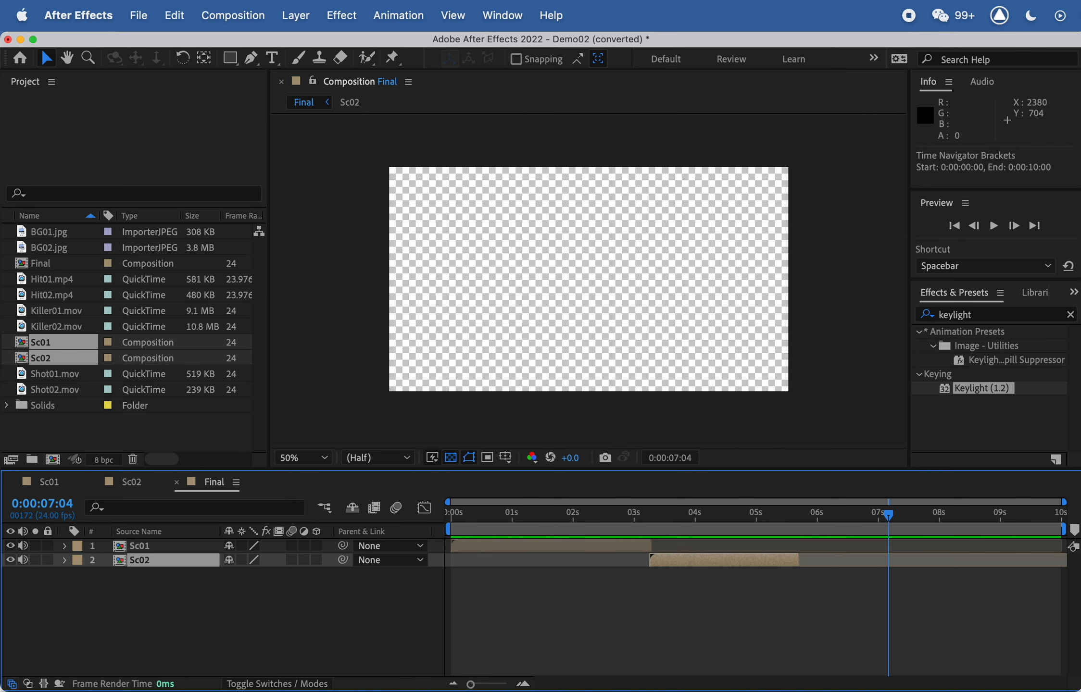
{"action": "left_click_drag", "start_coordinate": [801, 518], "coordinate": [798, 518]}
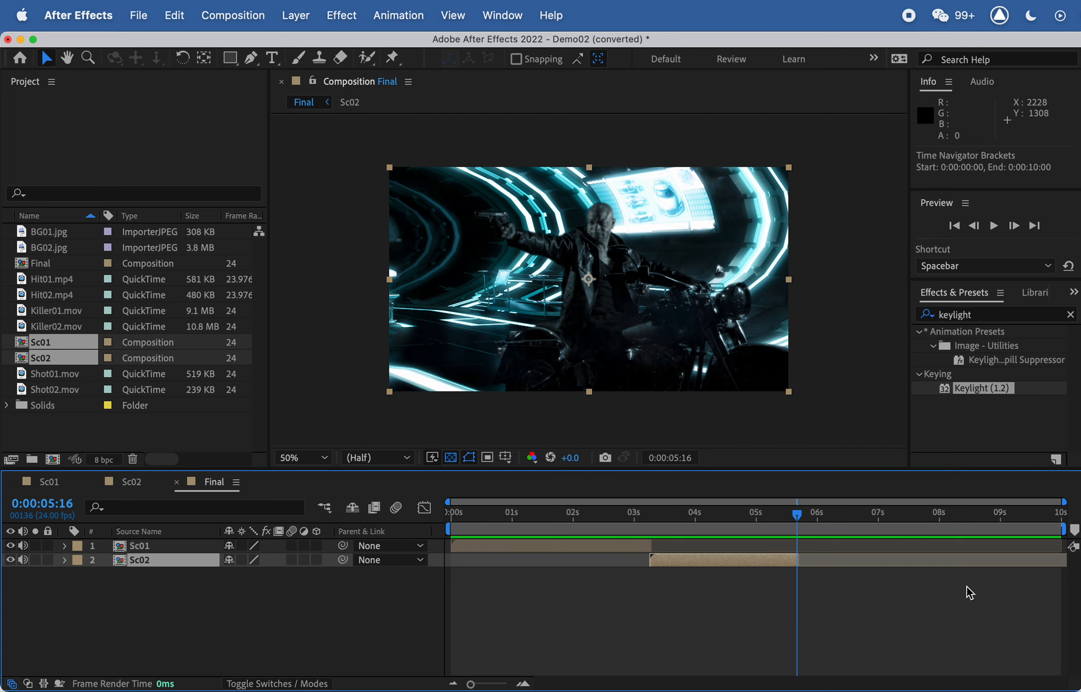
{"action": "left_click", "coordinate": [334, 624]}
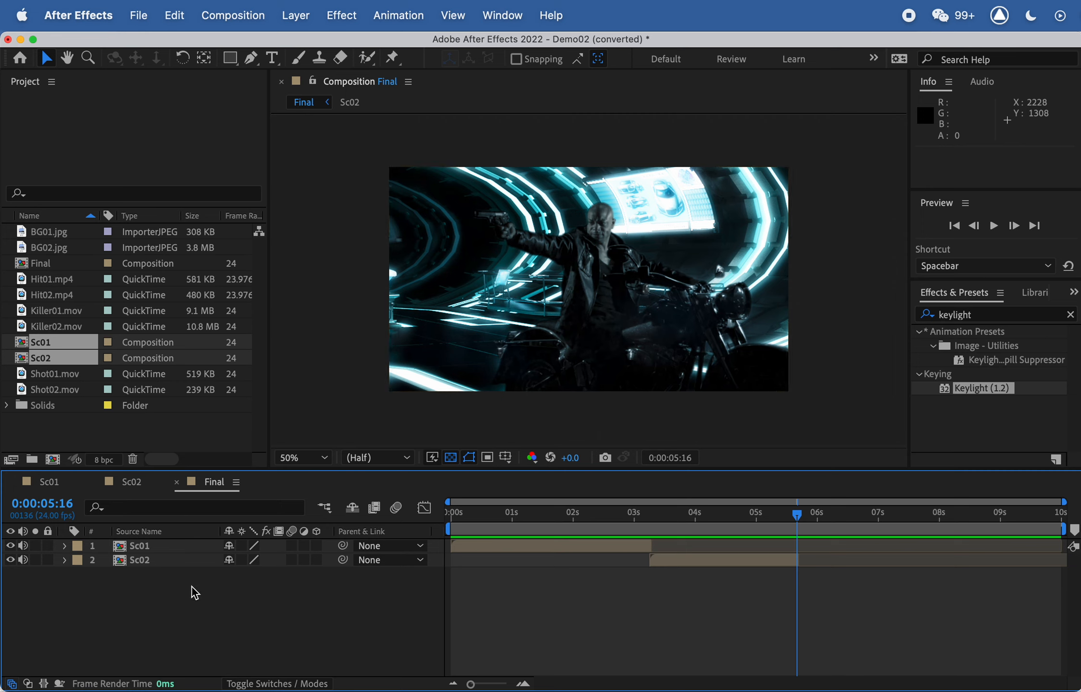
{"action": "right_click", "coordinate": [100, 645]}
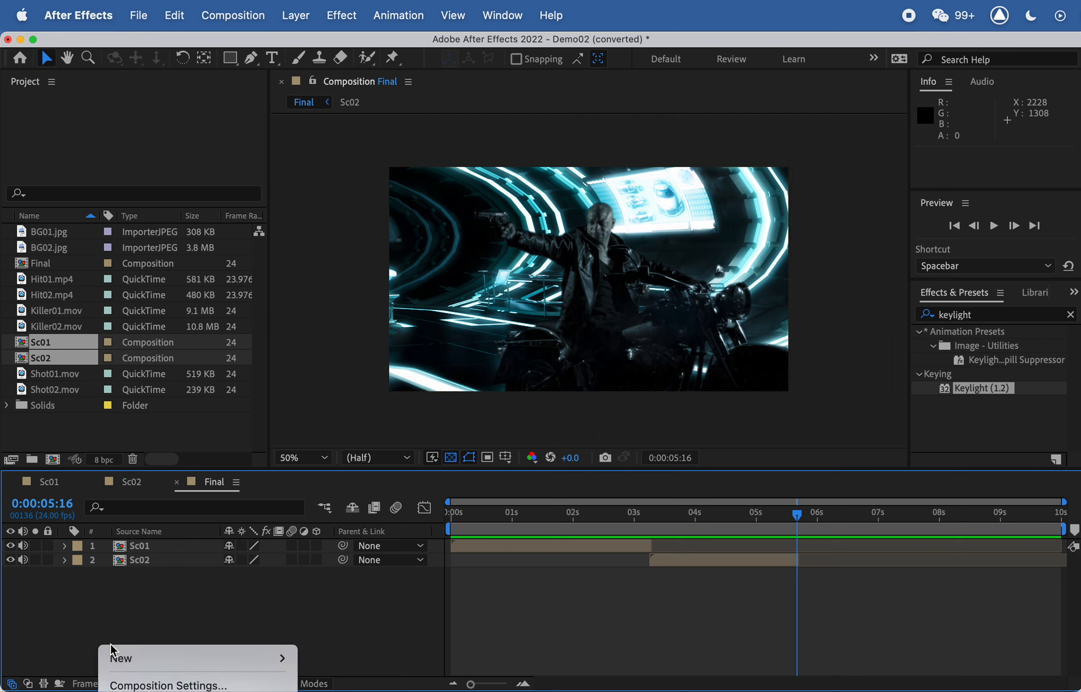
{"action": "left_click", "coordinate": [163, 686]}
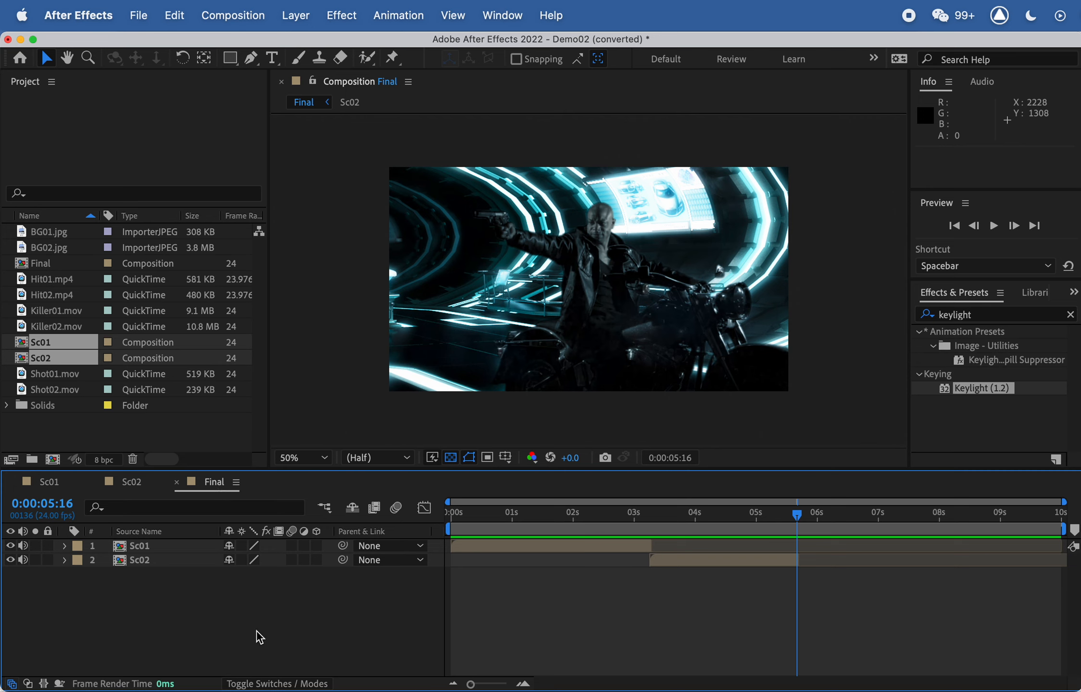
{"action": "right_click", "coordinate": [201, 621]}
{"action": "left_click", "coordinate": [149, 646]}
Step: Set the duration of the Final composition to 0:00:05:16
{"action": "left_click", "coordinate": [44, 264]}
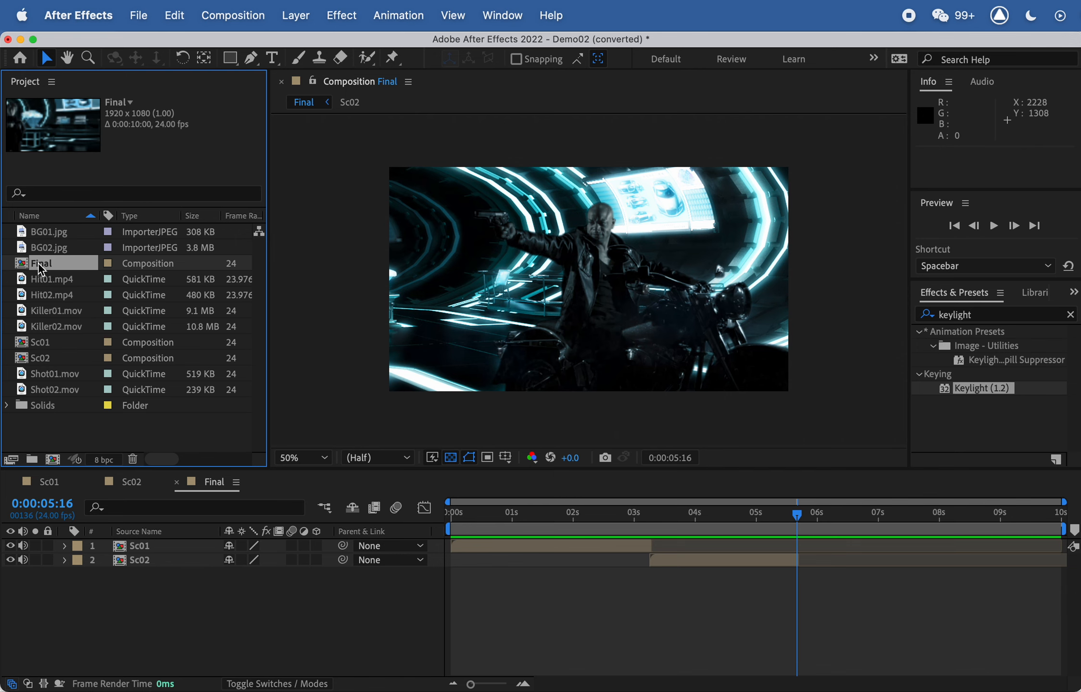
{"action": "right_click", "coordinate": [47, 265]}
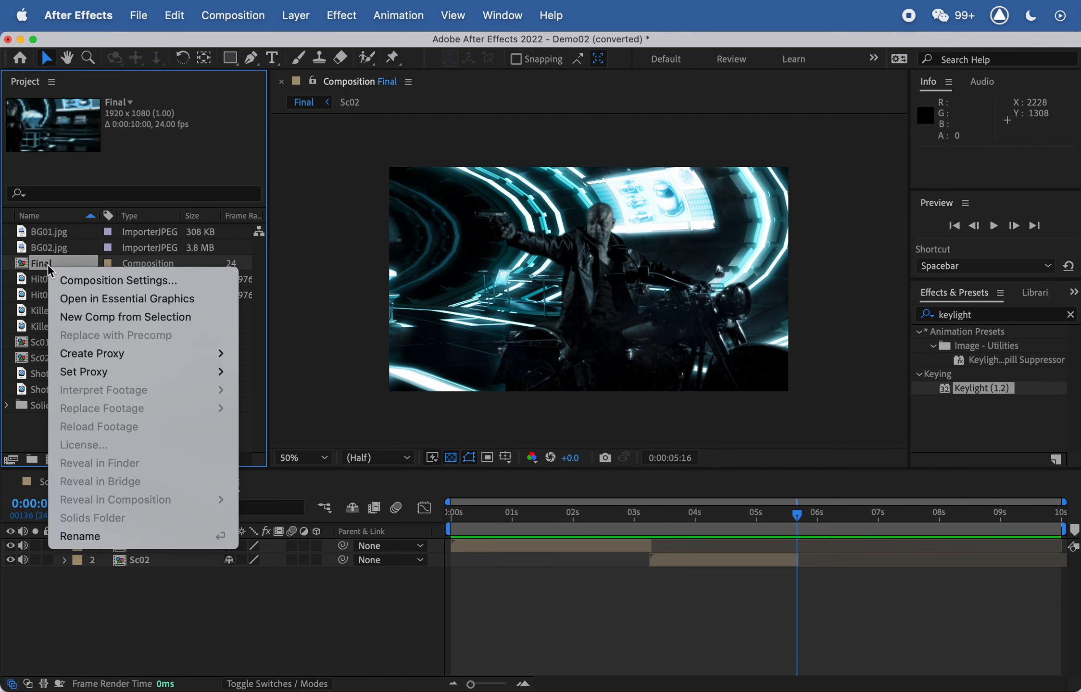
{"action": "left_click", "coordinate": [84, 281]}
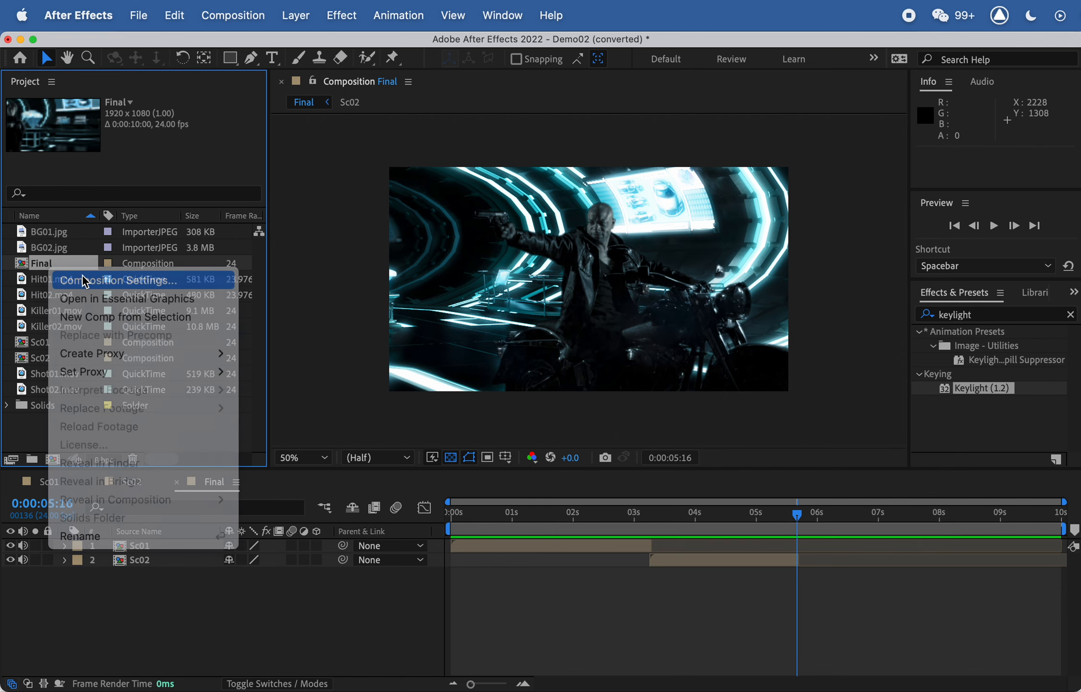
{"action": "left_click_drag", "start_coordinate": [428, 86], "coordinate": [115, 176]}
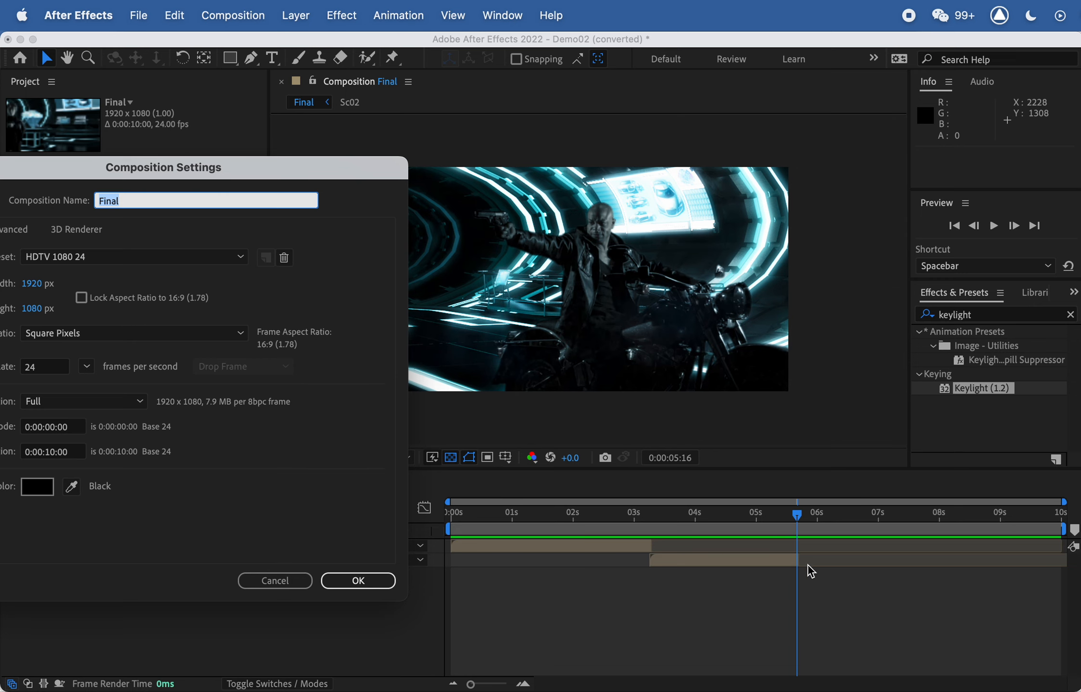
{"action": "left_click_drag", "start_coordinate": [213, 168], "coordinate": [332, 115]}
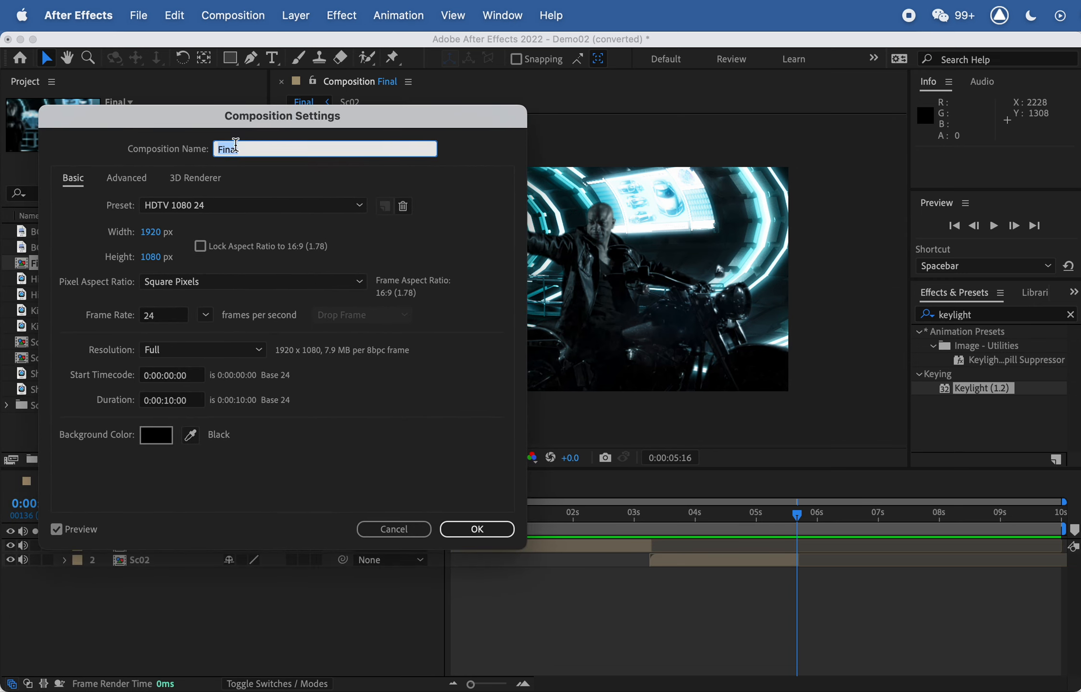
{"action": "left_click", "coordinate": [174, 400]}
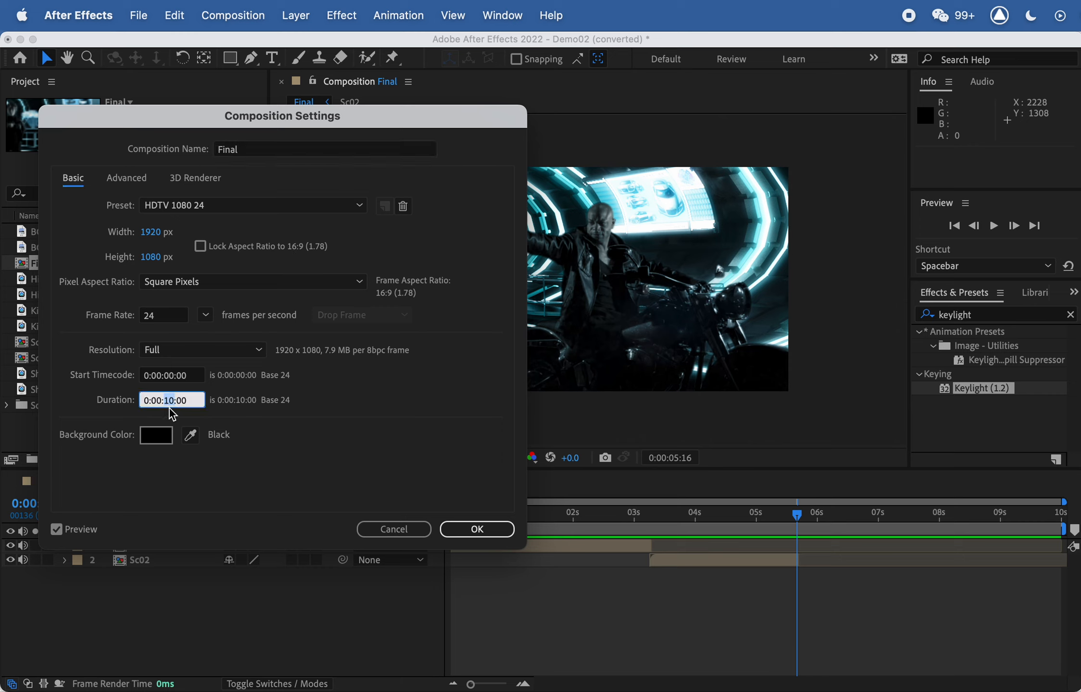
{"action": "type", "text": "5:16"}
{"action": "left_click", "coordinate": [356, 473]}
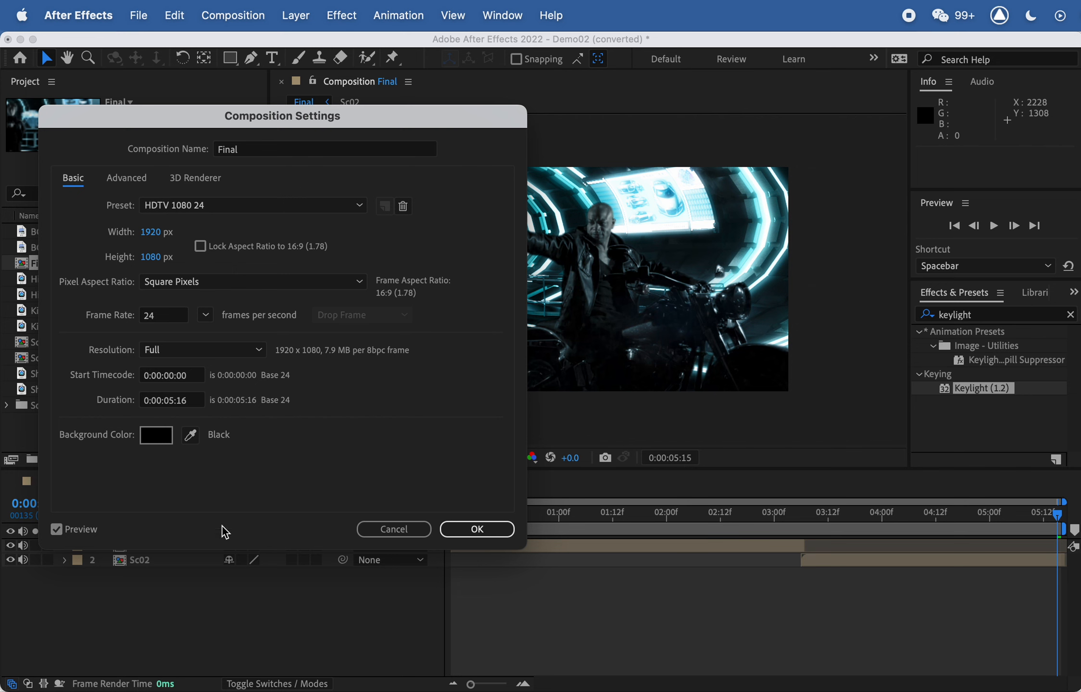
{"action": "left_click", "coordinate": [465, 528]}
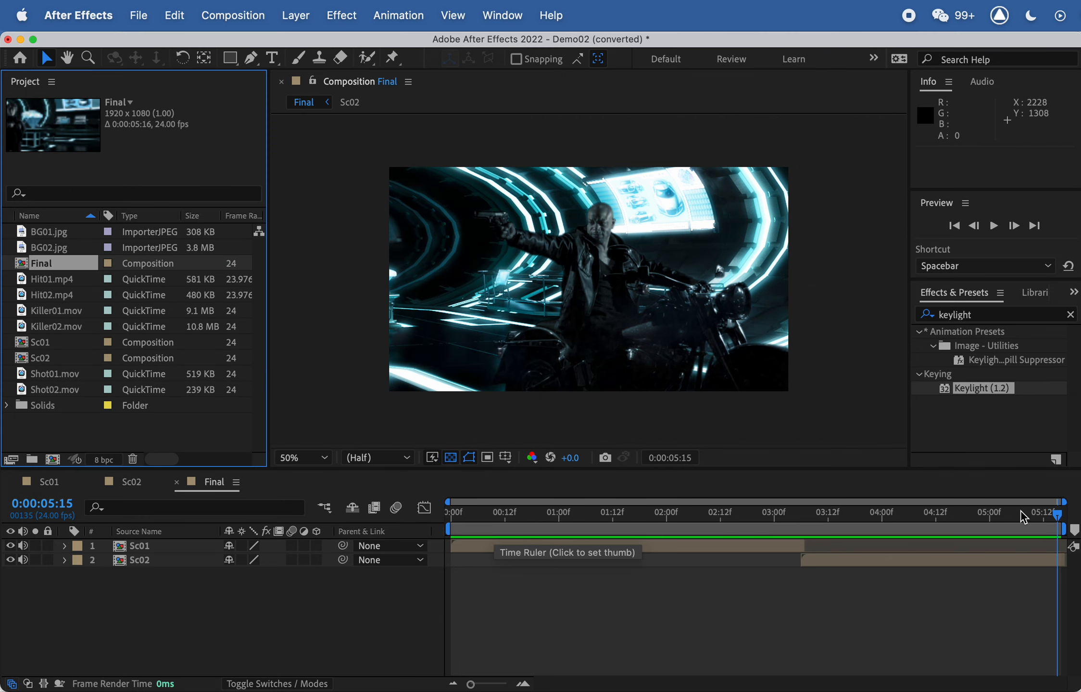
Step: Scrub Final back to 0:00:00:00 and look at the project's export options without starting an export
{"action": "left_click_drag", "start_coordinate": [1021, 513], "coordinate": [321, 489]}
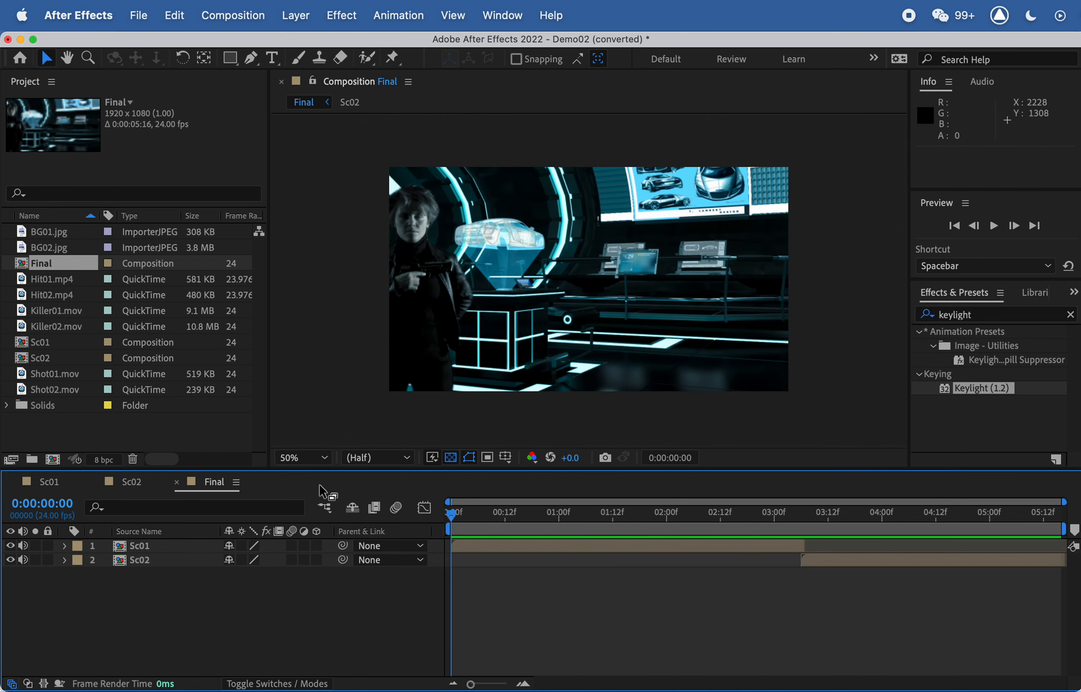
{"action": "left_click", "coordinate": [138, 15]}
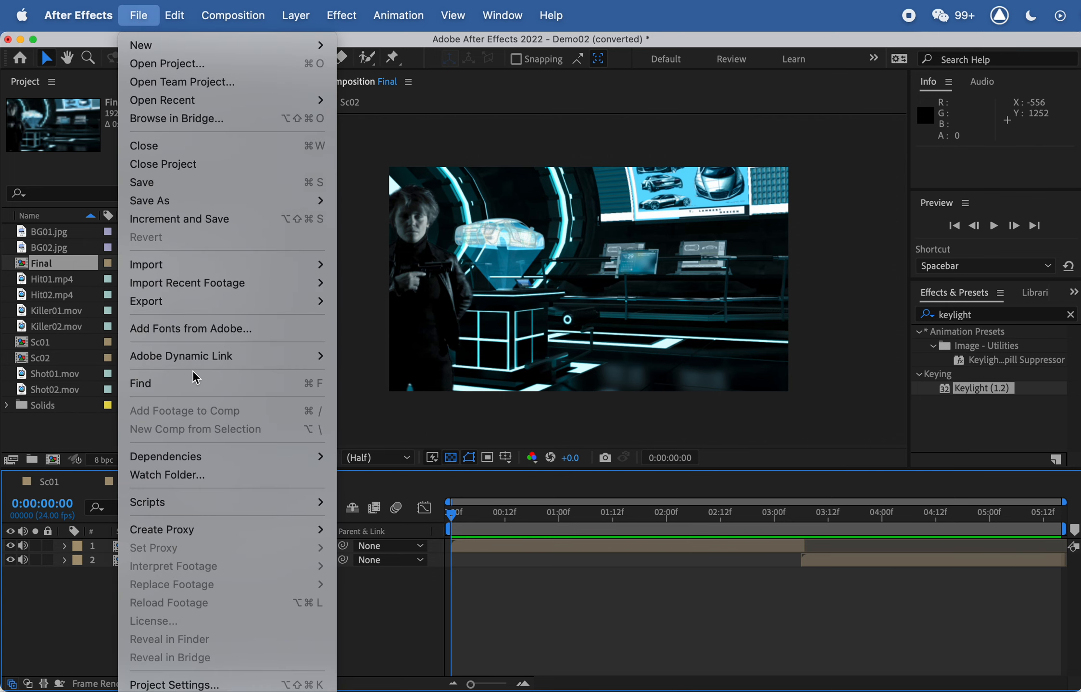
{"action": "mouse_move", "coordinate": [181, 302]}
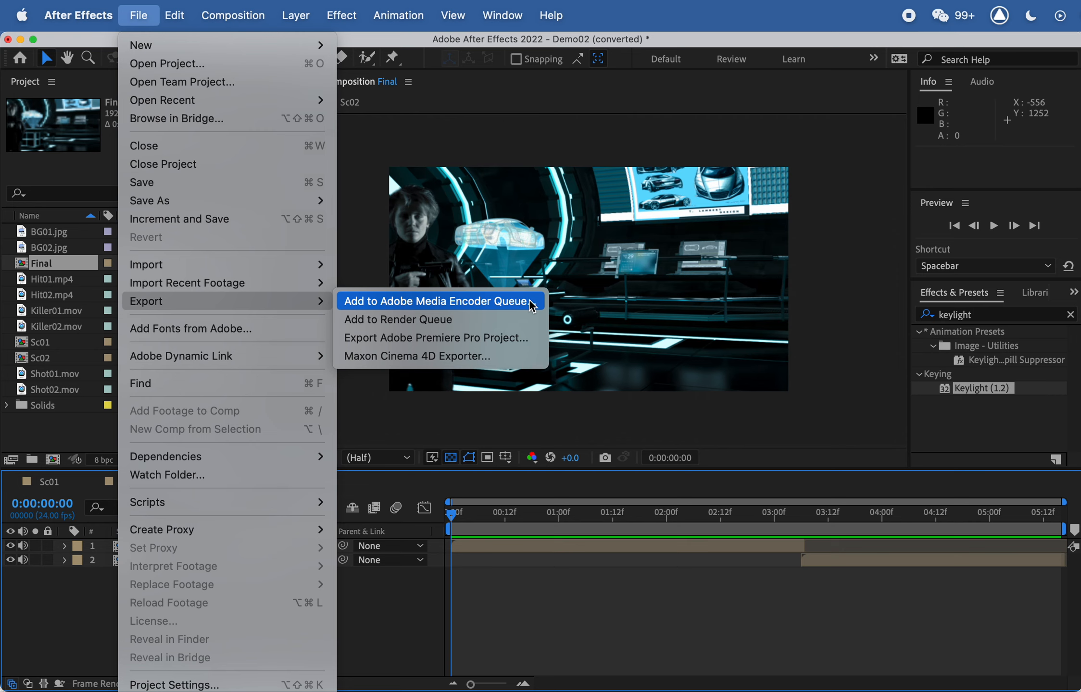
{"action": "left_click", "coordinate": [737, 644]}
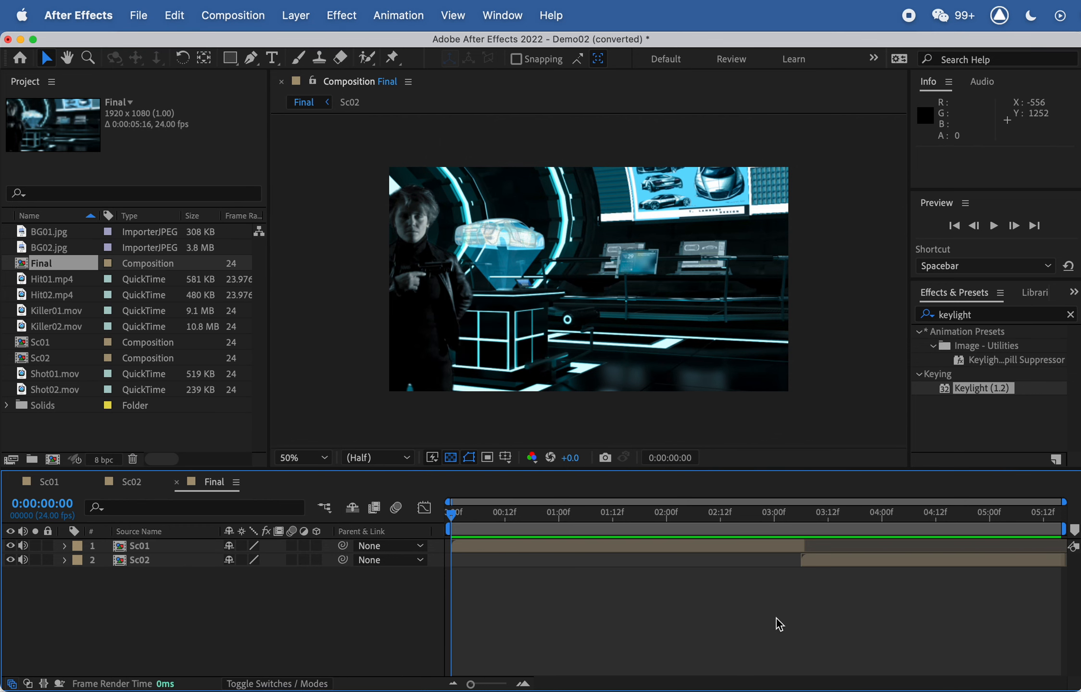